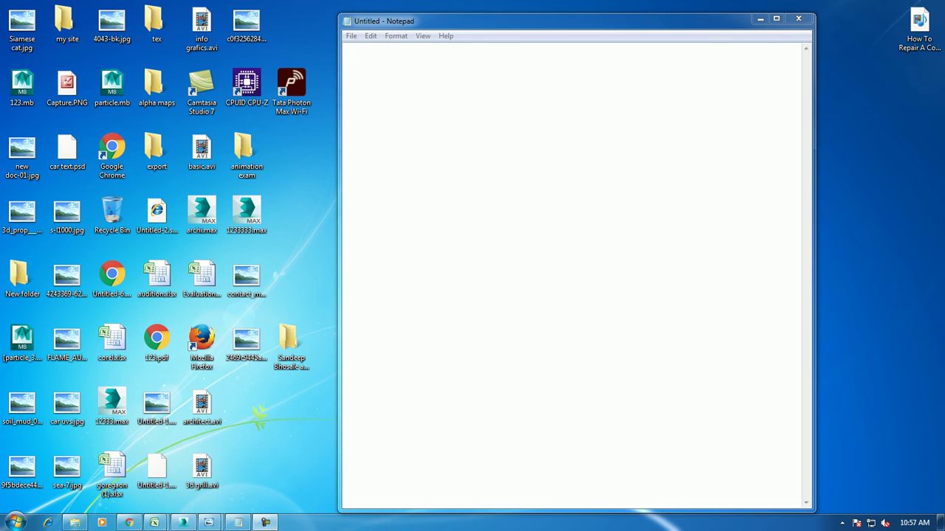
Type a Notepad intro about modeling a bath tub and shower in 3dsmax, then minimize Notepad
text(In this tutorial we woill modwe)
key(BackSpace)
key(BackSpace)
key(BackSpace)
text(e;)
key(BackSpace)
text(l )
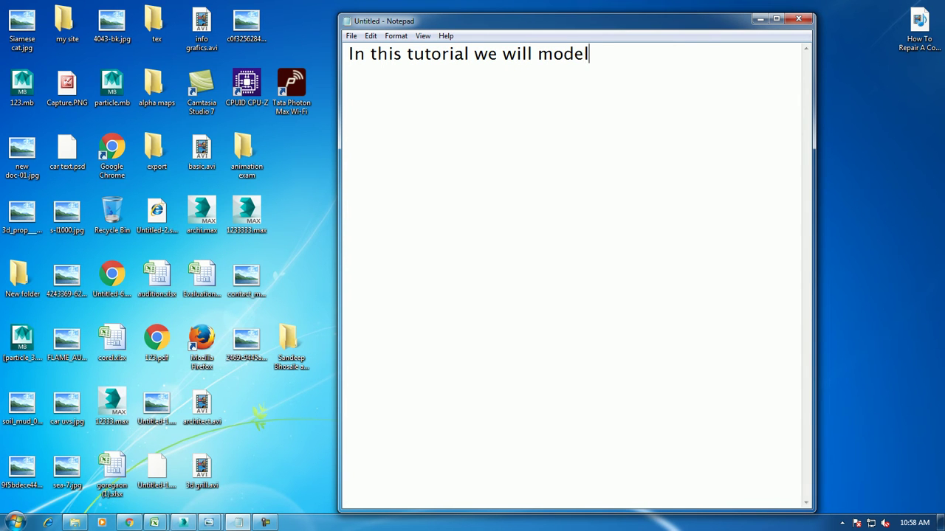
text(a na)
key(BackSpace)
key(BackSpace)
text(bath tub )
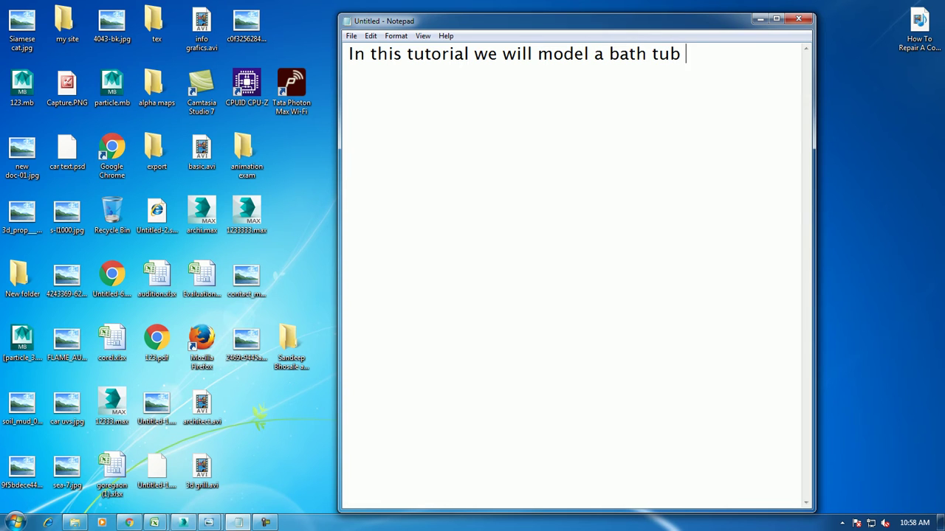
text(and shower in 3dsmax)
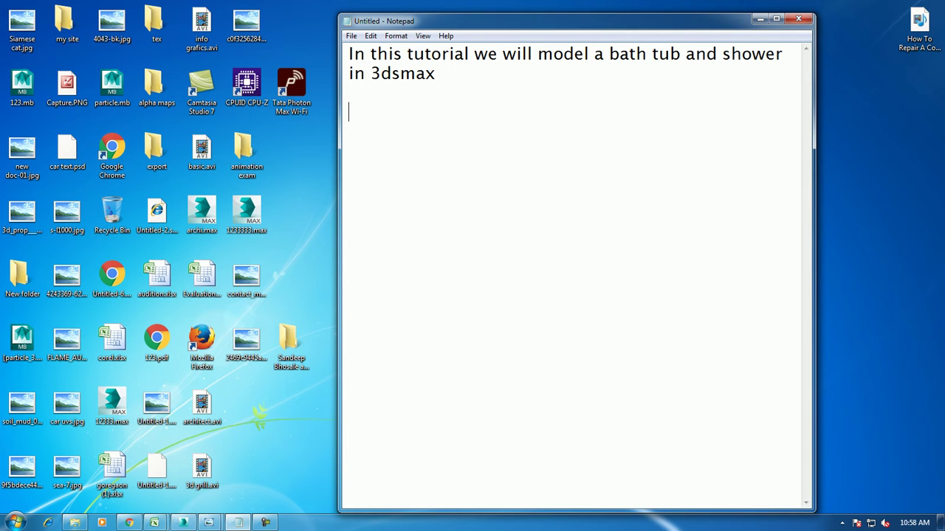
text(Thanks for aw)
key(BackSpace)
key(BackSpace)
key(BackSpace)
key(BackSpace)
key(BackSpace)
key(BackSpace)
key(BackSpace)
key(BackSpace)
text(dsmax  )
text(Lets get started..)
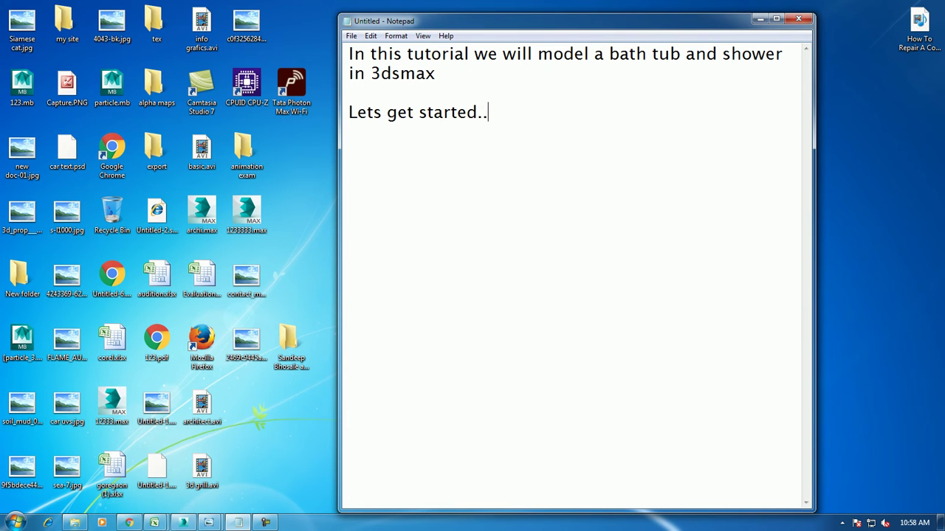
key(super+d)
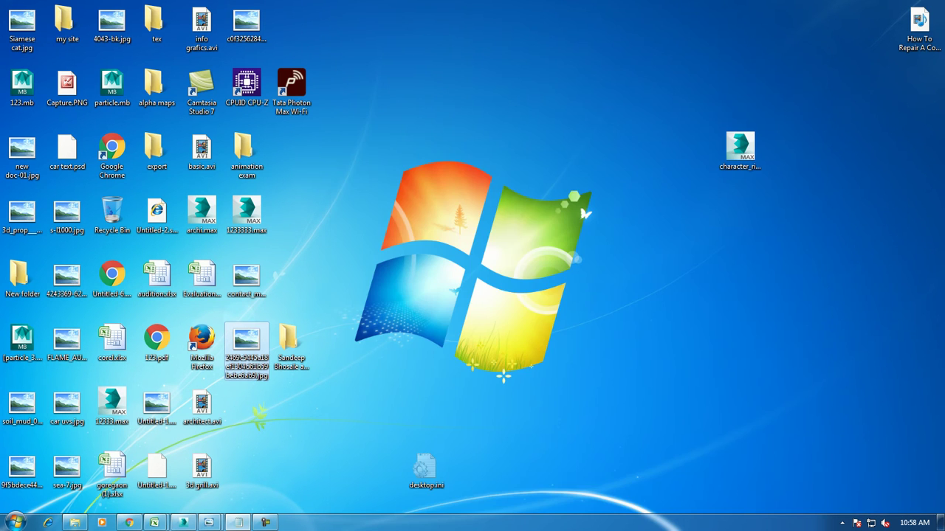
Bring up 3ds Max and start Rendering > View Image File, browsing the Desktop
click(183, 522)
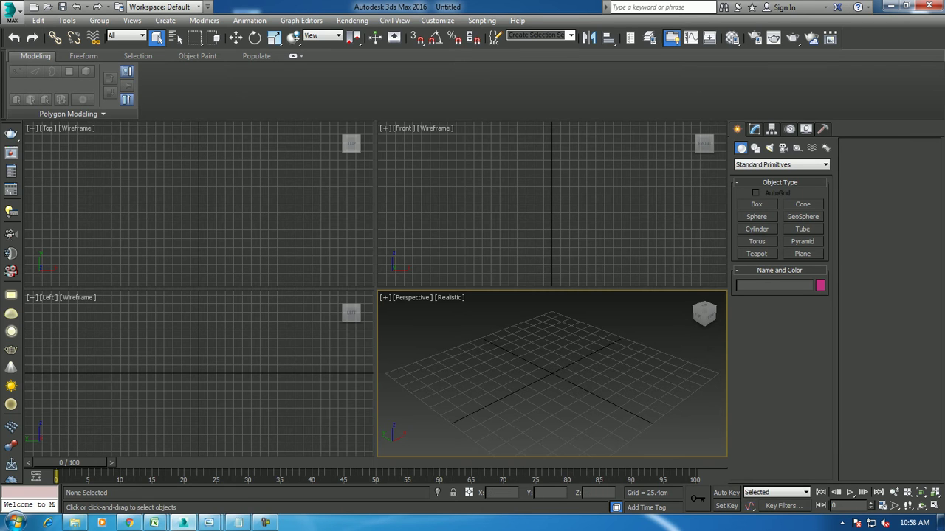
click(352, 20)
click(377, 345)
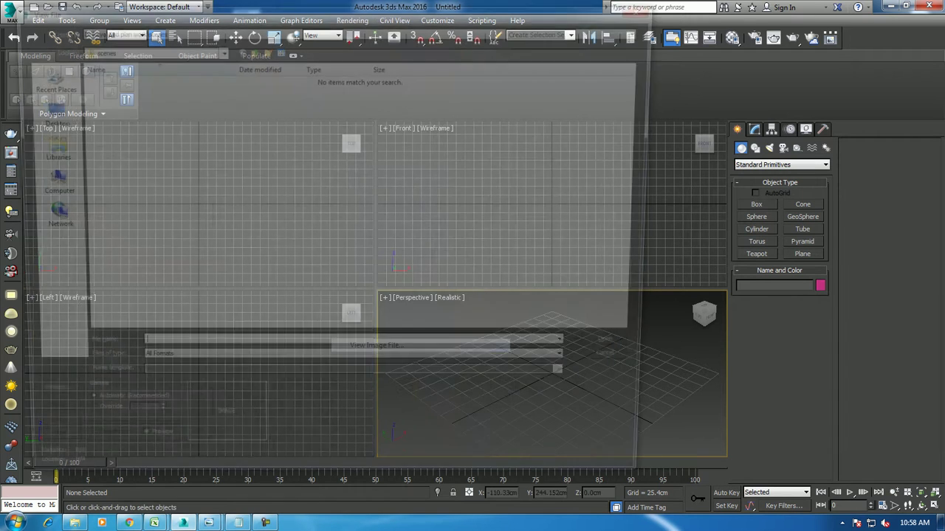
click(40, 111)
Preview the desktop images and open the bathroom reference photo
click(520, 288)
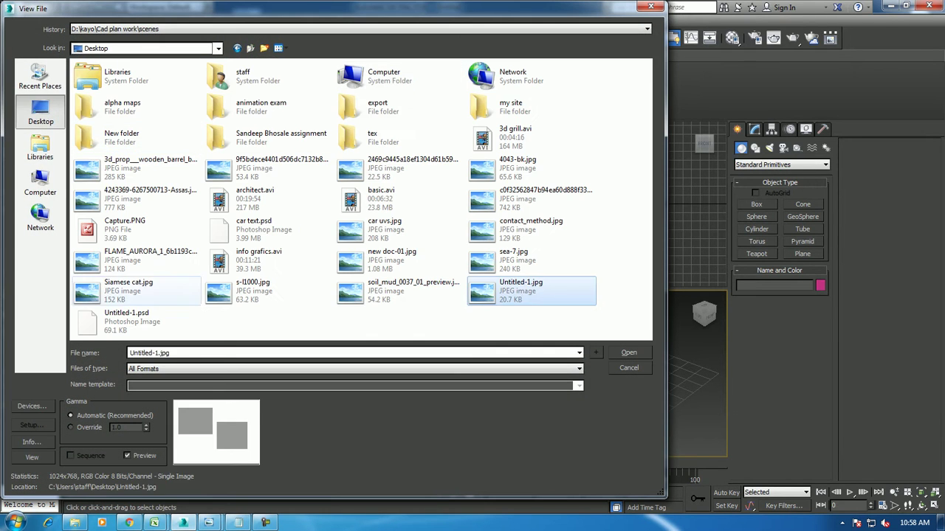
click(137, 291)
click(258, 291)
click(399, 292)
click(532, 259)
click(531, 291)
click(532, 260)
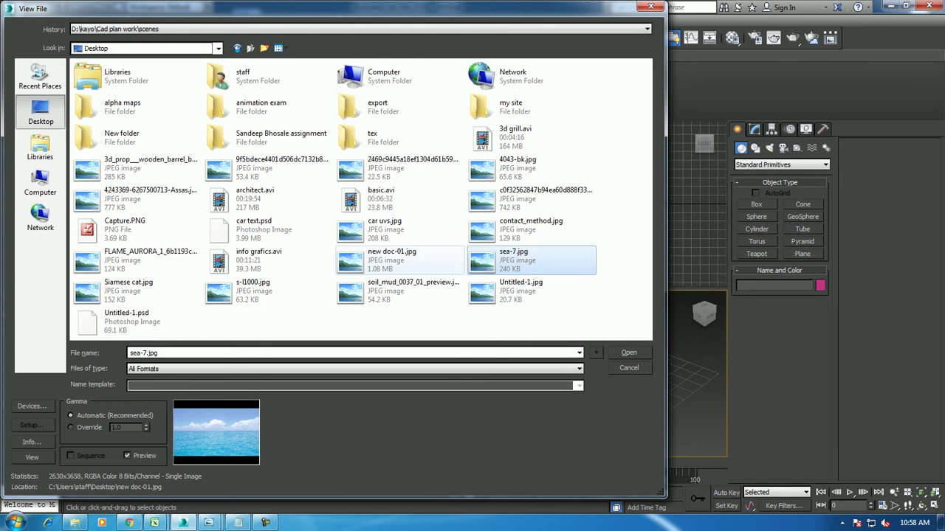
click(399, 229)
click(532, 198)
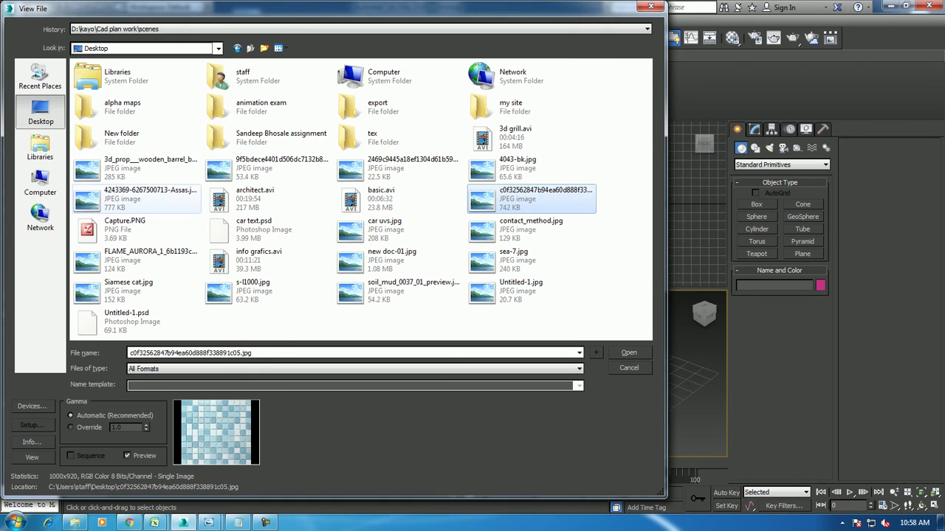
click(137, 169)
click(266, 168)
click(398, 168)
click(532, 168)
click(531, 198)
double_click(398, 168)
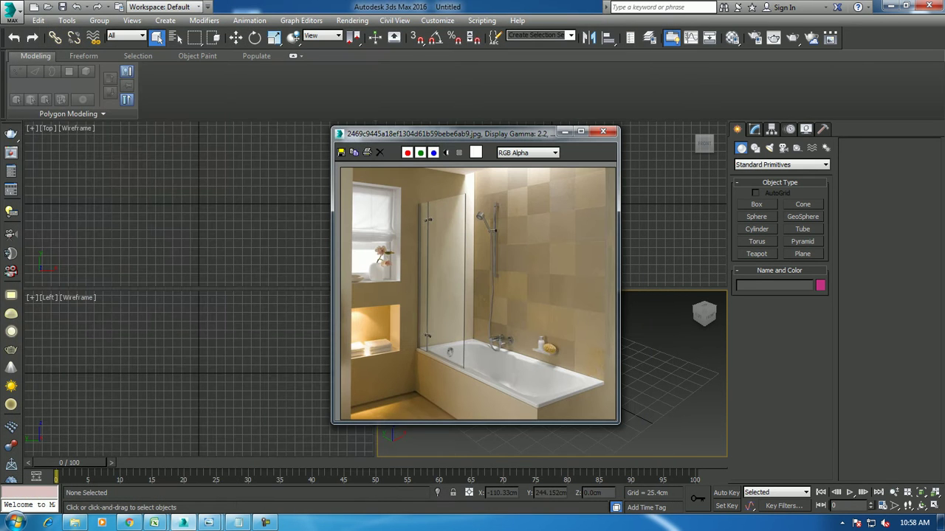
Move the reference photo viewer to the upper left, enlarge it, and maximize Perspective
drag(442, 133, 121, 86)
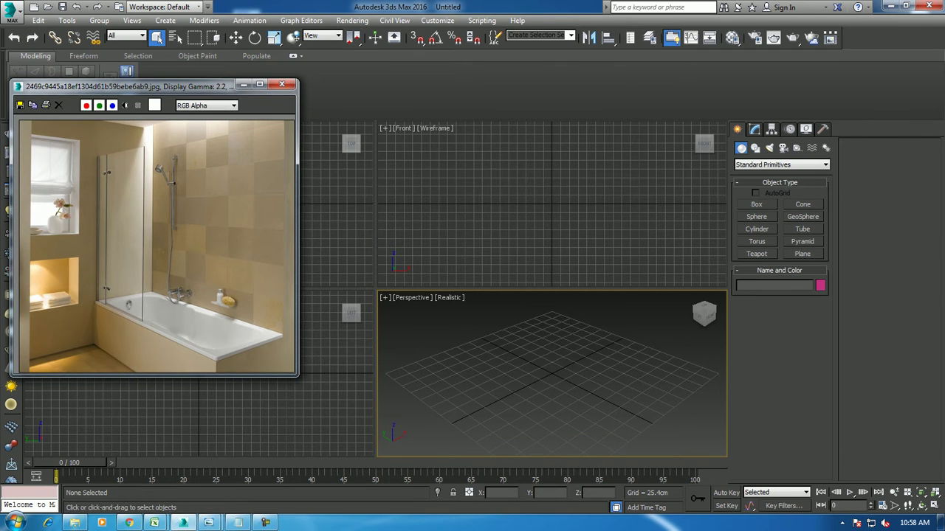
drag(298, 375, 359, 472)
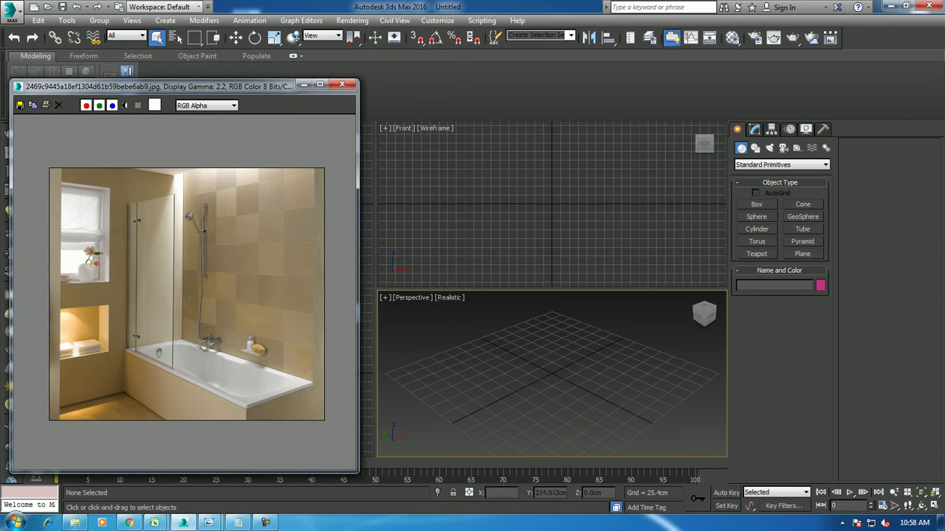
key(alt+w)
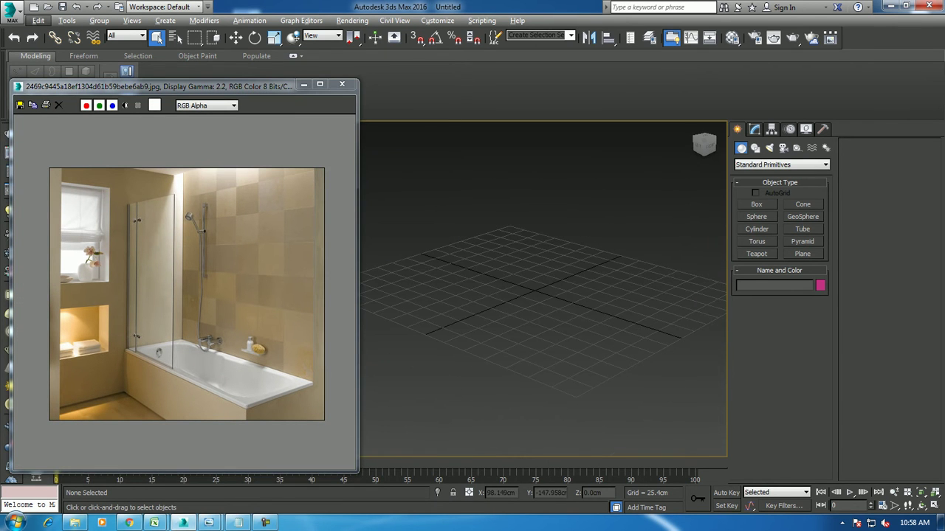
Create a large grey floor plane
click(803, 253)
drag(502, 191, 568, 453)
key(w)
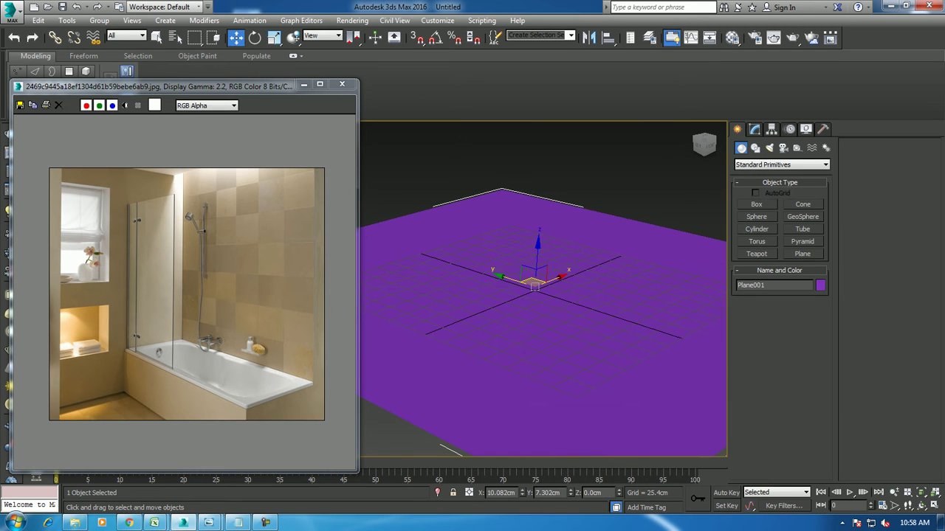
click(820, 285)
click(549, 286)
click(529, 323)
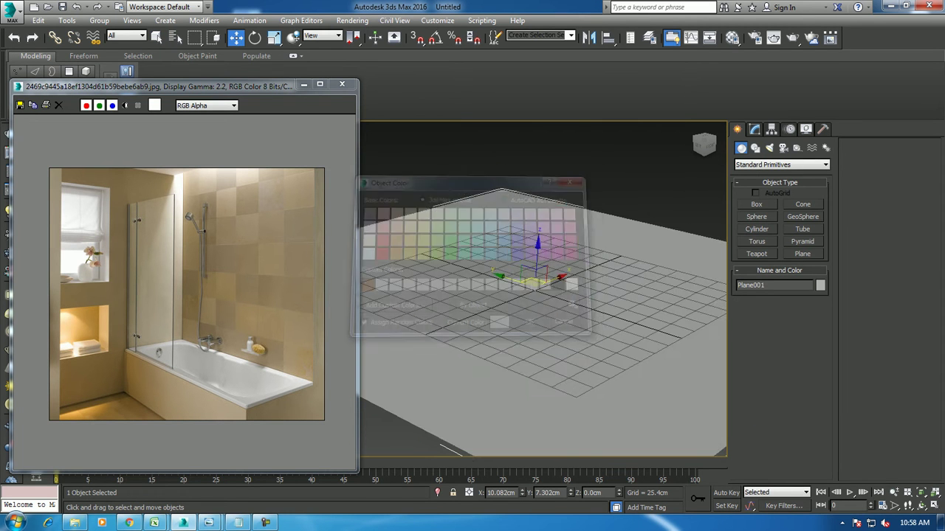
scroll(542, 296, up, 2)
scroll(542, 295, up, 2)
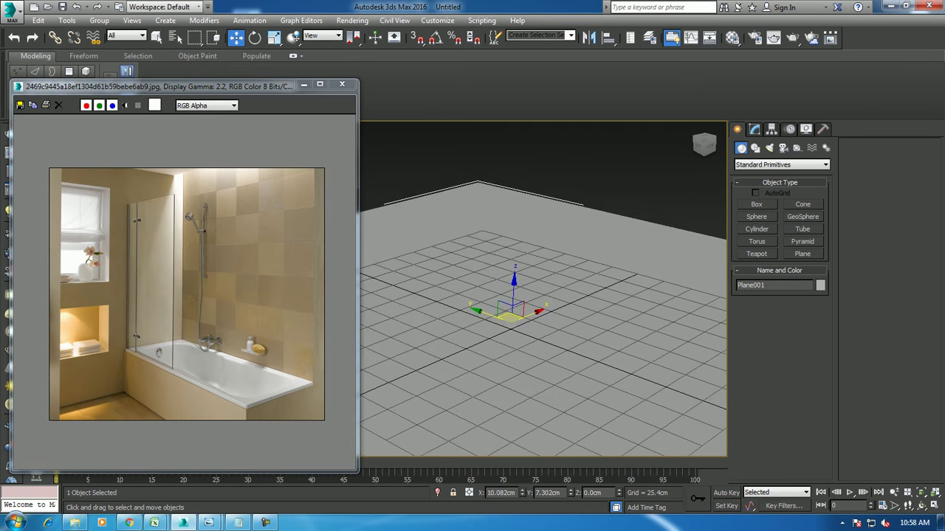
scroll(542, 295, up, 2)
scroll(543, 295, up, 1)
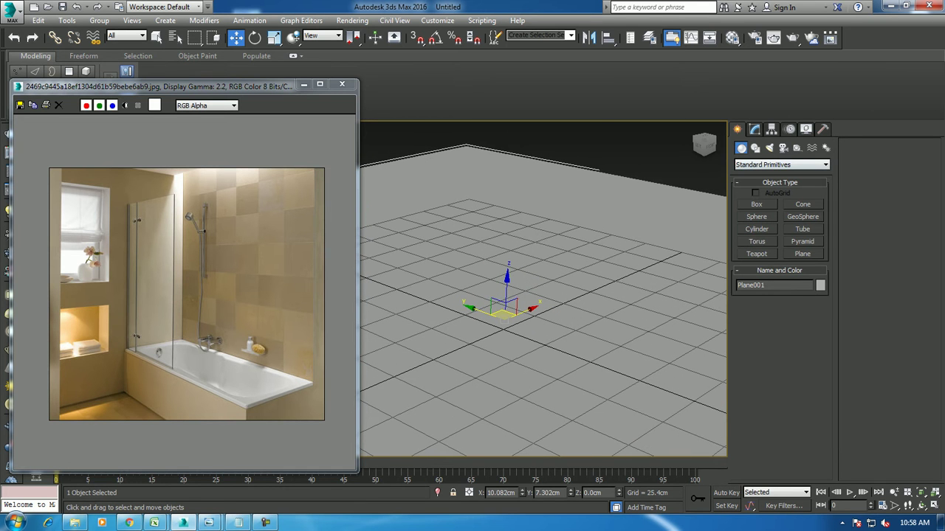
Create a box about 184 × 95 × 40 cm on the plane as the tub base
click(757, 204)
drag(373, 256, 723, 296)
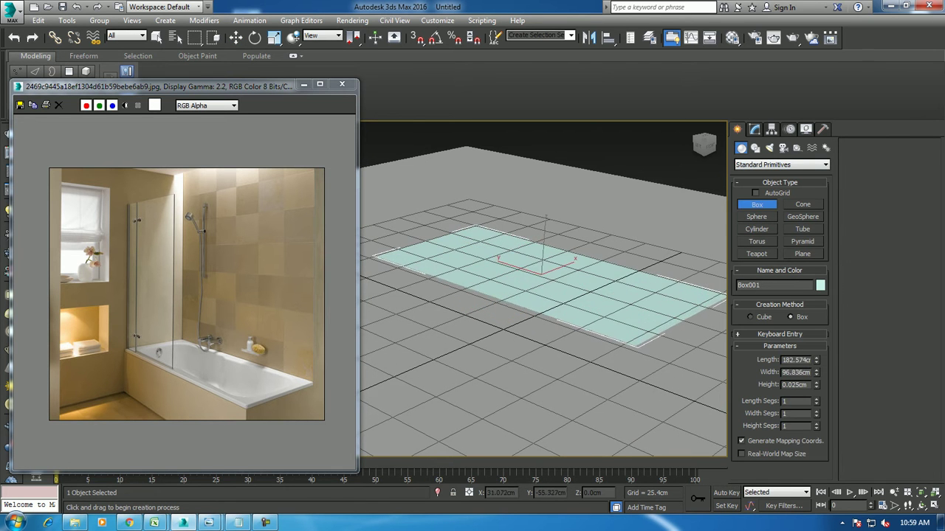
drag(373, 259, 372, 255)
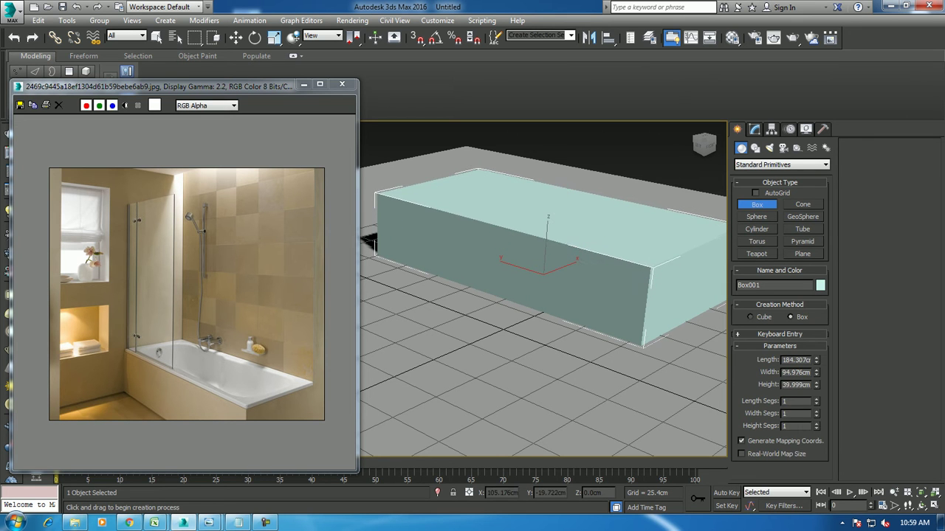
key(w)
scroll(634, 170, up, 1)
scroll(634, 169, up, 2)
scroll(635, 170, up, 2)
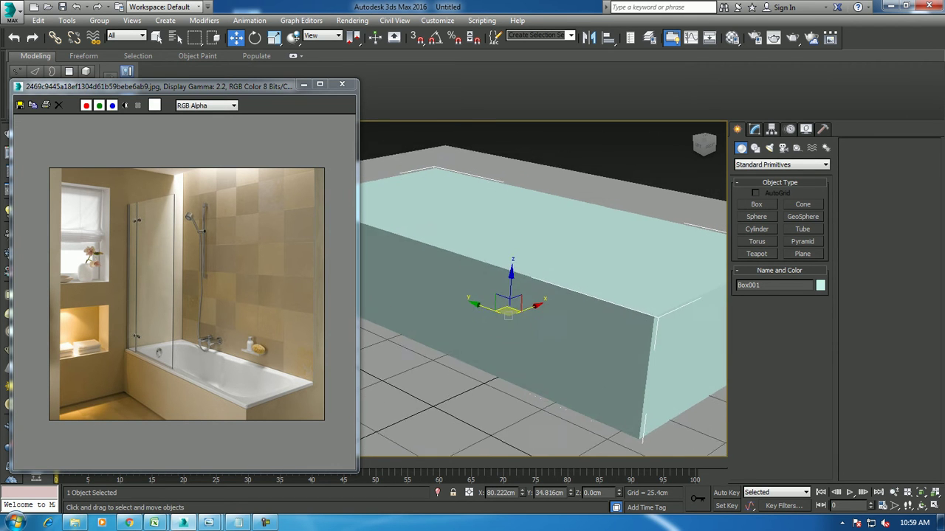
scroll(541, 294, up, 1)
scroll(541, 294, up, 1)
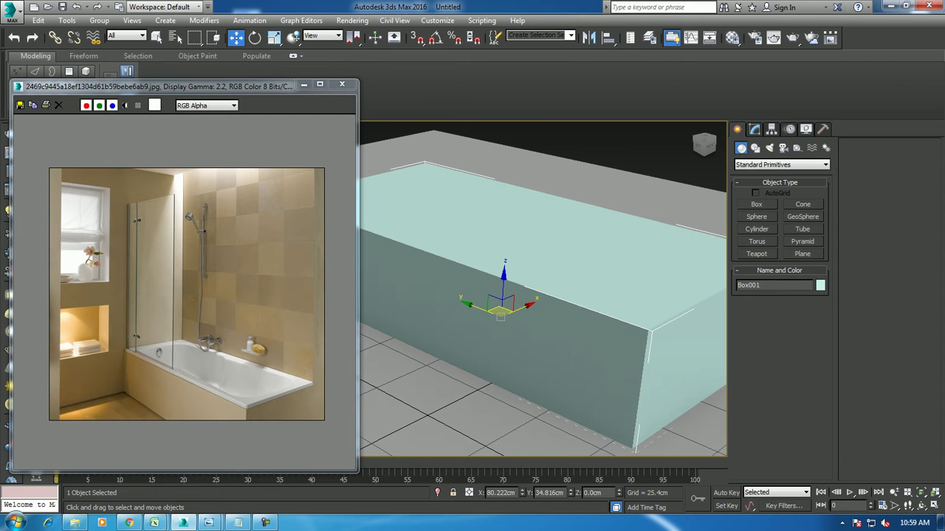
right_click(566, 243)
Convert the box to Editable Poly and add a Swift Loop just below its top
click(738, 375)
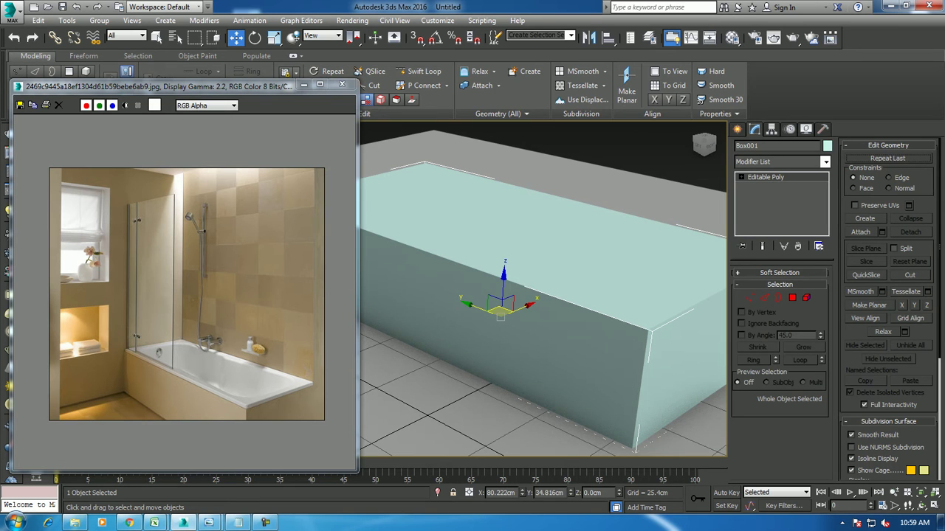
click(419, 71)
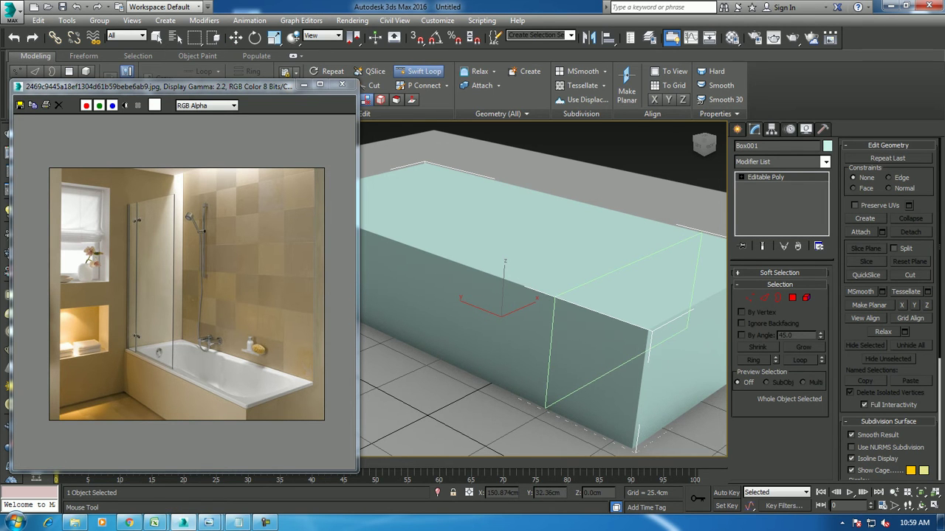
alt+middle_drag(649, 336, 642, 347)
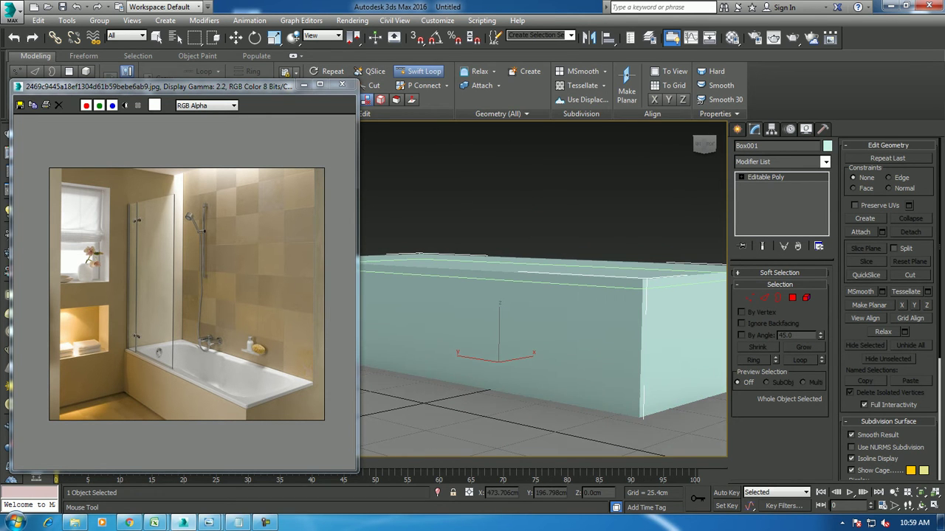
key(w)
alt+middle_drag(502, 347, 499, 356)
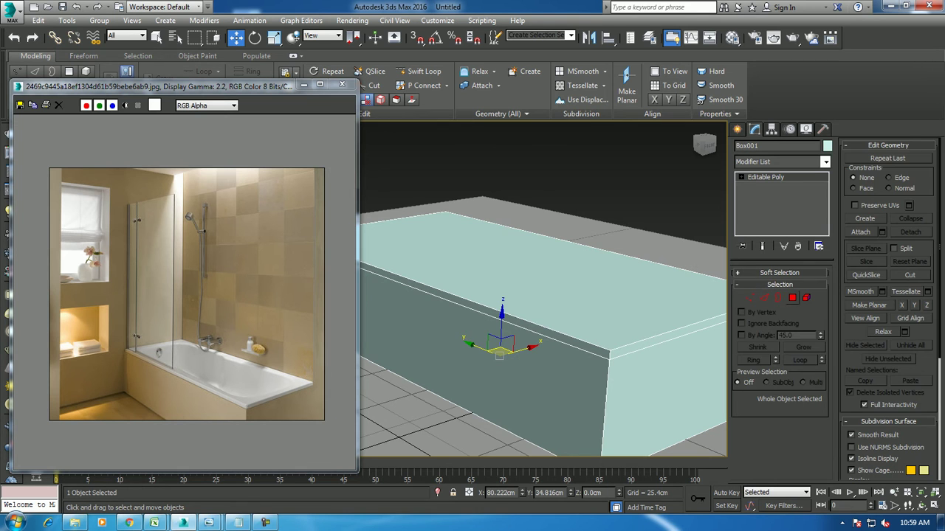
click(791, 297)
In Polygon mode, dismiss the autosave errors and inset the top face by 7.854 cm
key(4)
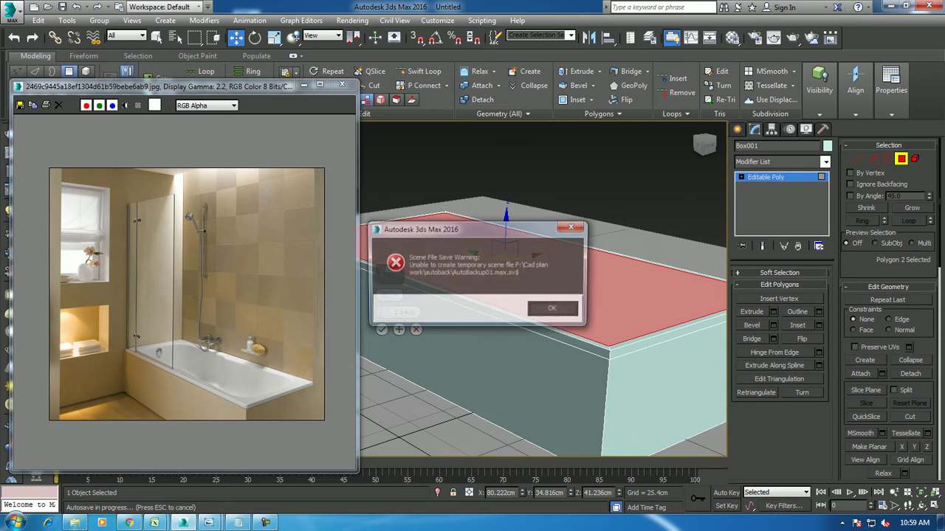
key(Return)
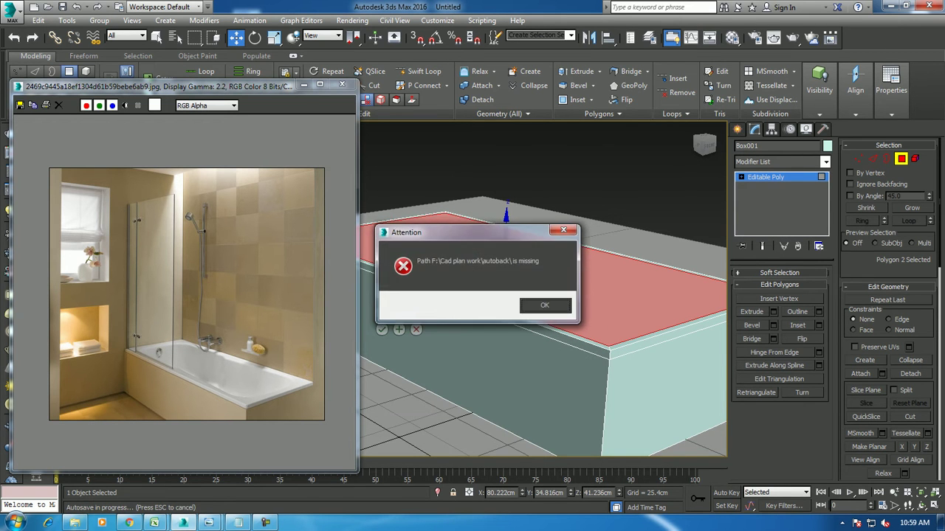
key(Return)
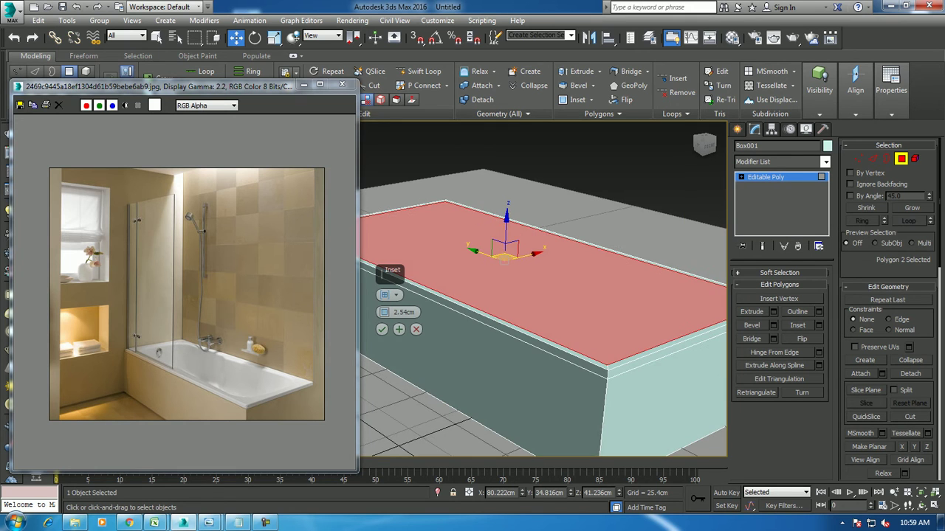
drag(383, 312, 384, 303)
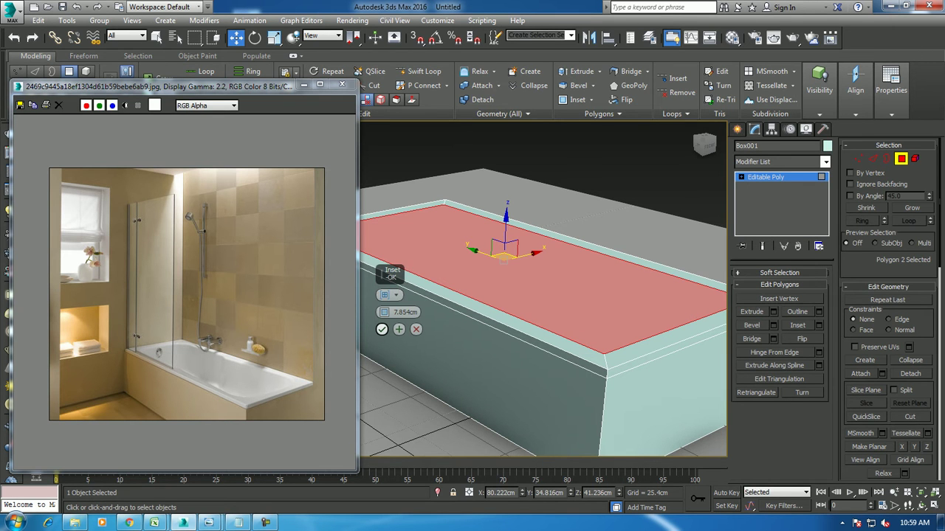
click(382, 330)
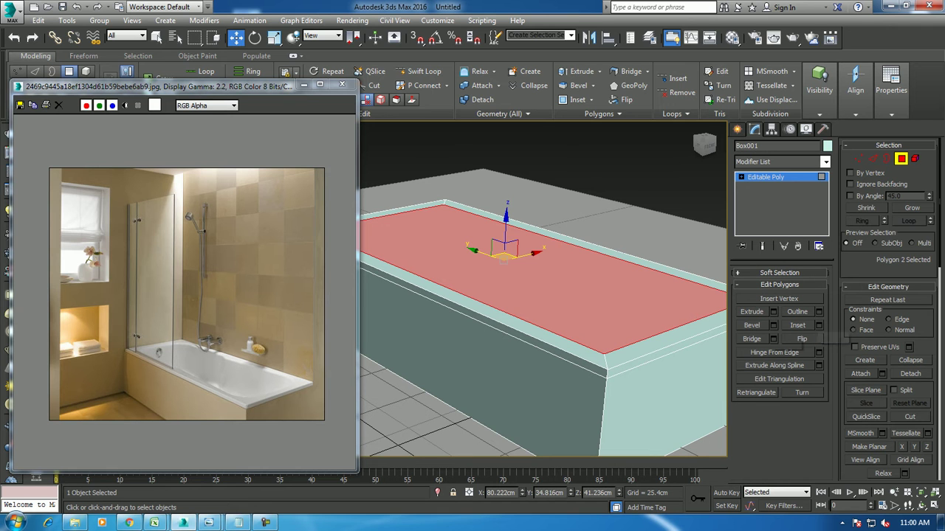
Bevel the top face down with Height -37.655 cm and Outline -2.54 cm
click(773, 326)
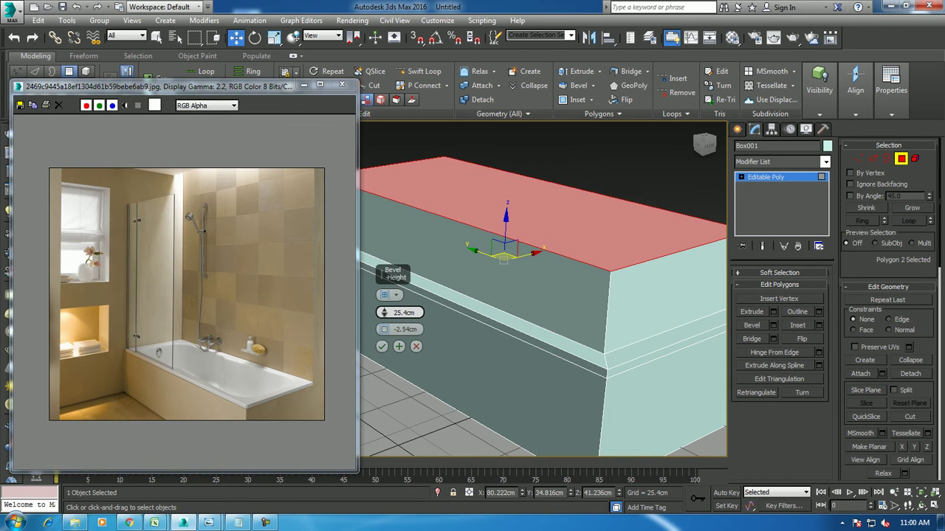
drag(384, 312, 384, 340)
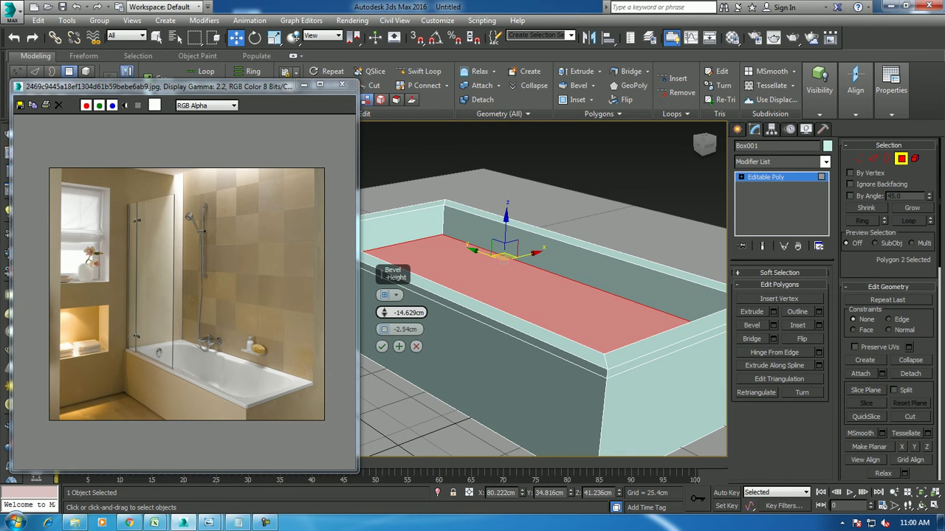
drag(384, 312, 383, 346)
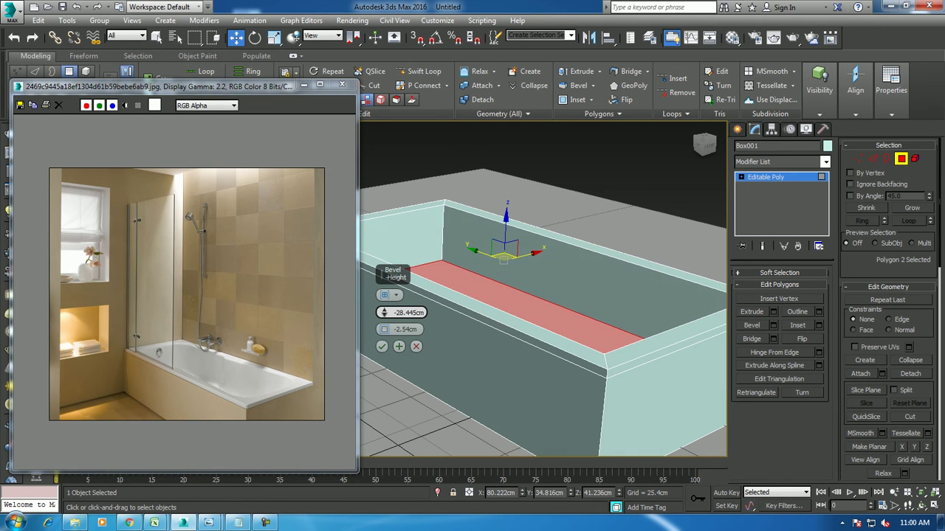
drag(383, 312, 384, 347)
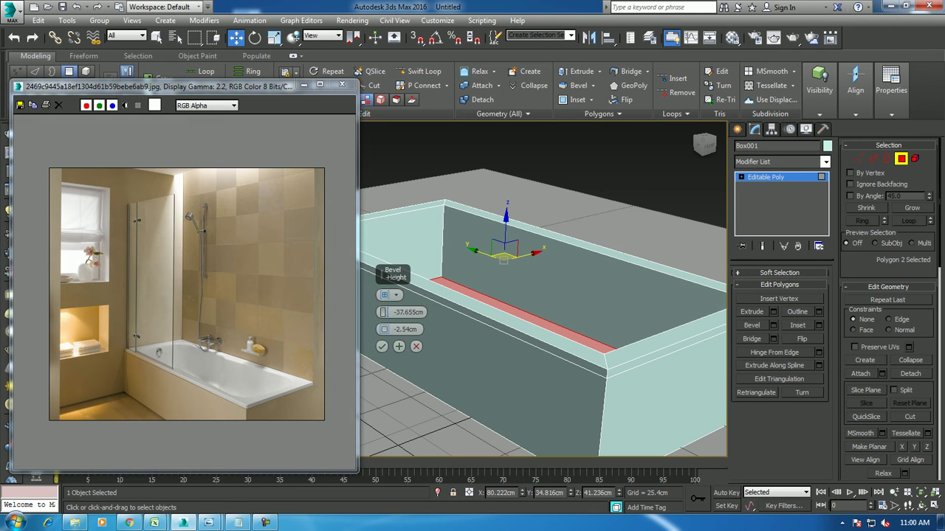
click(382, 346)
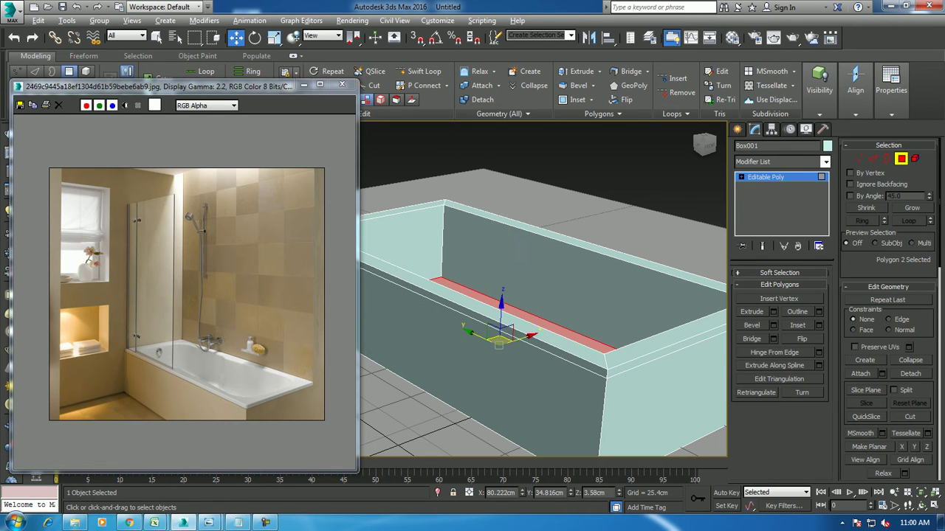
Orbit into the basin and toggle between scaling and moving the floor face
alt+middle_drag(443, 332, 458, 383)
alt+middle_drag(499, 344, 500, 338)
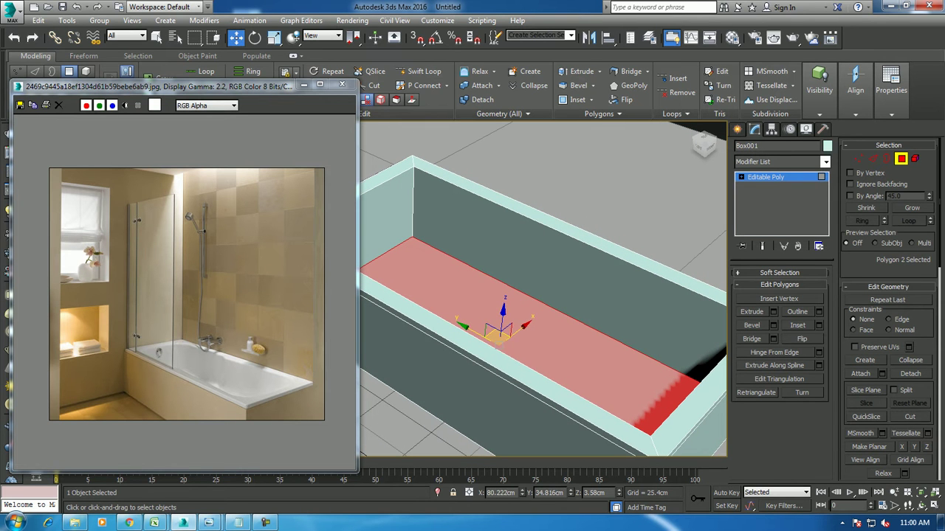
key(r)
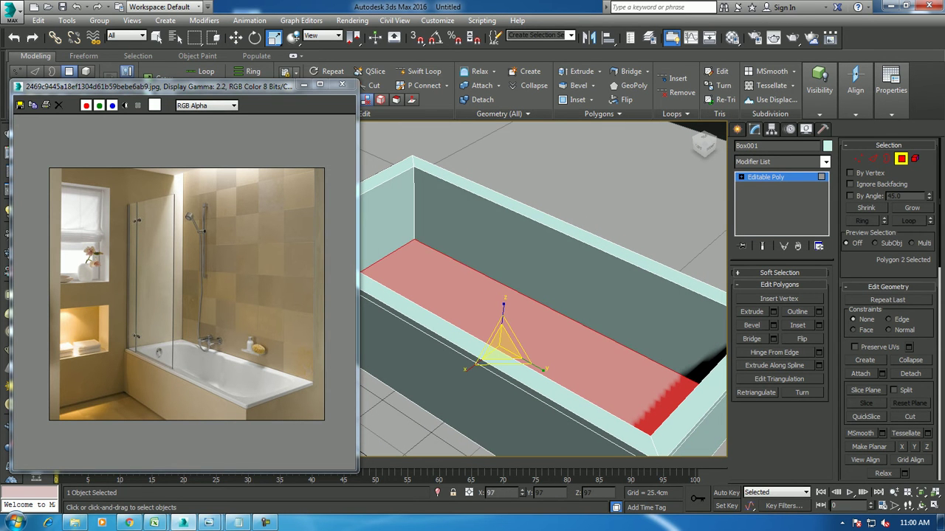
key(w)
scroll(500, 341, down, 2)
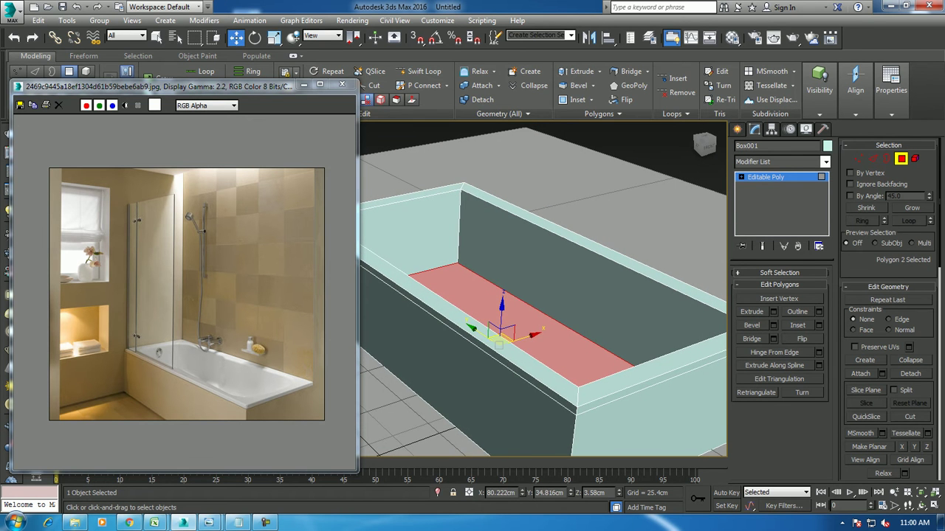
key(r)
key(w)
scroll(494, 330, up, 3)
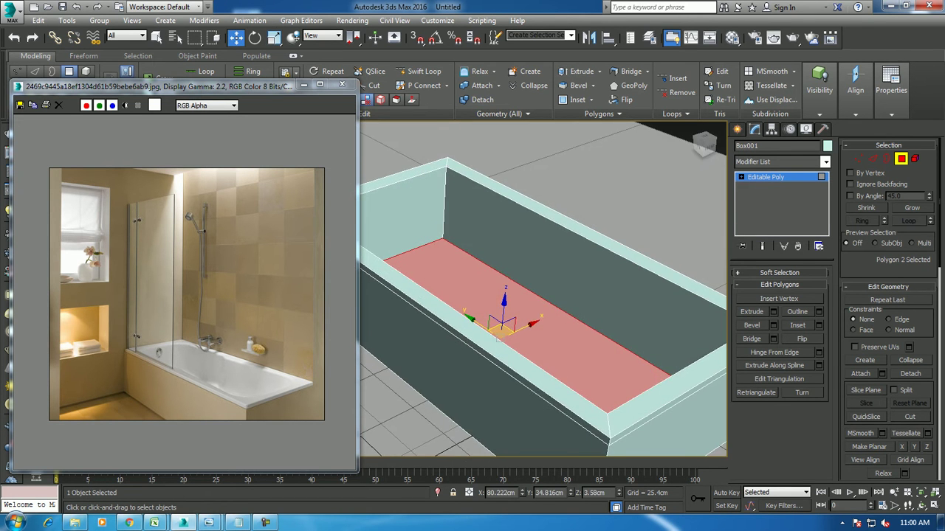
click(873, 158)
Ring-select the four vertical inner corner edges and chamfer them 13.167 cm with multiple segments
click(443, 214)
key(alt+r)
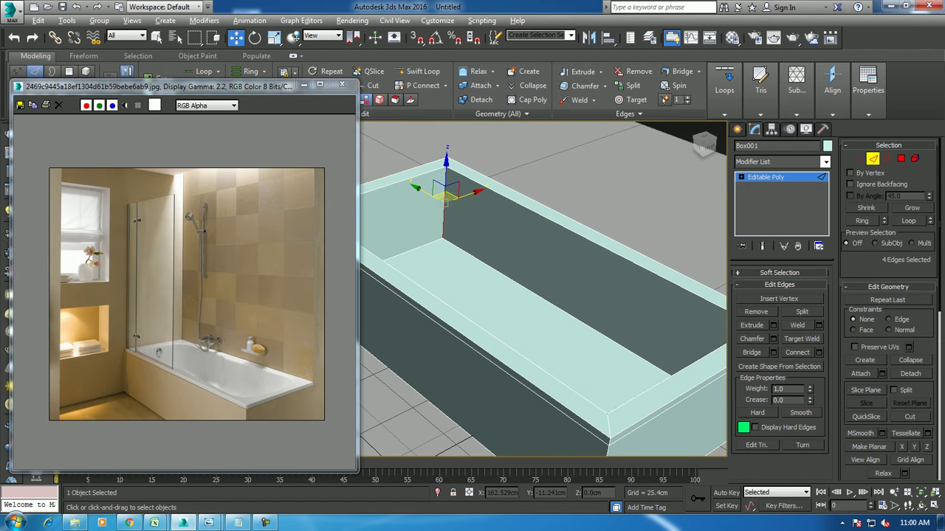
click(773, 339)
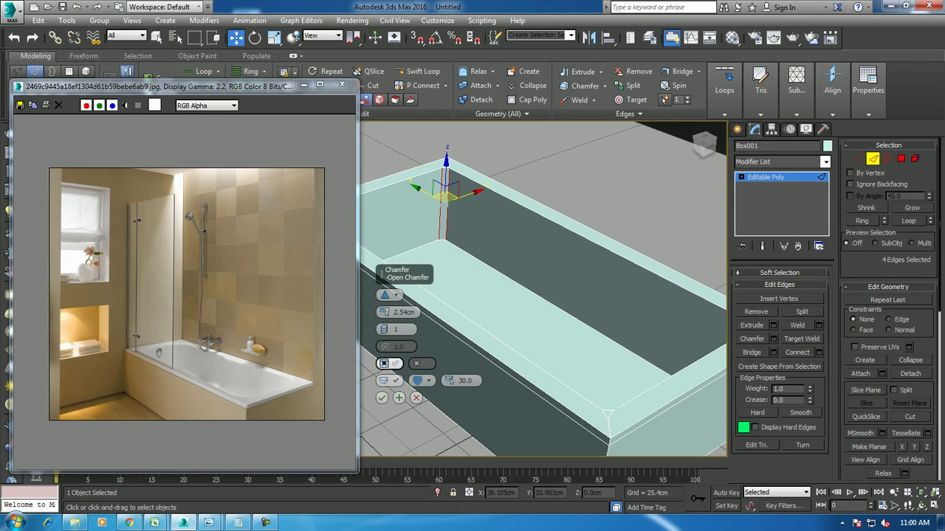
drag(384, 330, 384, 317)
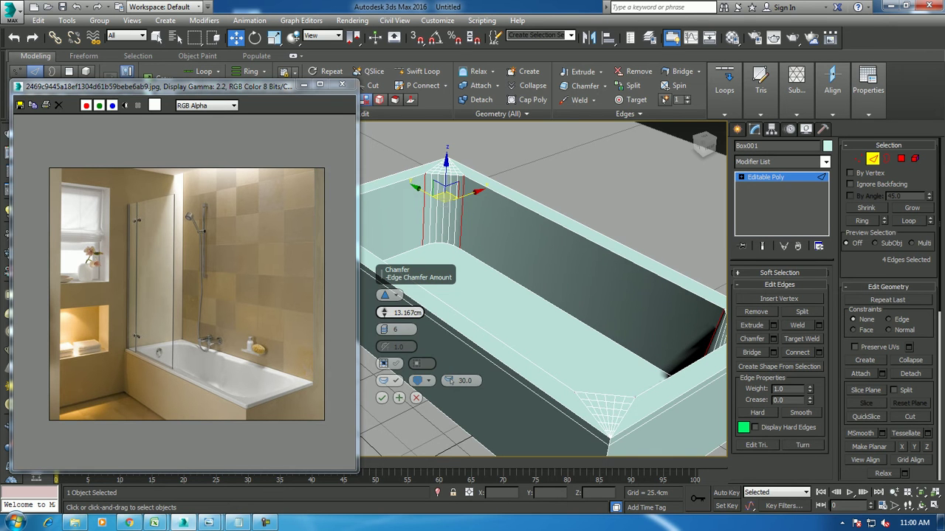
mouse_move(516, 295)
alt+middle_down()
mouse_move(531, 325)
mouse_move(561, 336)
alt+middle_up()
alt+middle_drag(542, 288, 580, 305)
scroll(542, 288, up, 3)
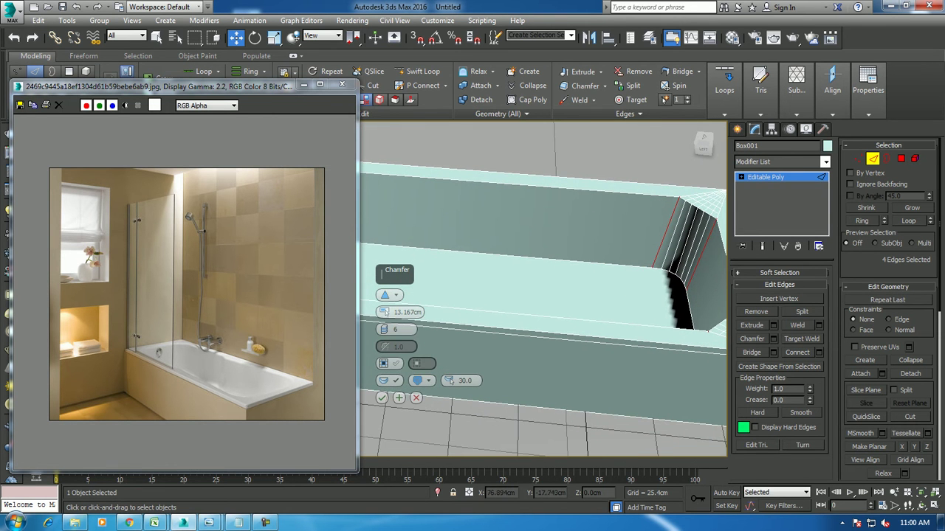
mouse_move(384, 329)
mouse_down()
mouse_move(384, 318)
mouse_move(384, 327)
mouse_up()
click(382, 398)
mouse_move(382, 398)
alt+middle_down()
mouse_move(517, 310)
mouse_move(553, 299)
alt+middle_up()
scroll(517, 310, down, 3)
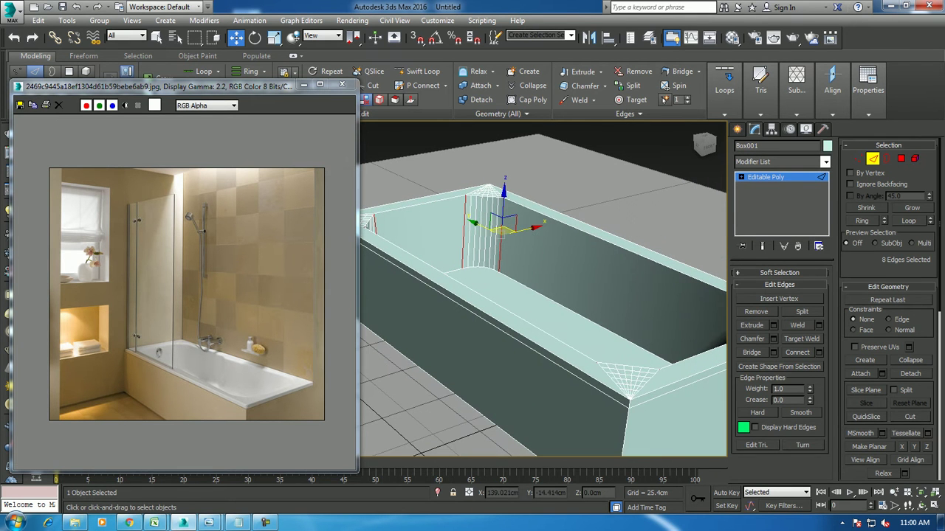
Scale the tub floor face down to 90%
key(4)
click(554, 317)
key(r)
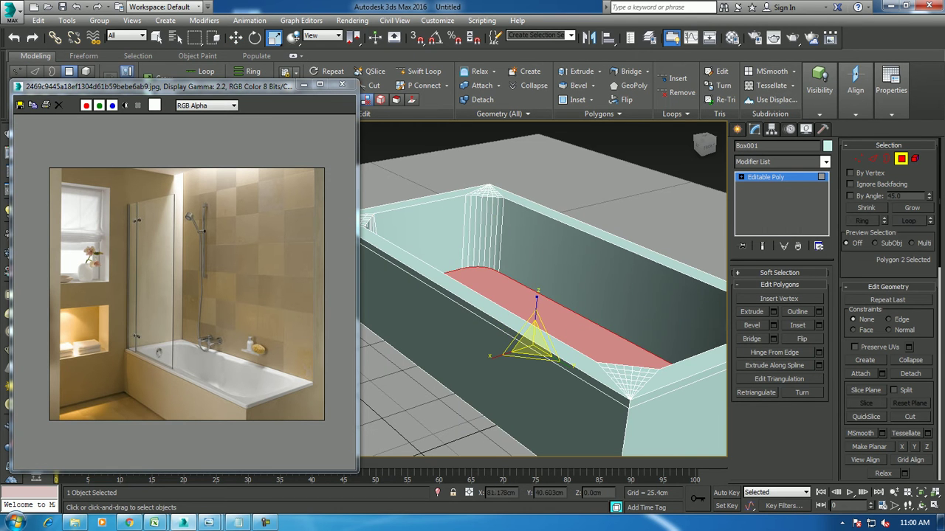
drag(533, 338, 533, 350)
mouse_move(532, 350)
alt+middle_down()
mouse_move(540, 314)
mouse_move(545, 369)
mouse_move(534, 369)
alt+middle_up()
key(w)
In the maximized Top view, connect the edges across one tub end with 3 segments
key(alt+w)
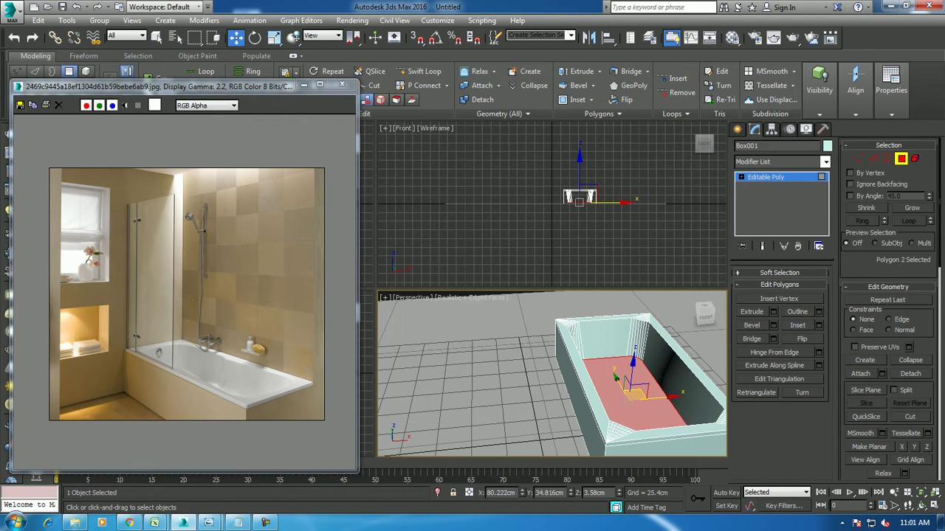
drag(222, 86, 629, 109)
key(alt+w)
scroll(291, 289, up, 3)
scroll(291, 289, down, 4)
scroll(251, 310, up, 1)
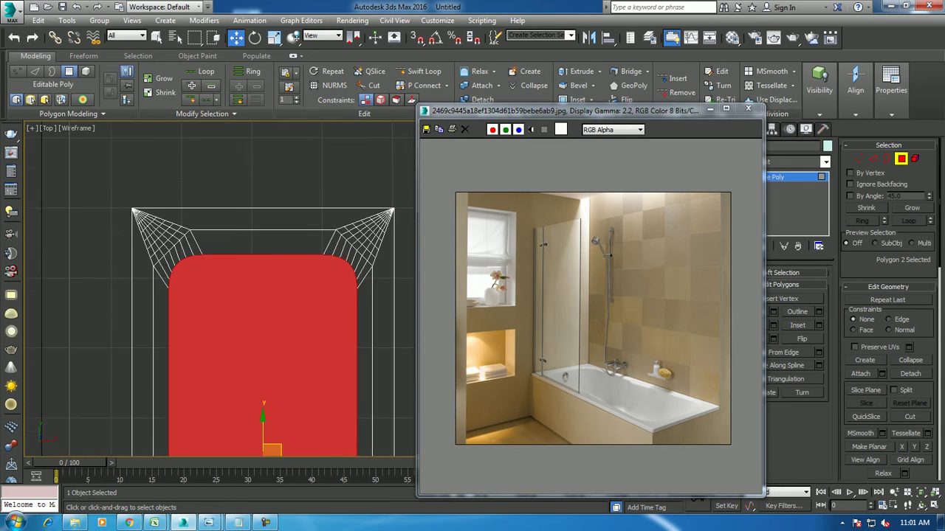
scroll(251, 310, up, 1)
key(2)
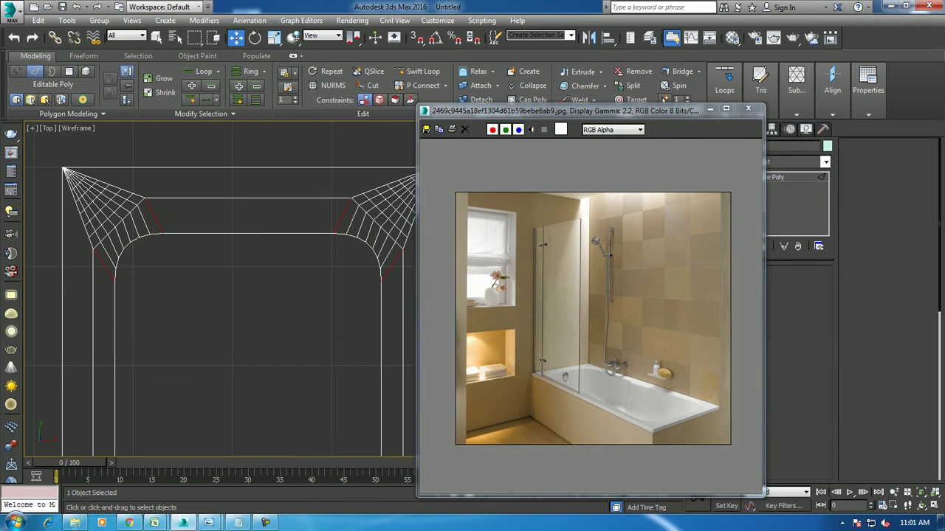
click(248, 198)
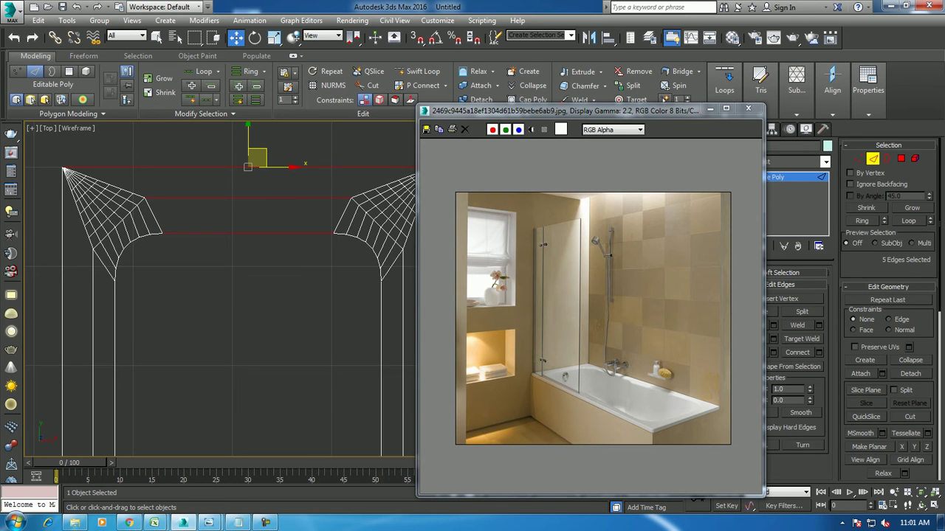
drag(383, 294, 382, 287)
click(382, 346)
Connect the ten long side edges and the lower-end edges with new edges
key(ctrl+alt+z)
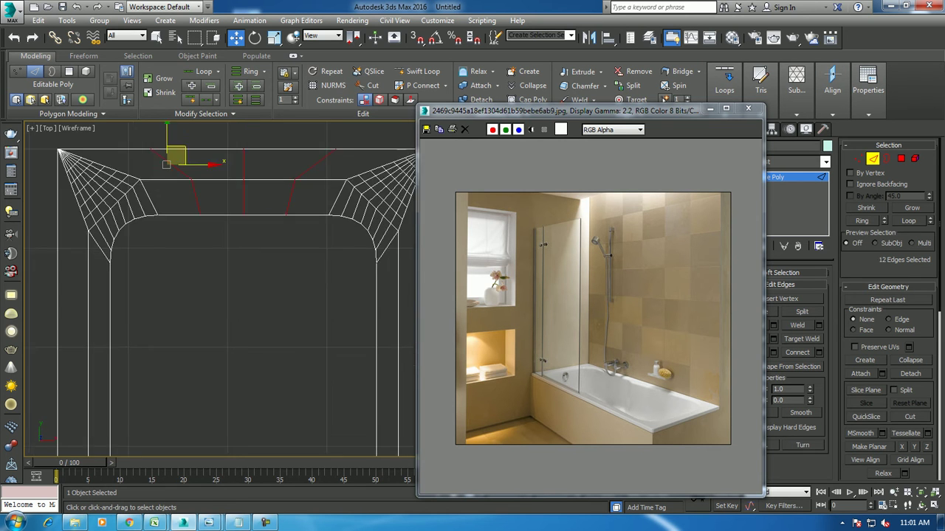
drag(83, 311, 133, 306)
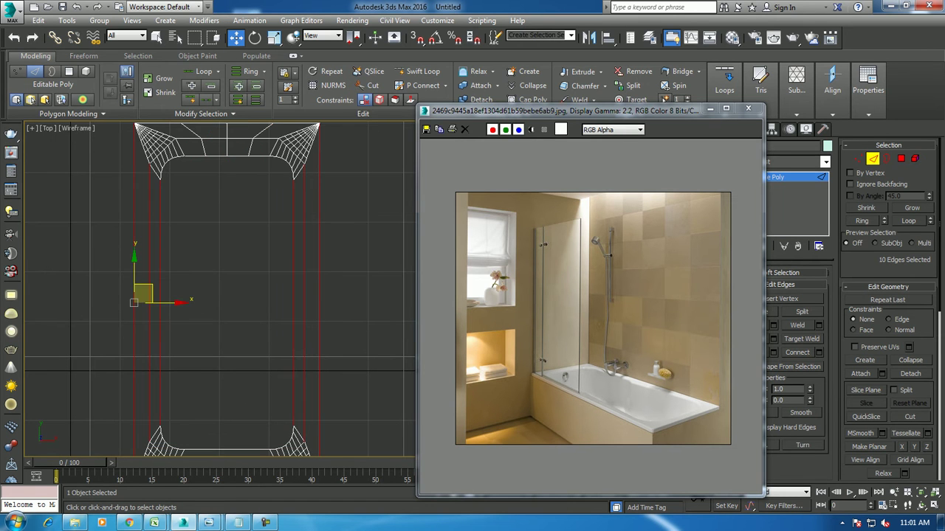
click(819, 353)
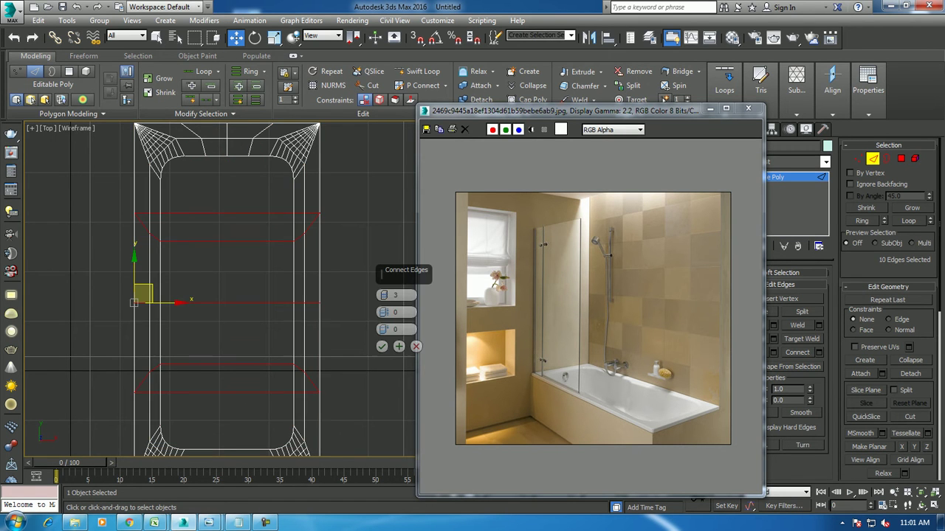
click(382, 346)
middle_drag(221, 332, 221, 224)
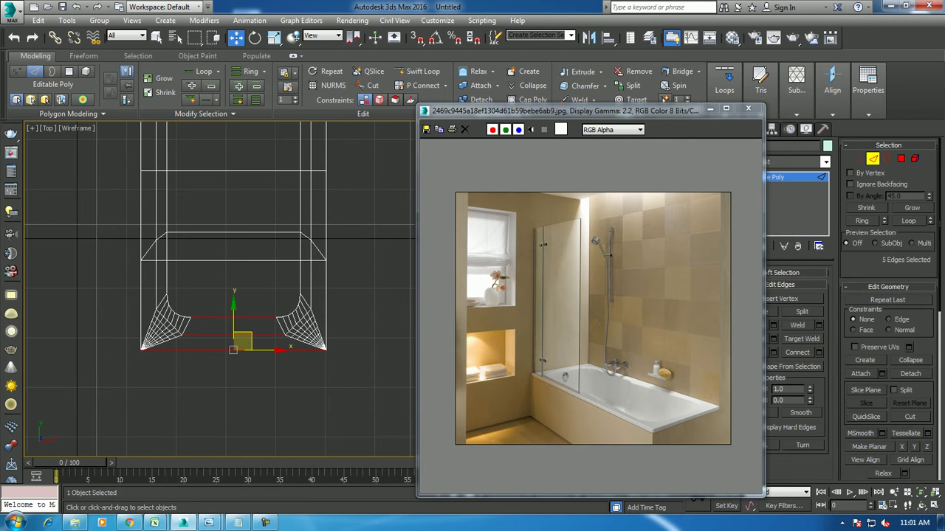
click(819, 353)
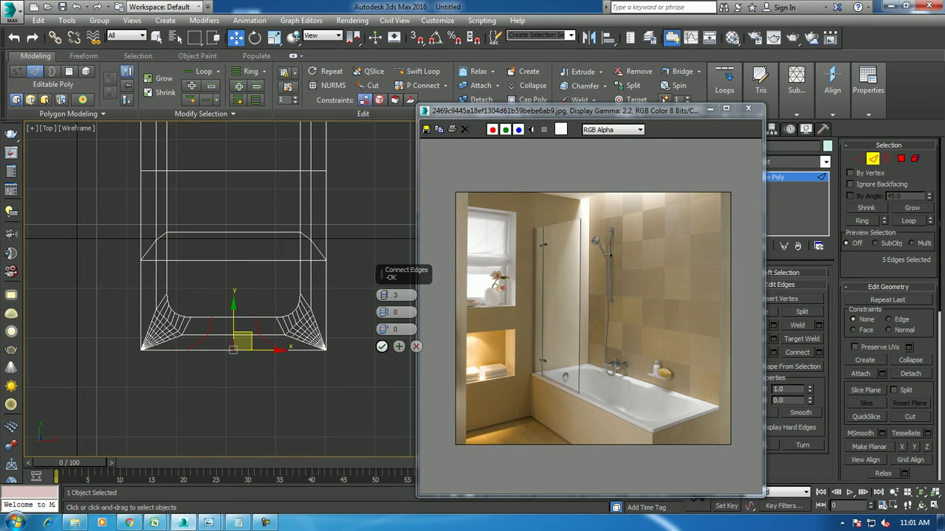
click(381, 346)
Pull the lower-end middle vertices down and nudge the left inner vertex column left
key(1)
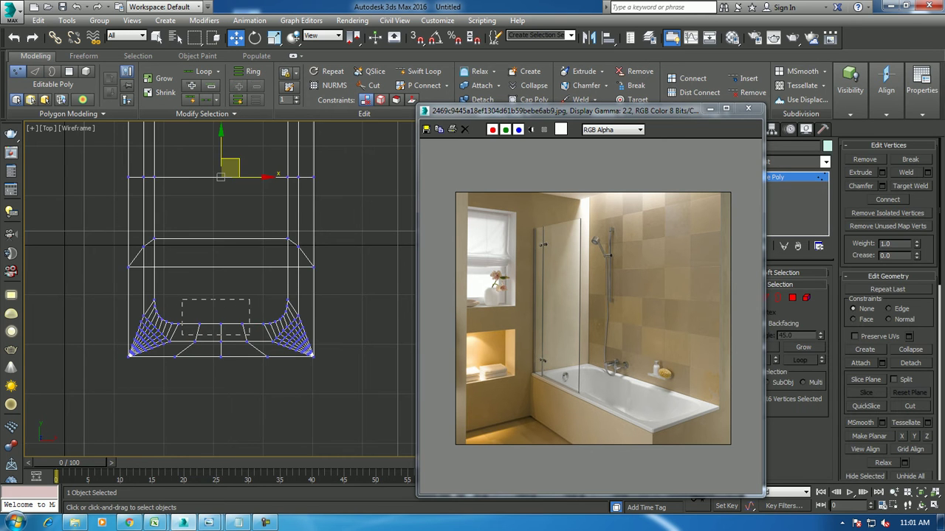
drag(185, 299, 262, 336)
scroll(295, 325, up, 3)
drag(218, 313, 218, 321)
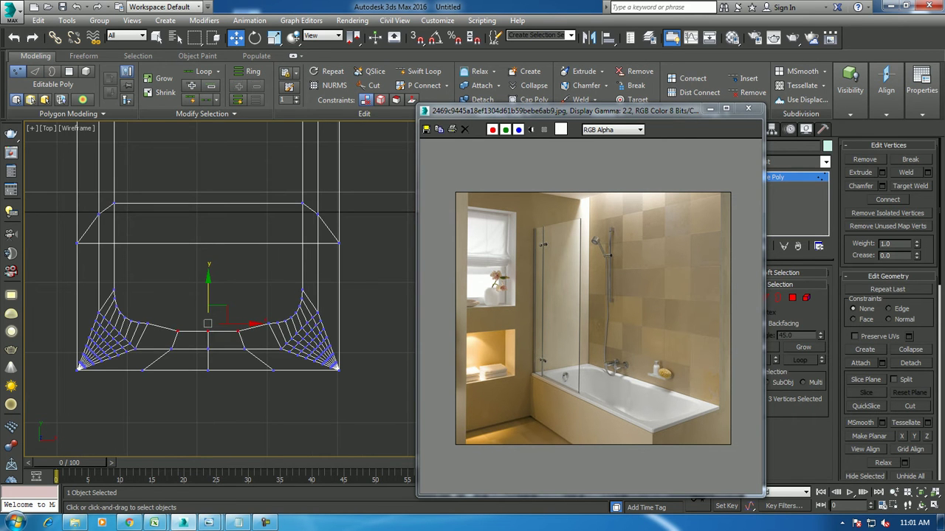
middle_drag(214, 325, 246, 454)
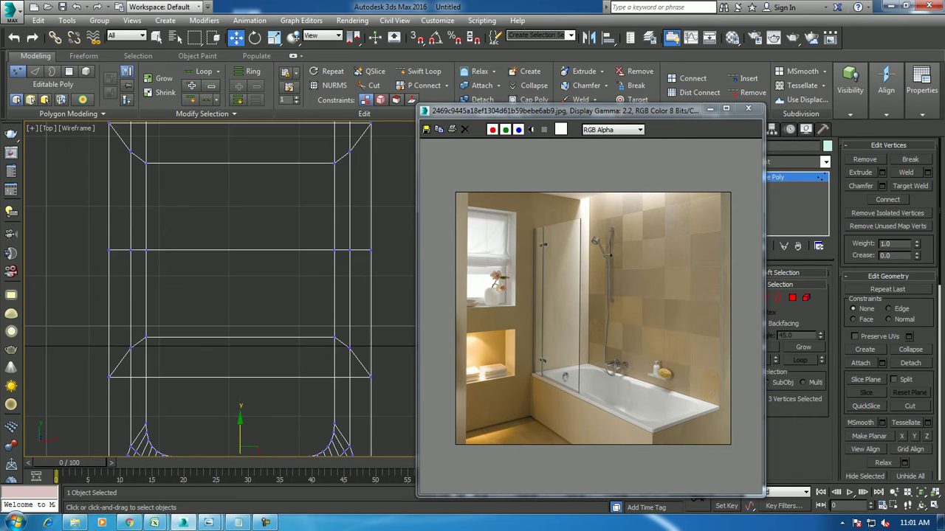
drag(169, 145, 137, 353)
drag(146, 250, 141, 250)
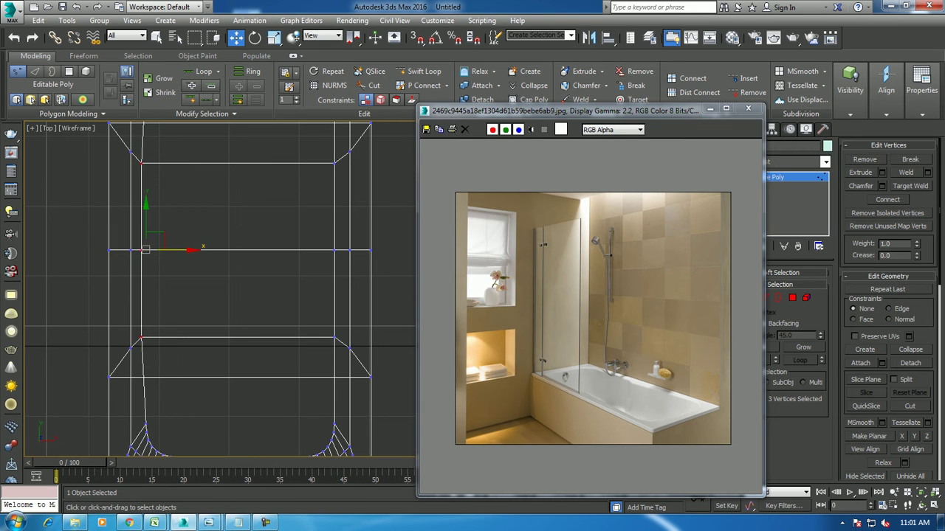
Nudge the right inner vertex column right and push the top-middle vertices up
middle_drag(221, 295, 196, 321)
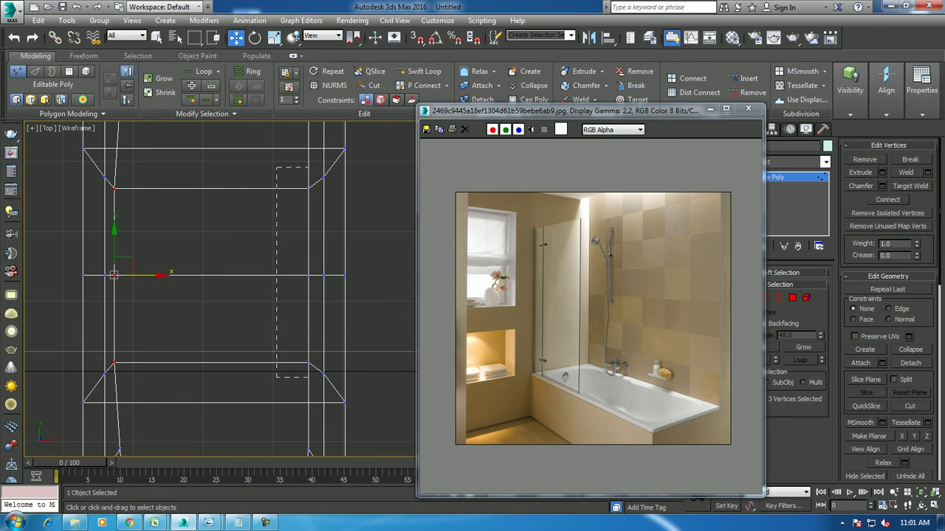
drag(316, 415, 315, 415)
drag(307, 275, 311, 275)
middle_drag(311, 276, 298, 429)
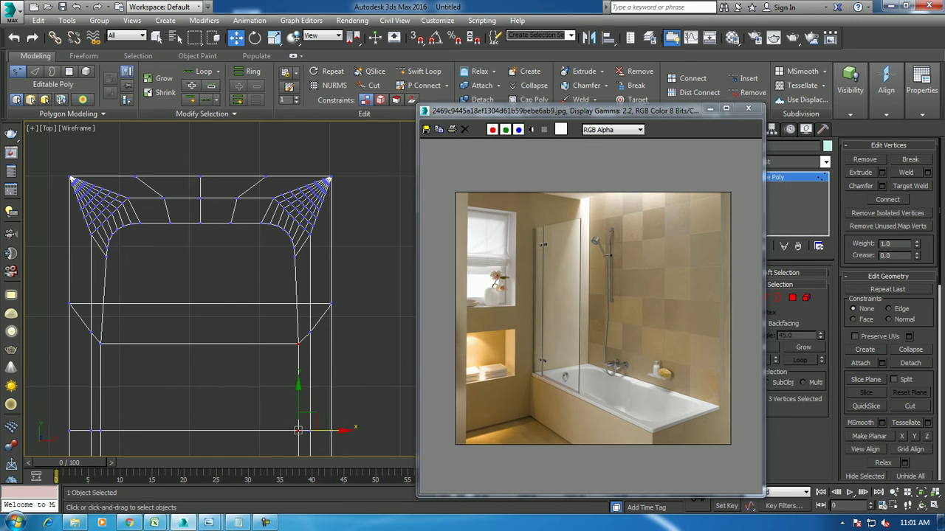
drag(218, 242, 236, 242)
drag(201, 196, 201, 189)
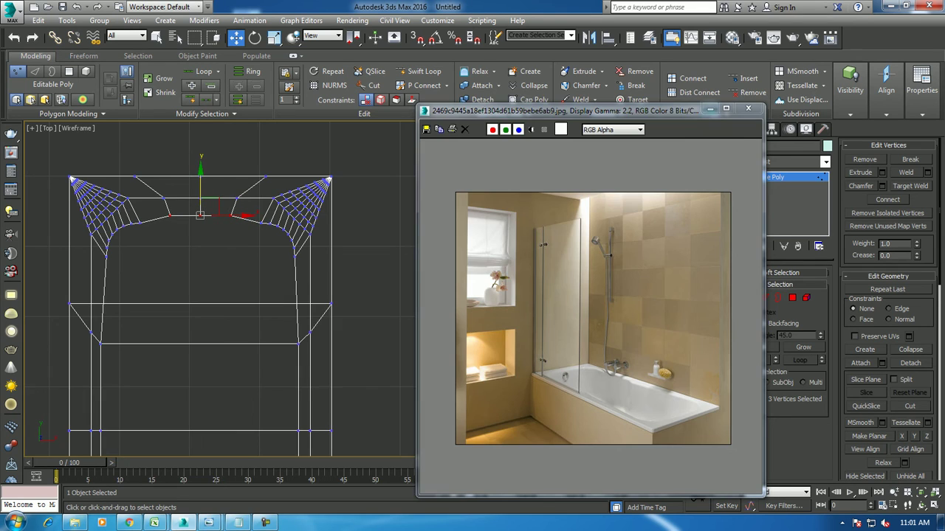
Hide the reference photo and maximize Perspective facing the tub's long front side
click(748, 108)
key(alt+w)
key(alt+w)
alt+middle_drag(369, 296, 303, 286)
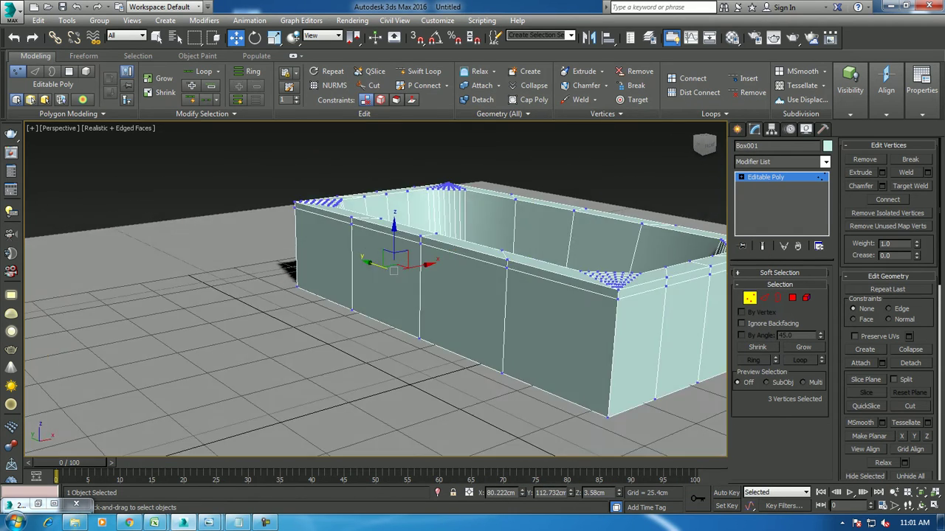
Restore the reference photo at left and add an edge loop around the tub's outer wall
click(38, 504)
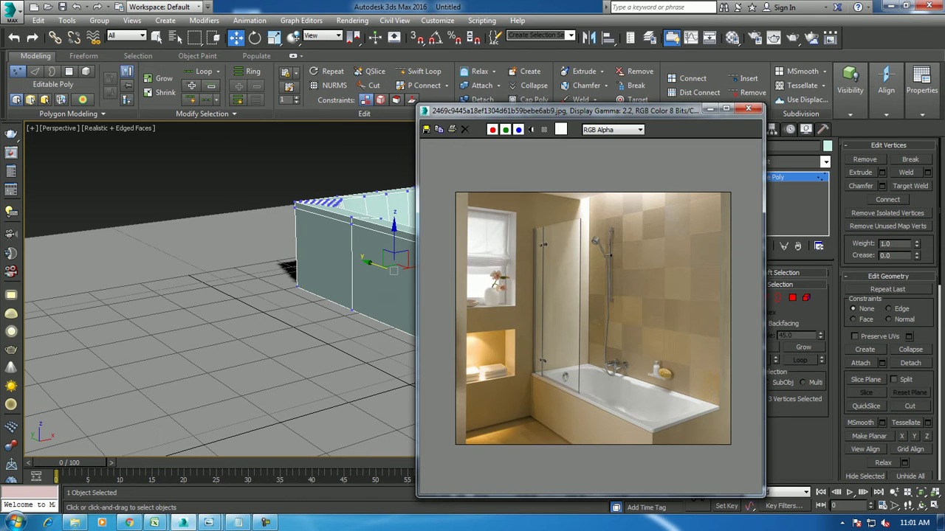
drag(516, 109, 170, 89)
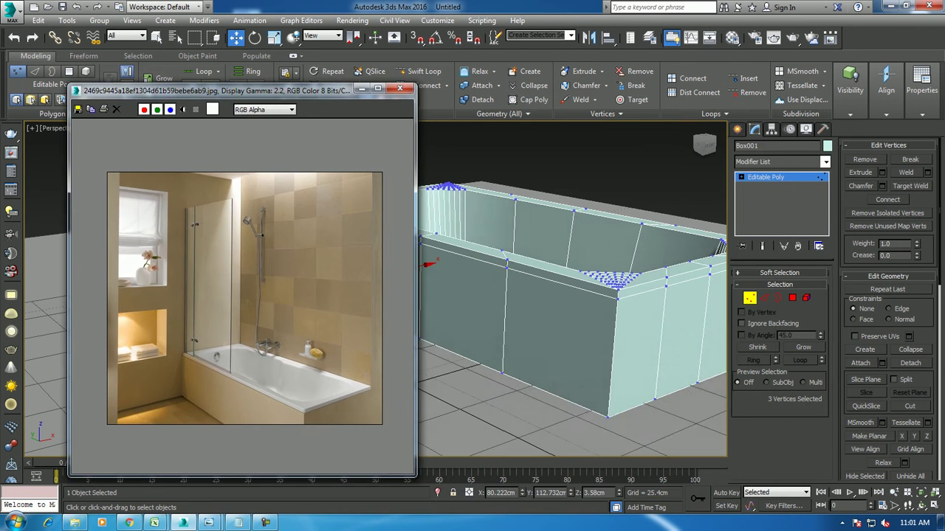
mouse_move(568, 295)
alt+middle_down()
mouse_move(568, 280)
mouse_move(568, 325)
alt+middle_up()
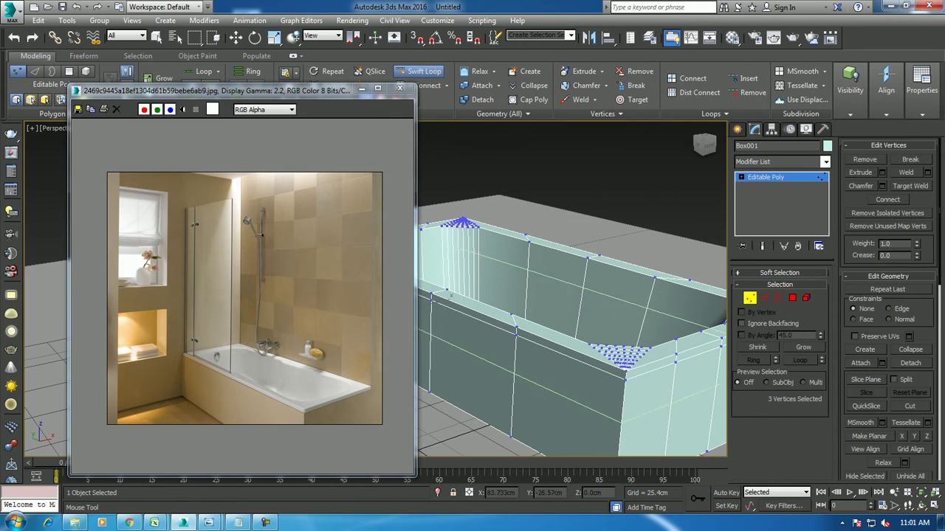
click(443, 297)
key(w)
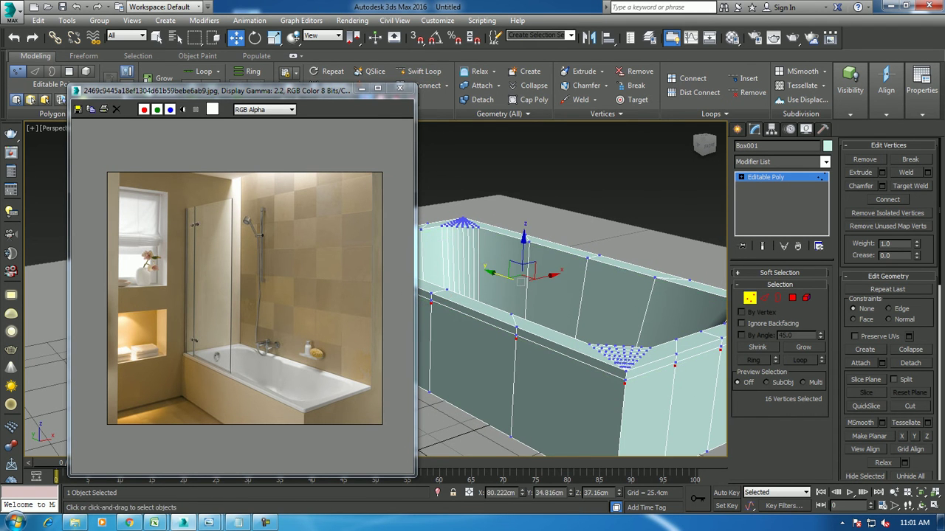
Select the edge loop below the rim and convert it to a polygon strip selection
key(2)
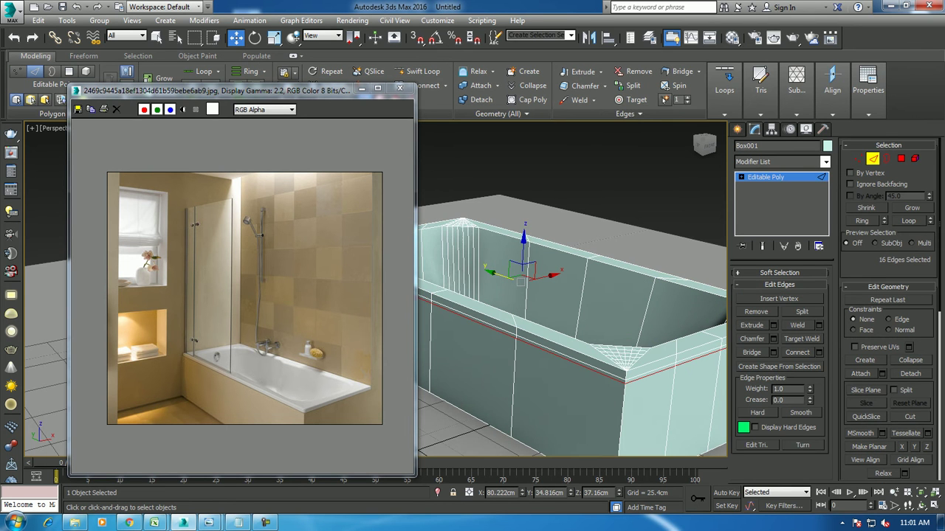
click(635, 361)
scroll(570, 309, up, 2)
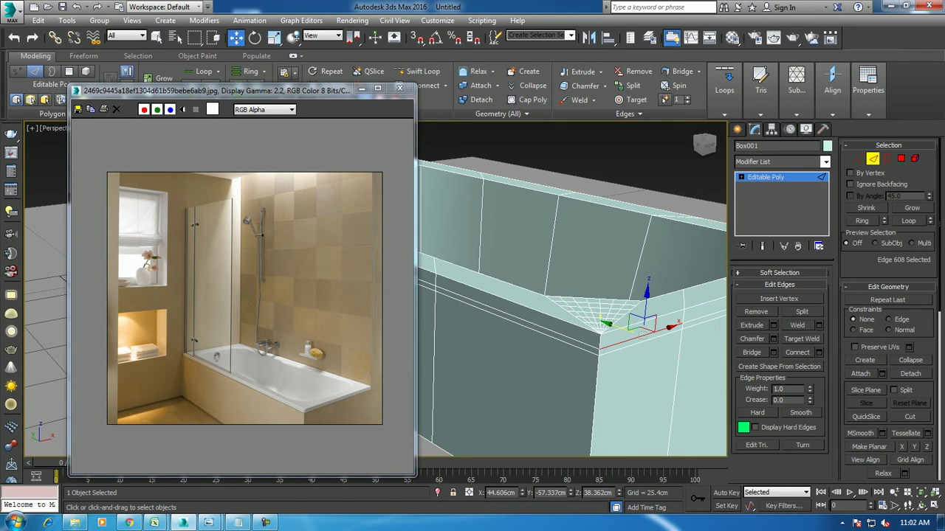
click(508, 313)
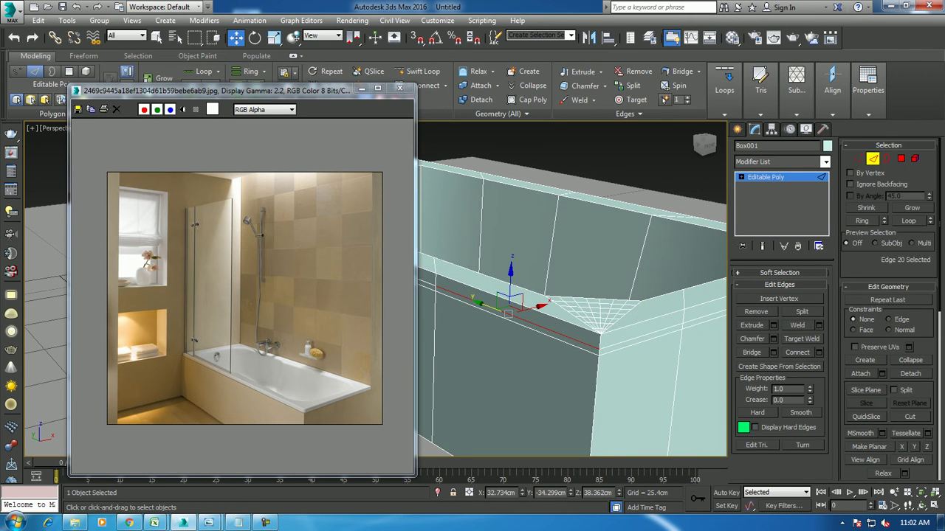
click(508, 319)
double_click(507, 319)
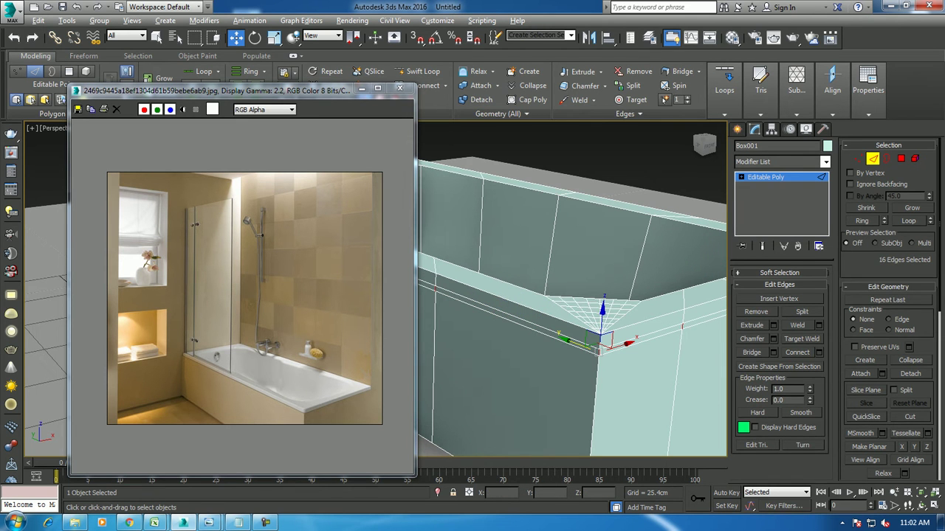
ctrl+click(900, 159)
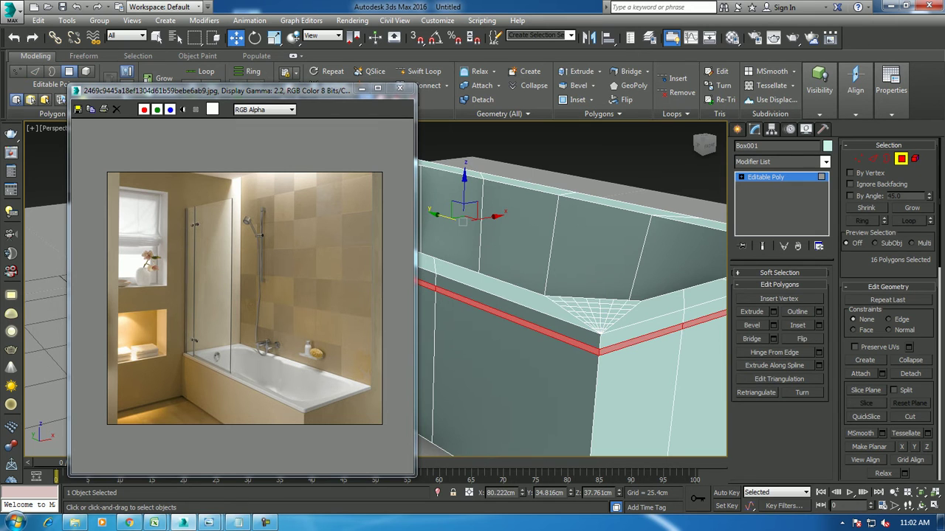
Bevel the strip below the rim by Local Normal: height -2.23 cm, outline -0.769 cm
click(773, 325)
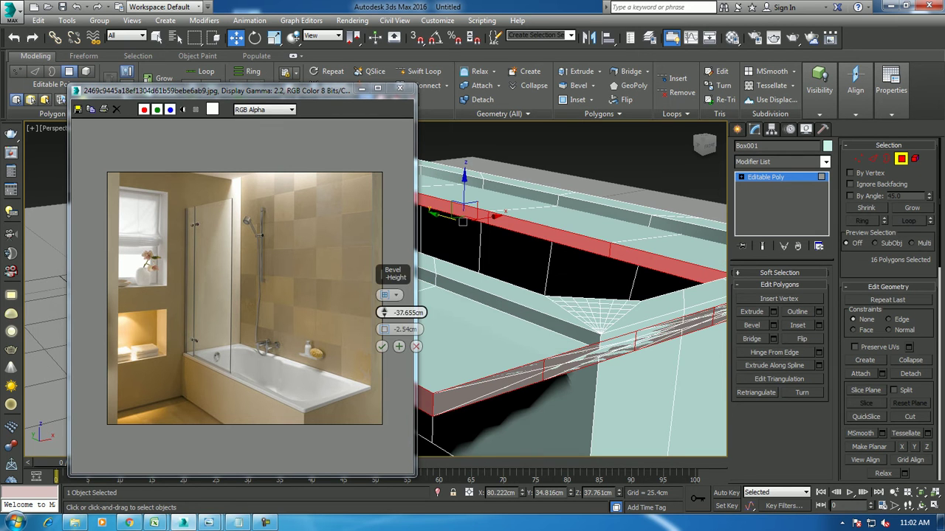
click(396, 294)
click(432, 312)
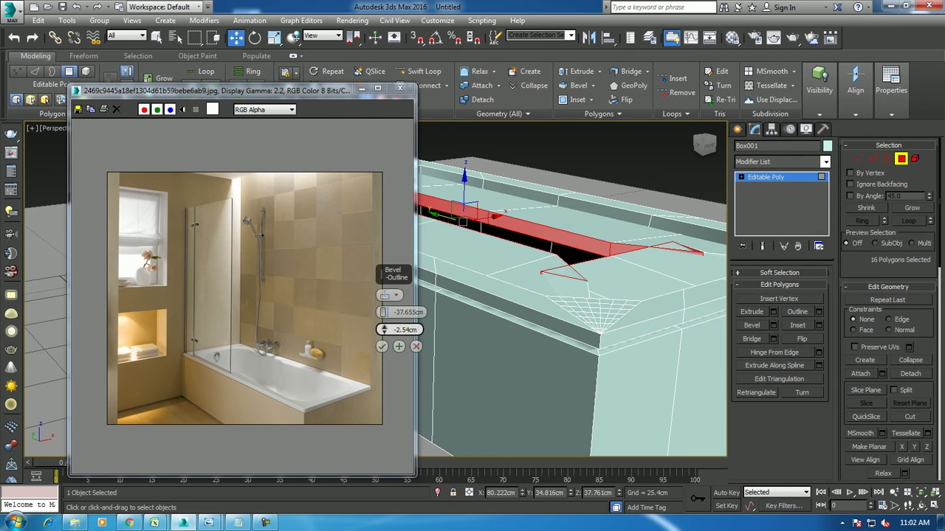
drag(384, 313, 384, 354)
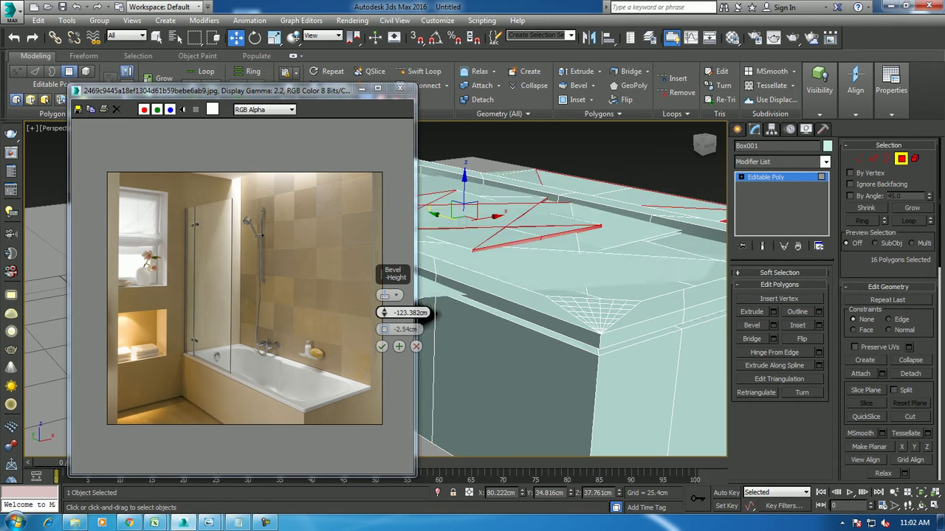
mouse_move(384, 313)
mouse_down()
mouse_move(384, 281)
mouse_move(384, 340)
mouse_move(384, 325)
mouse_up()
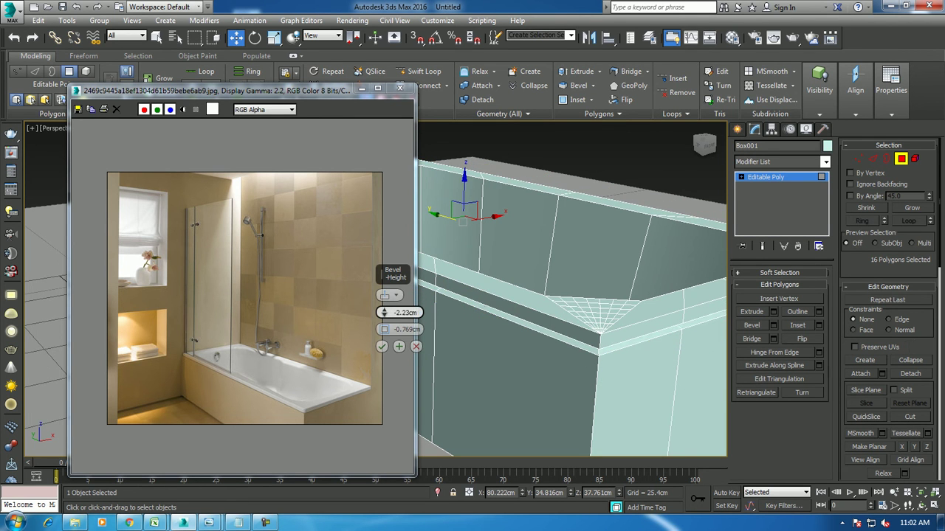
click(381, 346)
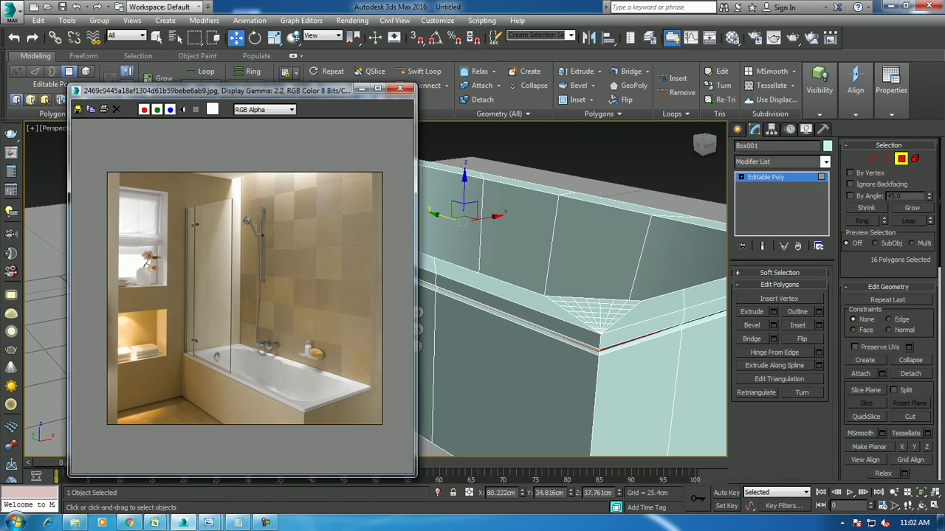
Clear the selection, shift the reference photo left, and reselect the strip below the rim
key(ctrl+d)
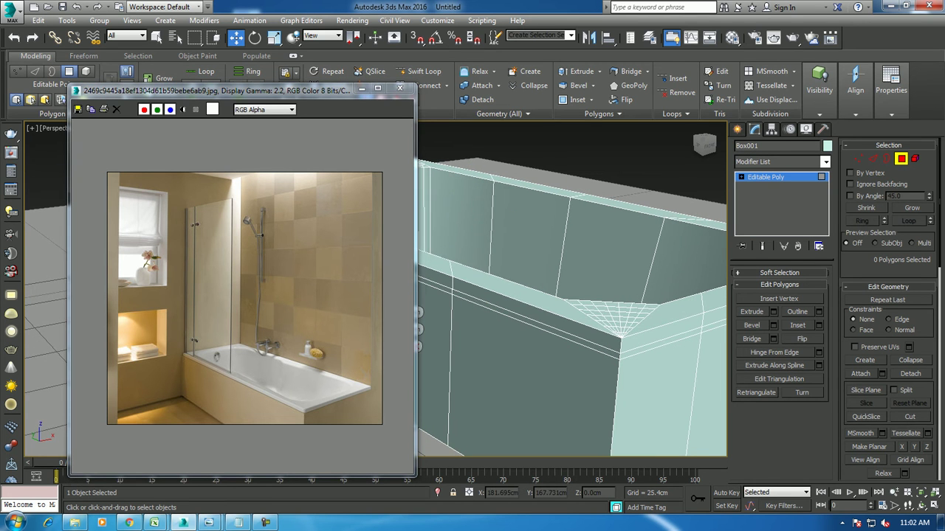
drag(221, 90, 110, 87)
click(416, 346)
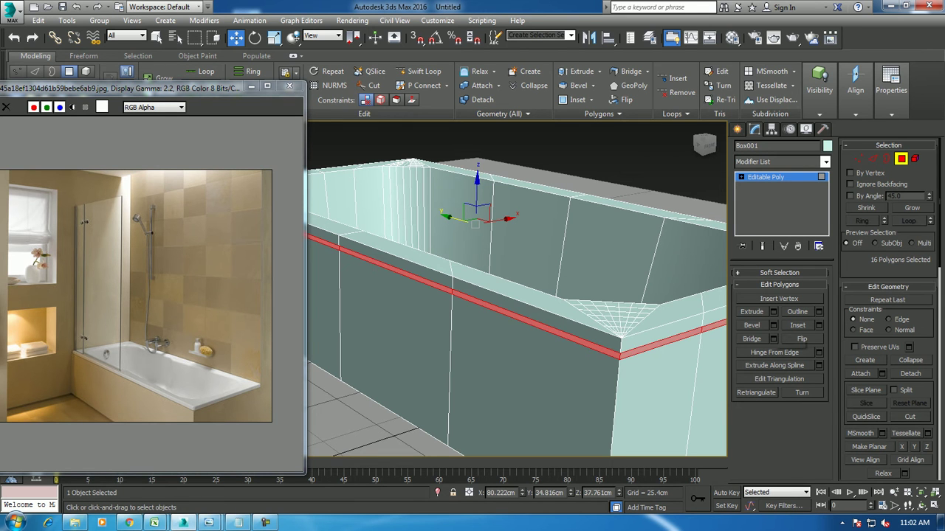
Bevel the rim strip a second time with a 0.294 cm outline, then deselect
click(773, 325)
mouse_move(383, 330)
mouse_down()
mouse_move(383, 310)
mouse_move(383, 338)
mouse_up()
click(382, 346)
click(516, 140)
Orbit the view down into the tub to show its rounded inner corner
alt+middle_drag(516, 295, 561, 303)
scroll(717, 246, down, 2)
scroll(717, 245, down, 3)
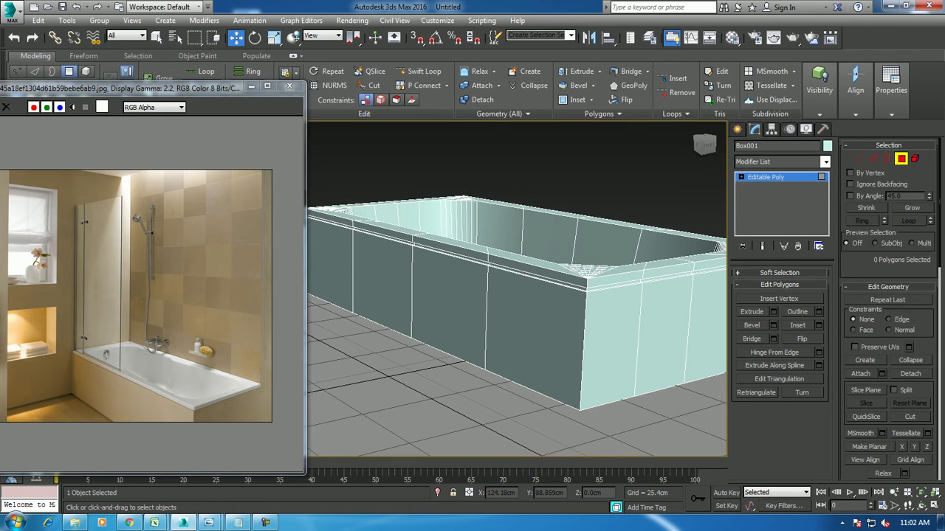
alt+middle_drag(517, 295, 568, 399)
scroll(516, 288, up, 5)
scroll(517, 288, down, 3)
alt+middle_drag(517, 288, 535, 299)
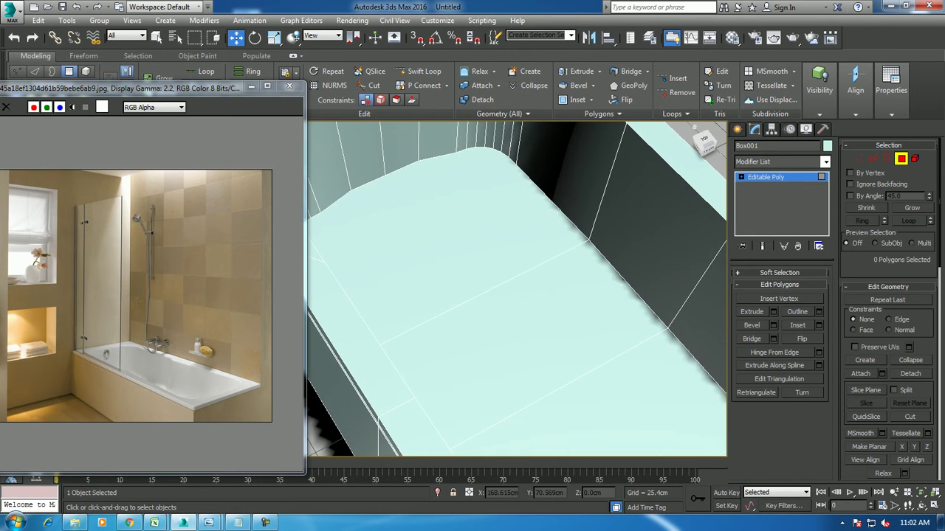
click(737, 129)
Draw a small cylinder on the tub floor with AutoGrid enabled
click(757, 228)
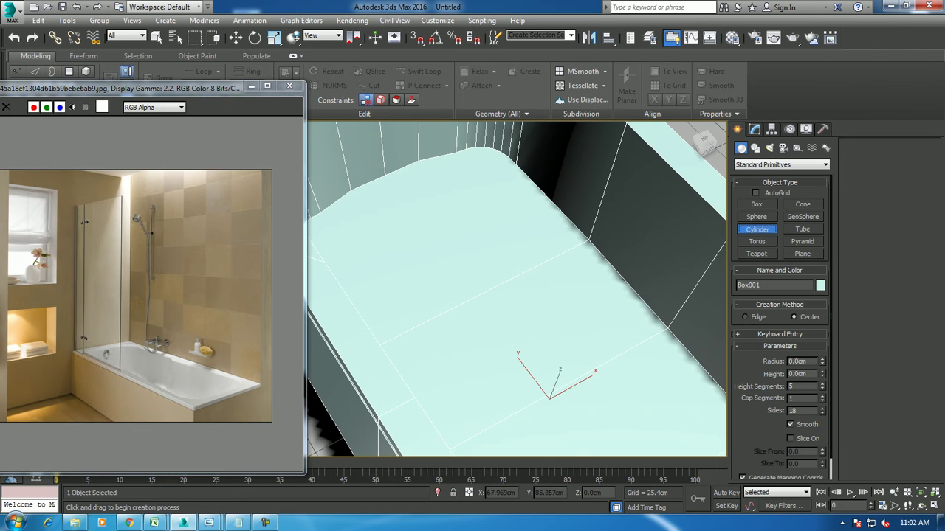
click(755, 193)
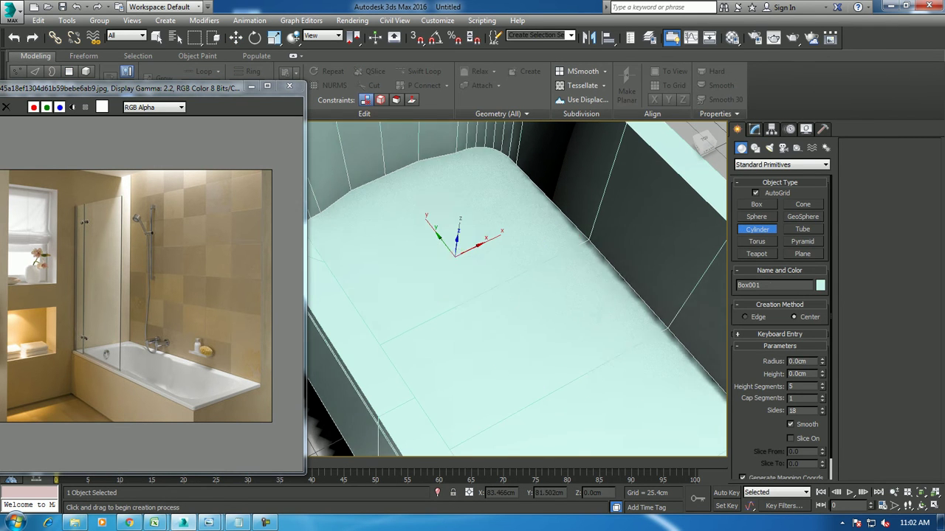
drag(455, 257, 471, 258)
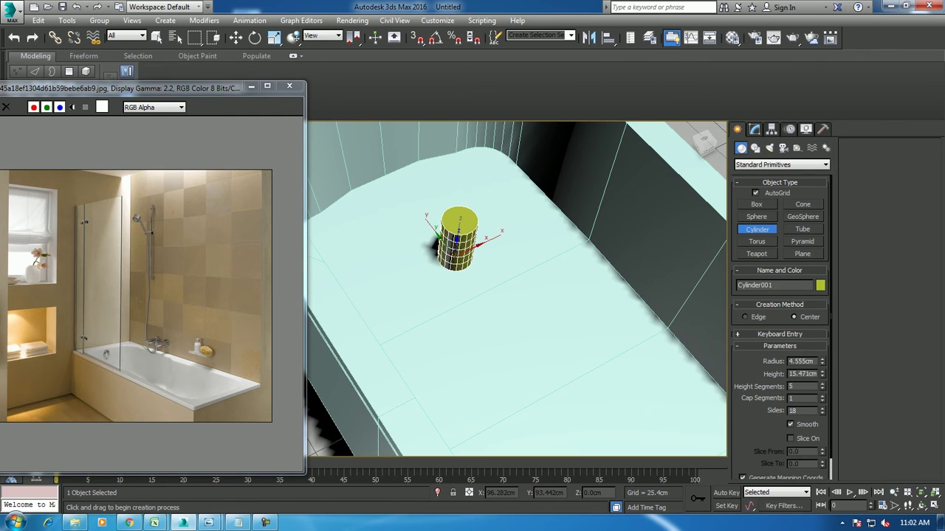
click(457, 222)
Shift-clone the cylinder forward and lower it slightly into the tub floor in wireframe
key(w)
drag(457, 240, 558, 369)
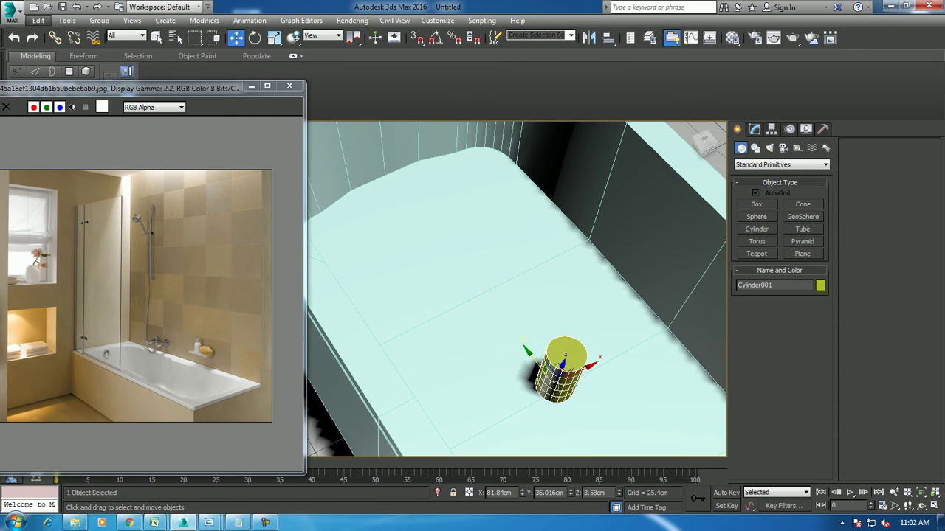
key(ctrl+z)
shift+drag(458, 230, 562, 358)
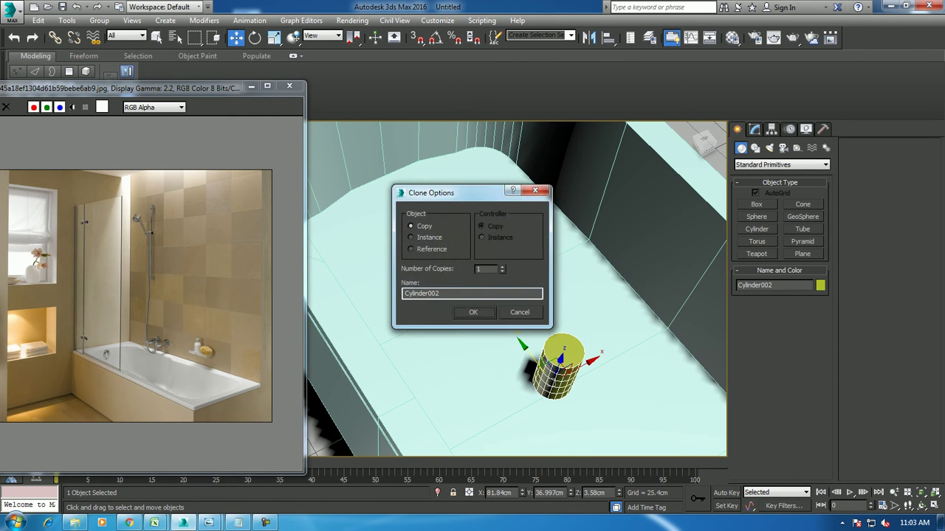
key(Return)
key(ctrl+z)
key(shift+z)
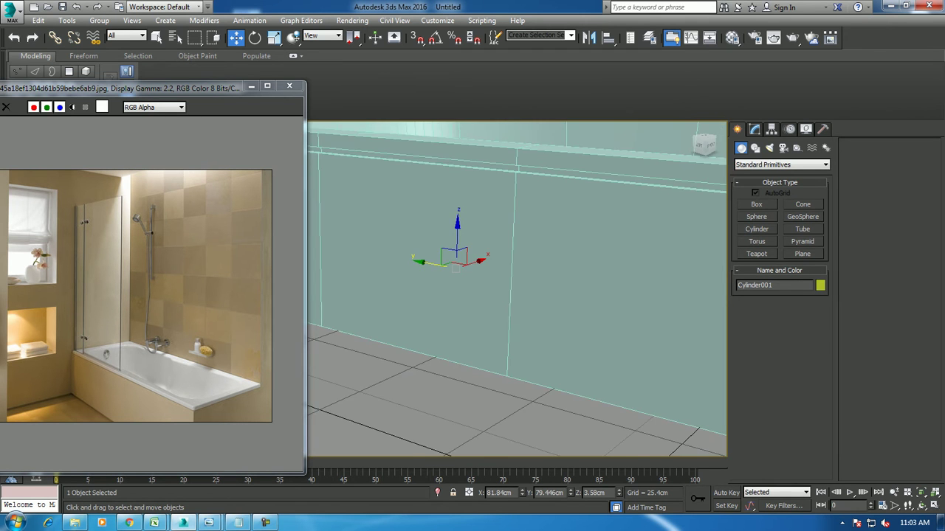
key(F3)
drag(457, 221, 459, 244)
key(F3)
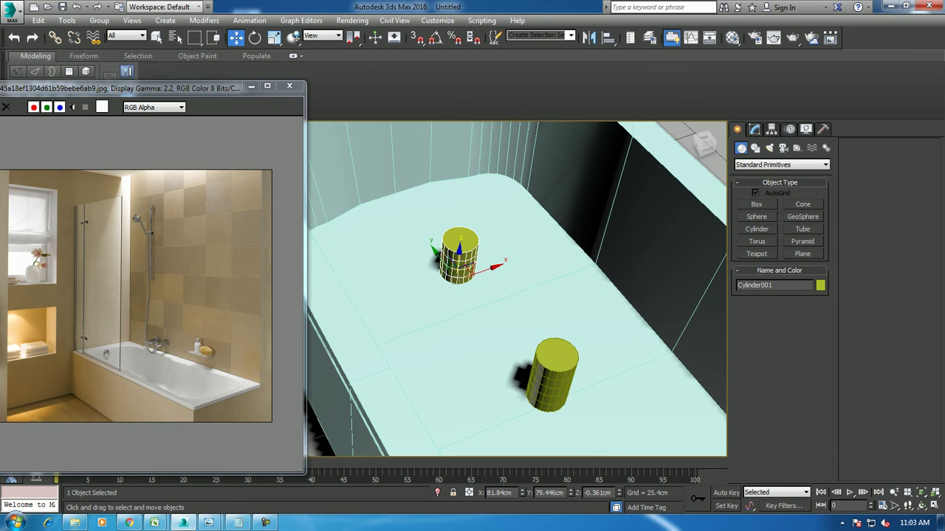
Toggle viewport layouts and orbit to look down on the tub floor and cylinders
key(alt+w)
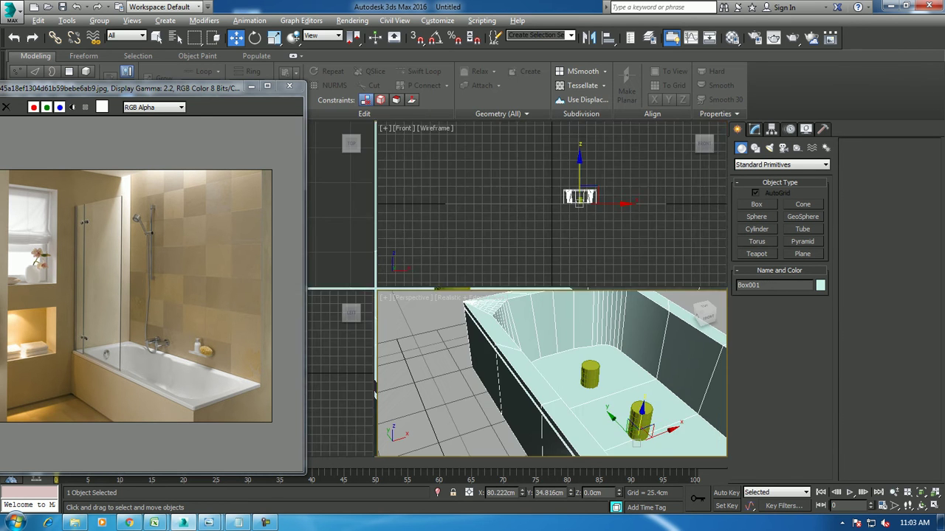
key(alt+w)
scroll(424, 295, up, 3)
scroll(425, 296, up, 2)
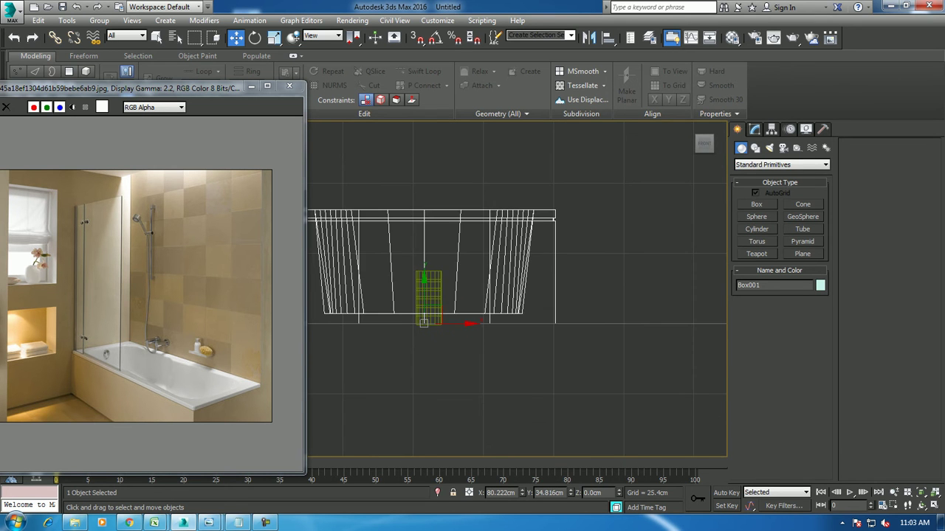
key(alt+w)
key(alt+w)
scroll(516, 288, up, 3)
mouse_move(516, 333)
alt+middle_down()
mouse_move(516, 280)
mouse_move(539, 266)
alt+middle_up()
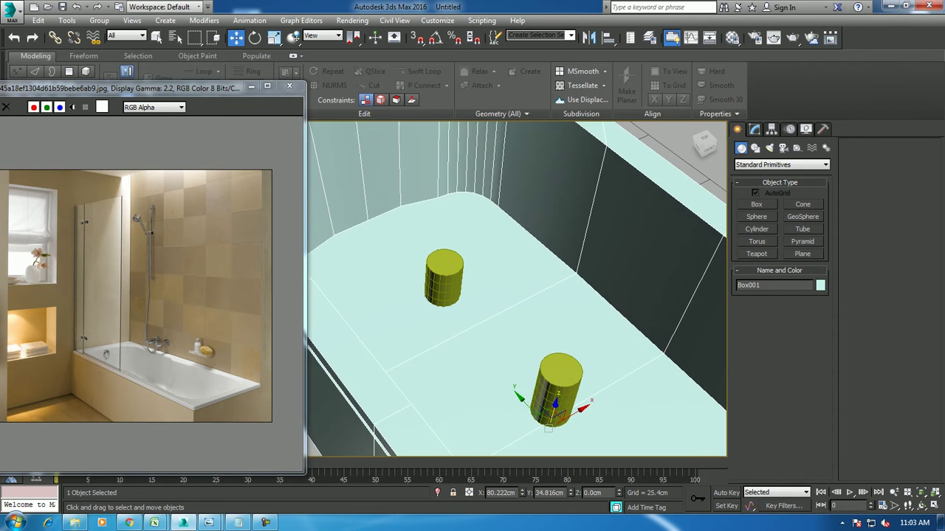
ProBoolean-subtract the upper cylinder from the tub to cut a drain hole
click(782, 165)
click(775, 190)
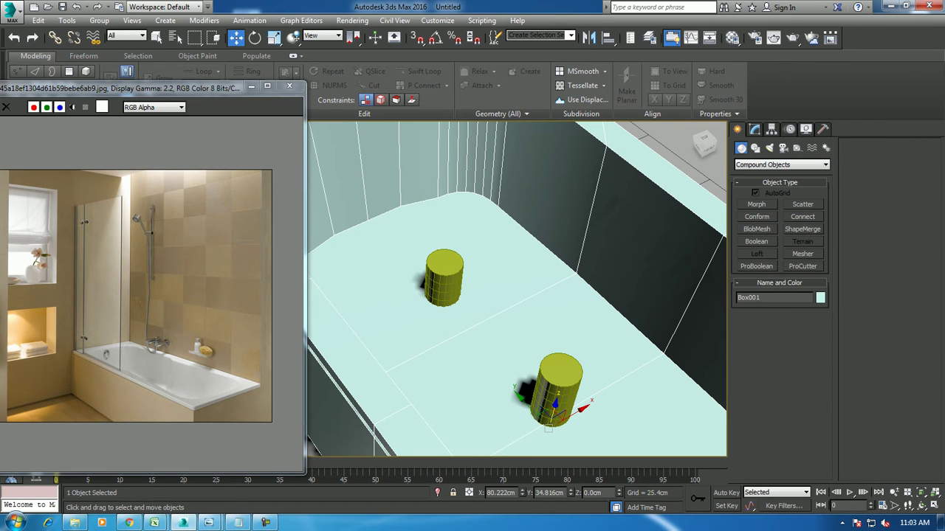
click(756, 241)
click(778, 329)
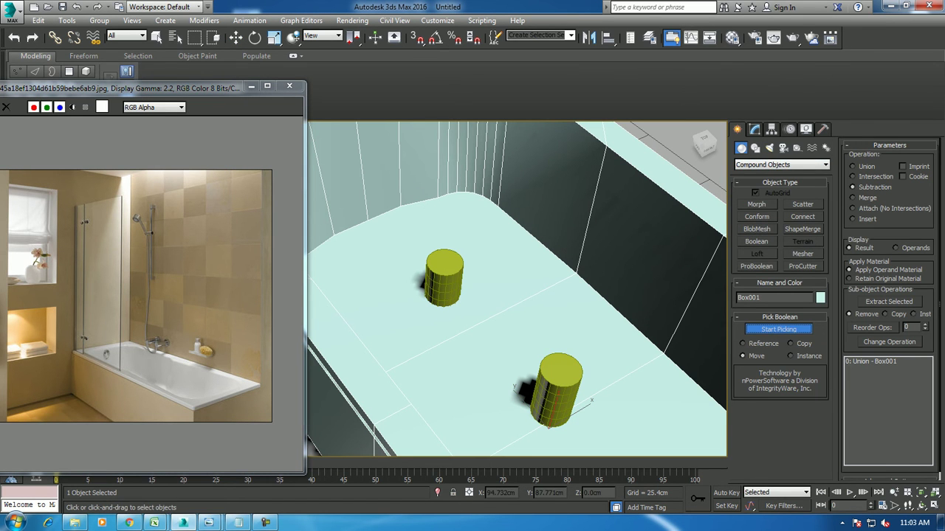
click(444, 277)
key(w)
mouse_move(516, 310)
alt+middle_down()
mouse_move(516, 266)
mouse_move(517, 288)
alt+middle_up()
scroll(465, 295, up, 3)
scroll(397, 291, up, 2)
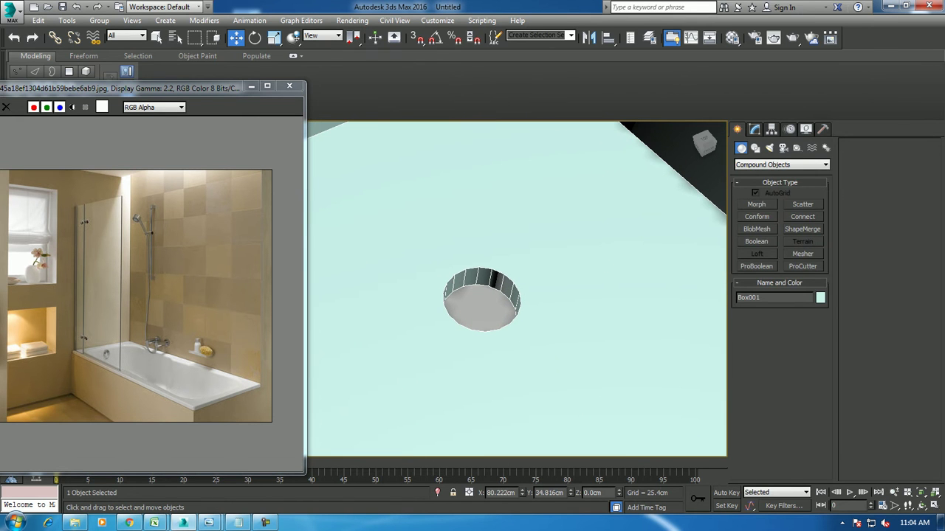
Convert the boolean tub to an Editable Poly
click(755, 128)
right_click(650, 215)
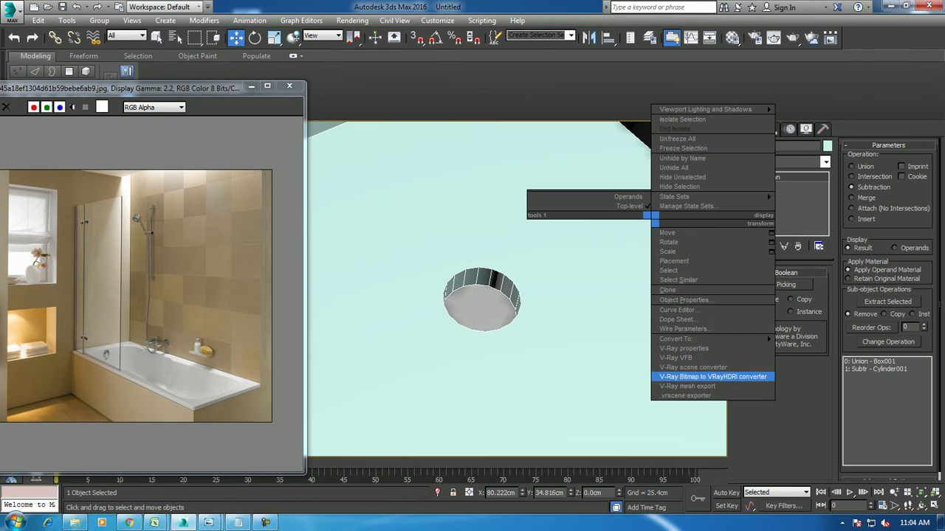
click(816, 348)
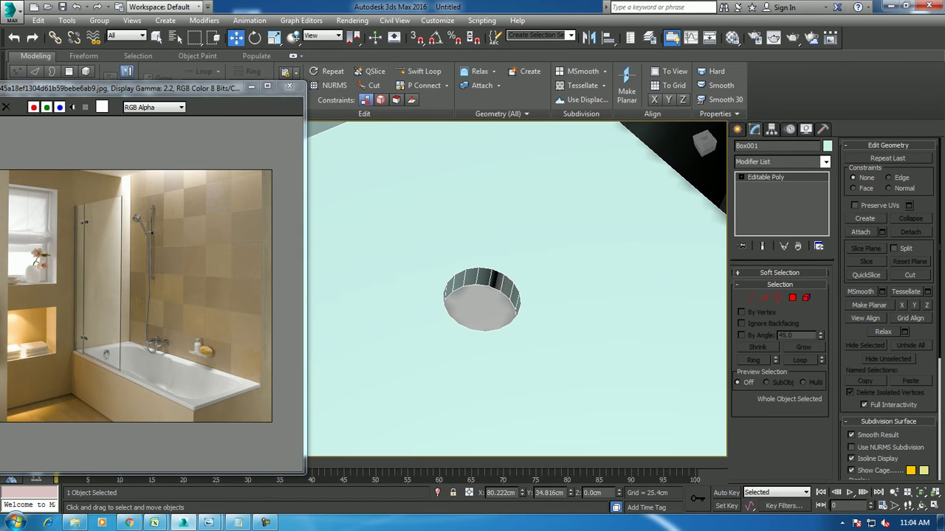
click(778, 298)
key(ctrl+z)
key(ctrl+z)
key(ctrl+z)
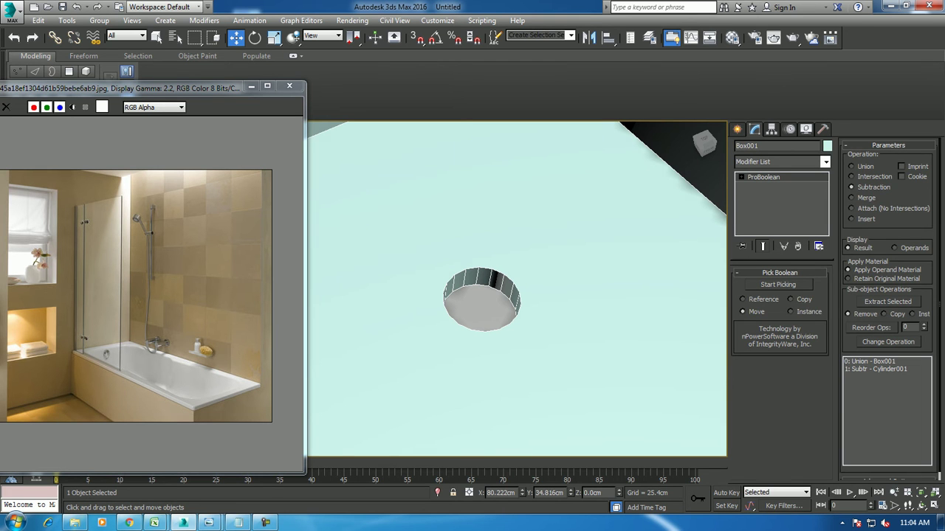
right_click(591, 206)
mouse_move(615, 325)
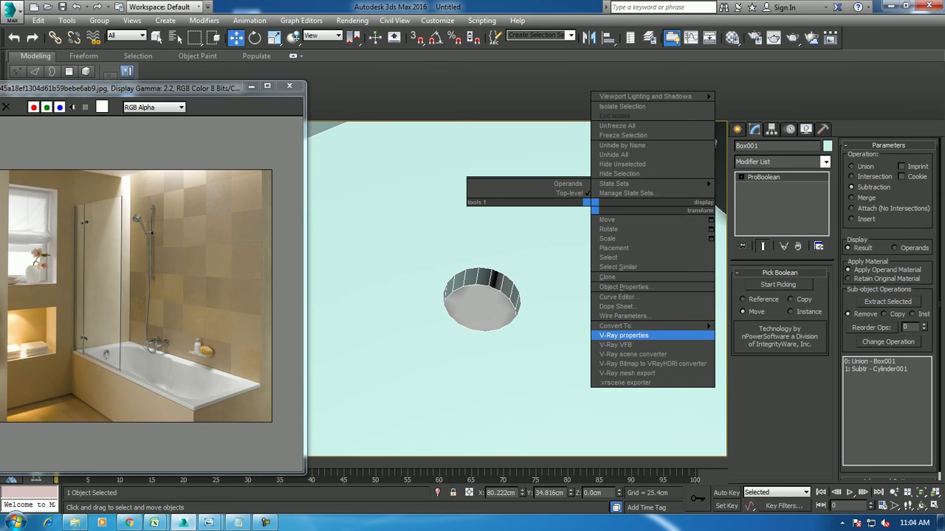
click(756, 335)
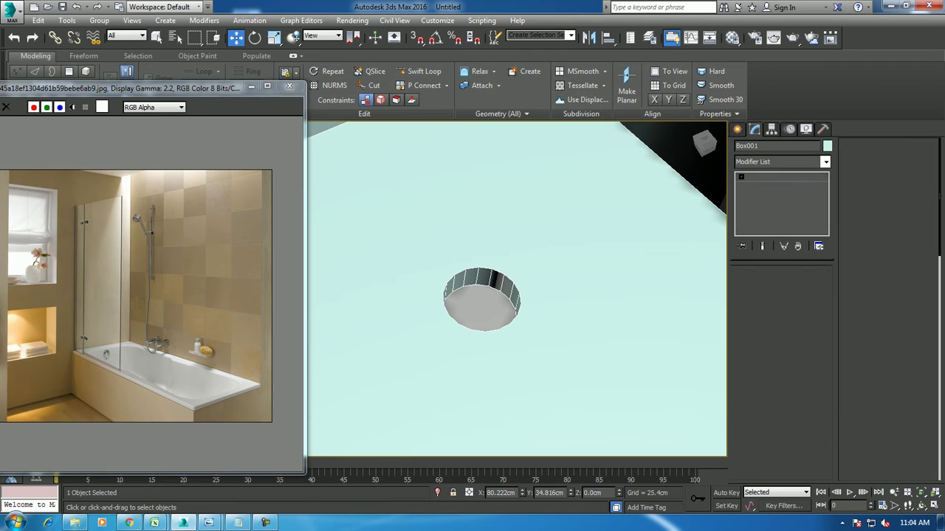
Select and delete the drain hole's side faces
key(2)
click(489, 277)
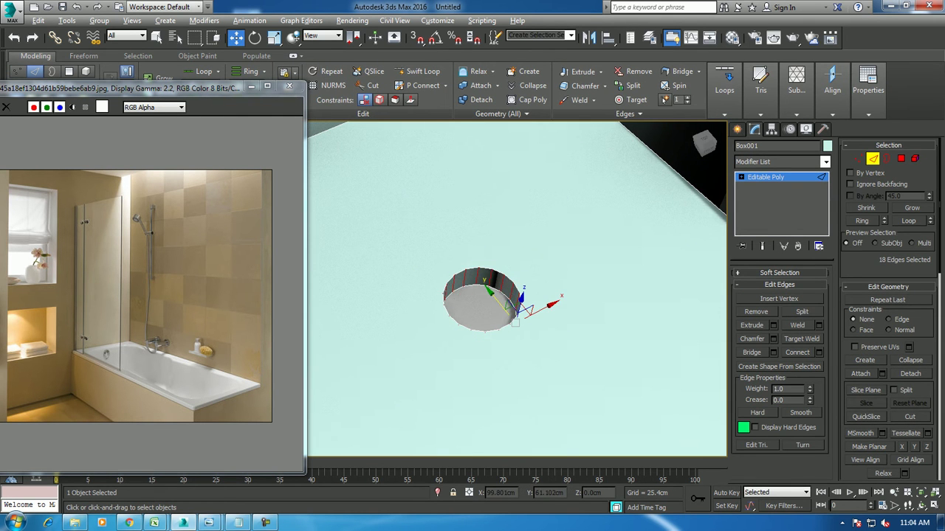
ctrl+click(901, 159)
key(Delete)
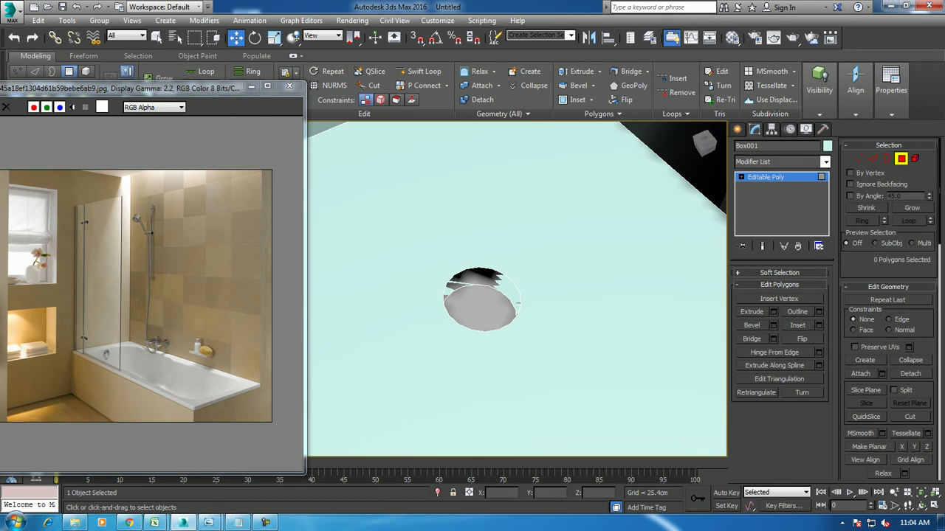
Select the hole's open border and cap it with a flat polygon
click(873, 158)
click(886, 158)
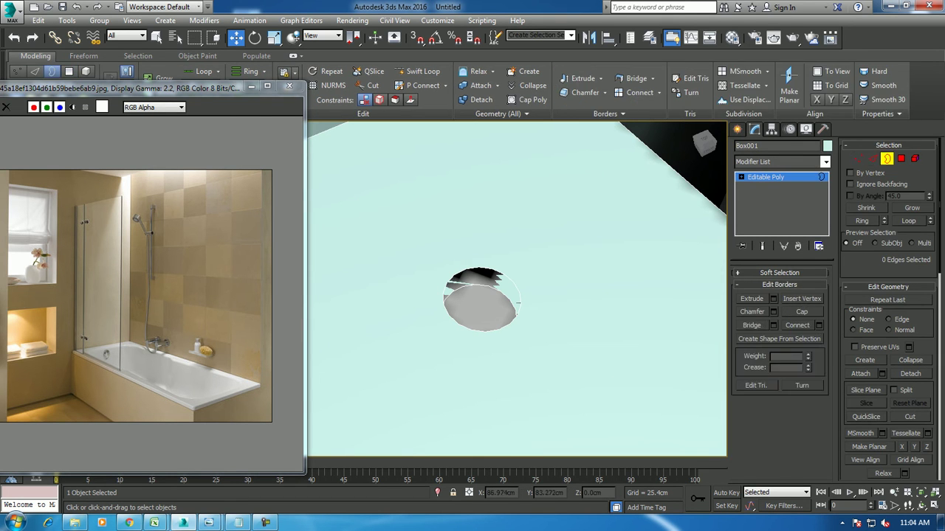
click(519, 302)
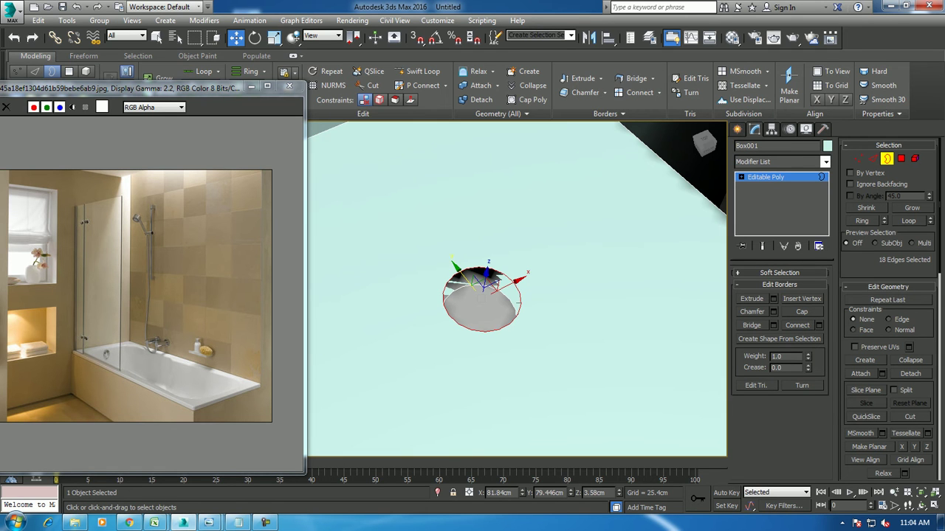
key(F3)
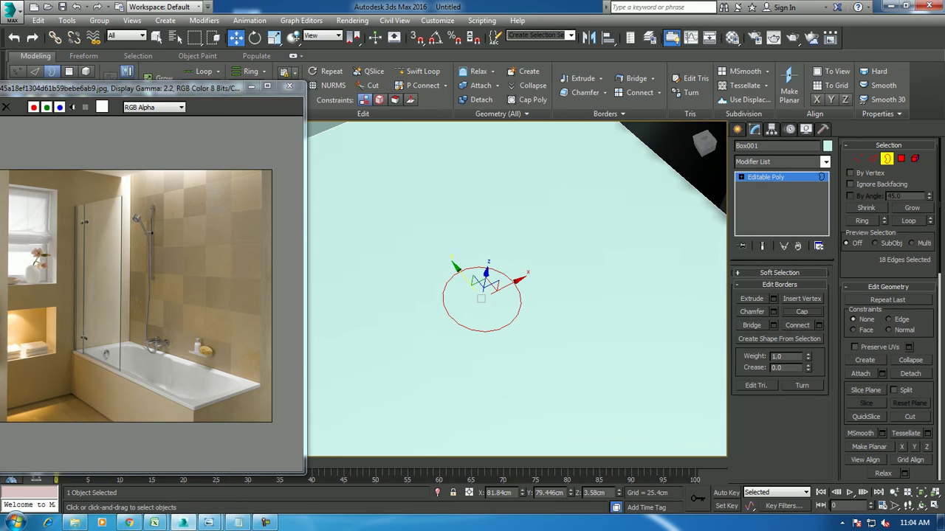
key(ctrl+d)
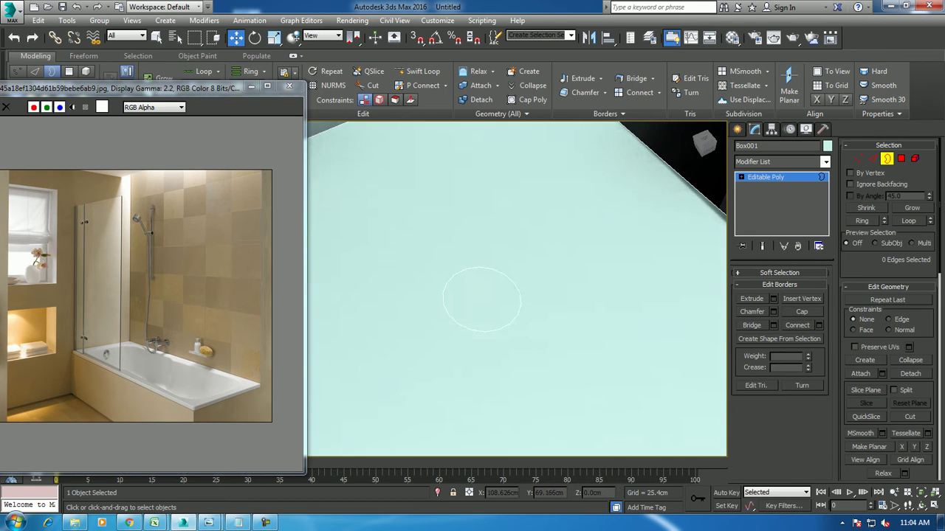
Inset the circular cap polygon by 1.477 cm
key(4)
click(481, 299)
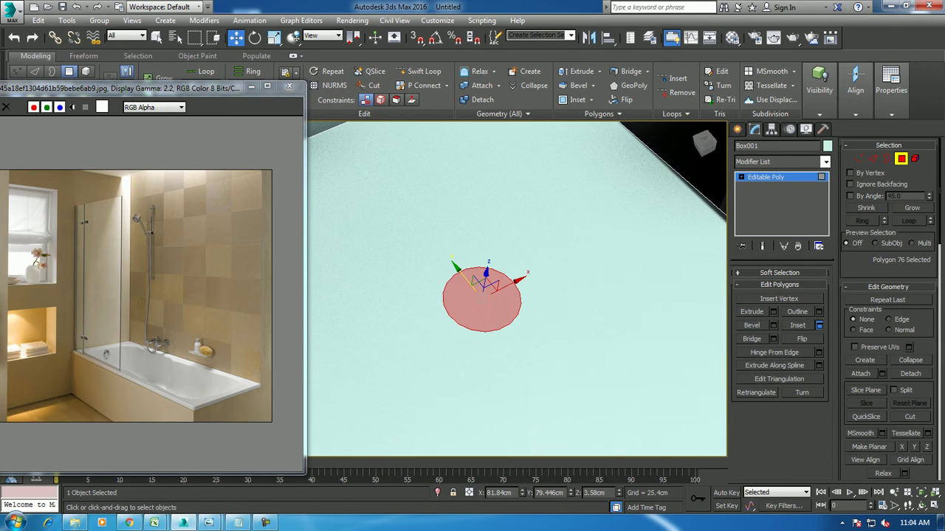
click(818, 324)
drag(383, 312, 383, 302)
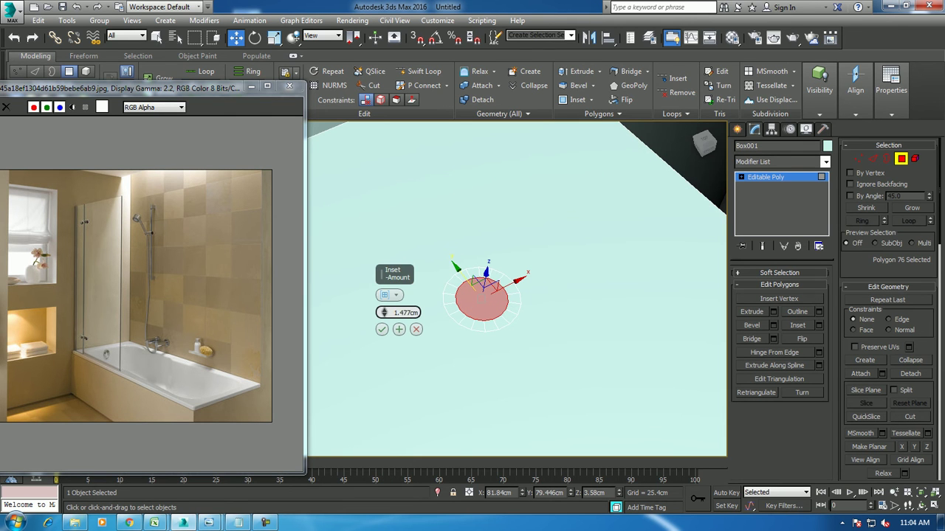
key(Return)
Bevel the inset cap with a negative height into a recessed drain
alt+middle_drag(517, 332, 517, 310)
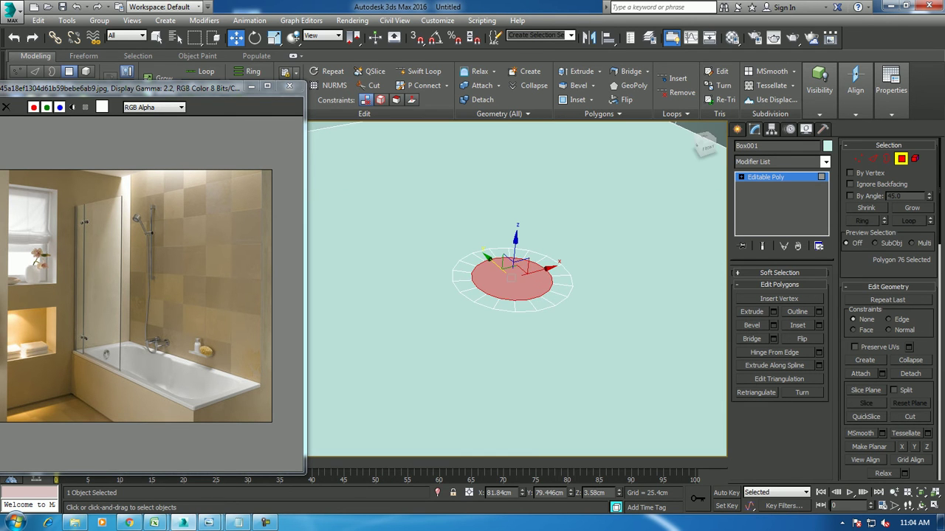
key(shift+e)
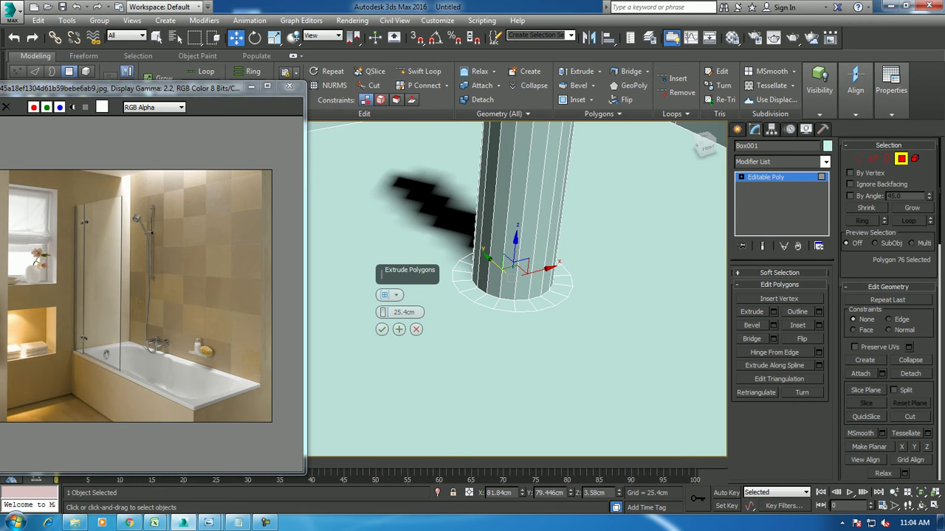
click(417, 329)
key(ctrl+shift+b)
key(Return)
key(Return)
mouse_move(402, 312)
mouse_down()
mouse_move(399, 346)
mouse_move(383, 313)
mouse_move(382, 343)
mouse_up()
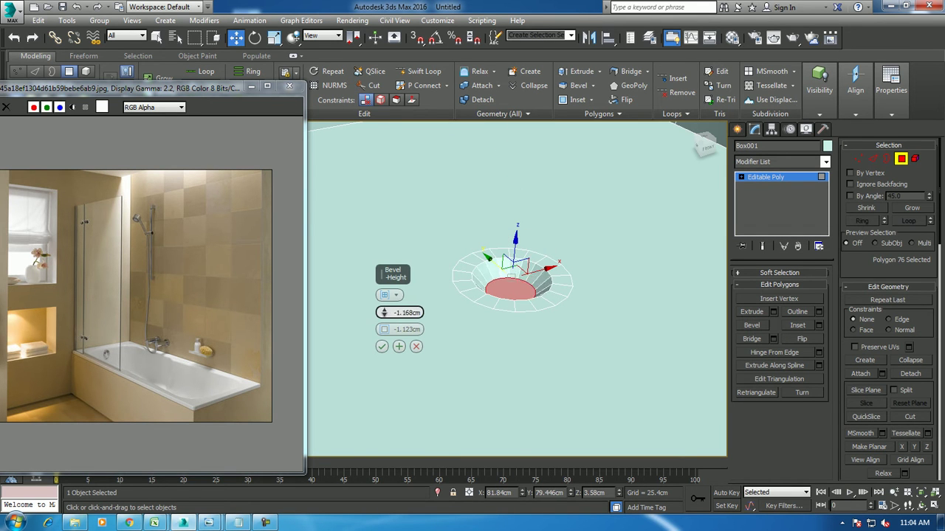
click(382, 346)
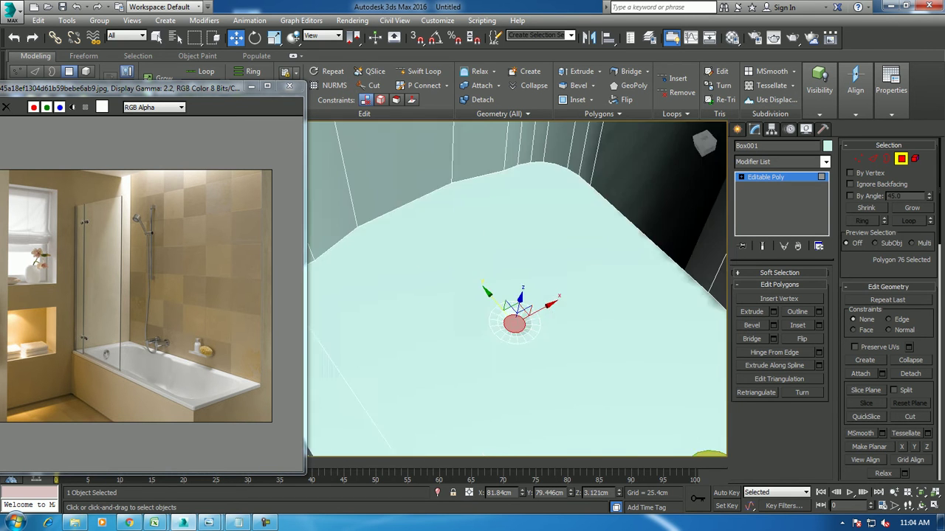
scroll(520, 332, down, 3)
scroll(520, 332, down, 2)
key(6)
alt+middle_drag(520, 332, 580, 347)
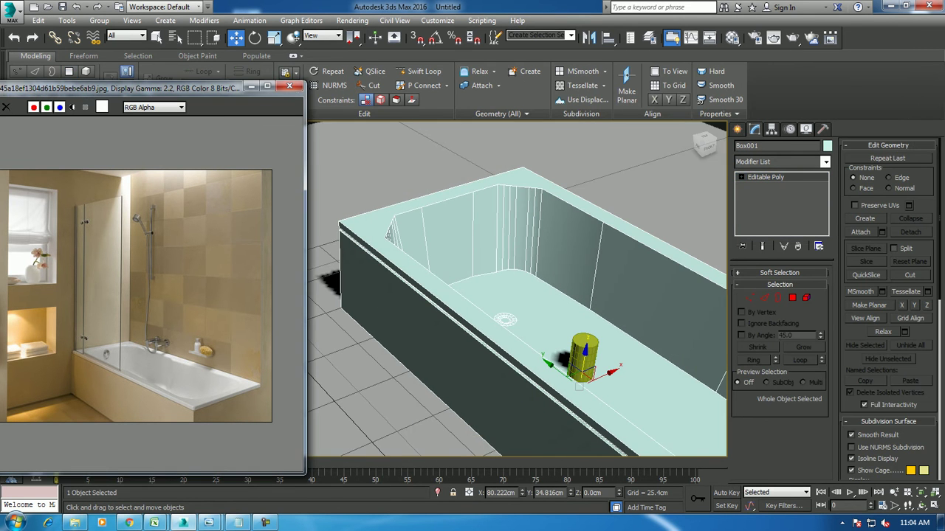
Draw a thin Standard Primitives box along the tub rim and raise it into a tall panel
alt+middle_drag(580, 386, 583, 386)
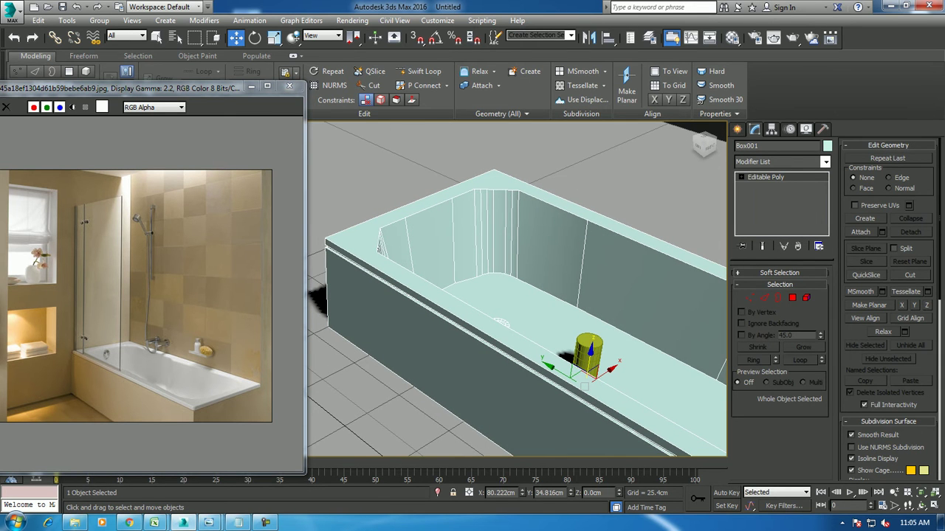
click(736, 128)
click(780, 164)
click(768, 174)
click(757, 205)
alt+middle_drag(472, 279, 568, 345)
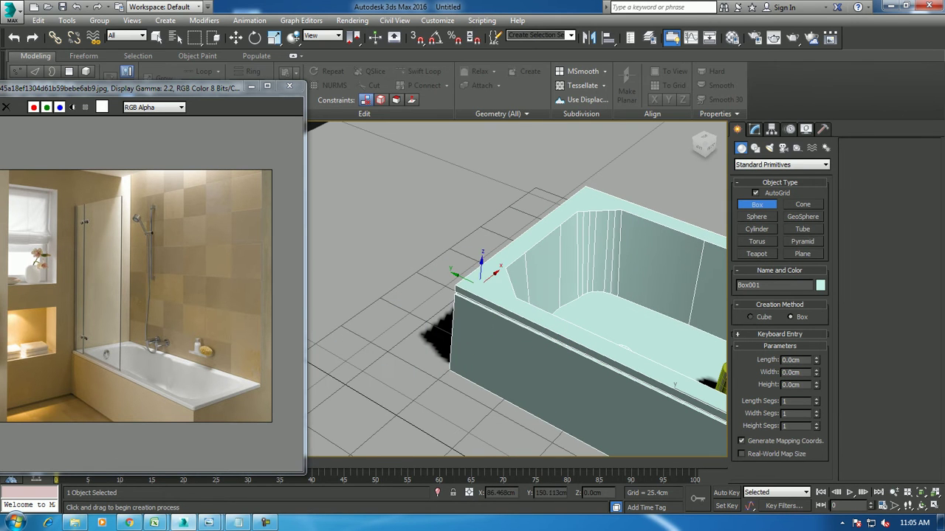
drag(465, 283, 654, 367)
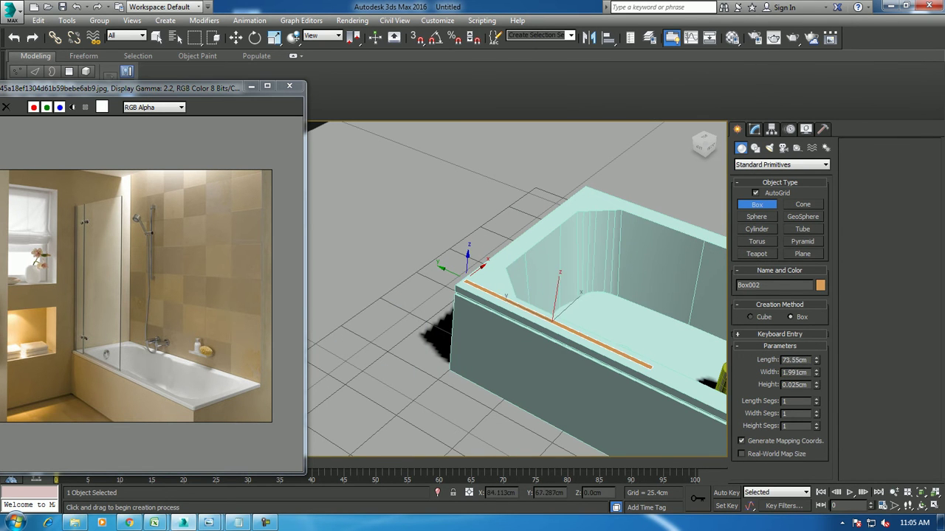
drag(653, 368, 644, 365)
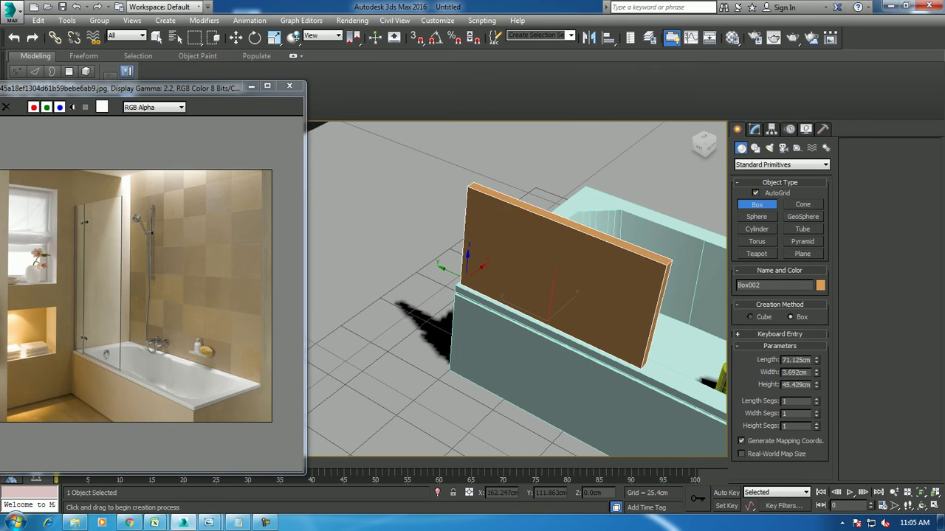
key(w)
Orbit around the upright panel, toggling the Scale and Move tools
scroll(516, 288, down, 3)
mouse_move(516, 288)
alt+middle_down()
mouse_move(517, 266)
mouse_move(502, 288)
alt+middle_up()
key(r)
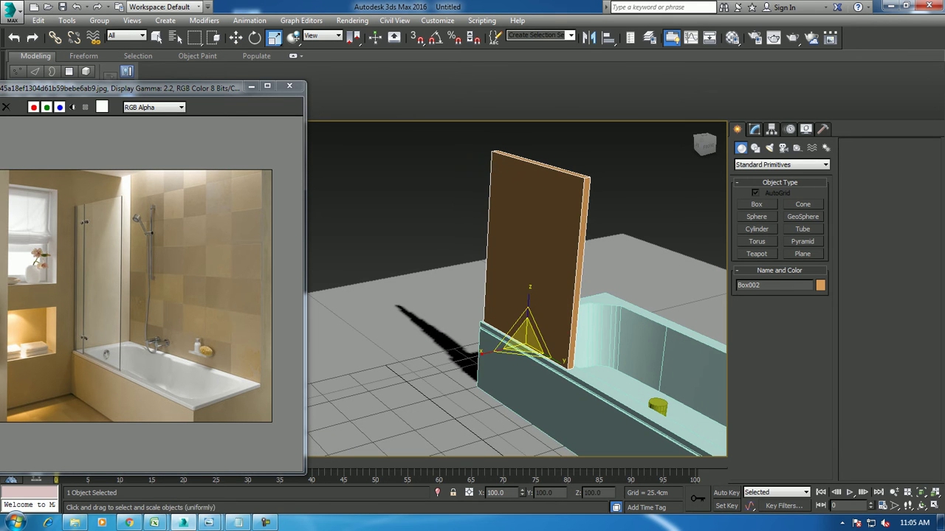
key(w)
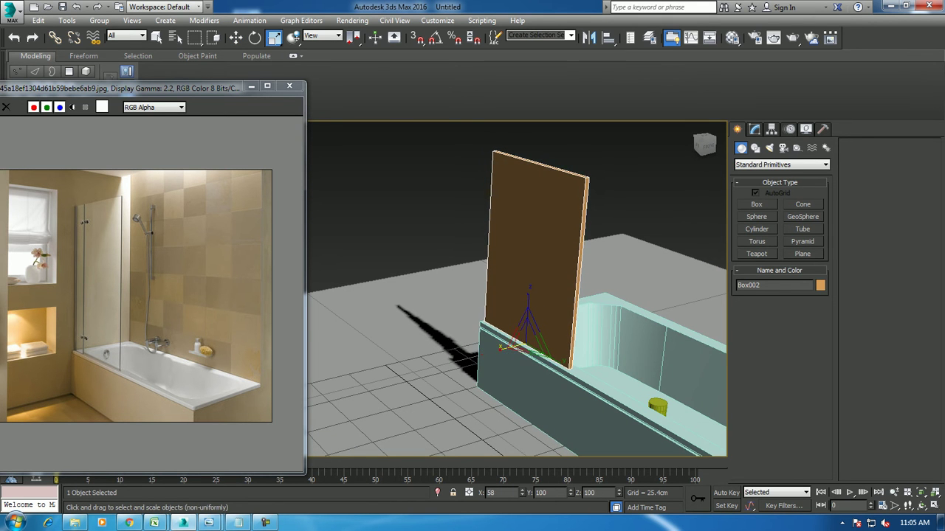
alt+middle_drag(516, 288, 509, 288)
alt+middle_drag(561, 214, 555, 213)
Convert the box panel to an Editable Poly
right_click(555, 211)
mouse_move(578, 332)
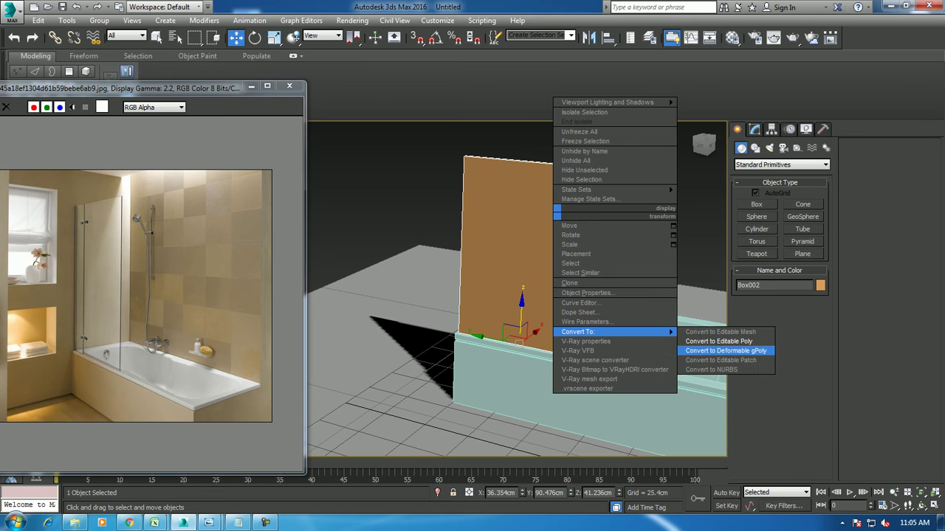
click(718, 341)
mouse_move(516, 288)
alt+middle_down()
mouse_move(480, 287)
mouse_move(513, 317)
mouse_move(501, 369)
alt+middle_up()
scroll(517, 288, up, 3)
Add two vertical Swift Loop edge loops, then select the panel's right section polygon
click(424, 71)
alt+middle_drag(516, 221, 480, 221)
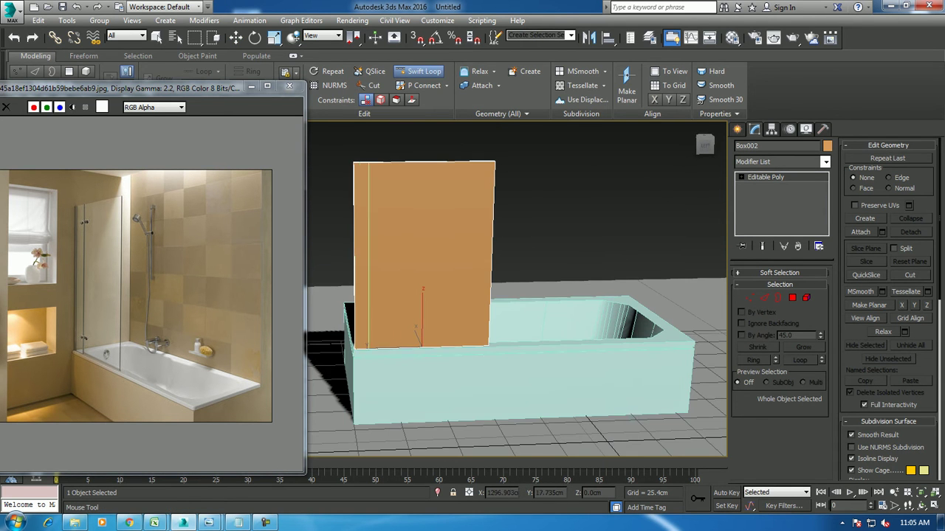
click(360, 259)
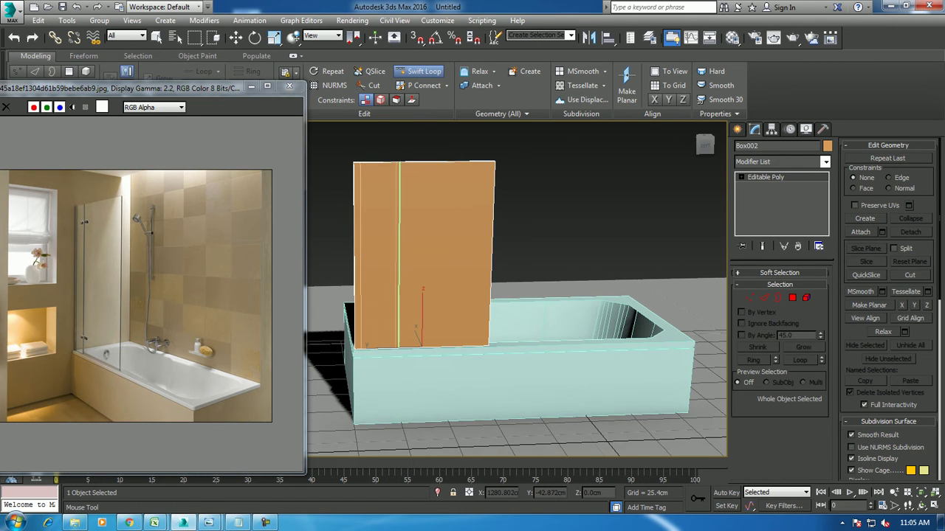
click(401, 288)
key(w)
alt+middle_drag(443, 296, 502, 295)
click(792, 298)
click(462, 259)
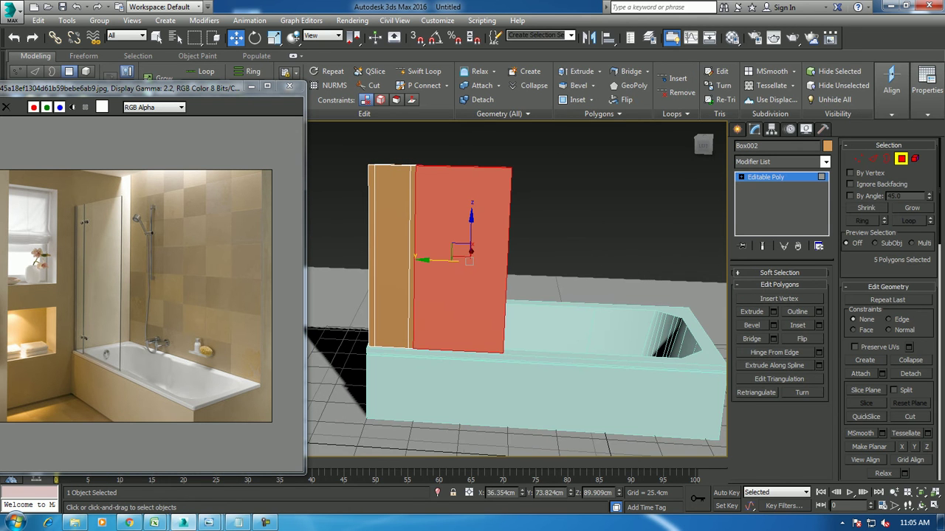
Add the left strip to the selection and switch a material slot to Architectural
ctrl+drag(383, 151, 383, 151)
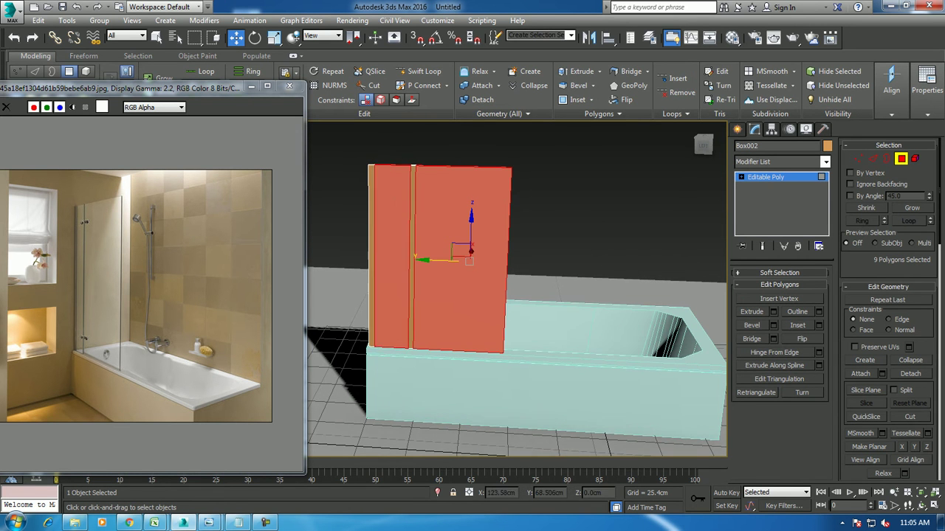
alt+middle_drag(382, 155, 378, 161)
key(m)
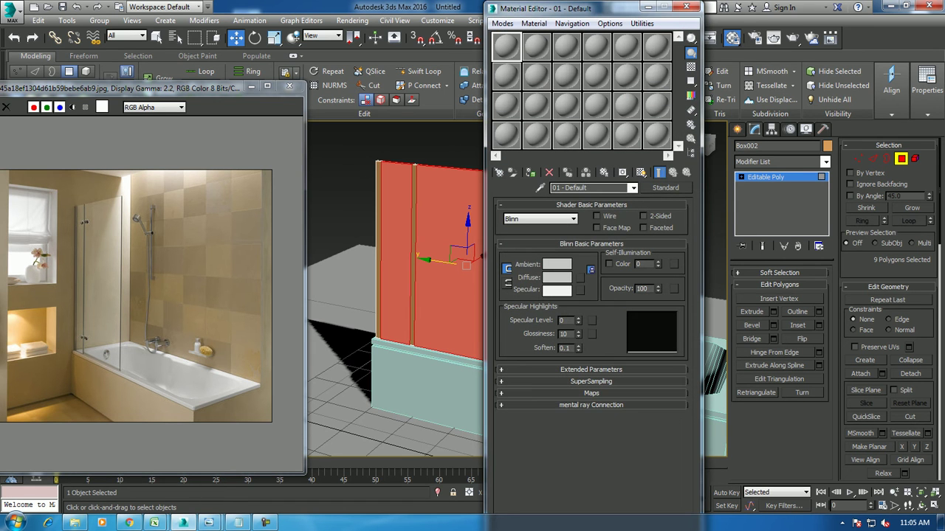
click(665, 187)
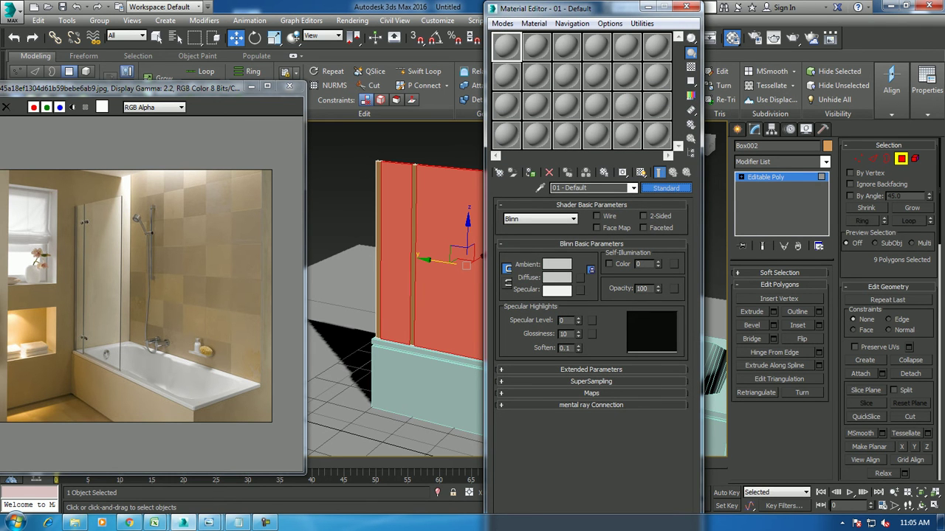
click(665, 187)
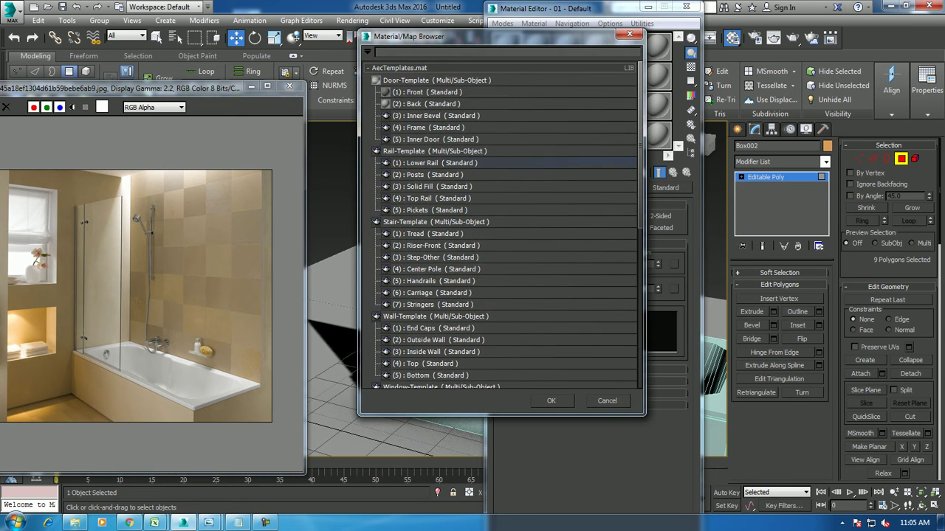
scroll(502, 226, down, 3)
scroll(502, 225, down, 3)
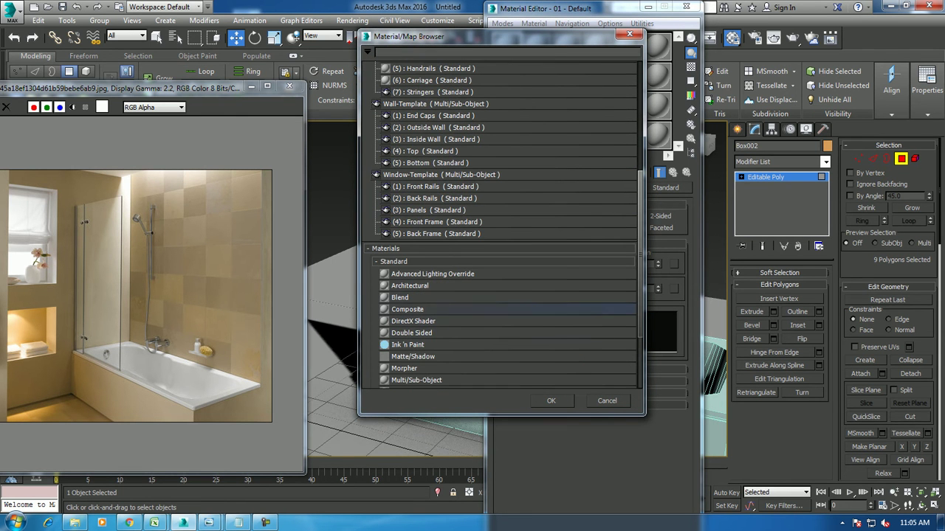
double_click(442, 285)
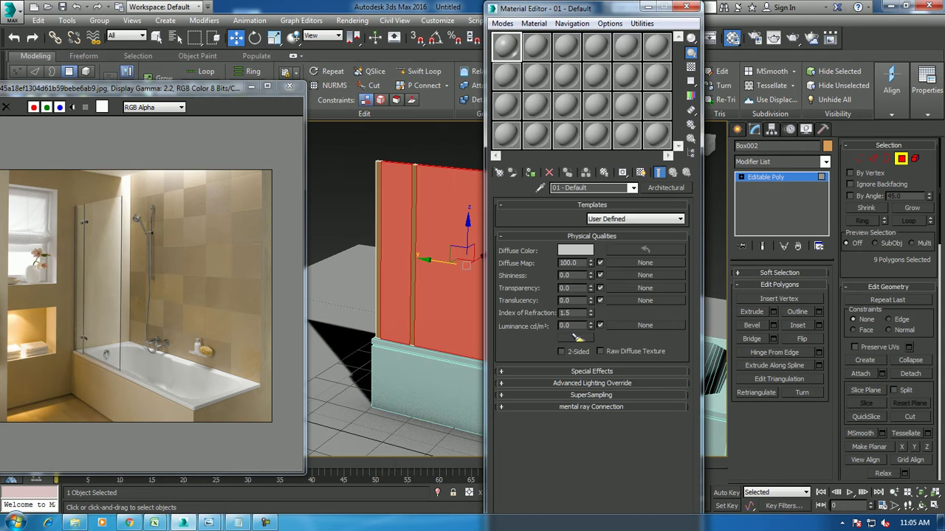
Apply the Glass - Clear template to the selected panel polygons and clear the selection
click(635, 218)
click(628, 238)
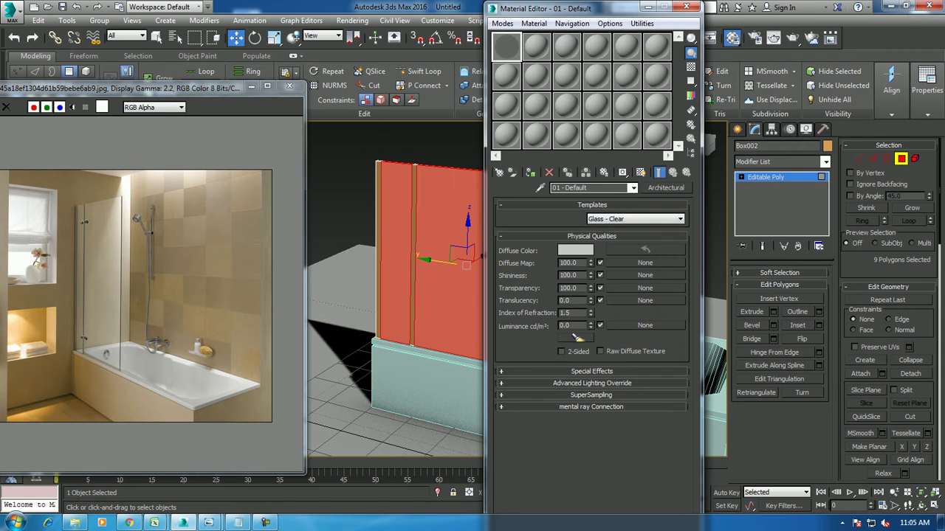
click(530, 172)
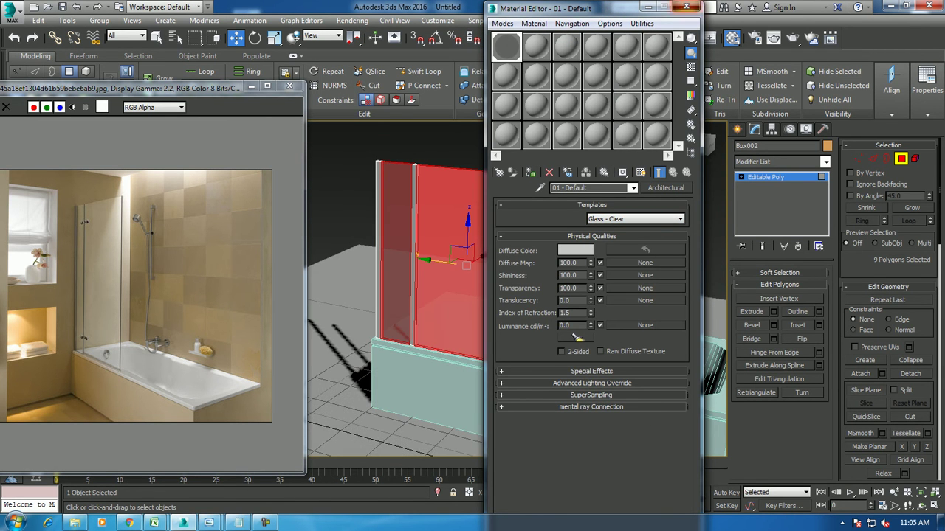
key(m)
key(ctrl+d)
scroll(565, 369, up, 5)
scroll(564, 369, down, 5)
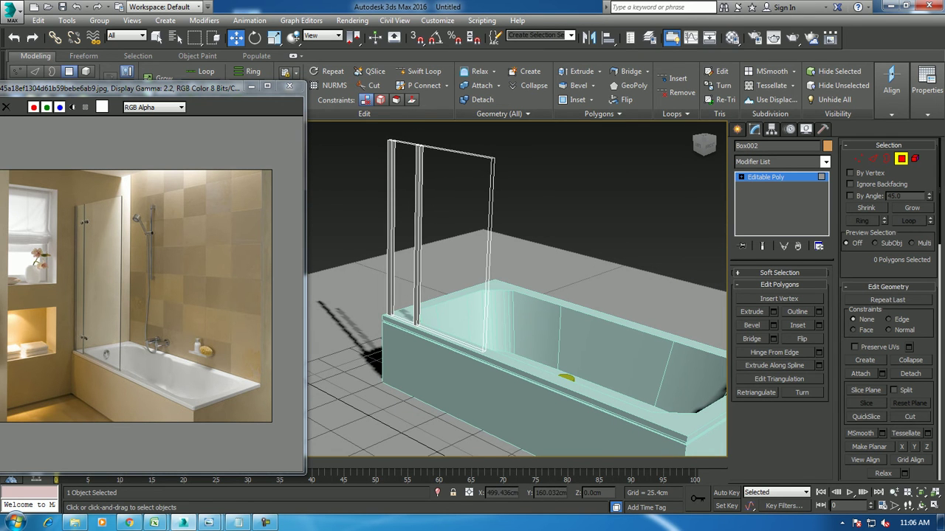
Exit Polygon mode and draw a small cylinder, Cylinder003, beside the screen post
key(4)
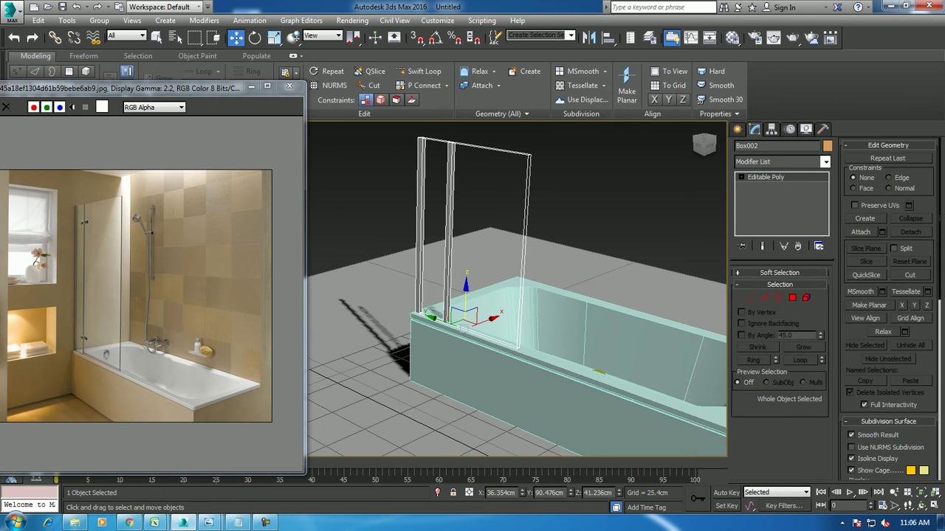
scroll(472, 280, up, 5)
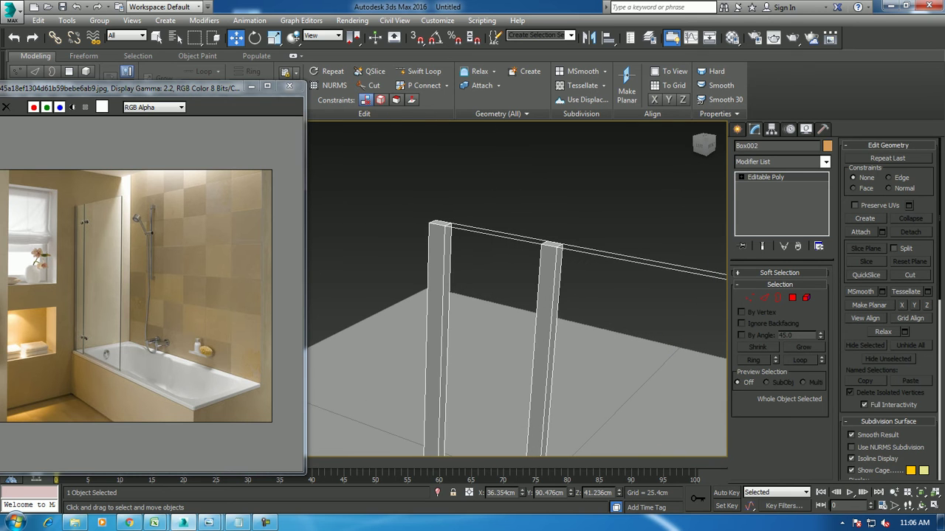
click(737, 129)
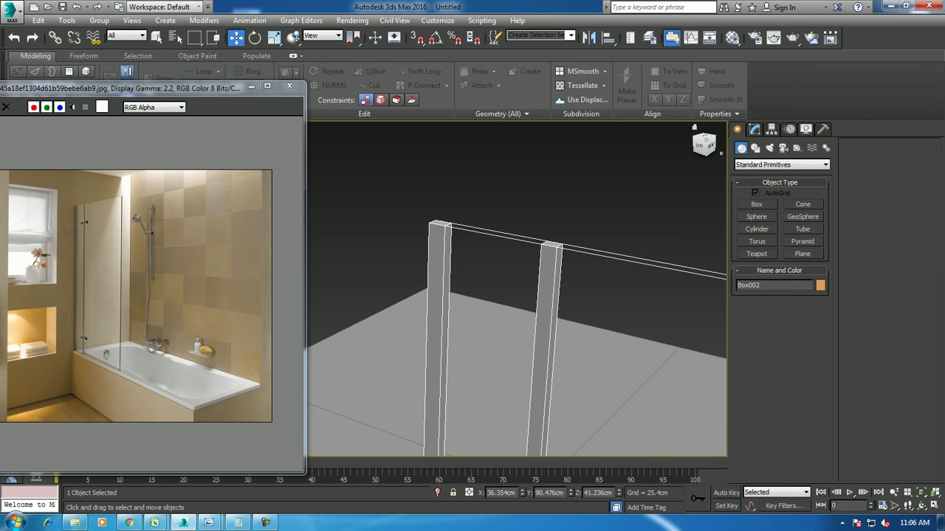
click(756, 229)
drag(516, 308, 518, 306)
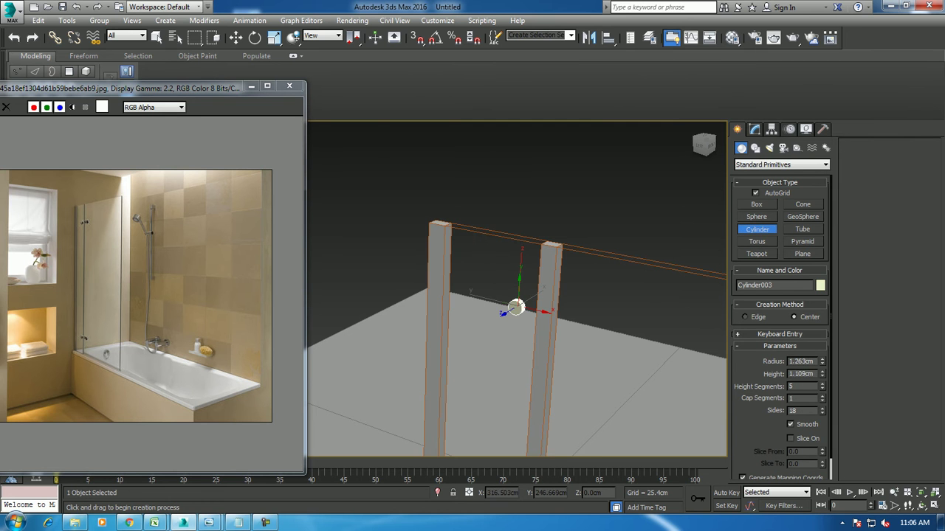
key(w)
Orbit to inspect the new cylinder and reopen the Material Editor
scroll(517, 307, up, 10)
mouse_move(516, 307)
alt+middle_down()
mouse_move(443, 310)
mouse_move(527, 295)
mouse_move(513, 303)
alt+middle_up()
scroll(526, 295, down, 3)
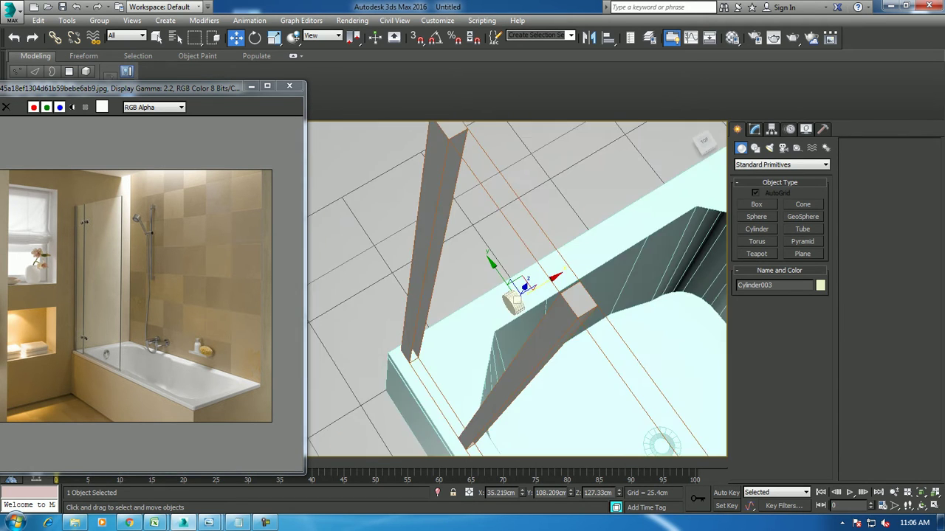
key(m)
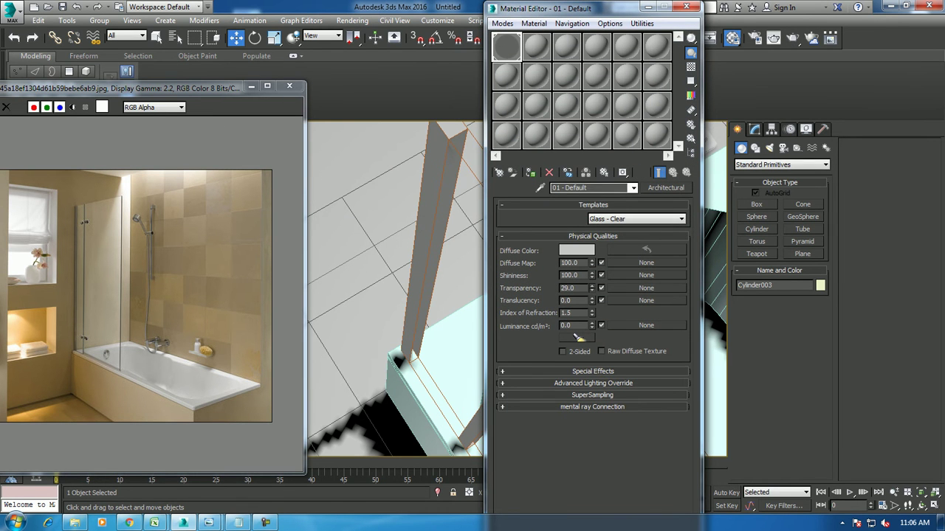
Lower the glass material's Transparency to 17 and minimize the Material Editor
text(17)
key(Return)
click(648, 7)
Convert the small cylinder Cylinder003 to an editable poly
alt+middle_drag(516, 295, 561, 243)
alt+middle_drag(516, 295, 560, 266)
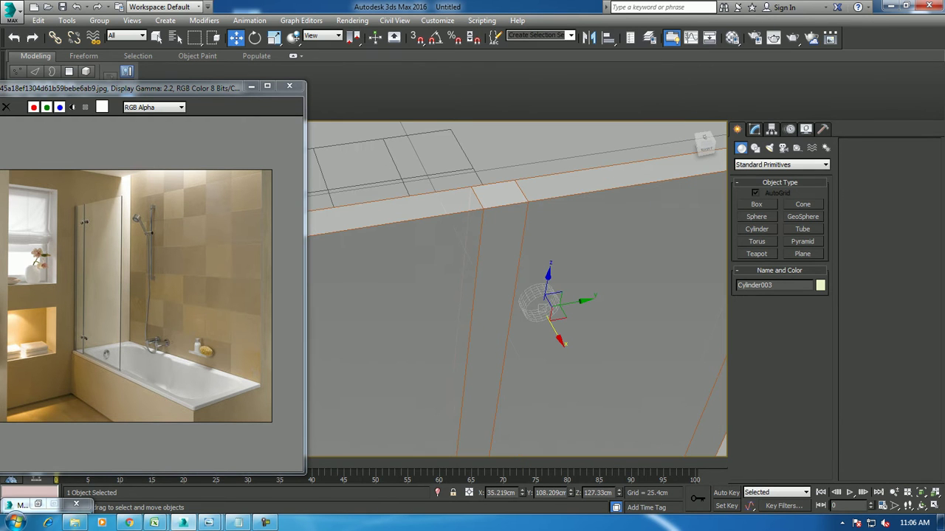
click(755, 128)
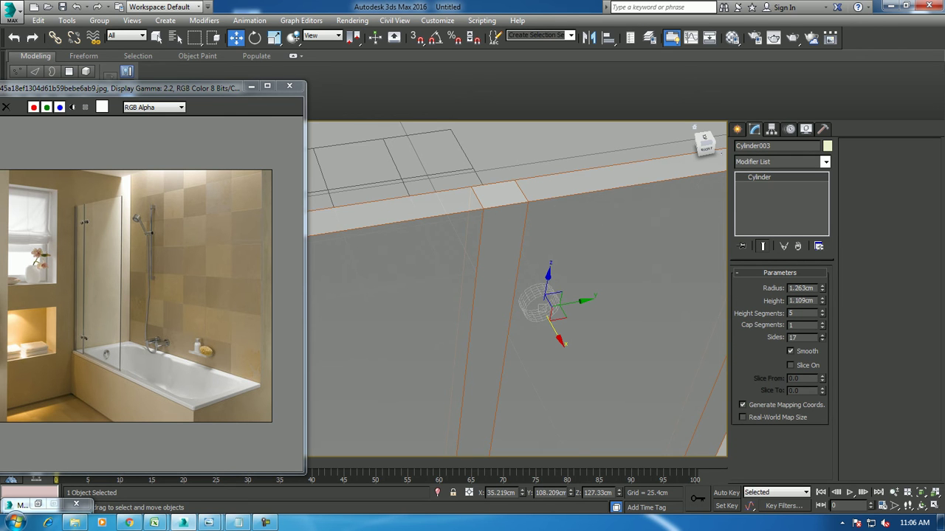
alt+middle_drag(517, 295, 557, 262)
alt+middle_drag(502, 317, 506, 332)
right_click(507, 332)
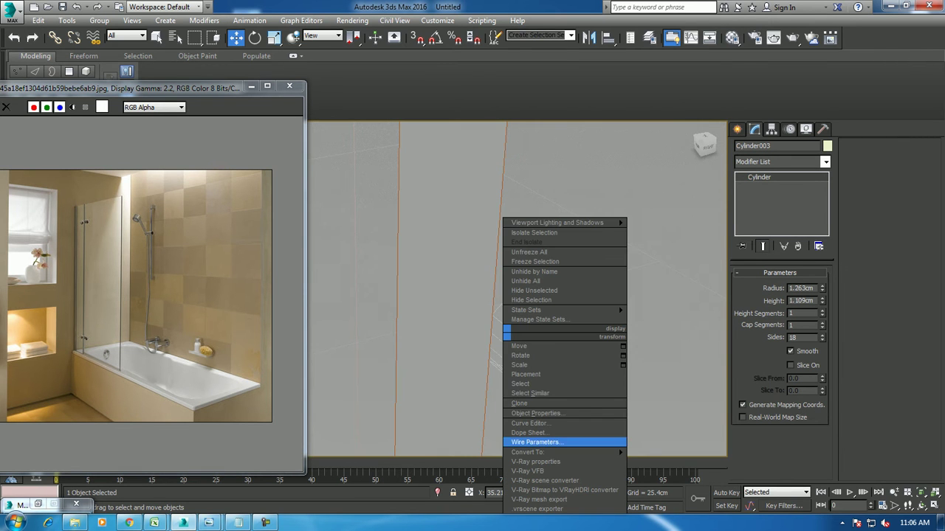
click(664, 461)
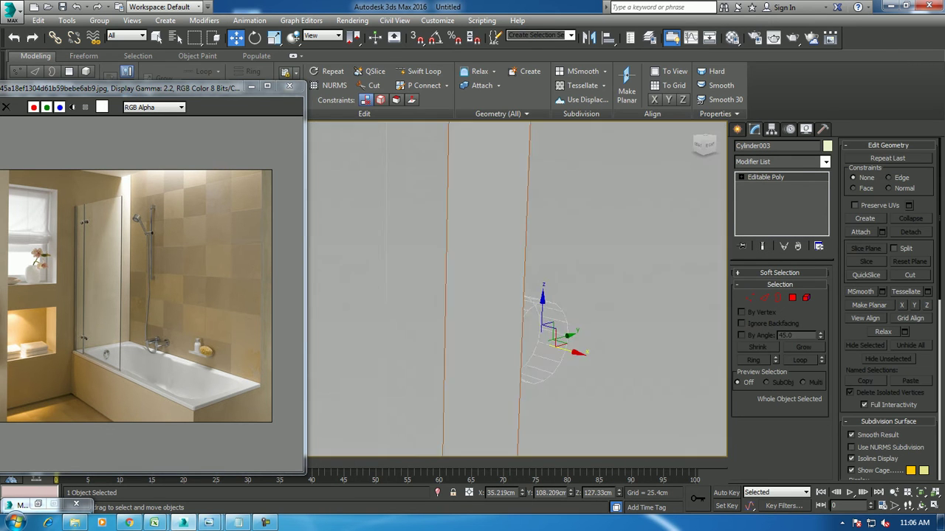
Abandon a first inset attempt and isolate Cylinder003 on its own
key(4)
alt+middle_drag(506, 332, 517, 336)
click(819, 325)
click(703, 144)
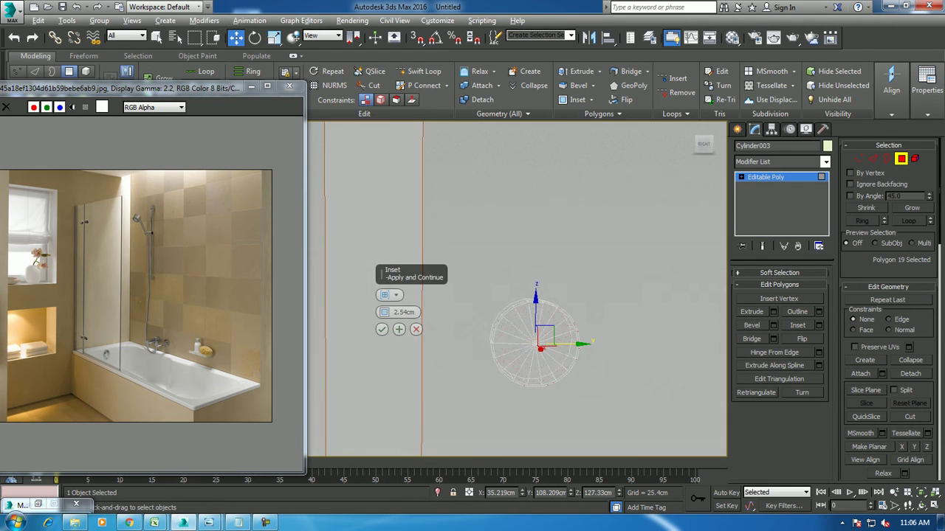
alt+middle_drag(398, 329, 404, 312)
right_click(383, 312)
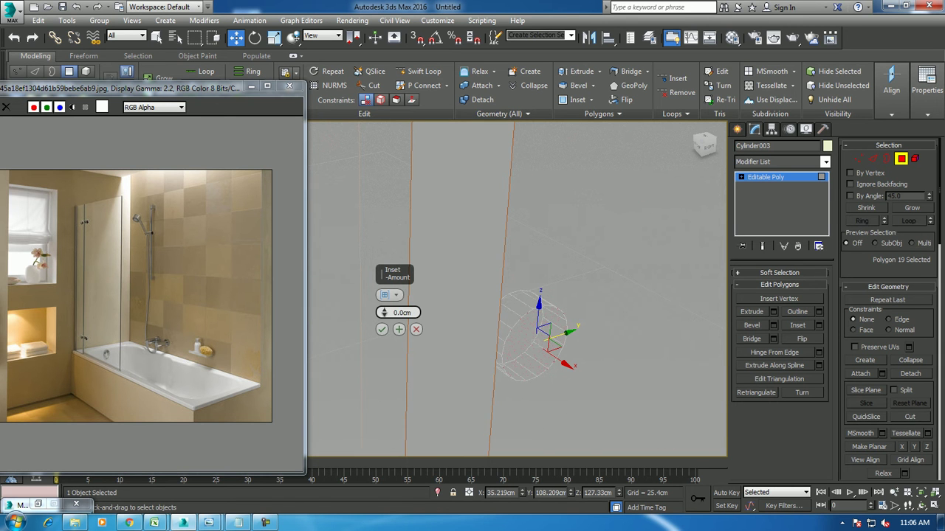
click(415, 329)
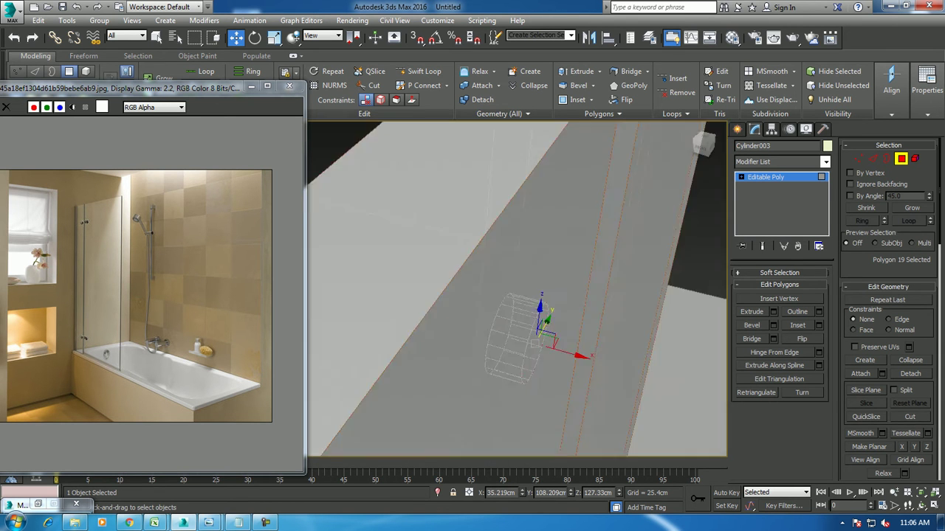
key(ctrl+b)
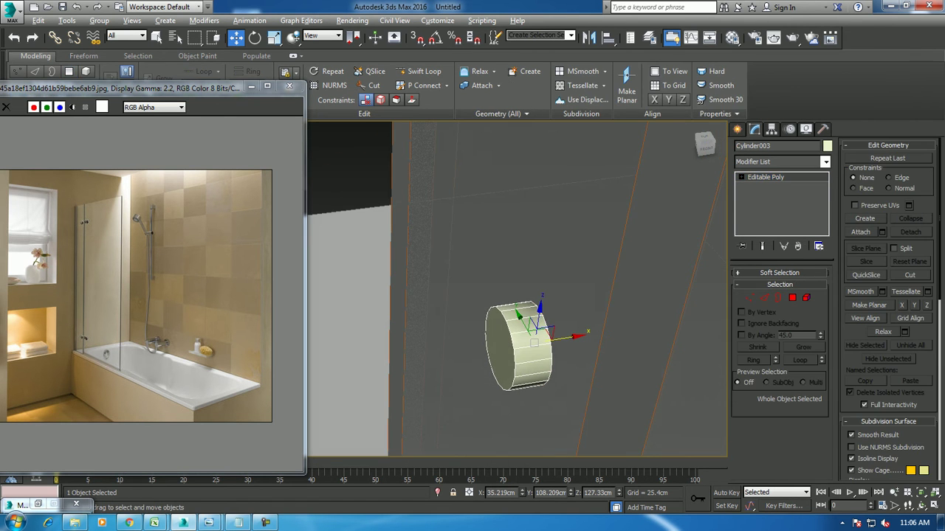
key(alt+q)
Inset the cylinder's end cap by a thin 0.354 cm ring
key(4)
alt+middle_drag(414, 295, 452, 293)
click(819, 324)
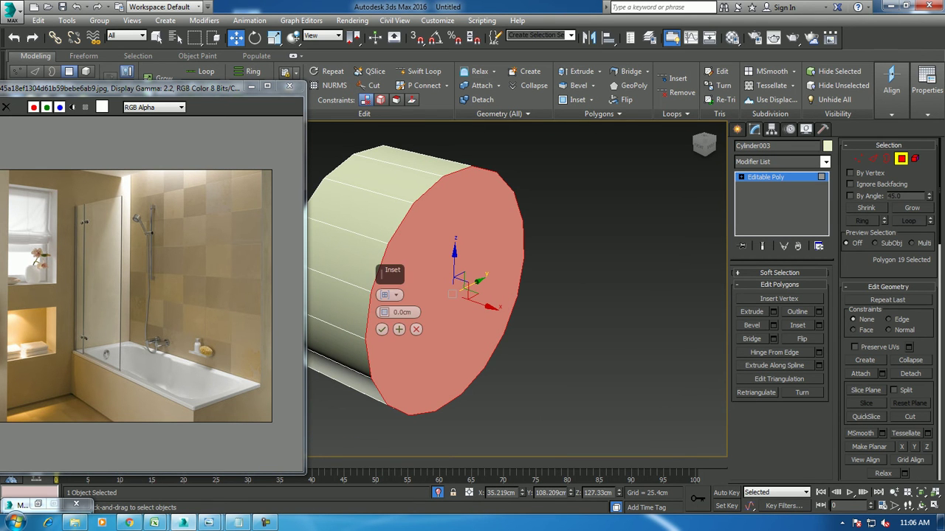
drag(384, 313, 383, 303)
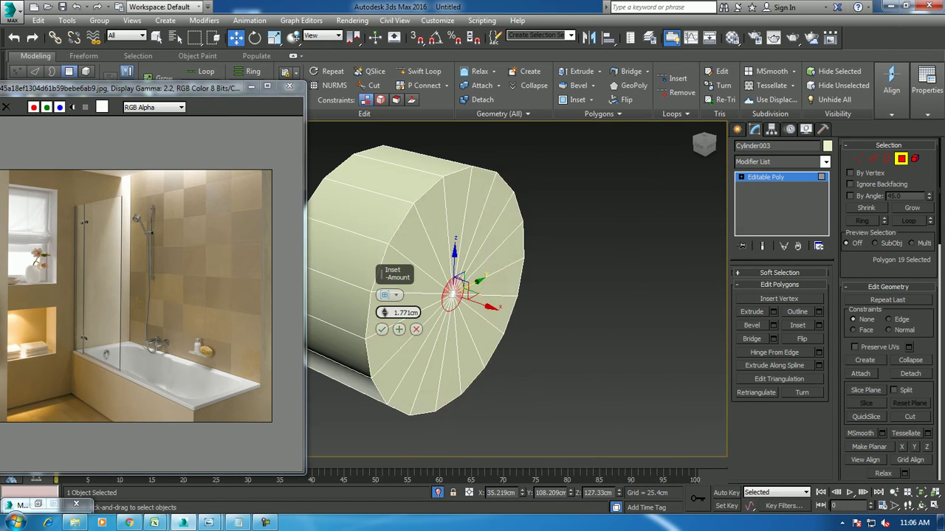
click(399, 329)
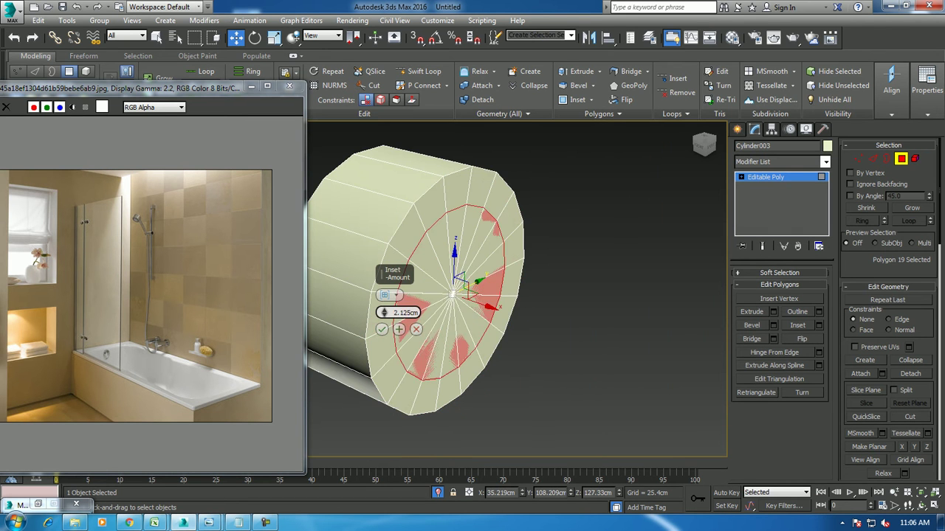
key(ctrl+z)
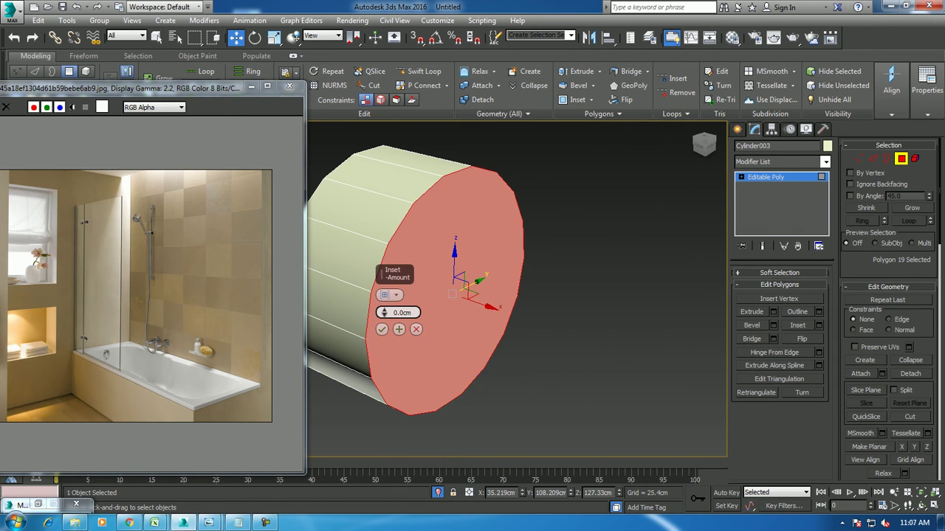
drag(383, 312, 384, 309)
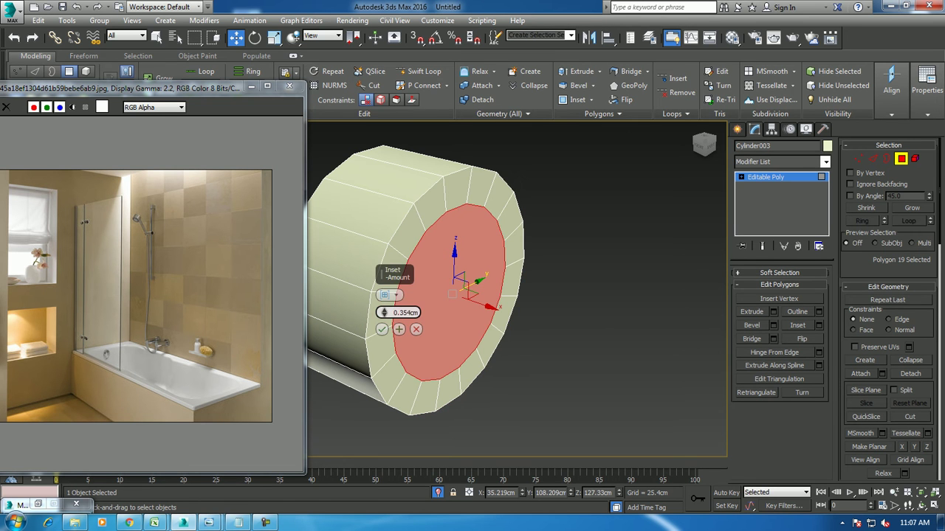
click(382, 329)
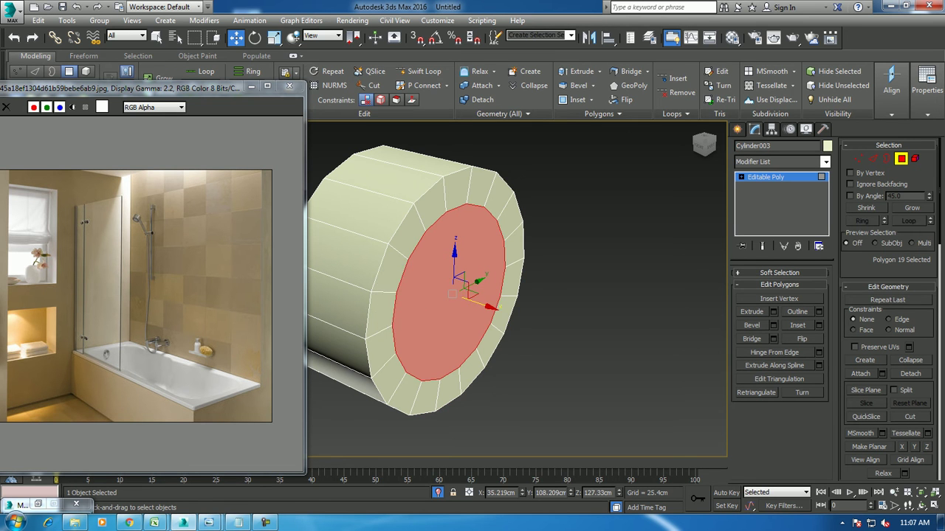
Extrude the inner cap face outward into a short boss of about 0.96 cm
click(772, 311)
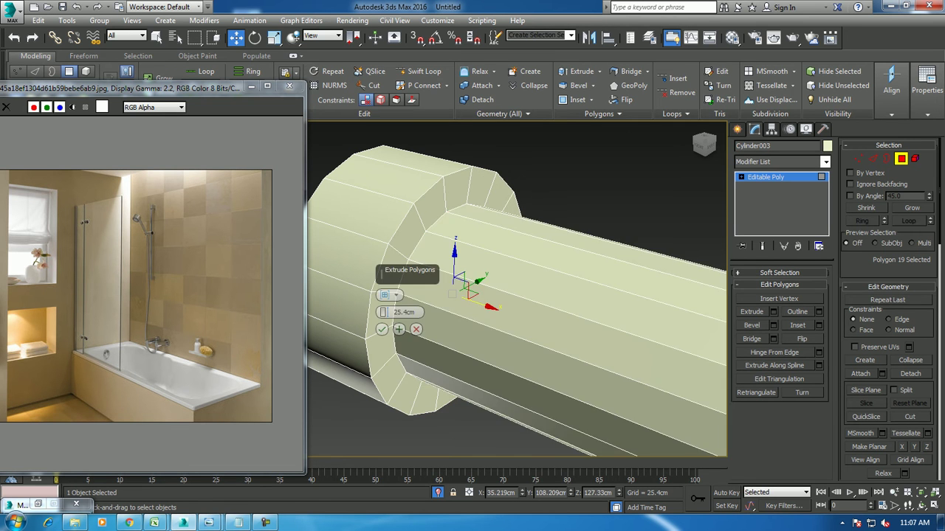
drag(384, 313, 384, 312)
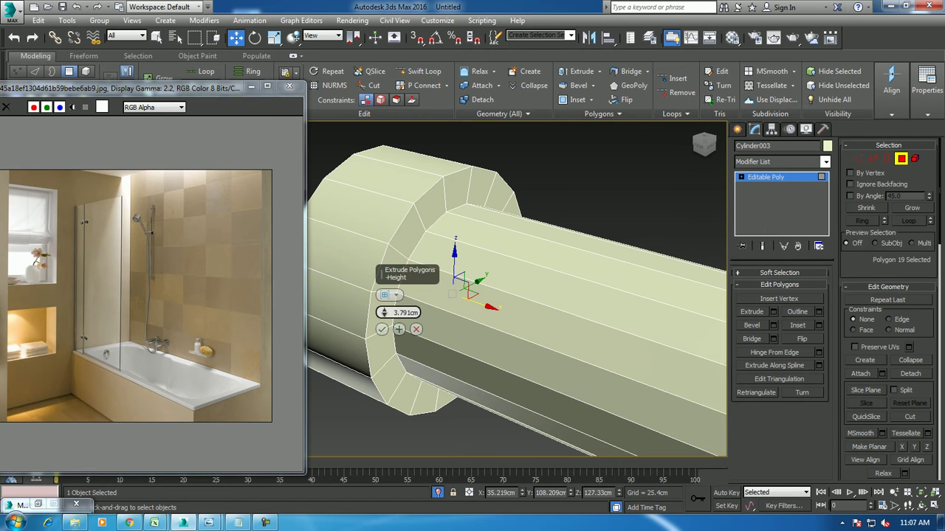
click(381, 329)
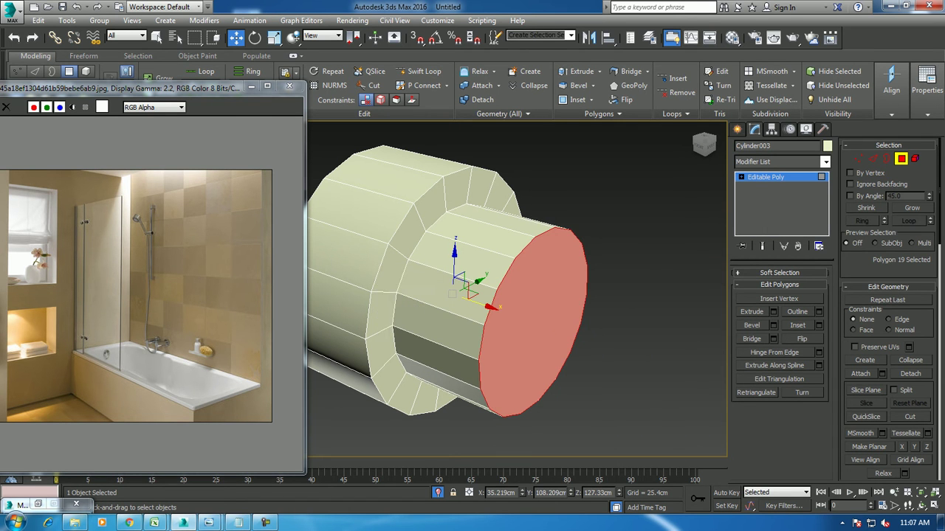
right_click(590, 222)
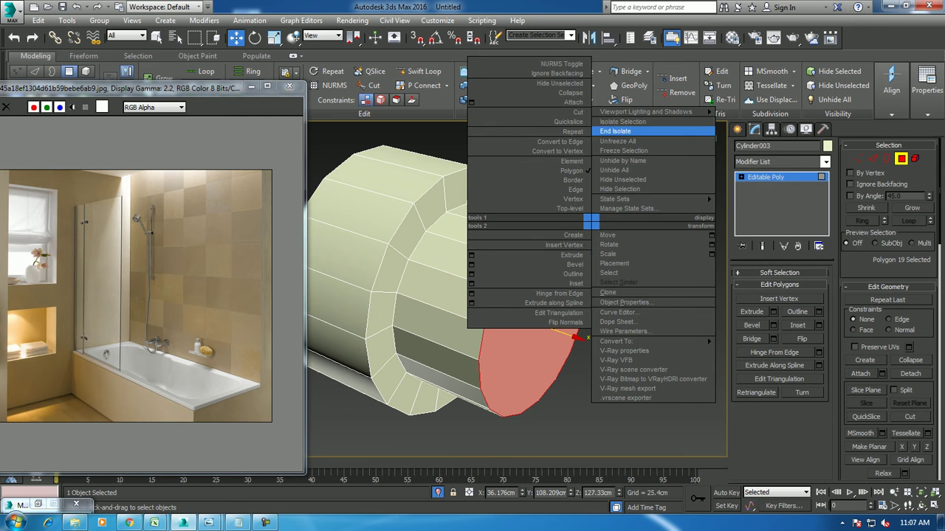
End isolation and extrude the cylinder's end face a further 2.02 cm
click(620, 130)
mouse_move(516, 295)
alt+middle_down()
mouse_move(517, 354)
mouse_move(531, 383)
alt+middle_up()
click(773, 312)
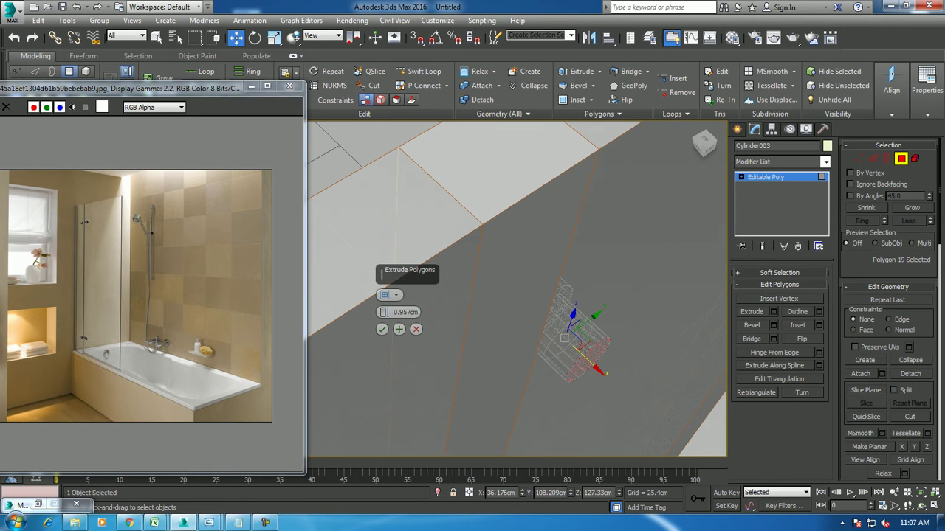
drag(384, 312, 384, 303)
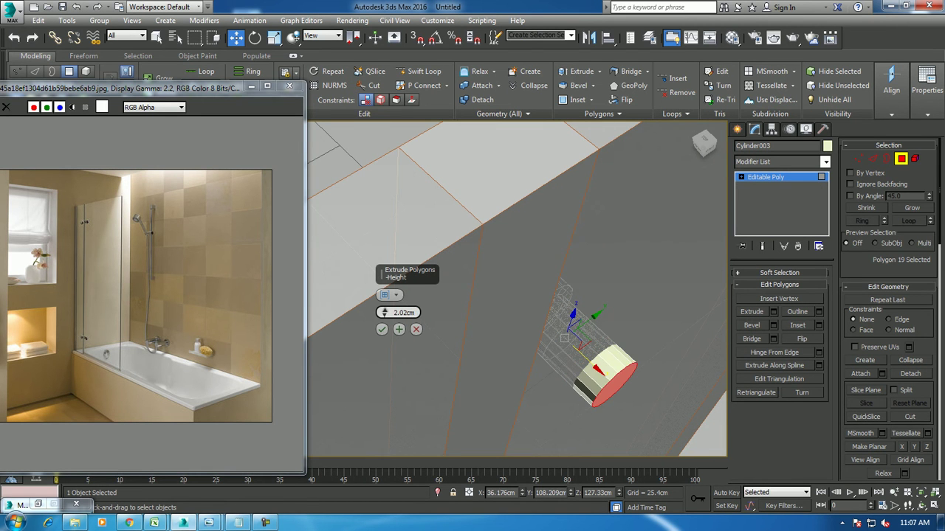
click(381, 329)
mouse_move(517, 332)
alt+middle_down()
mouse_move(546, 354)
mouse_move(480, 295)
alt+middle_up()
alt+middle_drag(481, 243, 482, 244)
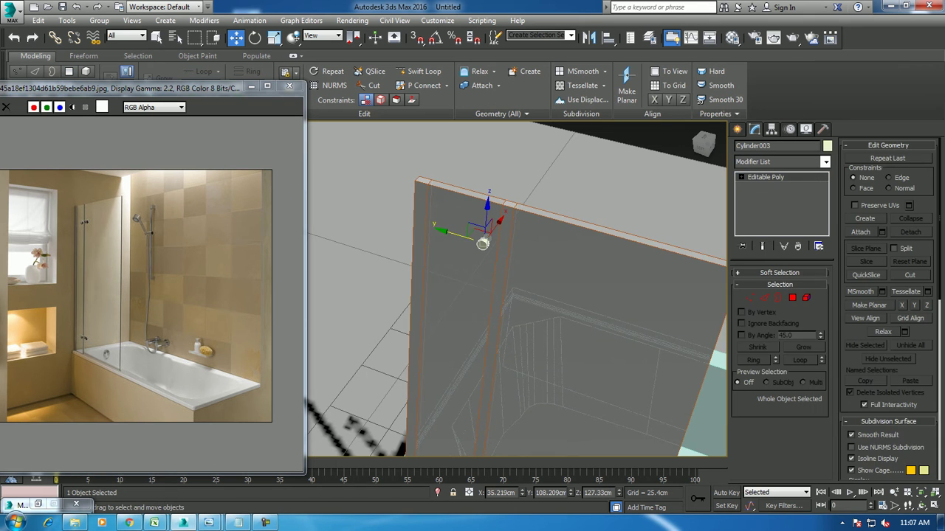
Clone the hinge cylinder, then copy the pair down the glass panel for four hinges
drag(482, 243, 514, 253)
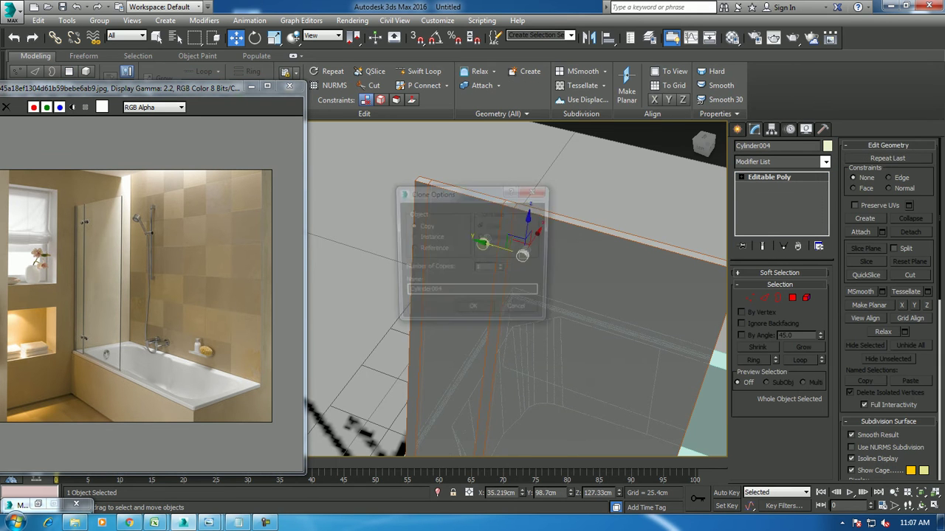
key(Return)
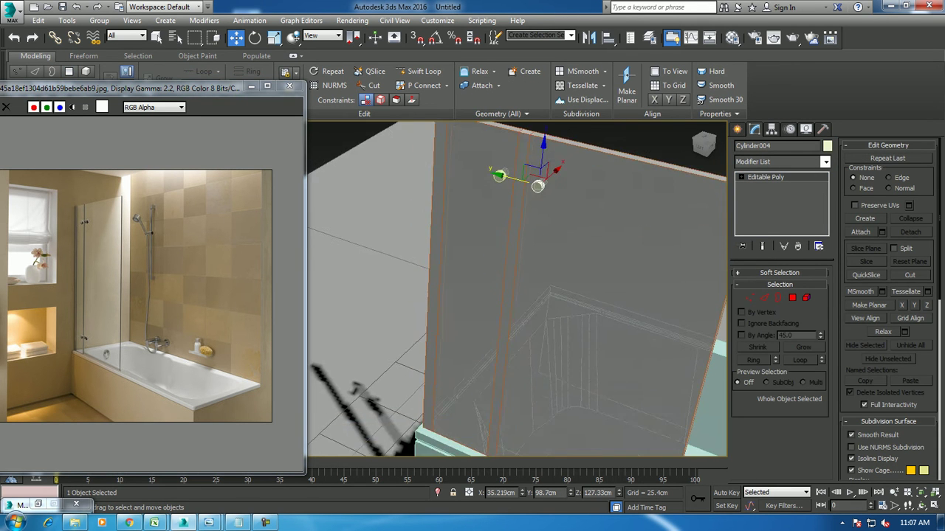
scroll(517, 233, down, 5)
ctrl+click(516, 233)
ctrl+click(500, 230)
shift+drag(517, 233, 505, 356)
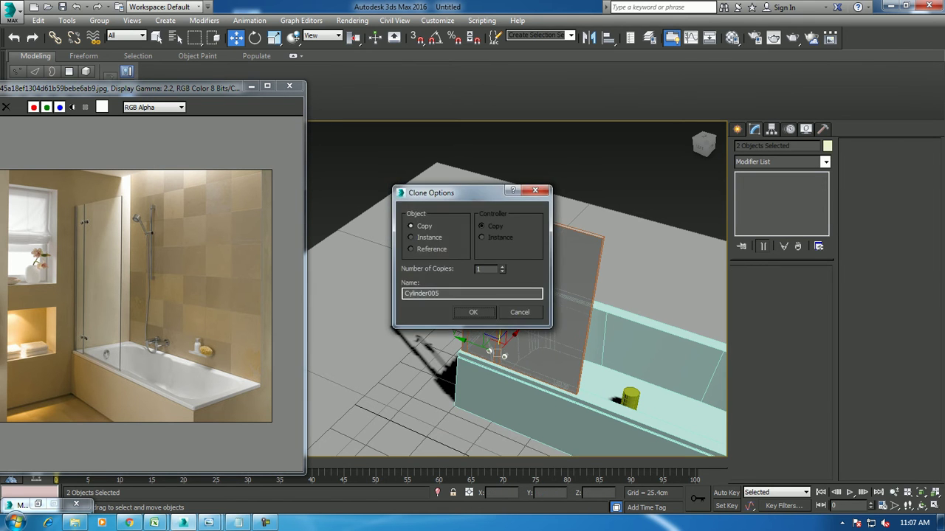
key(Return)
Orbit and zoom around the glass panel to check the hinges
alt+middle_drag(517, 295, 472, 310)
alt+middle_drag(444, 221, 445, 221)
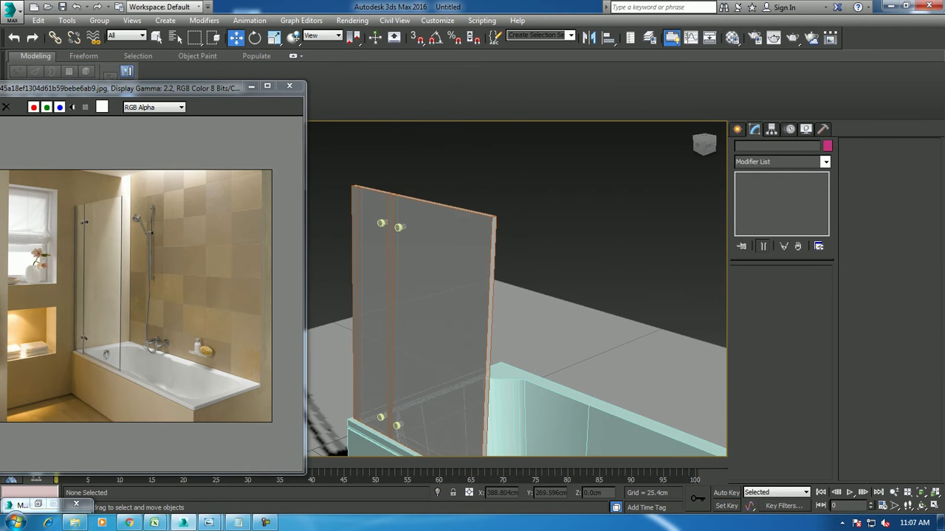
scroll(517, 288, up, 5)
mouse_move(516, 288)
alt+middle_down()
mouse_move(502, 295)
mouse_move(510, 302)
mouse_move(509, 281)
alt+middle_up()
scroll(516, 288, down, 5)
scroll(517, 288, down, 3)
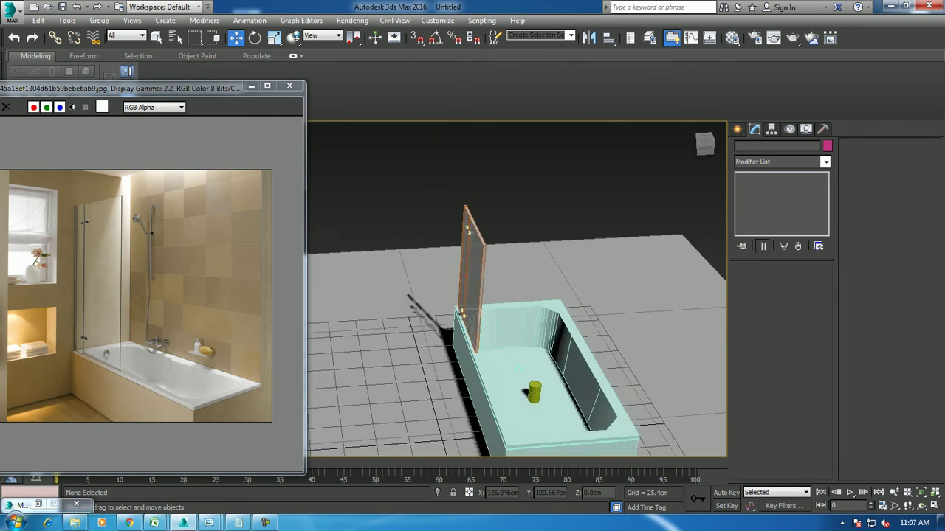
scroll(516, 287, down, 2)
click(738, 129)
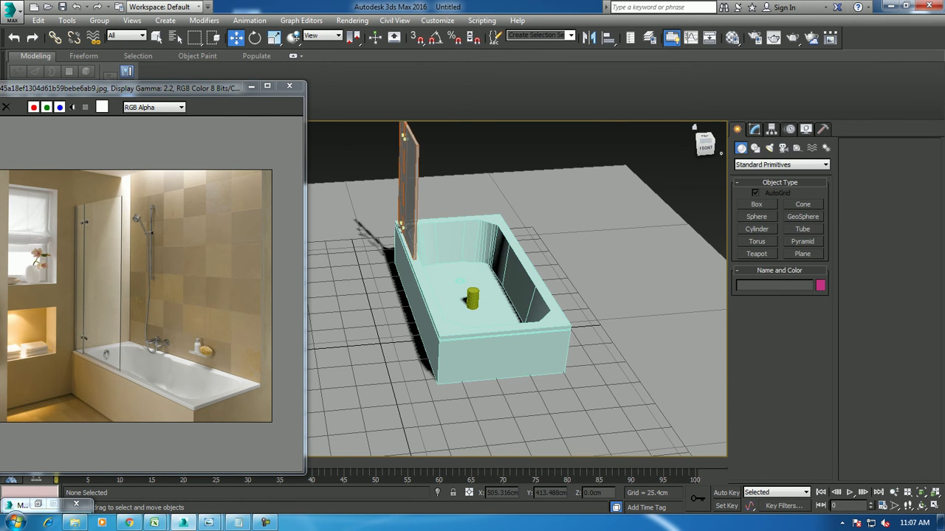
Draw a tall thin box beside the bathtub in the Top view
click(756, 204)
alt+middle_drag(516, 288, 495, 295)
key(alt+w)
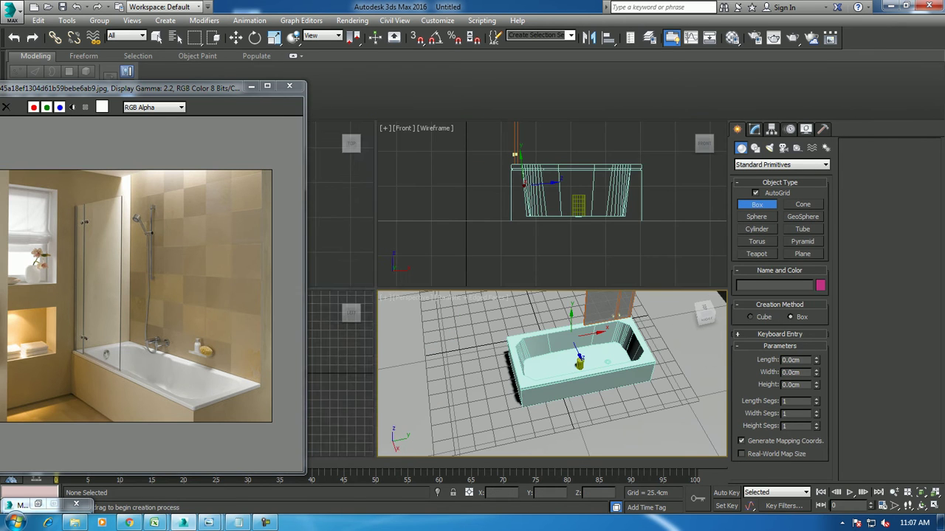
drag(148, 87, 858, 258)
scroll(330, 167, down, 3)
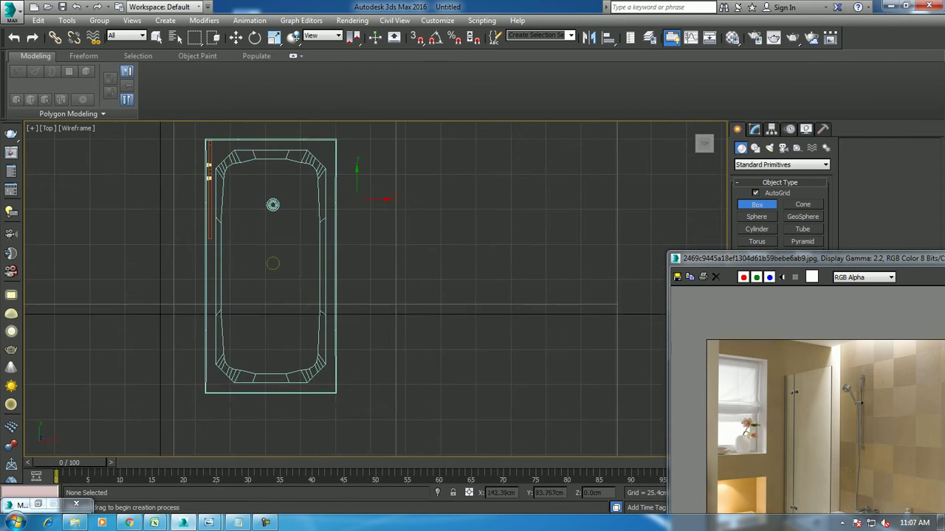
scroll(330, 167, down, 2)
drag(359, 133, 343, 363)
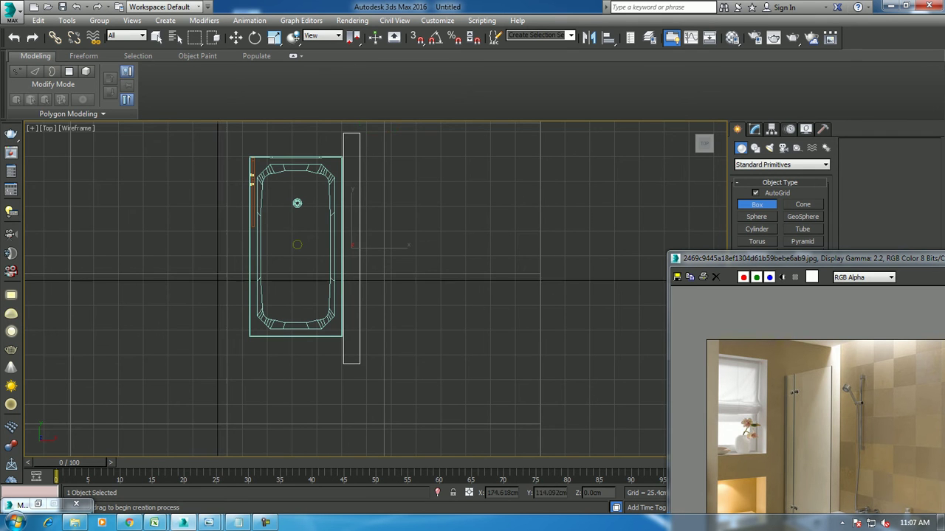
Scale and shift the wall box, Box003, along the tub's back edge
key(w)
key(alt+w)
mouse_move(812, 258)
mouse_down()
mouse_move(172, 206)
mouse_move(56, 206)
mouse_up()
mouse_move(517, 369)
alt+middle_down()
mouse_move(561, 369)
mouse_move(552, 428)
alt+middle_up()
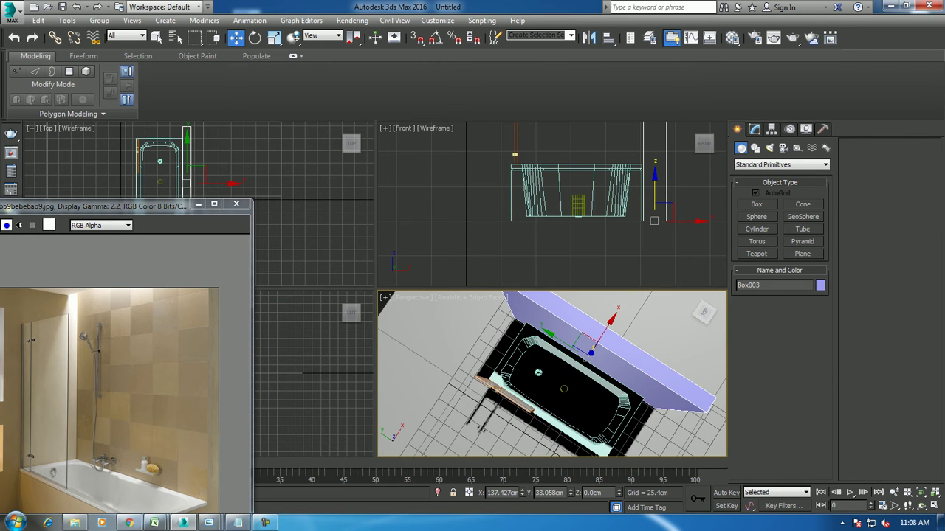
key(r)
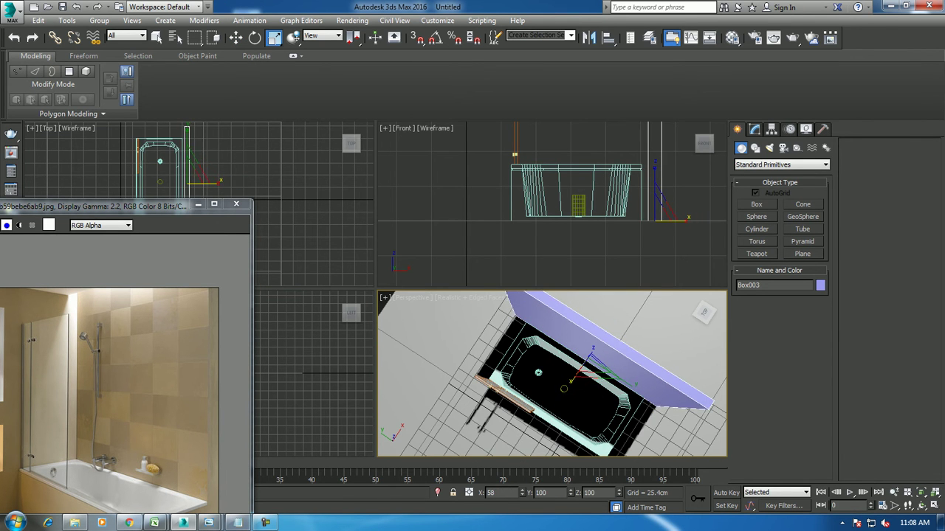
key(w)
alt+middle_drag(552, 413, 605, 413)
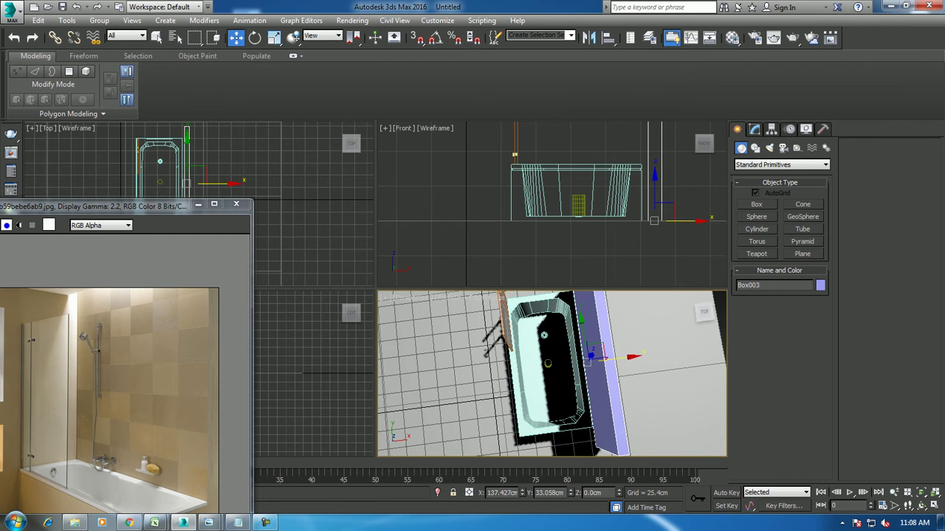
drag(600, 358, 595, 358)
Maximize the perspective view and orbit to look down over the tub and new wall
mouse_move(561, 399)
alt+middle_down()
mouse_move(561, 369)
mouse_move(517, 373)
alt+middle_up()
key(alt+w)
mouse_move(487, 295)
alt+middle_down()
mouse_move(517, 281)
mouse_move(517, 310)
alt+middle_up()
drag(148, 204, 215, 109)
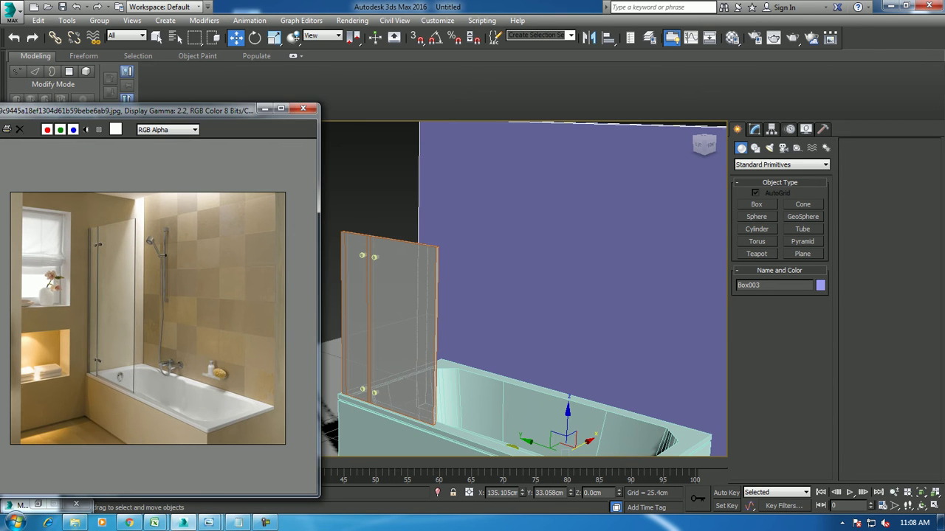
scroll(524, 287, up, 3)
scroll(524, 288, down, 3)
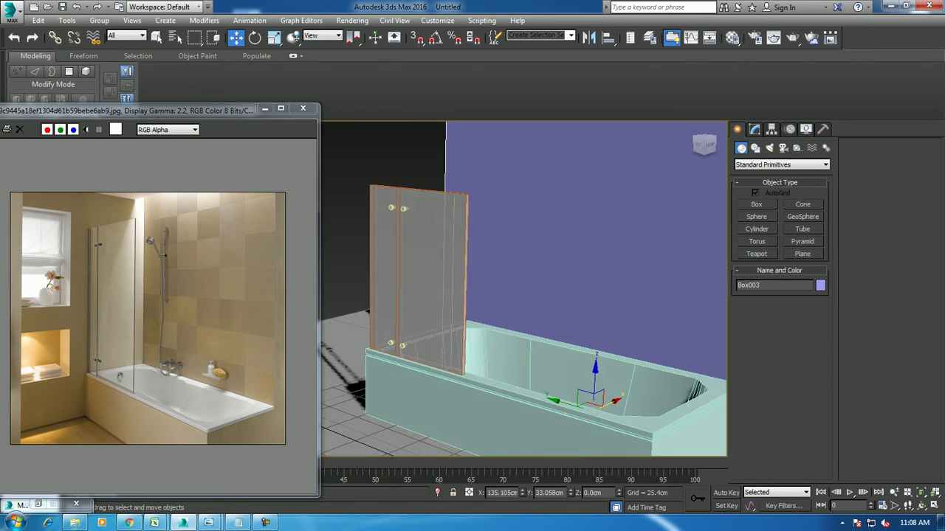
alt+middle_drag(499, 295, 499, 362)
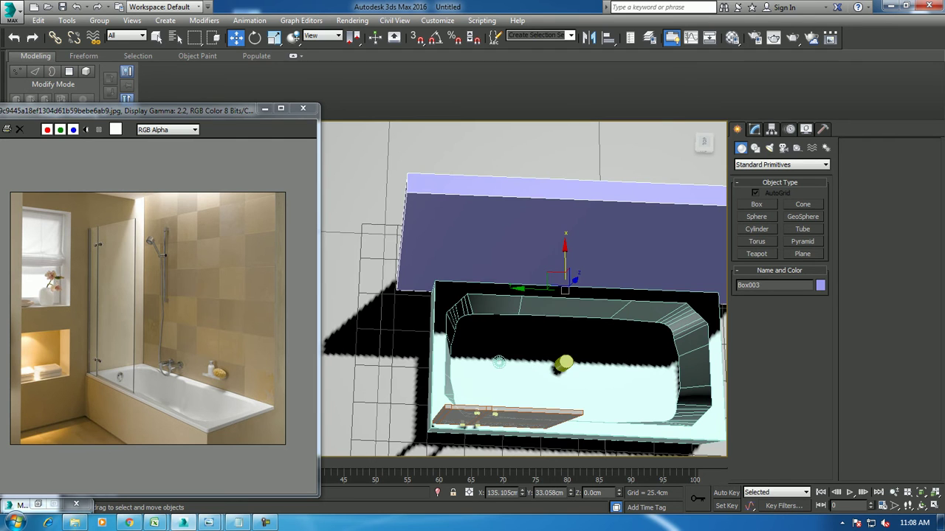
Convert the wall box Box003 to an editable poly
right_click(470, 206)
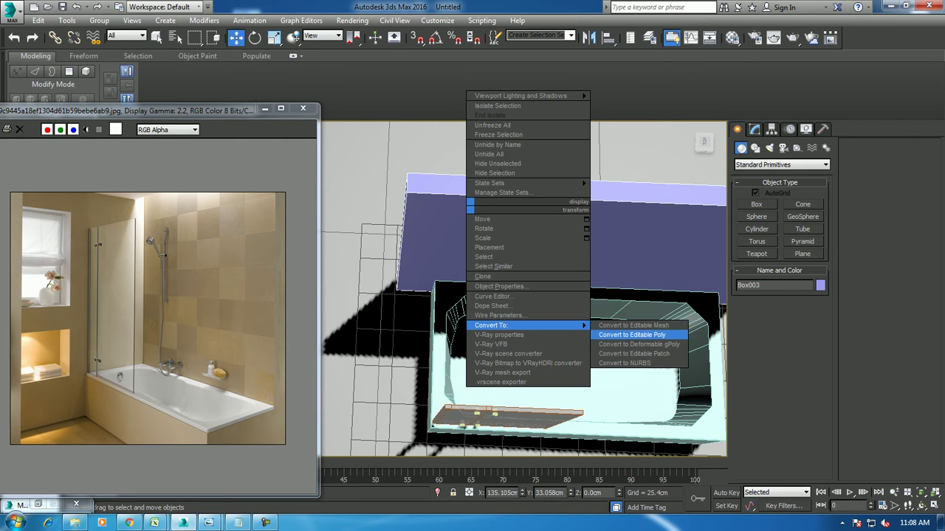
click(632, 334)
click(418, 71)
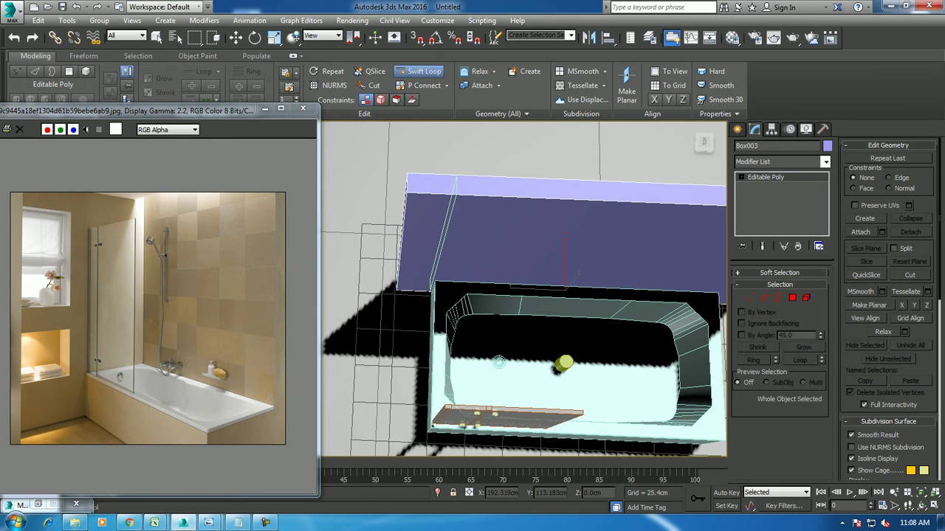
alt+middle_drag(565, 275, 517, 295)
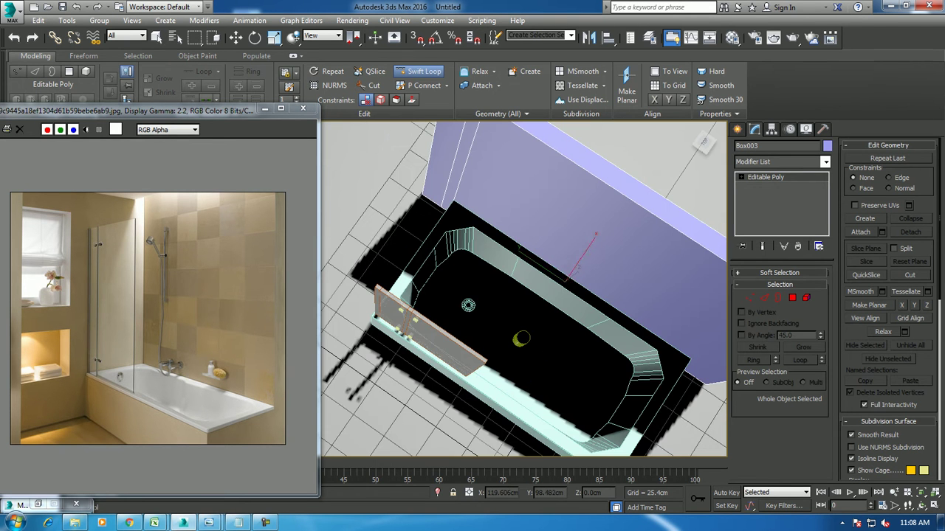
Extrude the wall's end face 194.02 cm into a second, corner wall
key(w)
key(4)
click(454, 170)
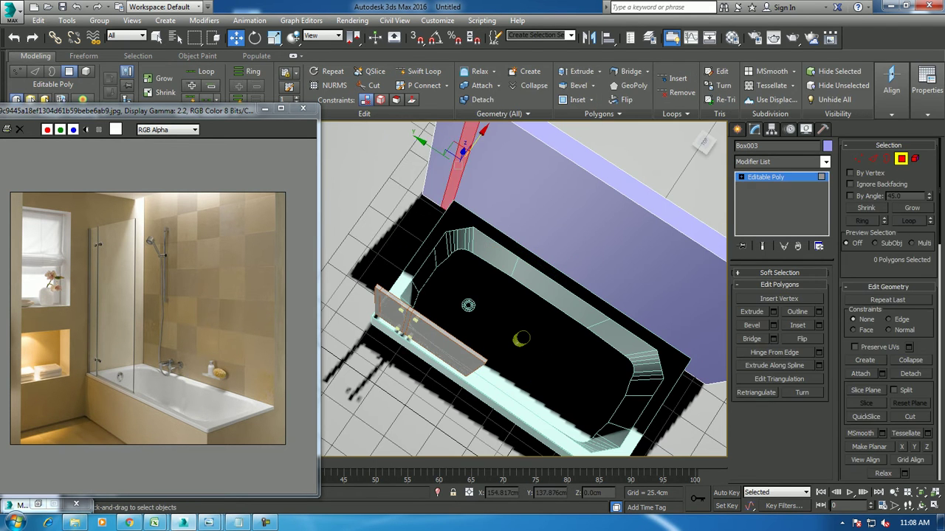
key(shift+e)
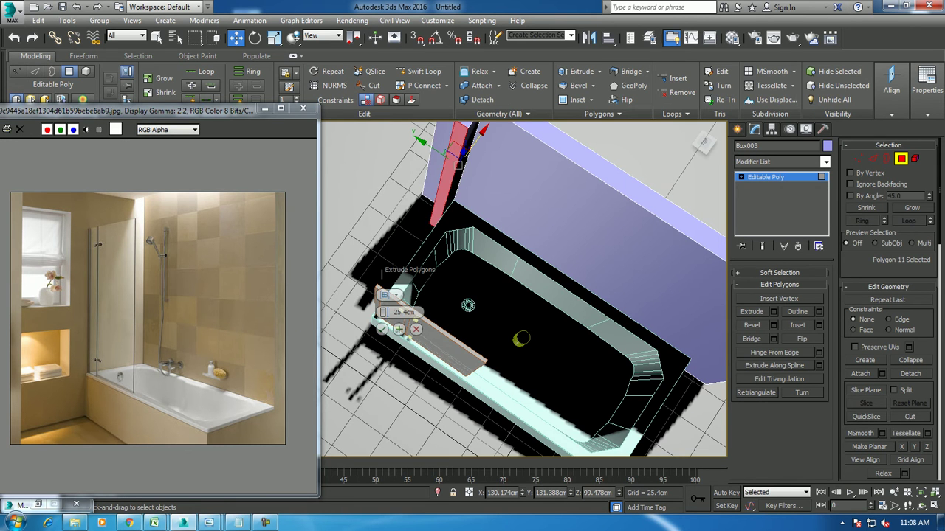
mouse_move(384, 312)
mouse_down()
mouse_move(383, 287)
mouse_move(381, 312)
mouse_up()
click(381, 329)
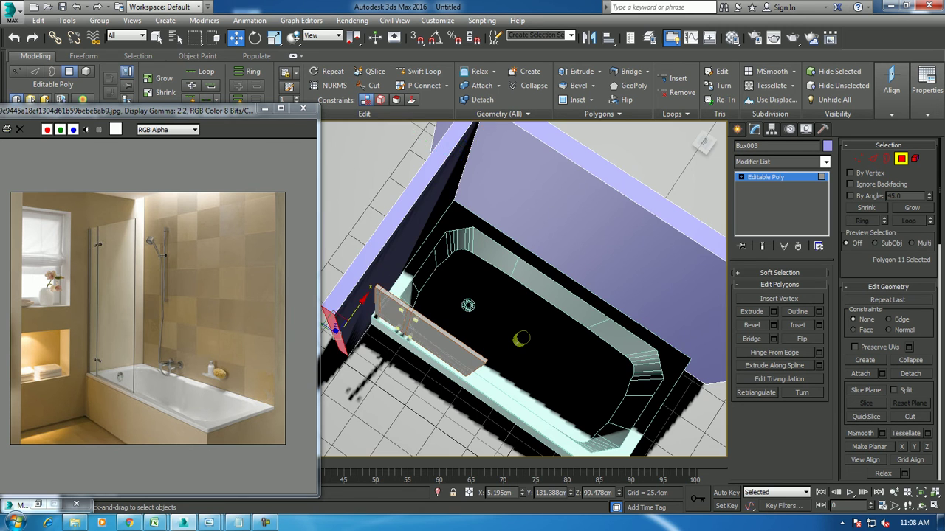
Inspect the new wall corner and exit polygon sub-object level
mouse_move(381, 329)
alt+middle_down()
mouse_move(443, 221)
mouse_move(479, 236)
alt+middle_up()
scroll(517, 295, up, 3)
alt+middle_drag(517, 295, 487, 325)
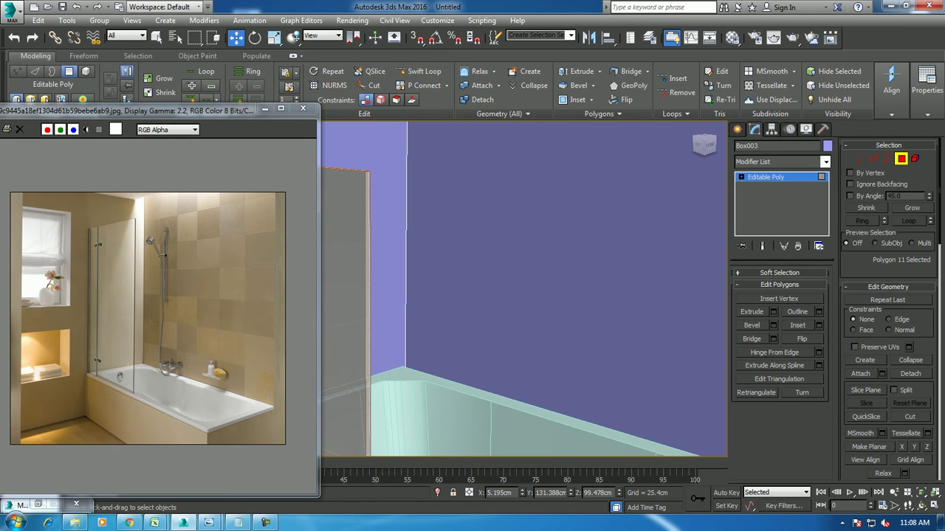
key(4)
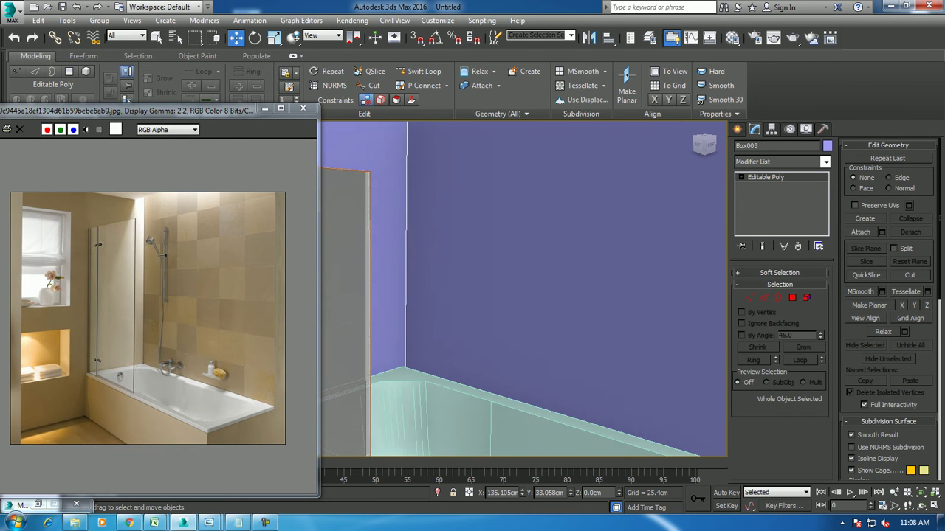
click(737, 129)
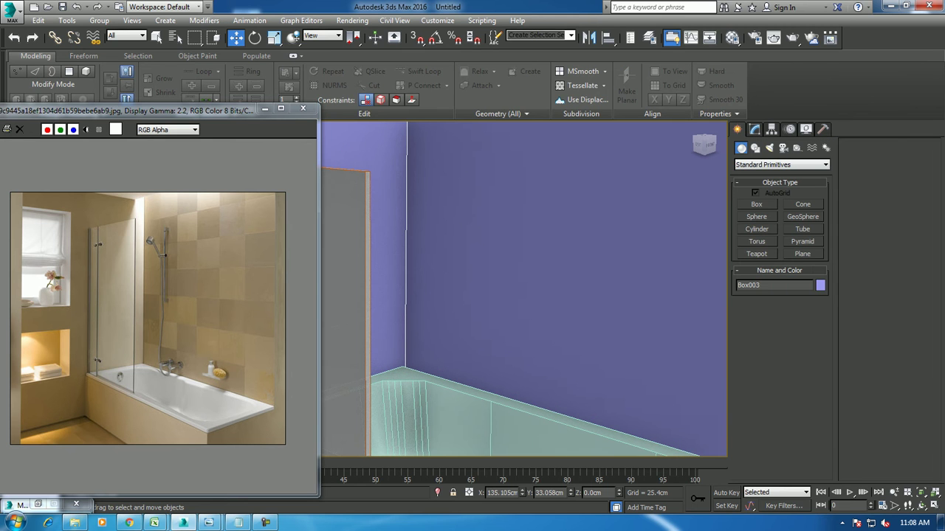
Pick the Line shape tool, then abandon it
click(755, 147)
click(757, 213)
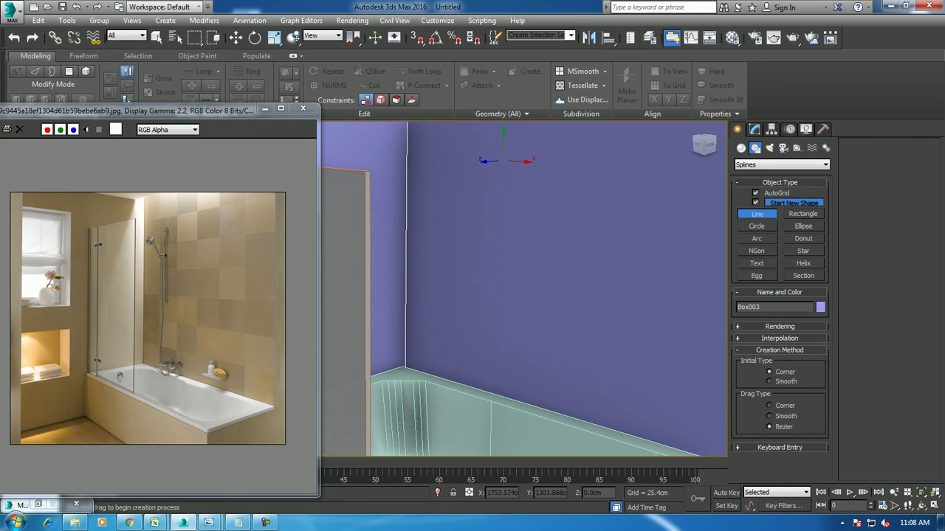
scroll(505, 174, down, 2)
scroll(506, 196, down, 3)
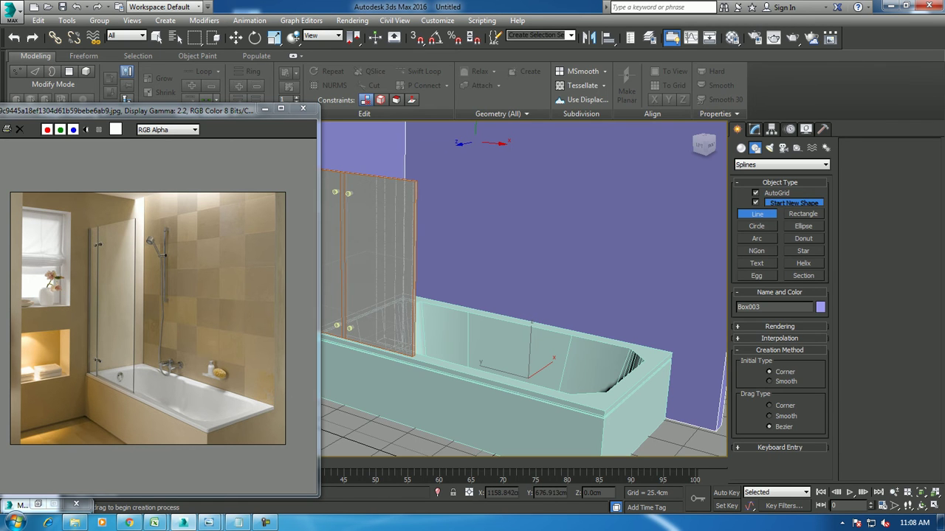
key(w)
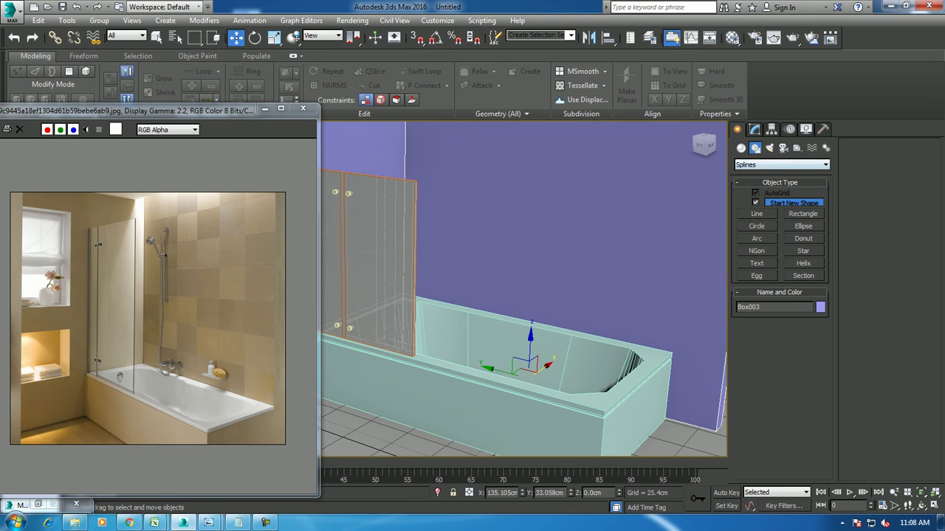
Draw a thin cylinder disc, Cylinder007 (radius 2.952 cm), against the back wall
click(741, 147)
mouse_move(517, 310)
alt+middle_down()
mouse_move(531, 317)
mouse_move(545, 373)
alt+middle_up()
click(756, 229)
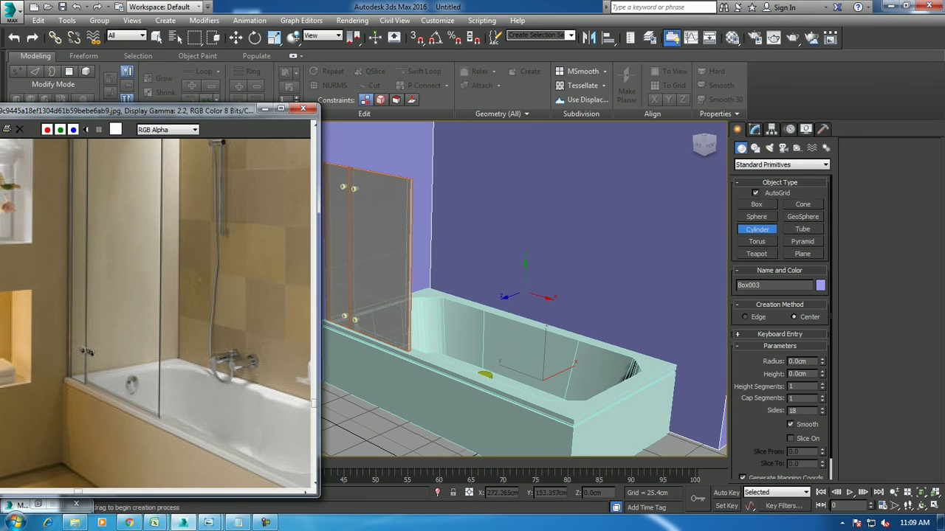
drag(527, 296, 532, 294)
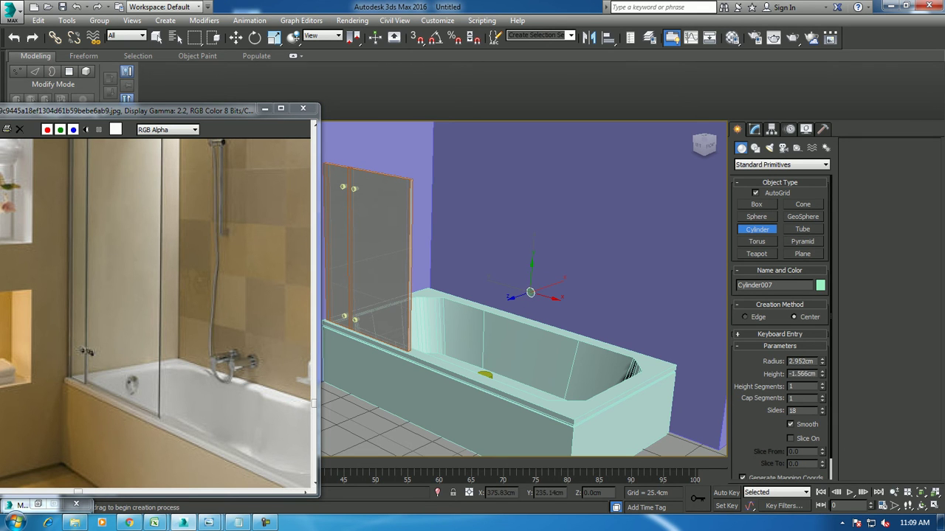
click(530, 293)
key(w)
key(z)
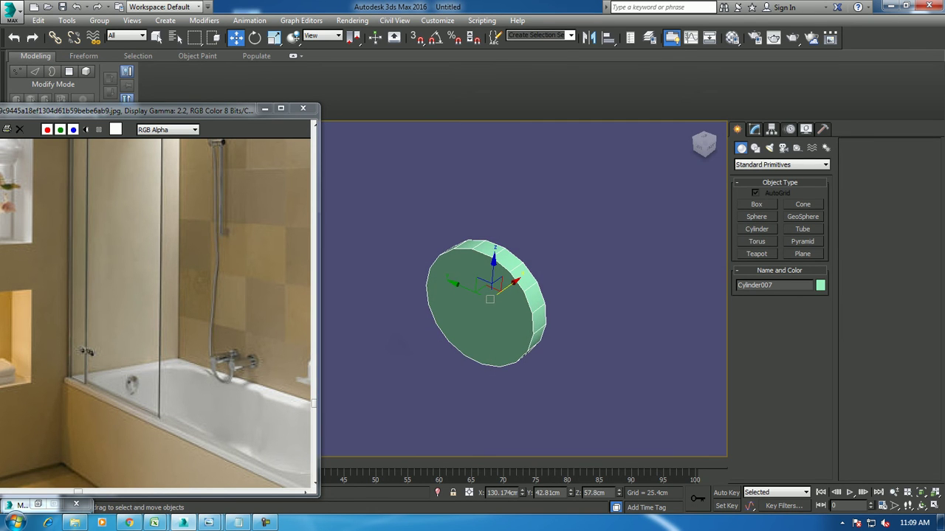
Convert Cylinder007 to an editable poly and select its cap polygon
right_click(515, 278)
mouse_move(541, 394)
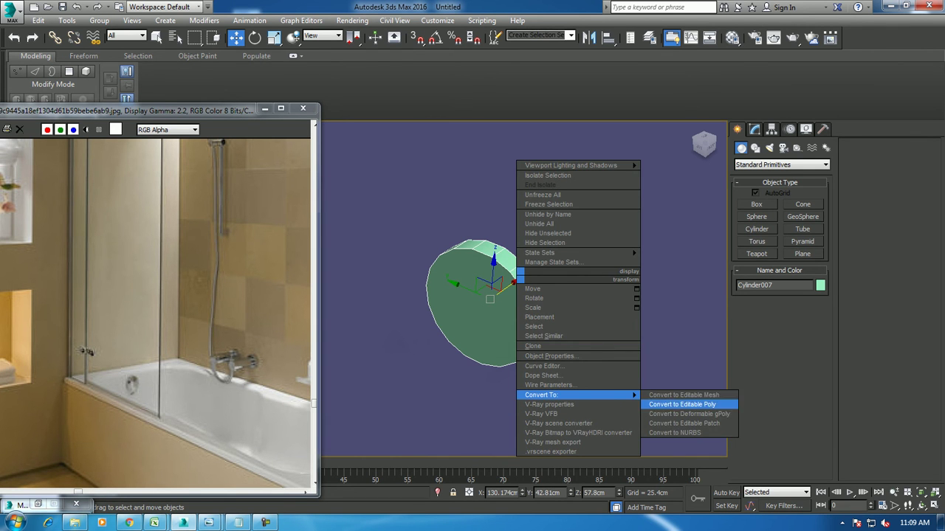
click(682, 405)
scroll(569, 295, down, 5)
alt+middle_drag(544, 296, 539, 295)
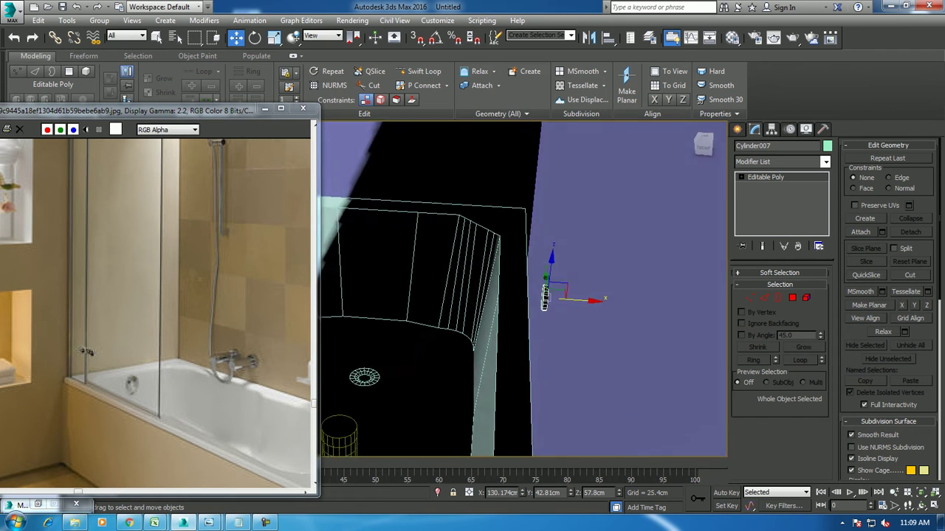
click(792, 298)
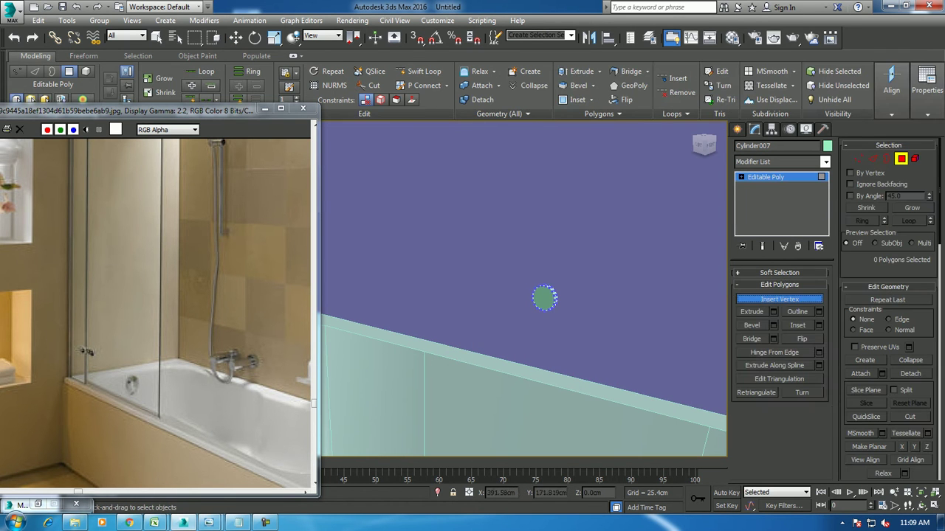
key(4)
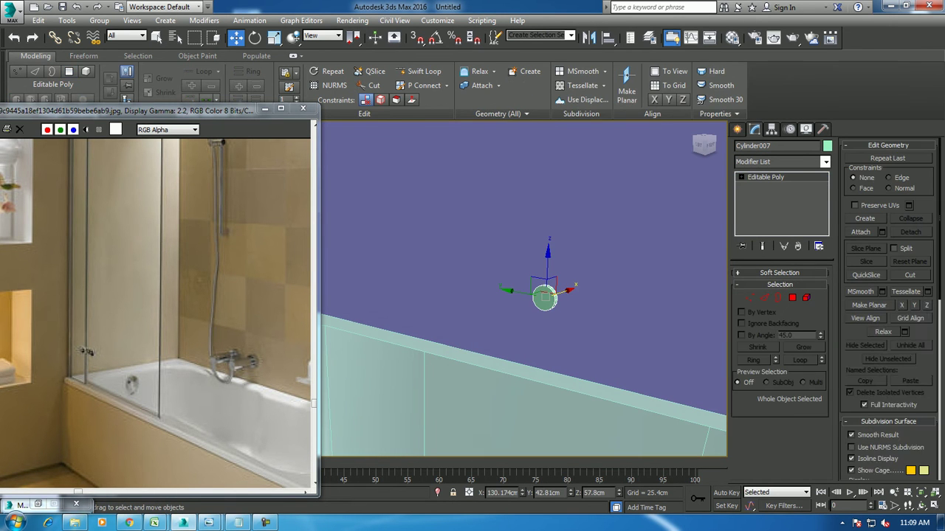
scroll(551, 299, up, 3)
key(4)
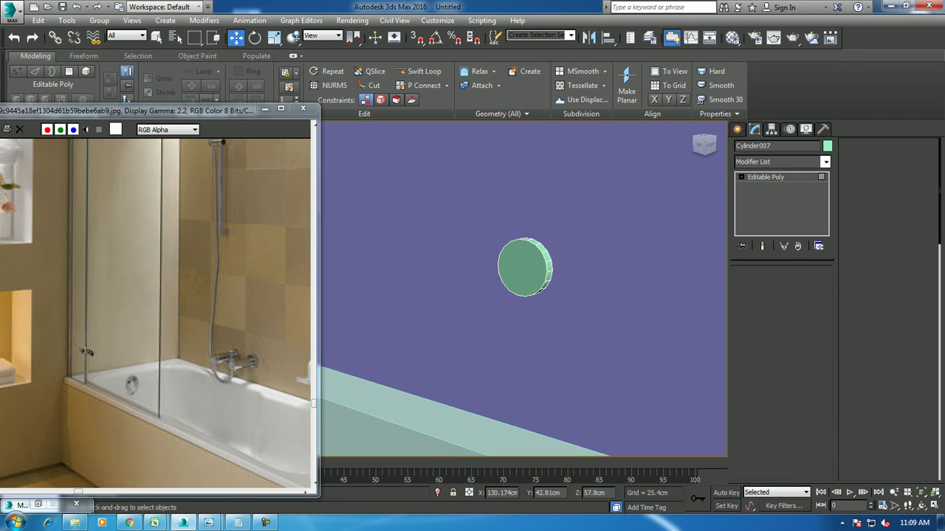
Inset the cap slightly and extrude it about 15 cm into a pipe
click(818, 325)
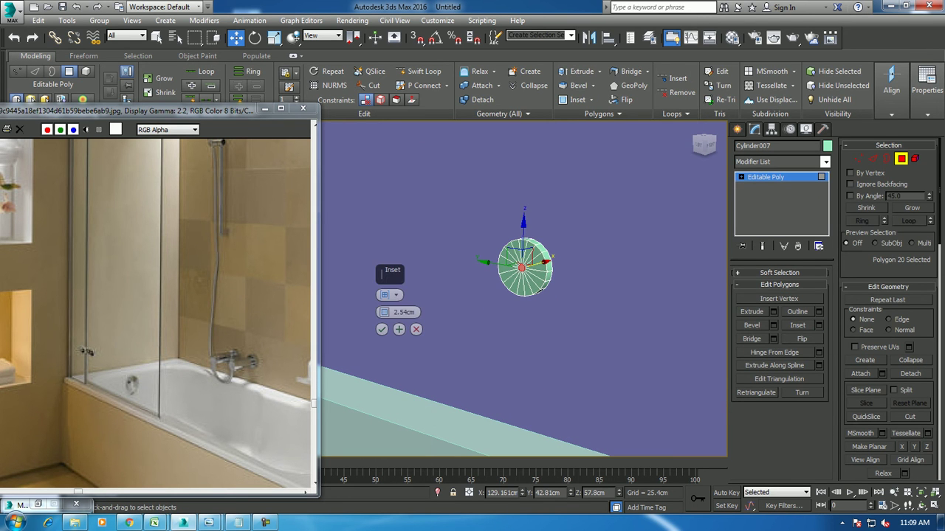
drag(383, 312, 383, 351)
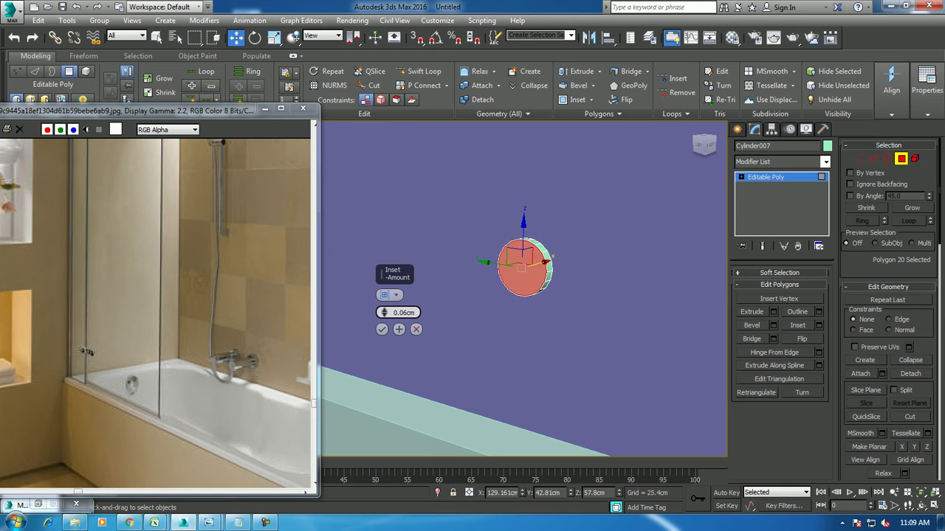
click(382, 329)
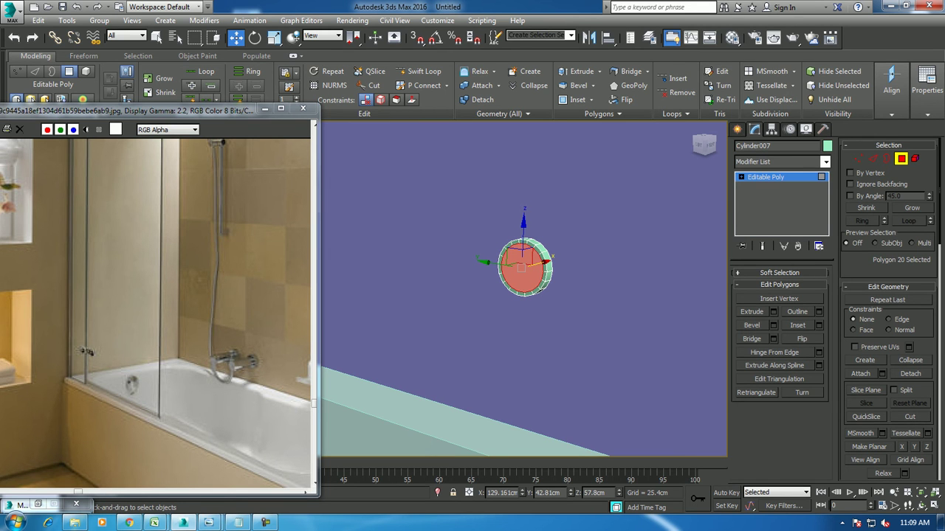
key(shift+e)
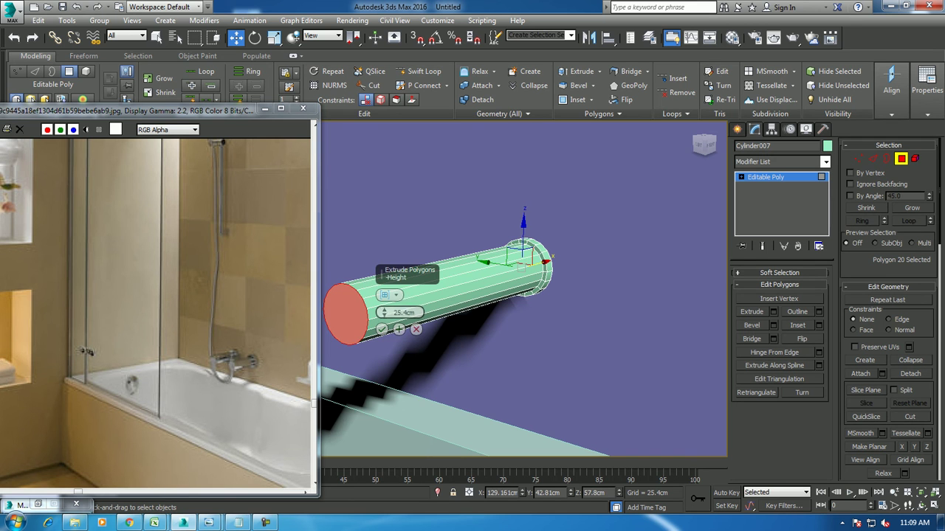
drag(383, 312, 384, 329)
alt+middle_drag(517, 287, 536, 289)
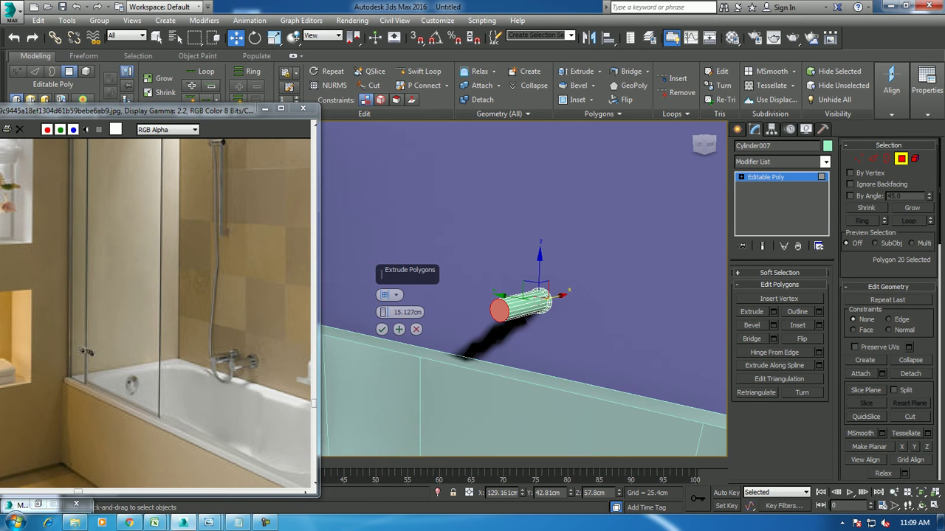
key(Return)
Zoom and orbit around the new pipe, then leave polygon editing
scroll(531, 303, down, 5)
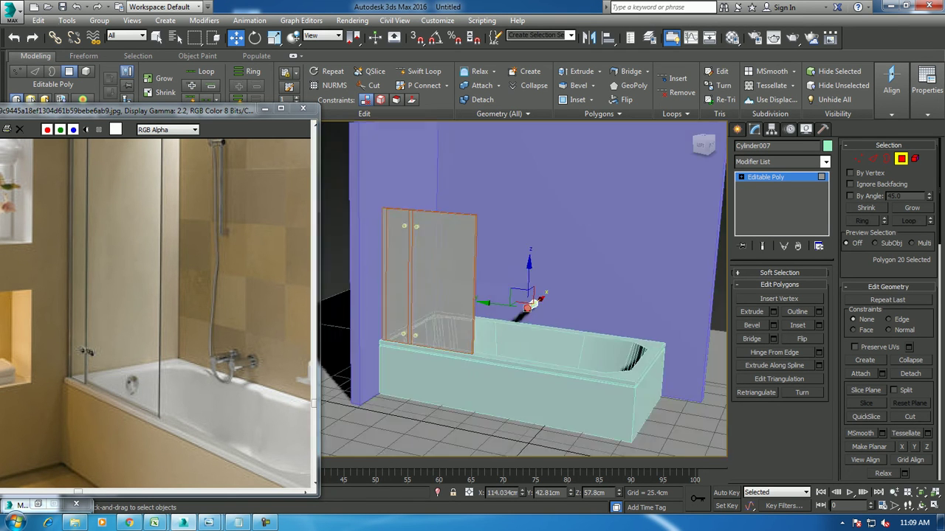
scroll(542, 322, up, 3)
scroll(543, 323, up, 3)
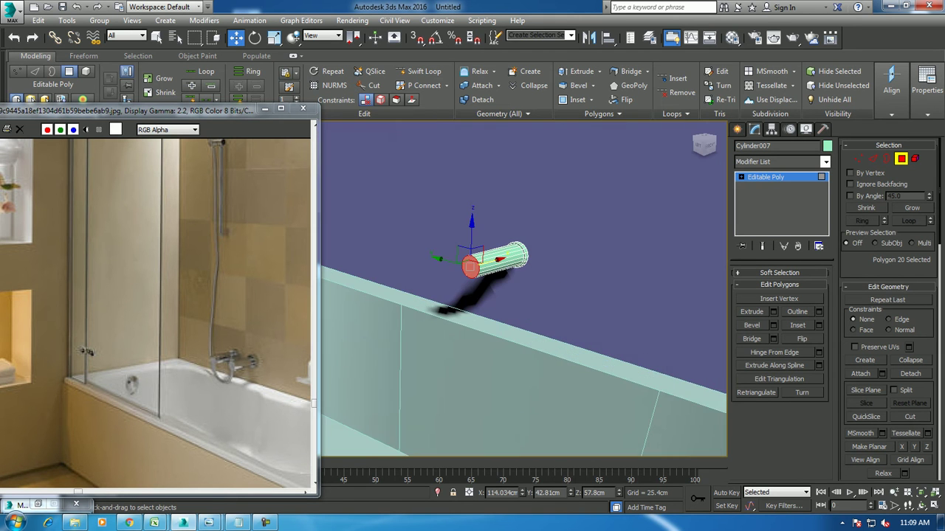
scroll(542, 322, up, 2)
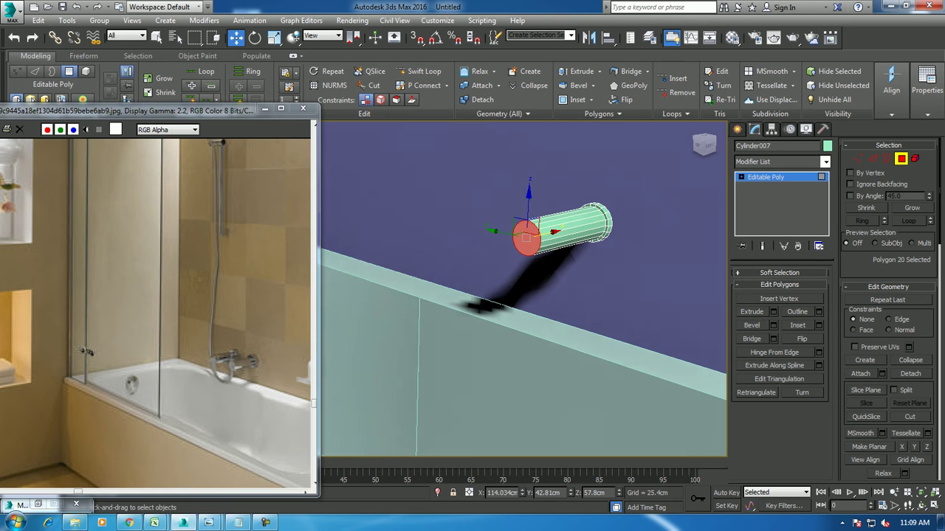
scroll(576, 303, up, 2)
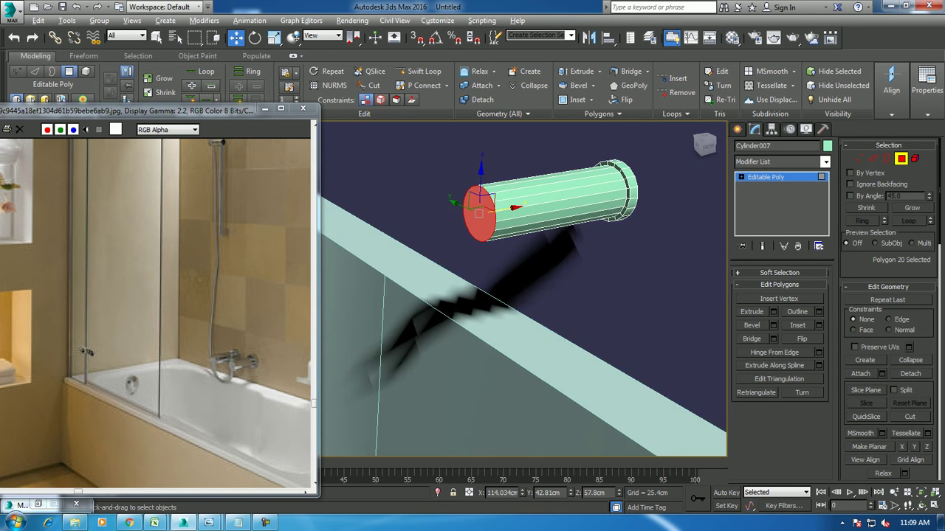
alt+middle_drag(516, 295, 472, 302)
click(736, 129)
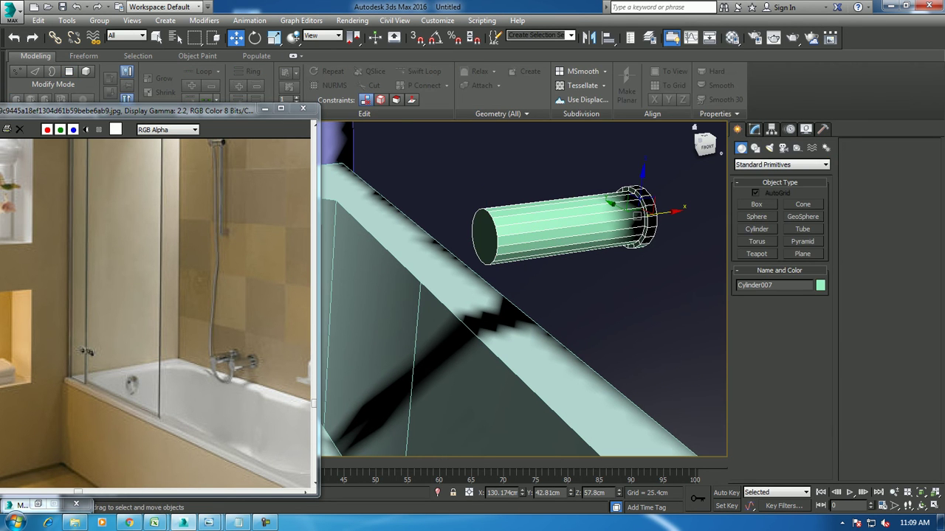
mouse_move(516, 295)
alt+middle_down()
mouse_move(487, 310)
mouse_move(502, 310)
alt+middle_up()
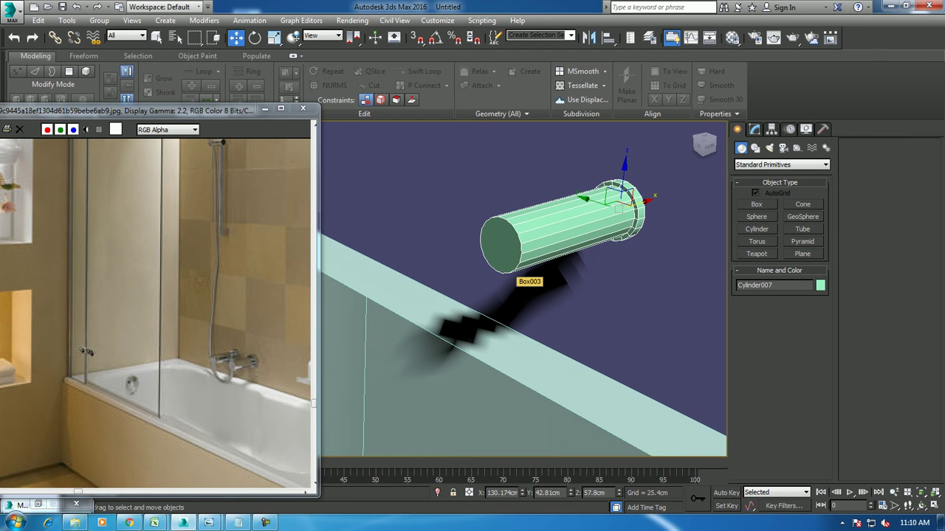
Dismiss the autobackup warning and draw a small cylinder on the pipe's end
scroll(159, 318, down, 3)
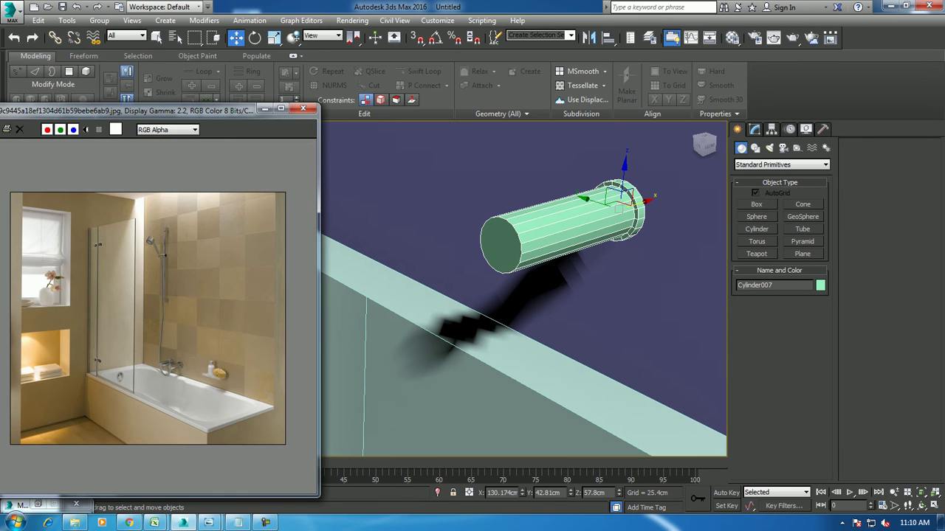
key(Return)
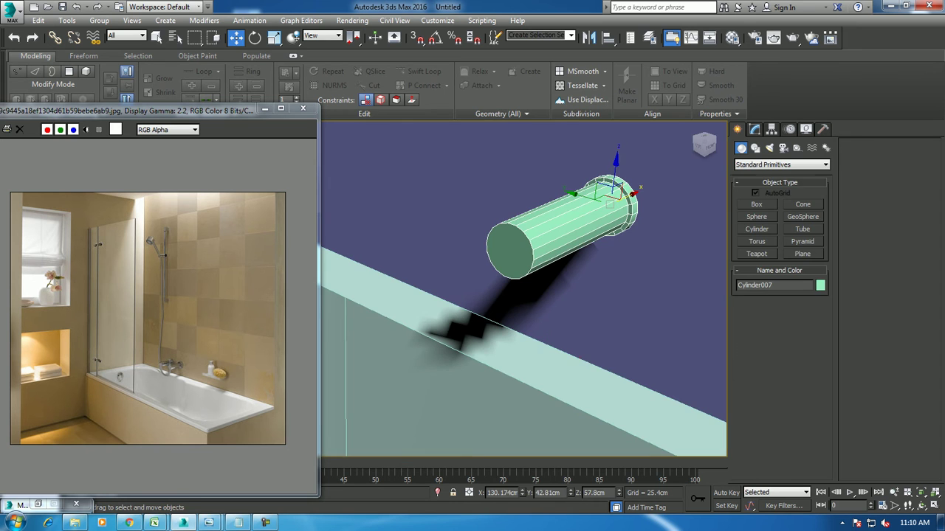
click(756, 229)
alt+middle_drag(520, 322, 502, 272)
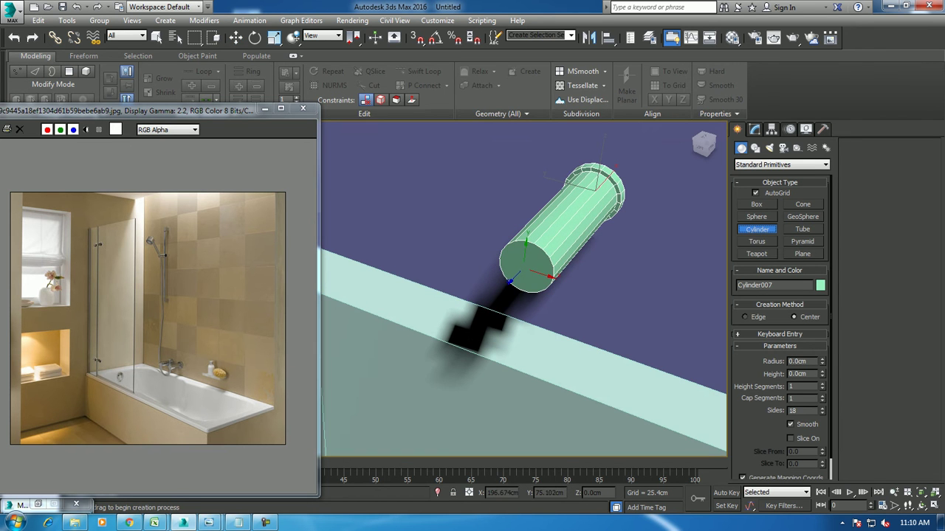
drag(520, 273, 528, 270)
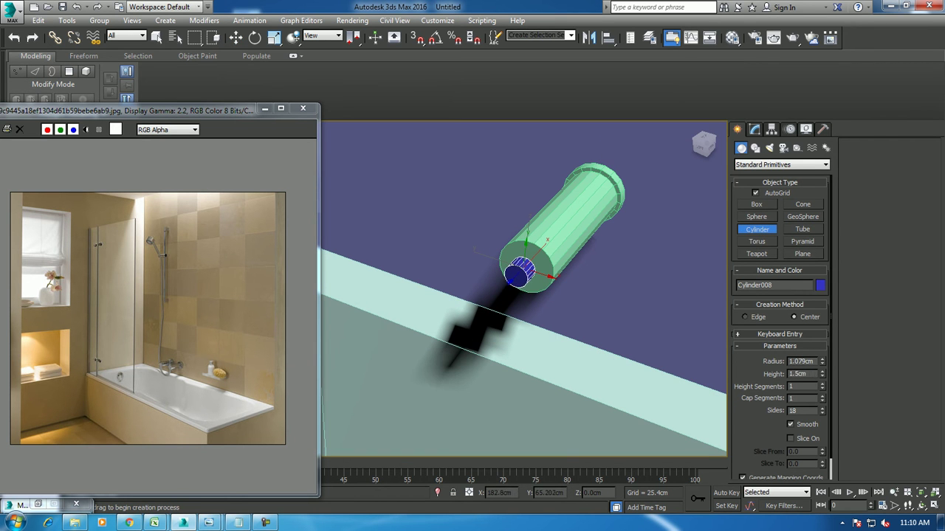
key(w)
Set a 90° angle snap, rotate the cylinder upright, and reduce its radius to 0.749 cm
key(e)
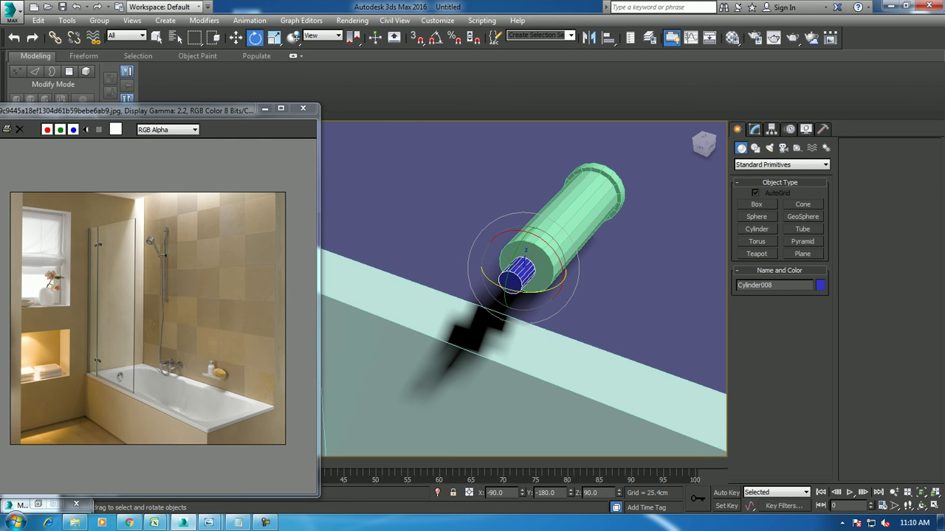
right_click(436, 37)
click(474, 269)
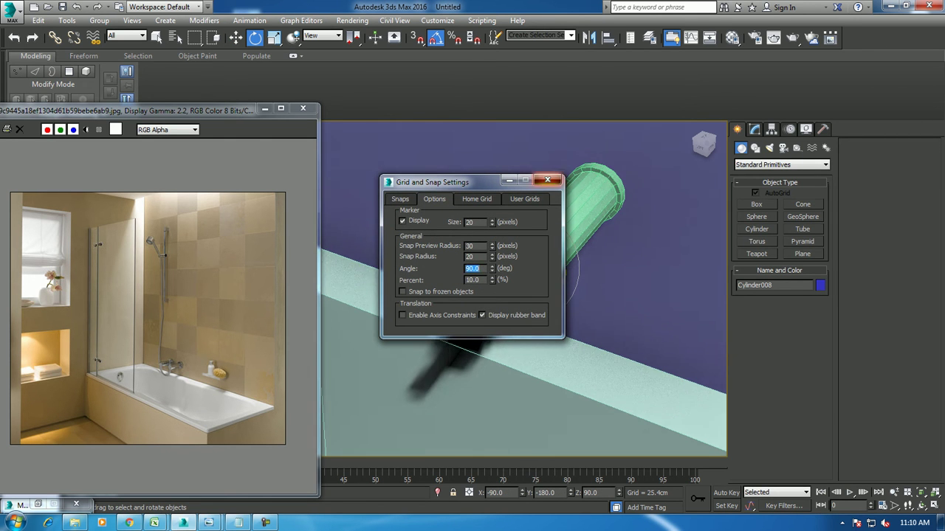
key(Escape)
drag(517, 236, 544, 210)
key(w)
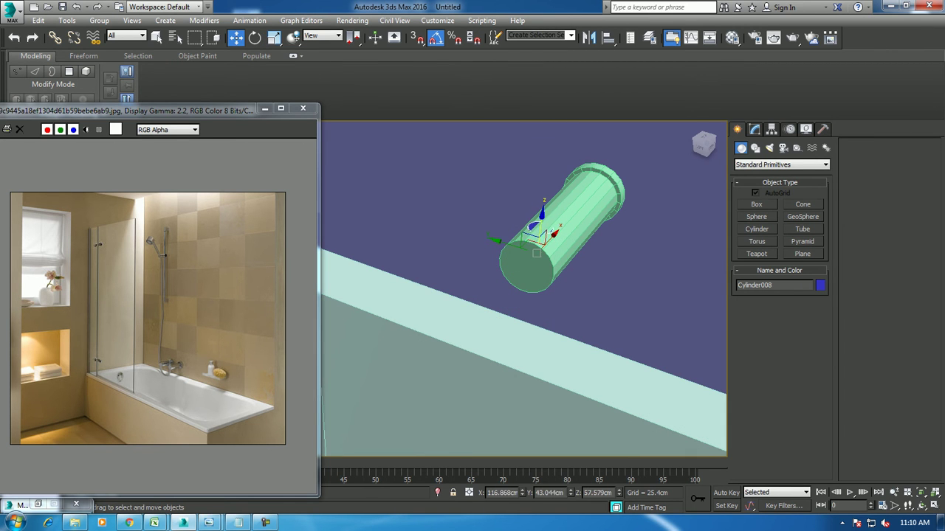
click(754, 129)
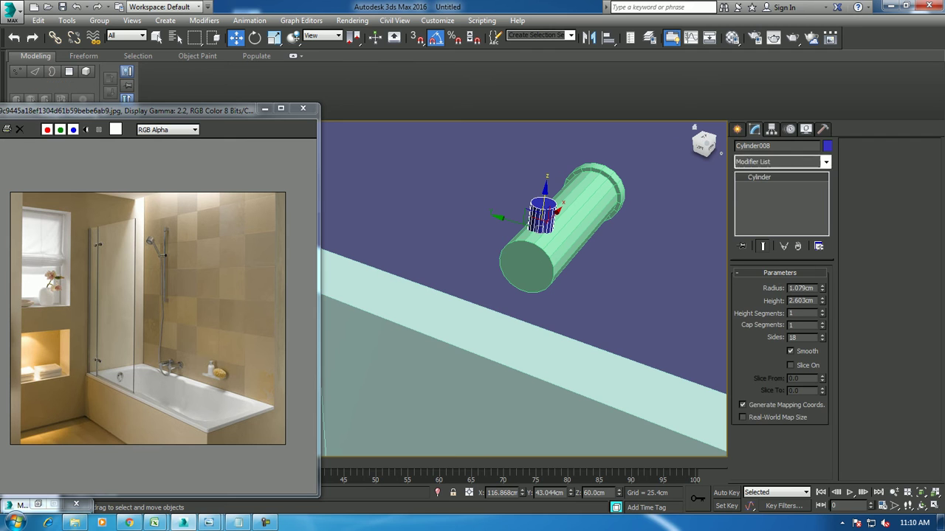
drag(822, 288, 822, 303)
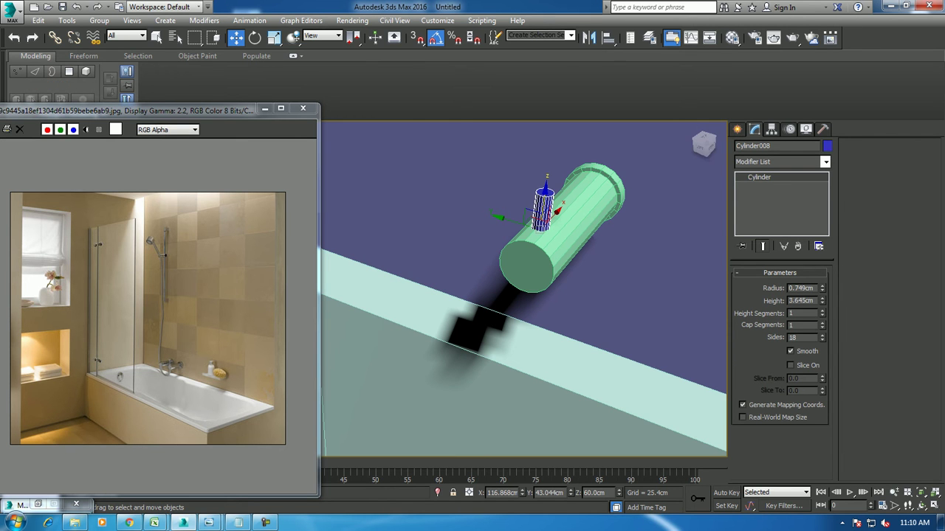
Convert the small blue cylinder to Editable Poly and add an edge loop near its top
right_click(544, 208)
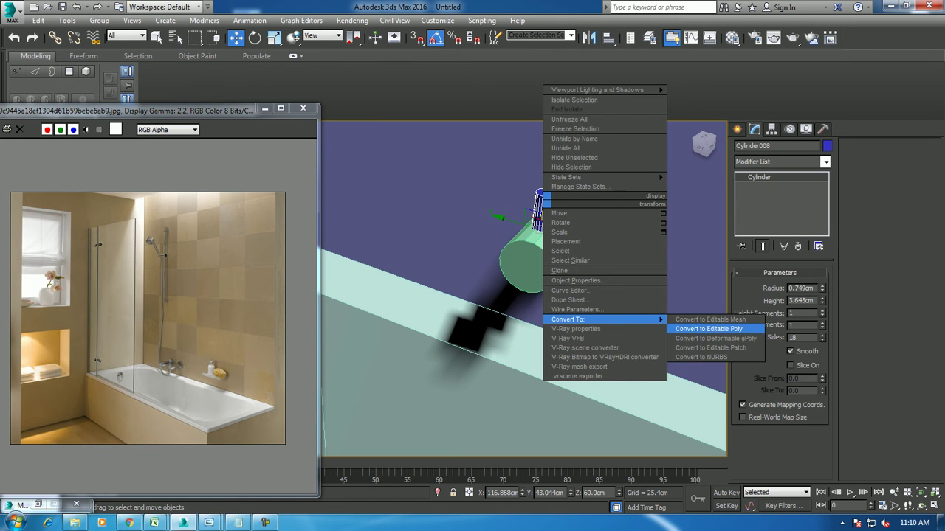
click(708, 329)
mouse_move(524, 288)
alt+middle_down()
mouse_move(501, 289)
mouse_move(568, 295)
alt+middle_up()
scroll(517, 288, up, 3)
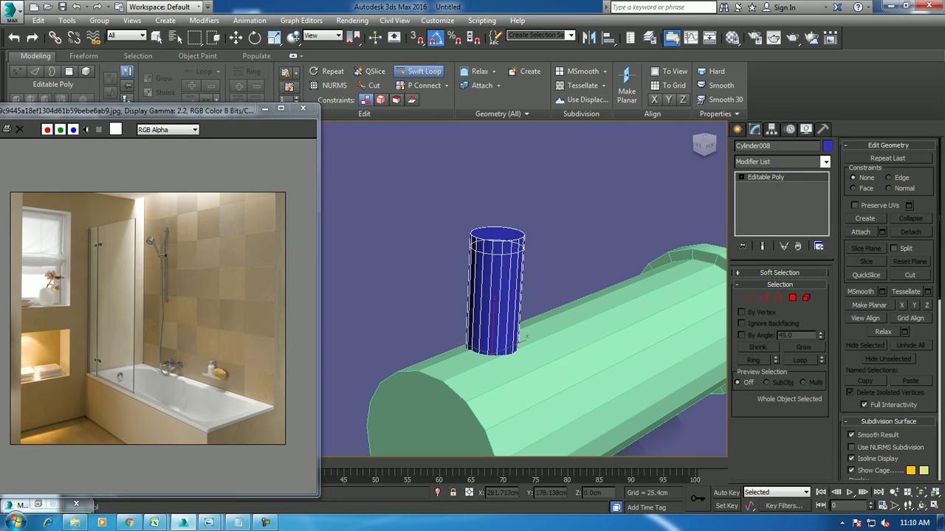
click(496, 258)
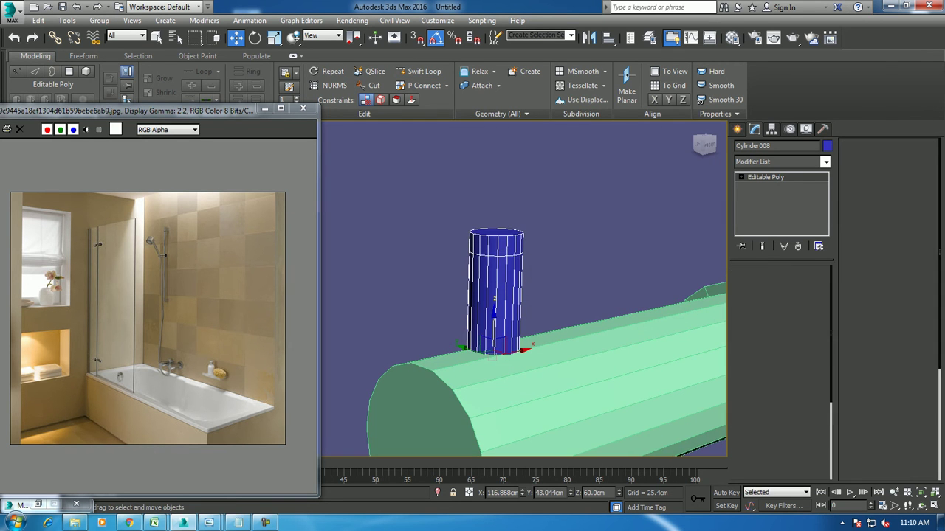
key(2)
alt+middle_drag(517, 295, 531, 280)
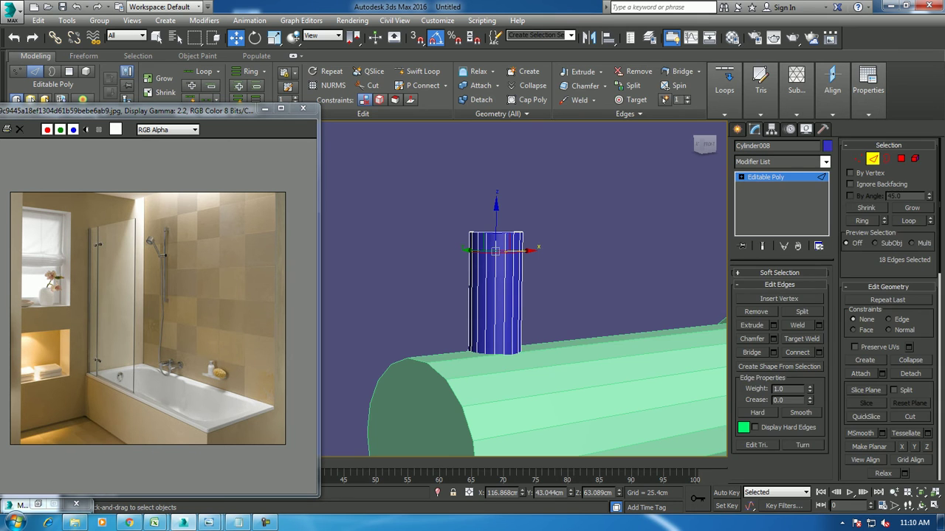
Extrude the blue cylinder's top polygons along Local Normal by 0.249 cm into a thin flared rim
key(4)
drag(457, 221, 509, 361)
mouse_move(509, 361)
alt+middle_down()
mouse_move(496, 268)
mouse_move(511, 268)
mouse_move(496, 240)
alt+middle_up()
click(772, 312)
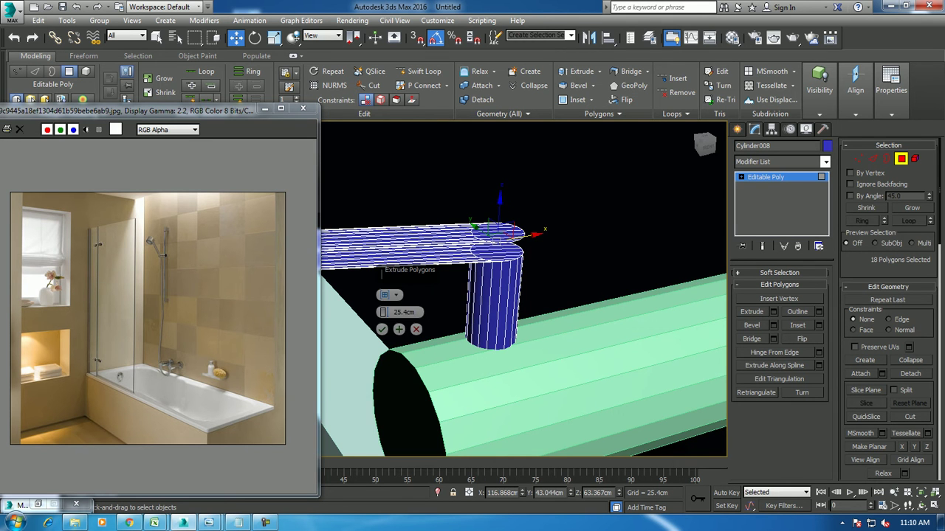
click(389, 294)
click(413, 315)
drag(382, 312, 382, 346)
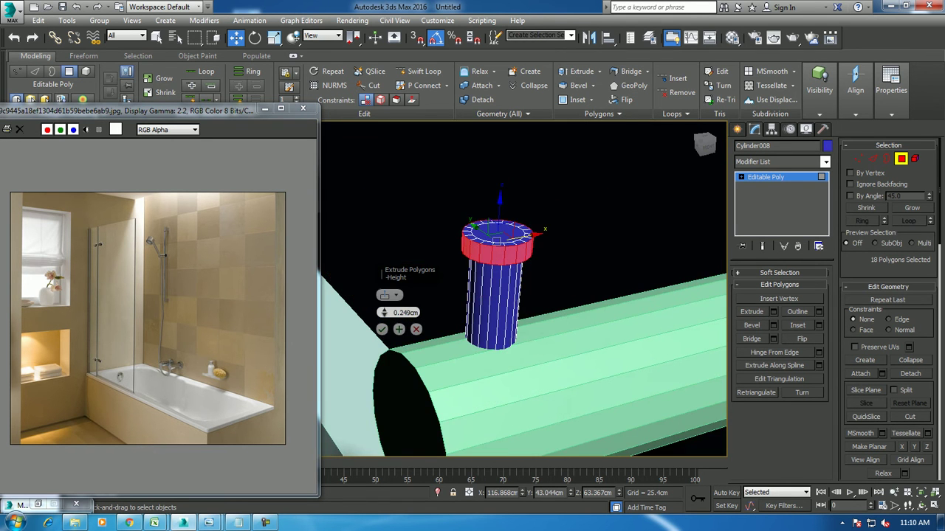
click(382, 329)
Nudge the blue pipe slightly along Y and drag a copy of it below the green cylinder
key(l)
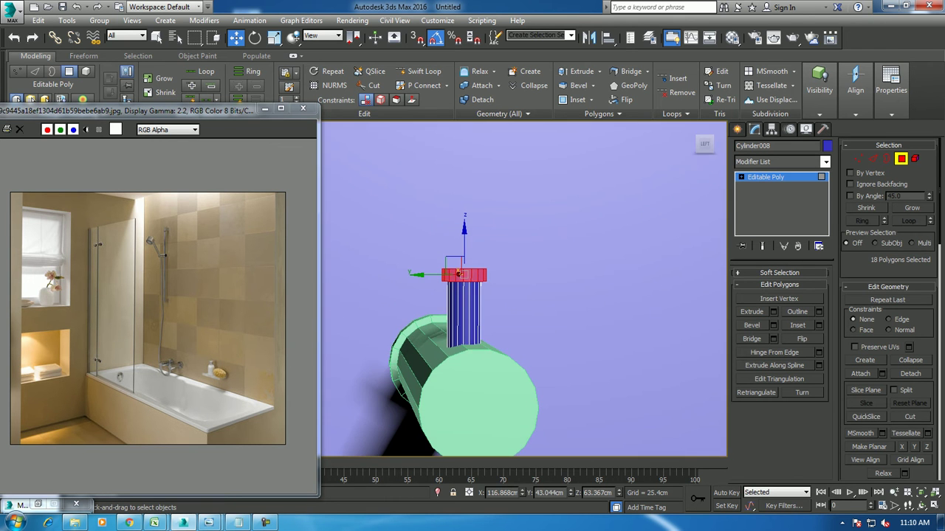
key(4)
key(p)
alt+middle_drag(458, 274, 517, 295)
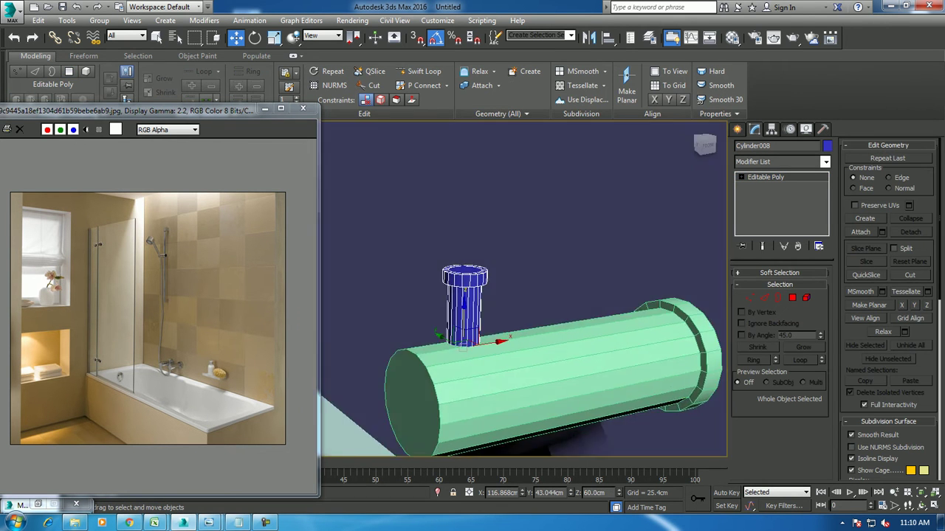
scroll(472, 325, down, 5)
alt+middle_drag(472, 324, 487, 310)
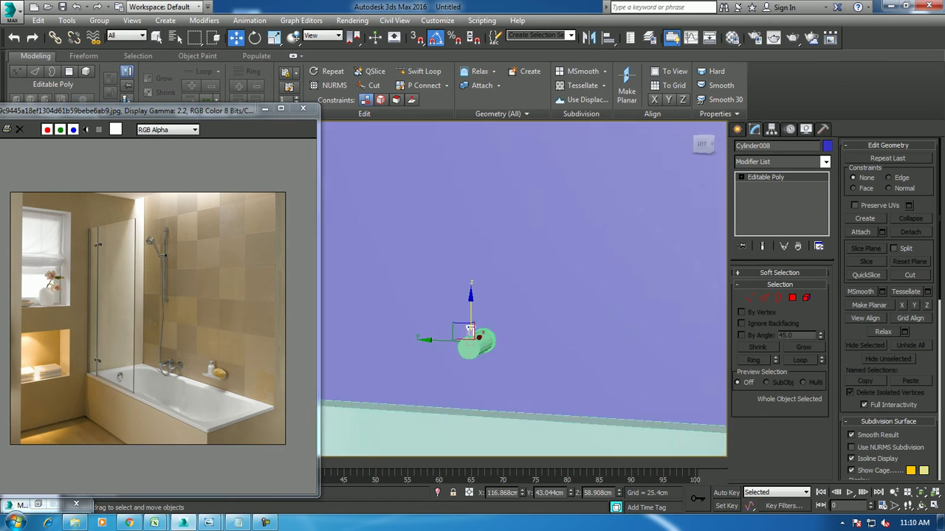
key(z)
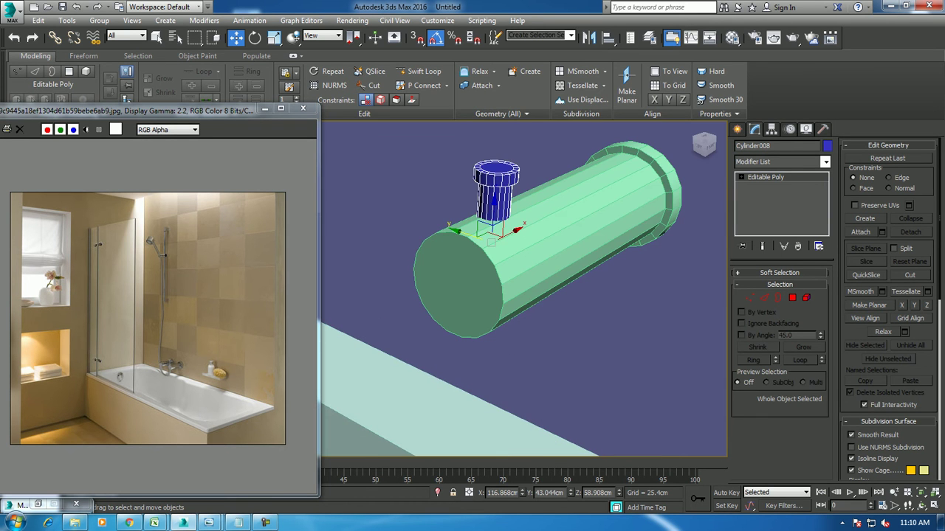
drag(480, 230, 484, 229)
scroll(443, 288, up, 6)
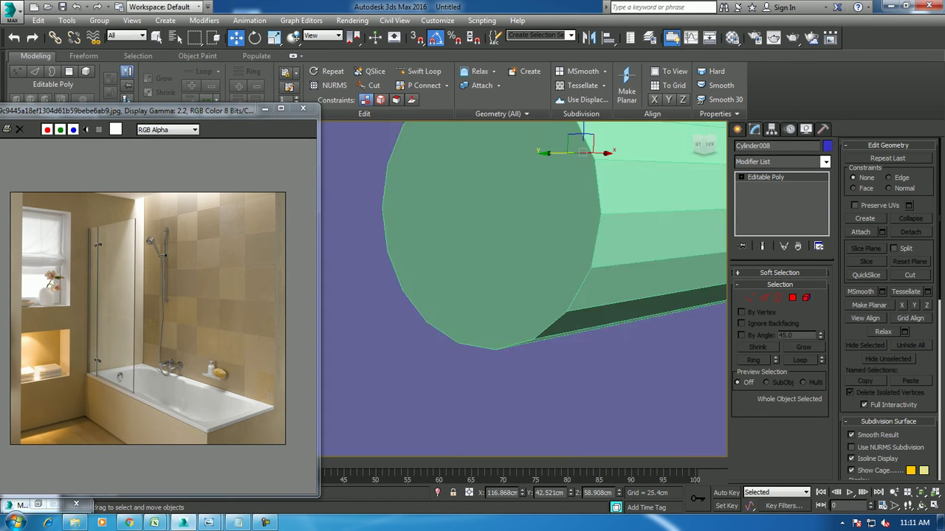
scroll(523, 289, down, 4)
alt+middle_drag(517, 295, 495, 325)
shift+drag(552, 236, 548, 352)
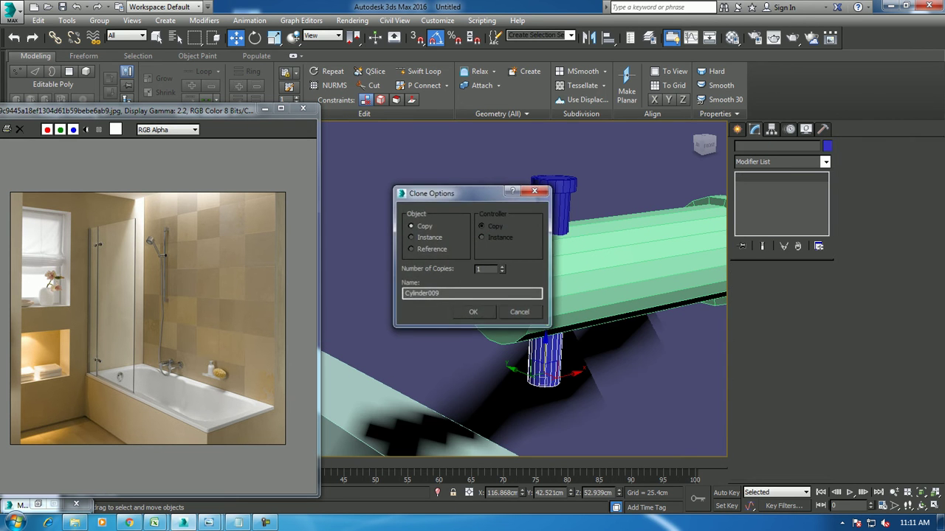
Create the copy Cylinder009 and scale it up uniformly
key(Return)
key(r)
drag(545, 369, 561, 347)
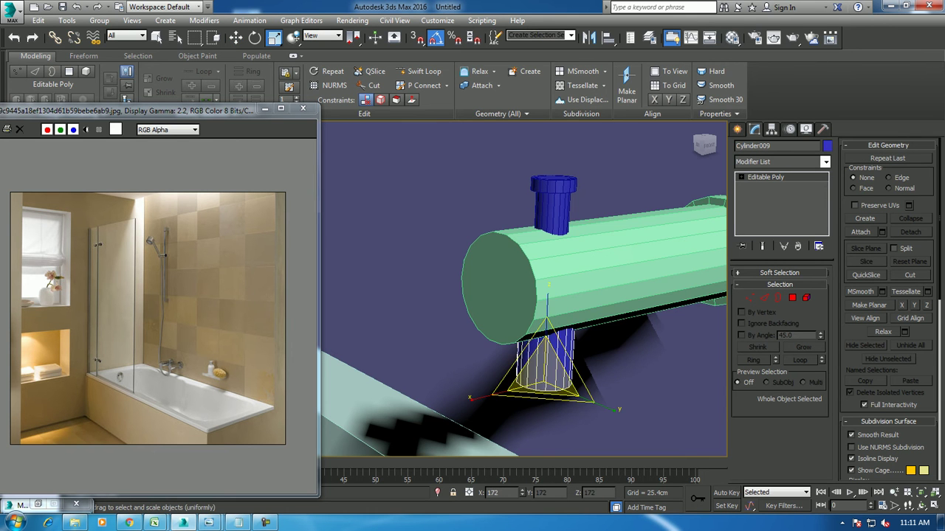
alt+middle_drag(516, 296, 487, 303)
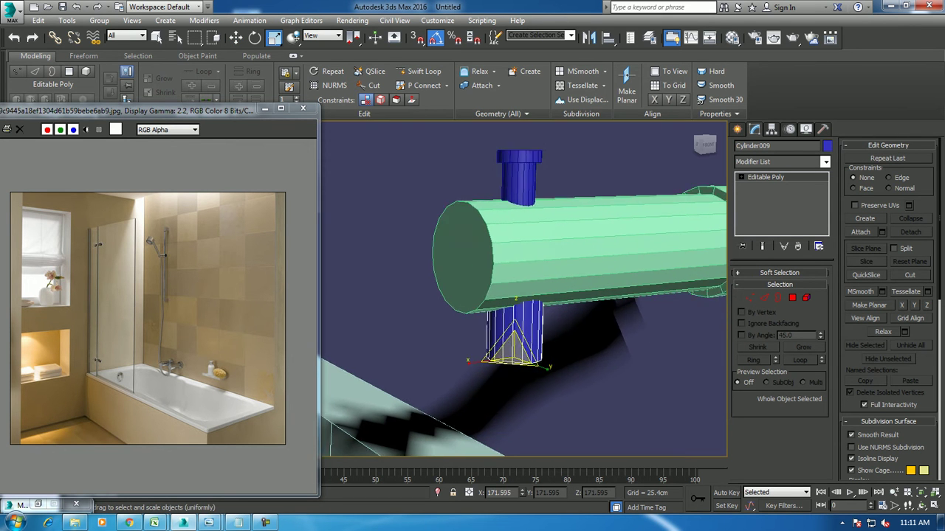
key(w)
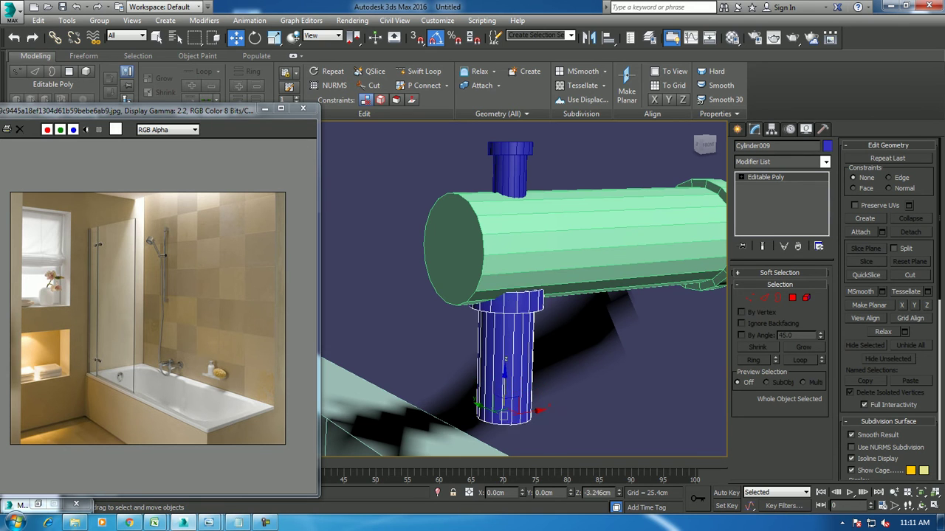
Tilt Cylinder009 about X with angle snap and shift it slightly along X like a spout
key(e)
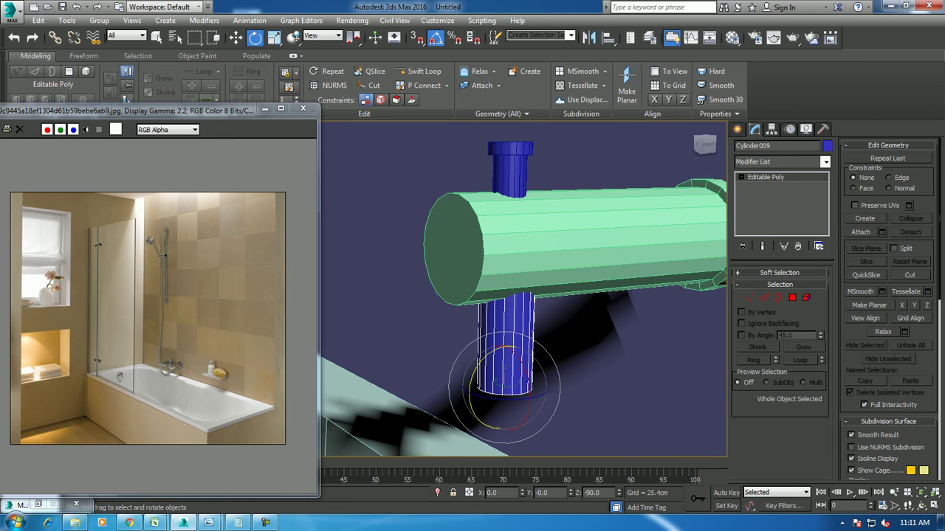
key(a)
drag(525, 369, 547, 347)
alt+middle_drag(546, 347, 545, 287)
key(w)
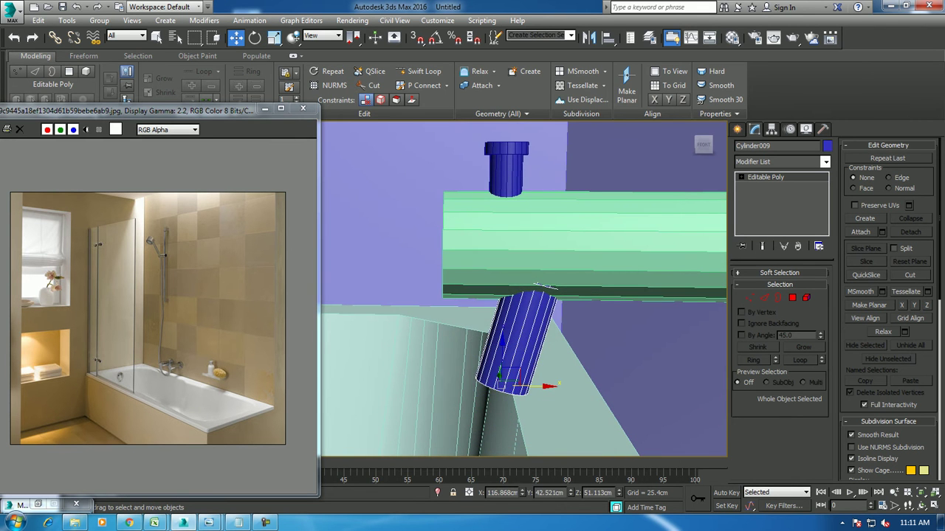
drag(542, 286, 502, 285)
key(l)
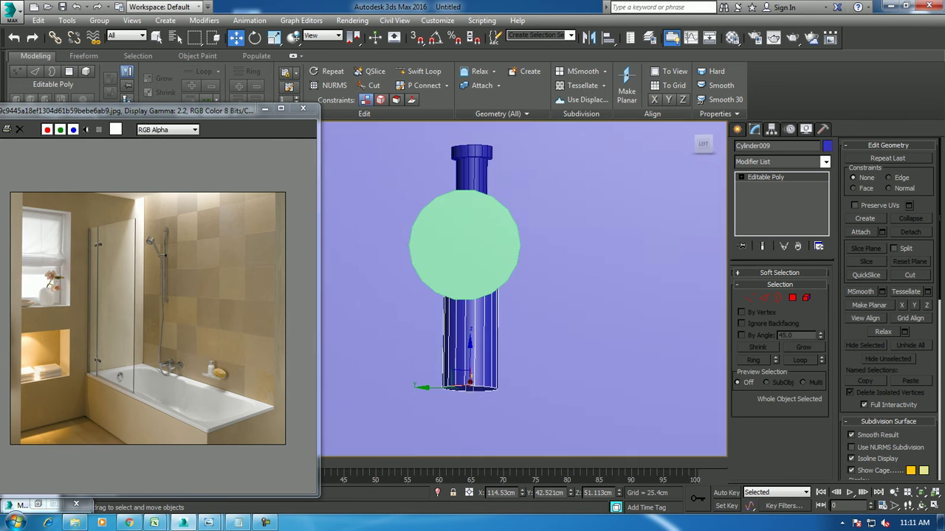
key(shift+z)
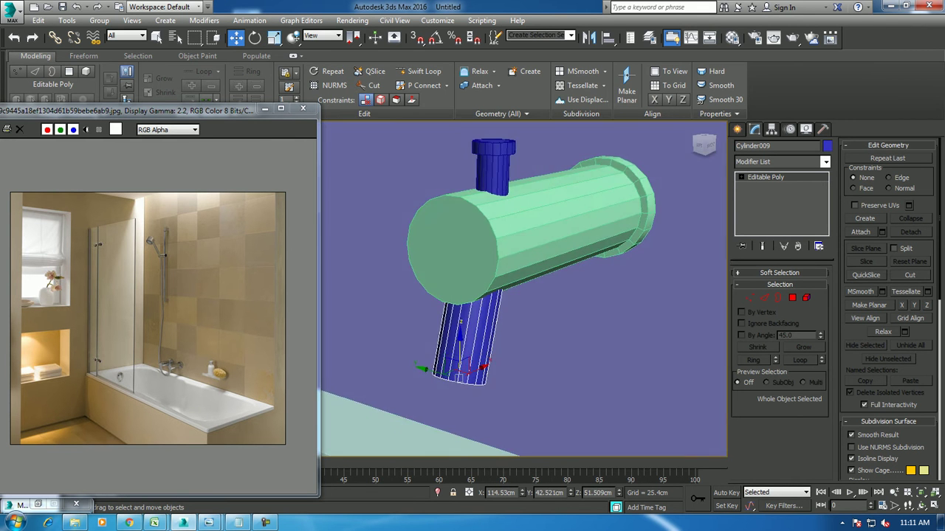
key(4)
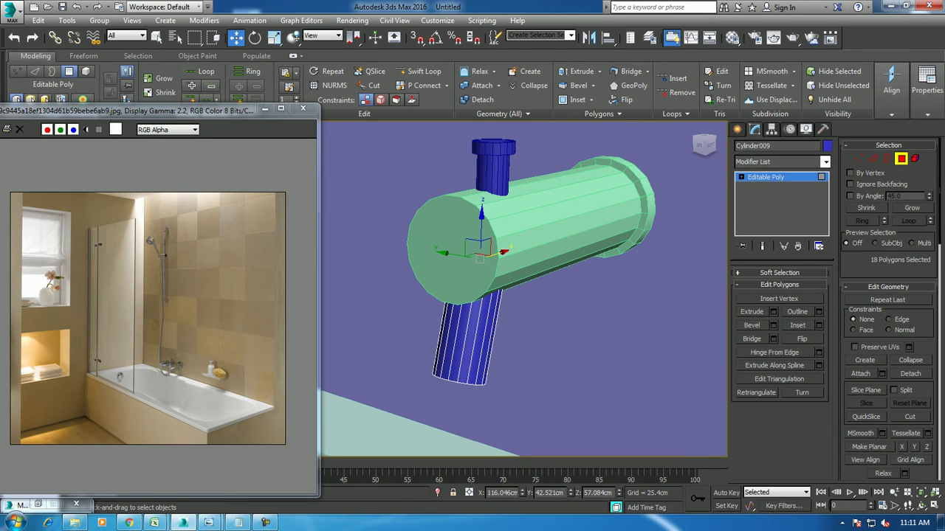
Select the ring of edges around the green tap body's front cap
key(4)
click(583, 214)
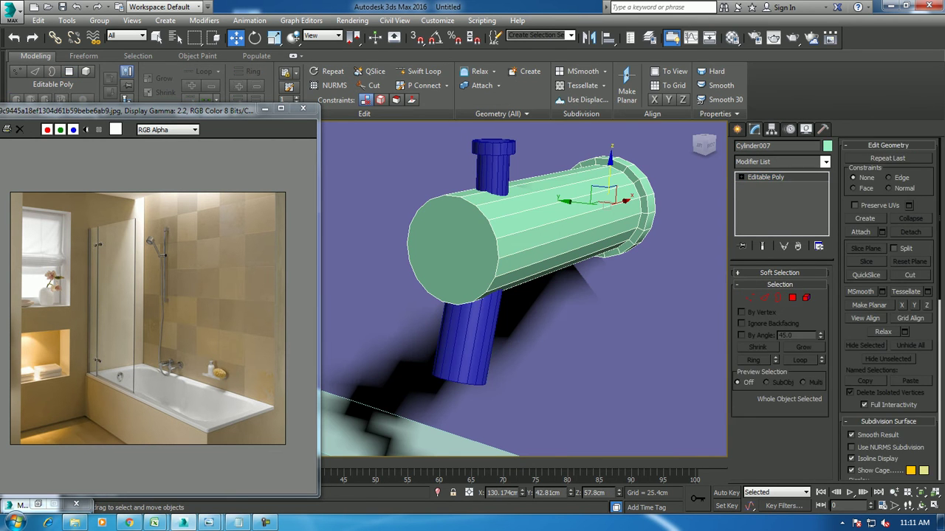
click(765, 297)
click(491, 223)
alt+middle_drag(491, 226, 472, 222)
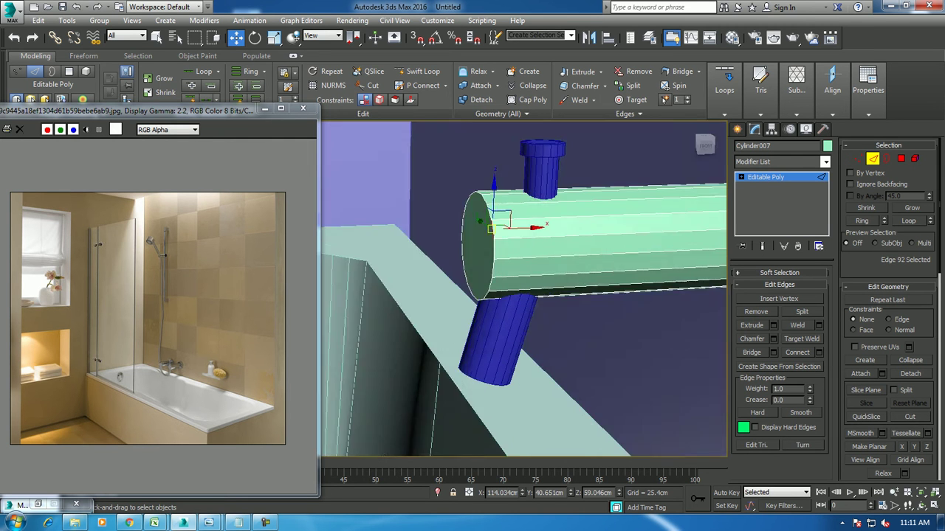
drag(391, 137, 553, 373)
alt+middle_drag(516, 243, 487, 251)
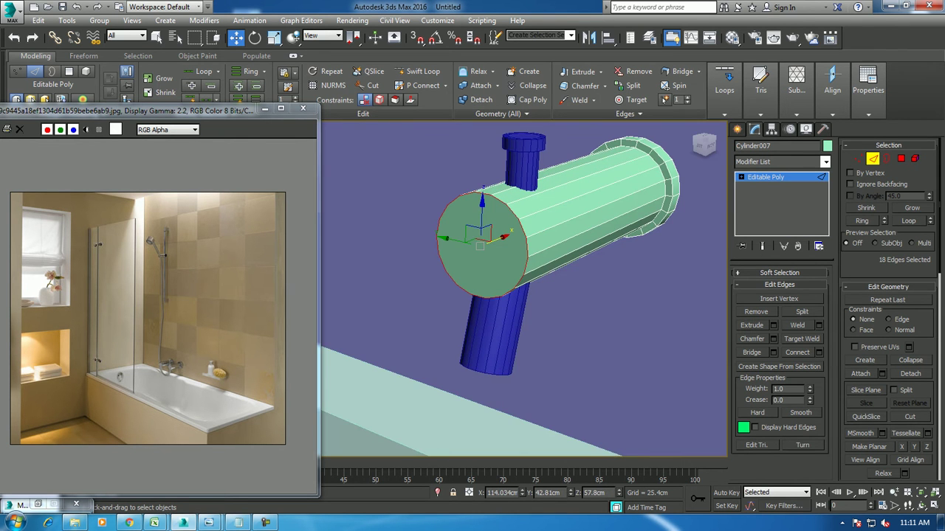
Chamfer the front cap edge ring about 1.477 cm with 7 segments to round it
key(ctrl+shift+c)
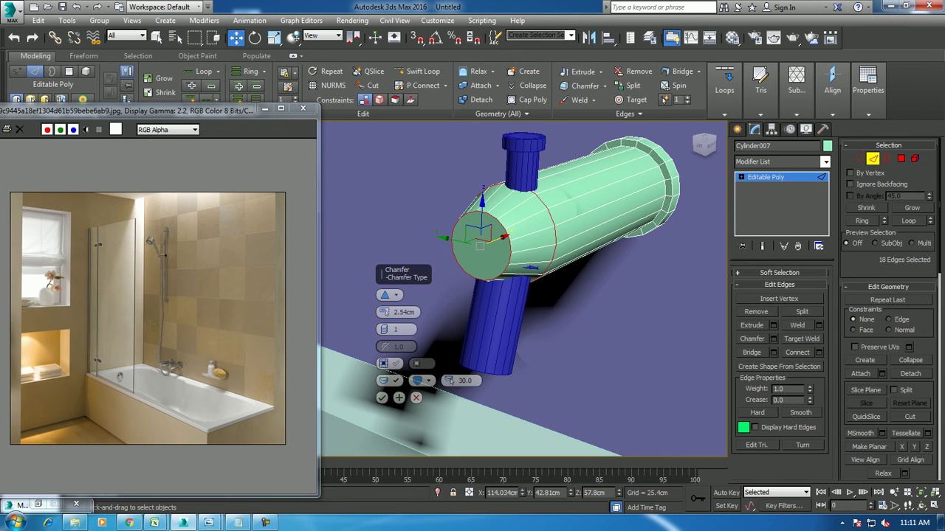
drag(385, 329, 385, 299)
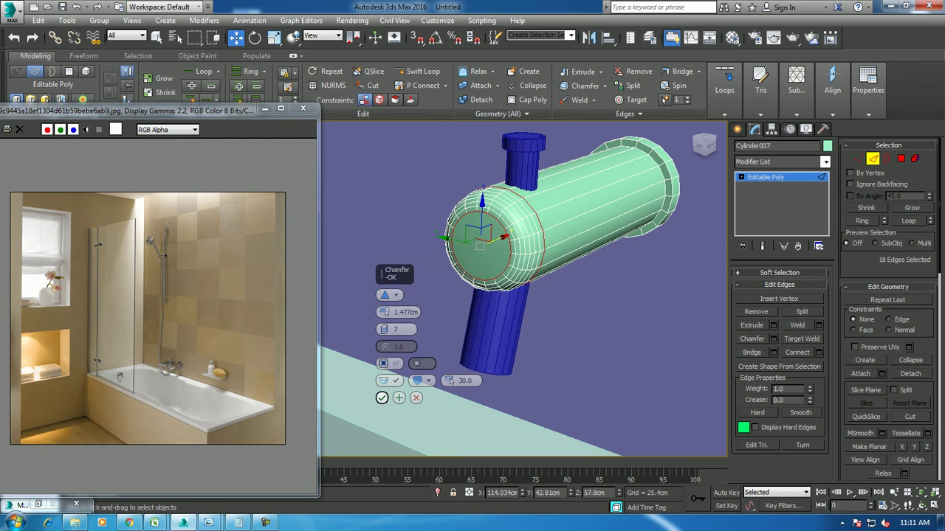
click(382, 397)
scroll(381, 398, down, 5)
alt+middle_drag(472, 295, 443, 258)
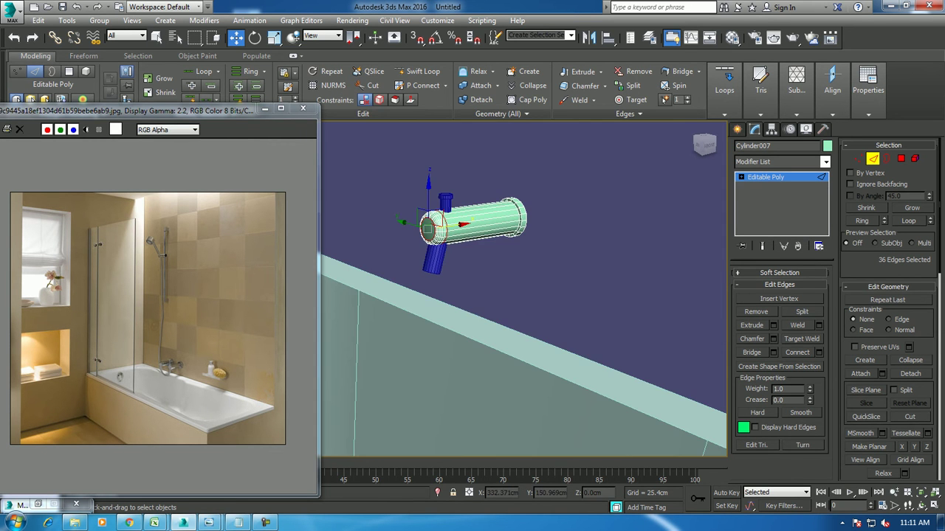
Leave edge editing and end isolation so the whole bathtub scene shows
key(2)
key(alt+q)
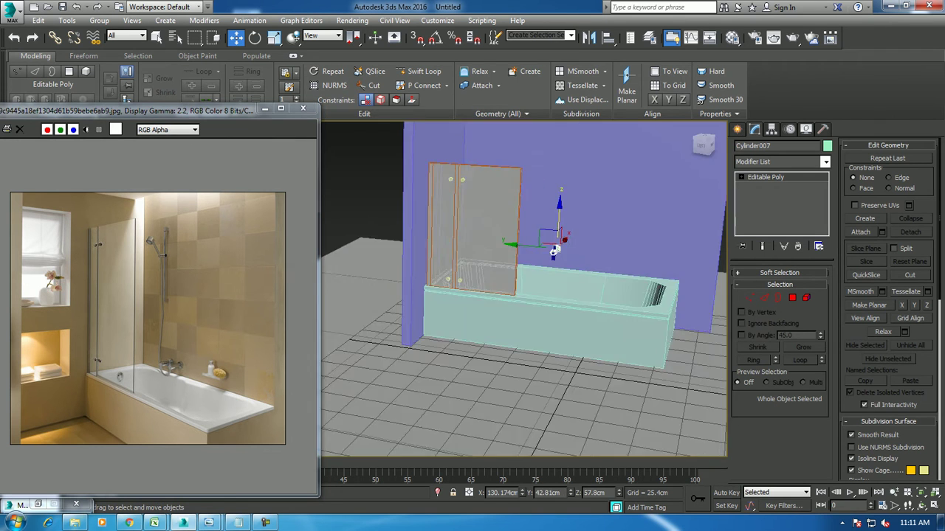
scroll(554, 251, down, 5)
Select all objects in the scene and set their object colour to grey
drag(537, 249, 536, 251)
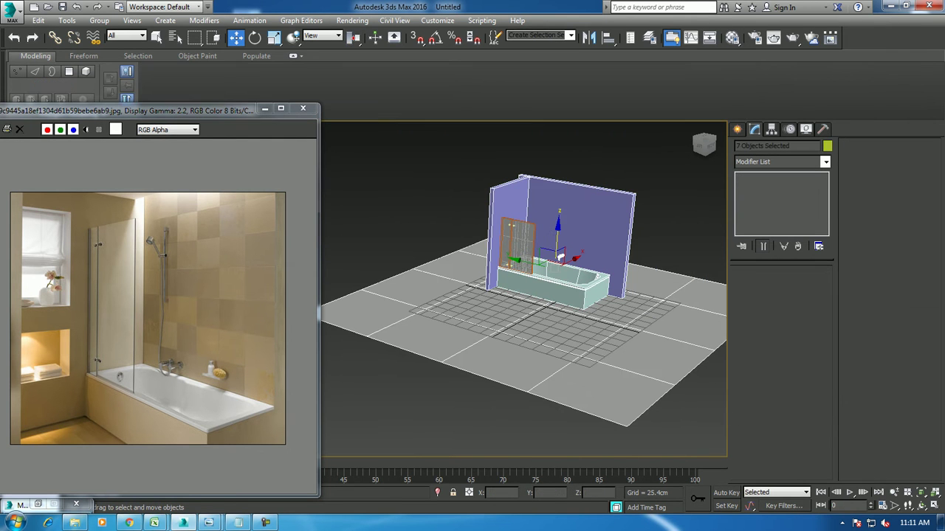
click(827, 145)
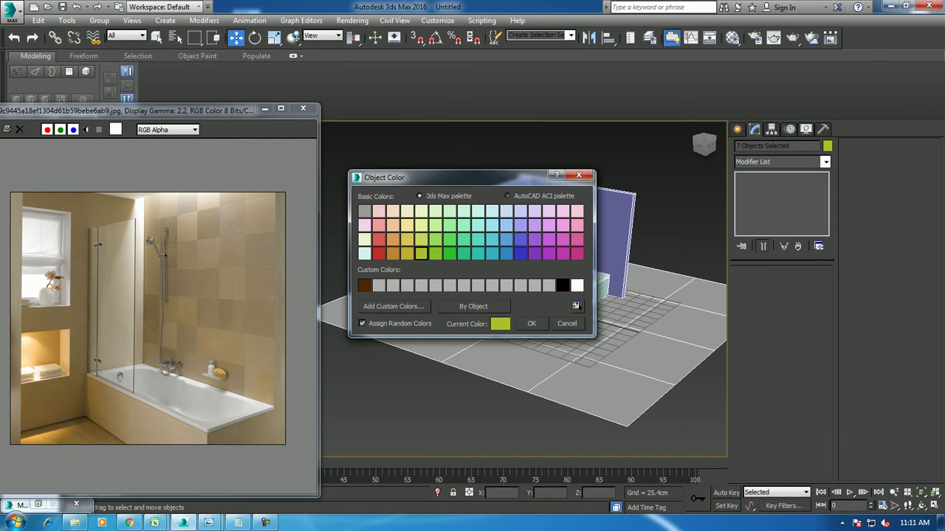
click(532, 323)
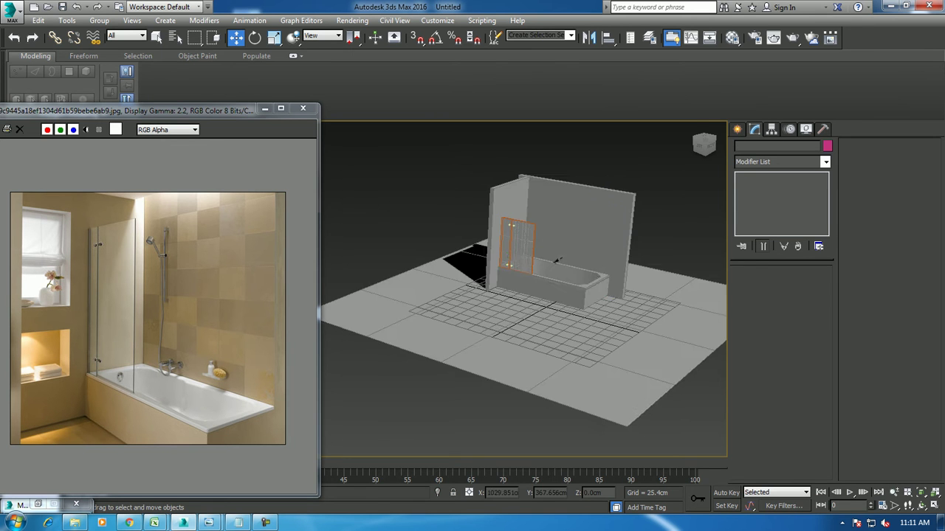
scroll(561, 288, up, 8)
scroll(530, 298, down, 6)
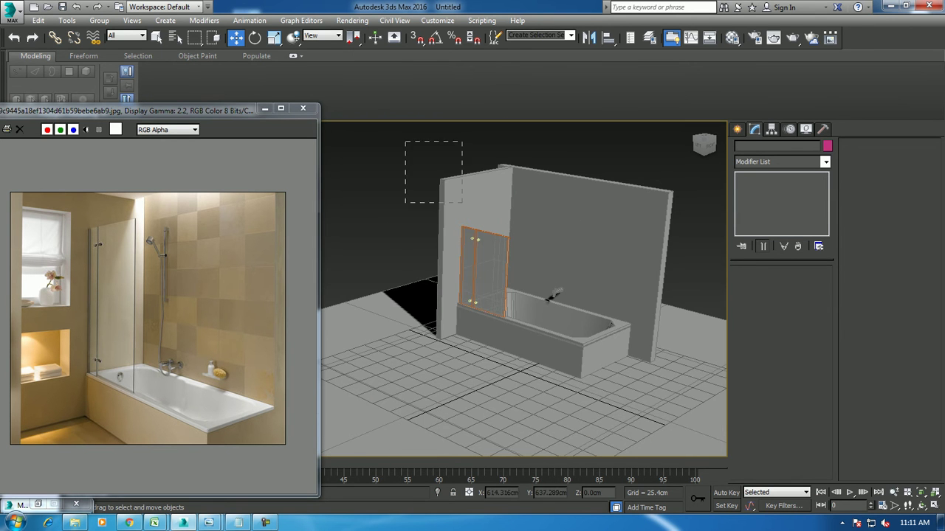
key(ctrl+a)
click(520, 286)
click(531, 324)
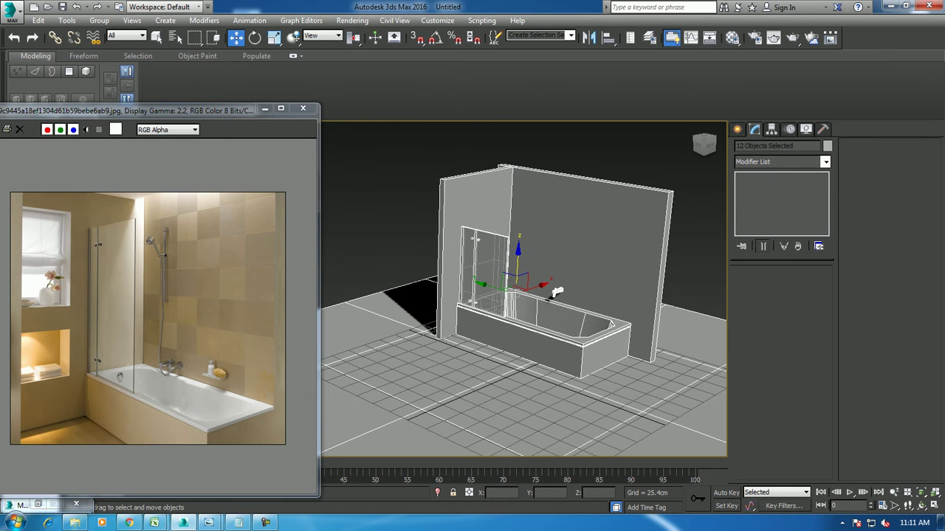
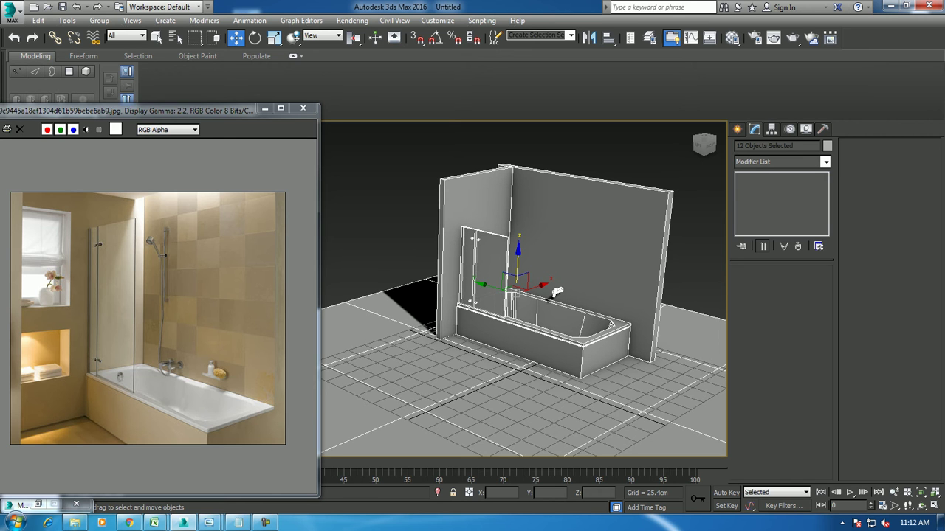
Select the tap objects at the bathtub and frame them in close-up
scroll(583, 324, up, 2)
scroll(583, 325, up, 2)
scroll(583, 324, up, 2)
scroll(583, 324, up, 2)
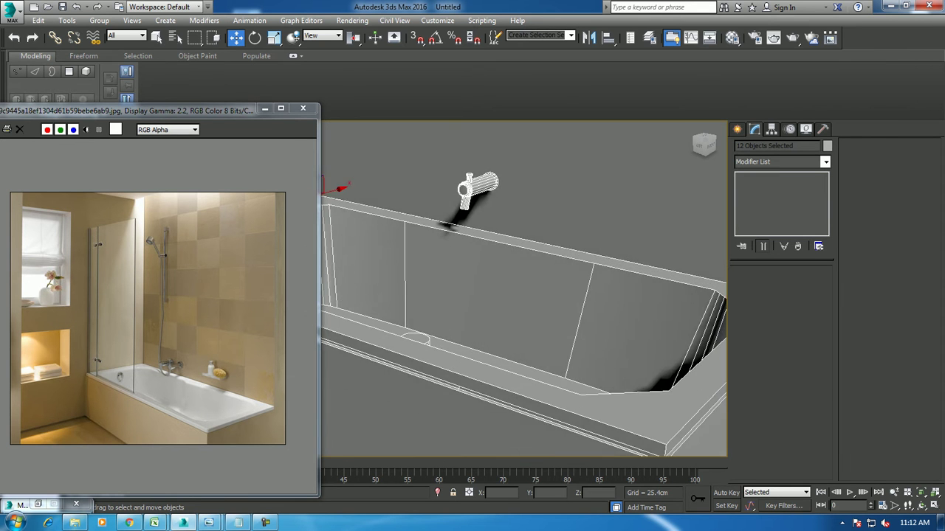
scroll(583, 325, up, 2)
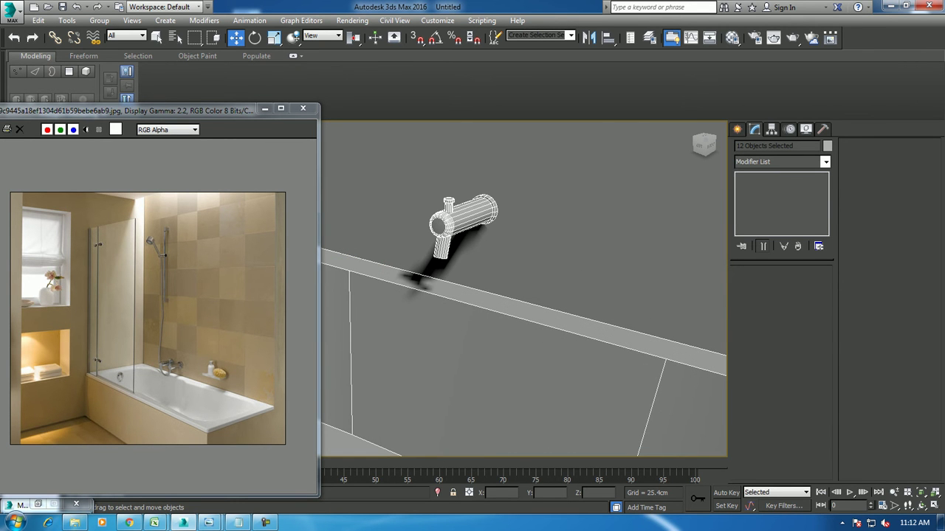
scroll(518, 273, down, 5)
scroll(518, 273, down, 3)
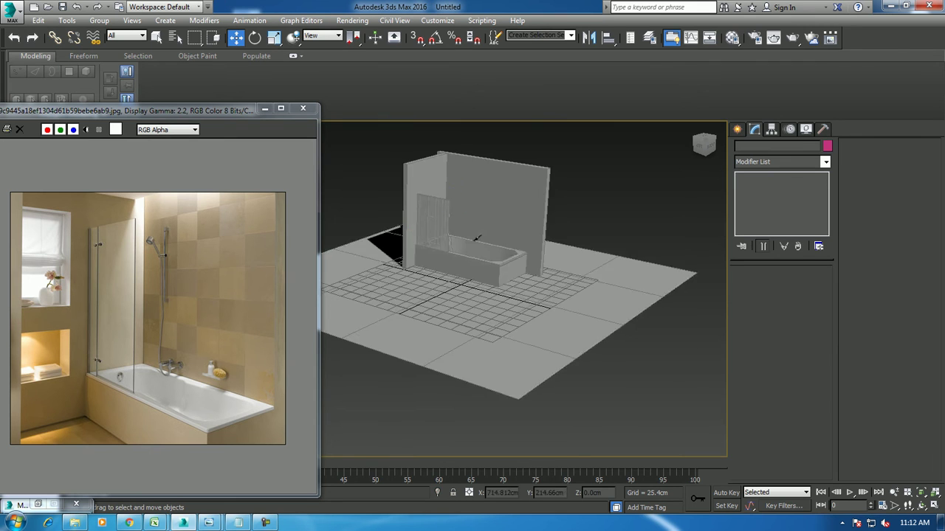
click(518, 273)
drag(559, 168, 590, 236)
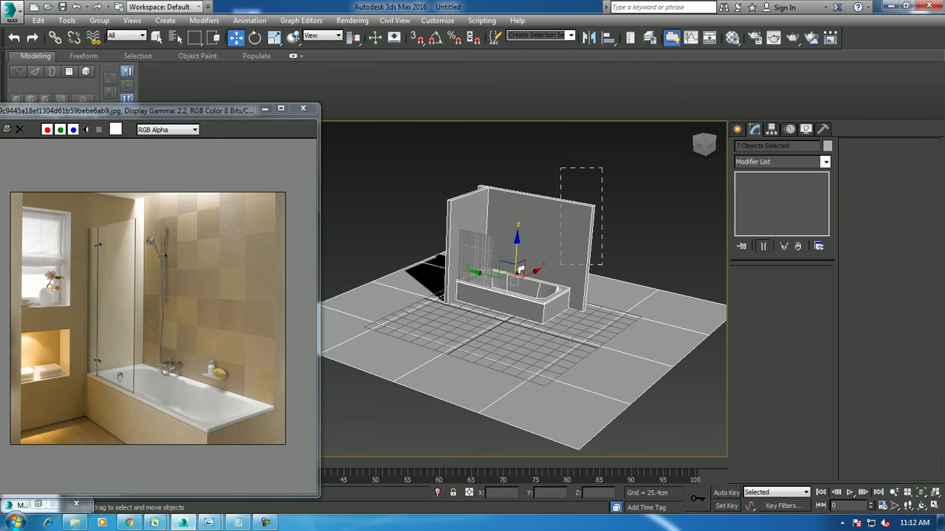
key(z)
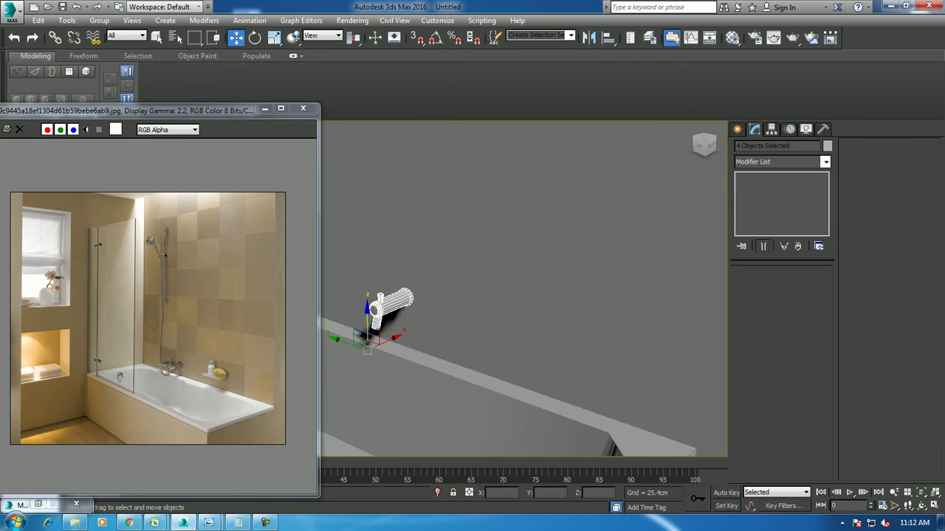
Refine the selection around the tub, deselecting the drain to keep the tap
scroll(521, 288, down, 5)
alt+middle_drag(517, 296, 561, 295)
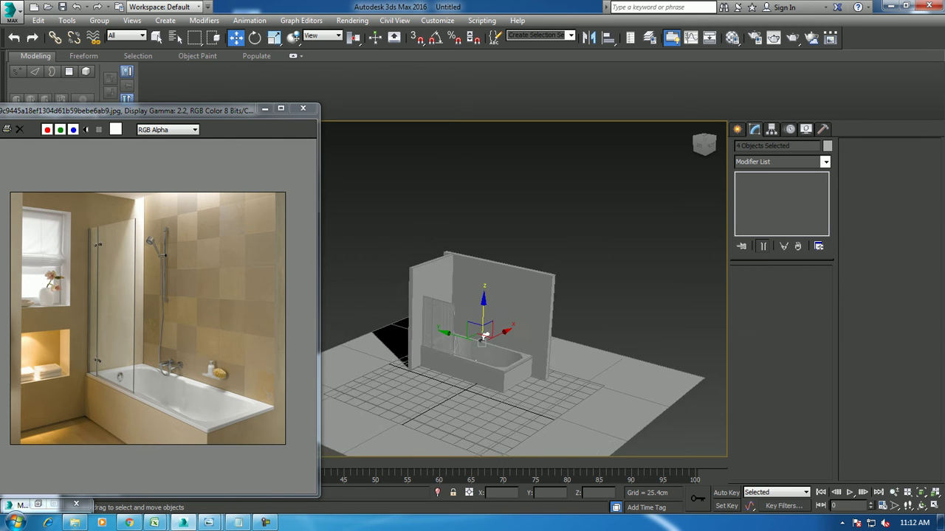
scroll(521, 287, up, 4)
alt+middle_drag(464, 365, 460, 370)
alt+click(460, 369)
scroll(521, 288, down, 5)
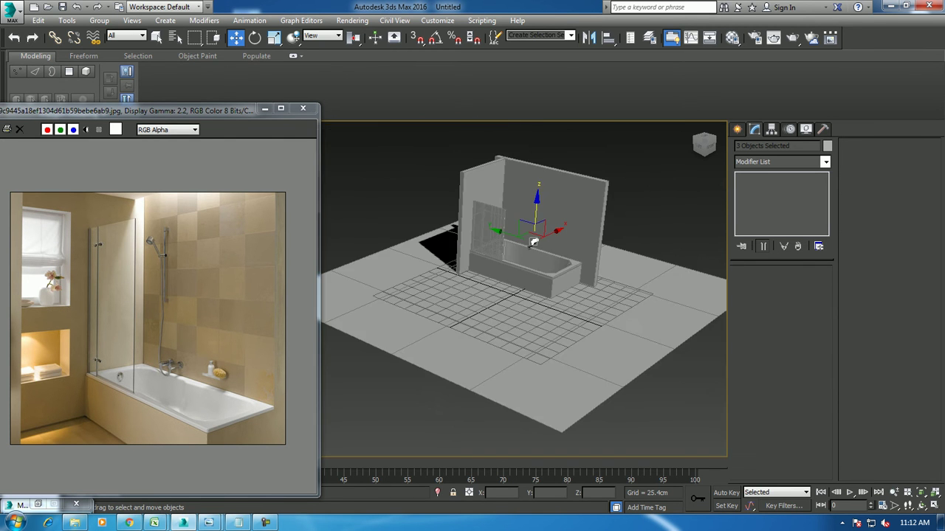
key(ctrl+a)
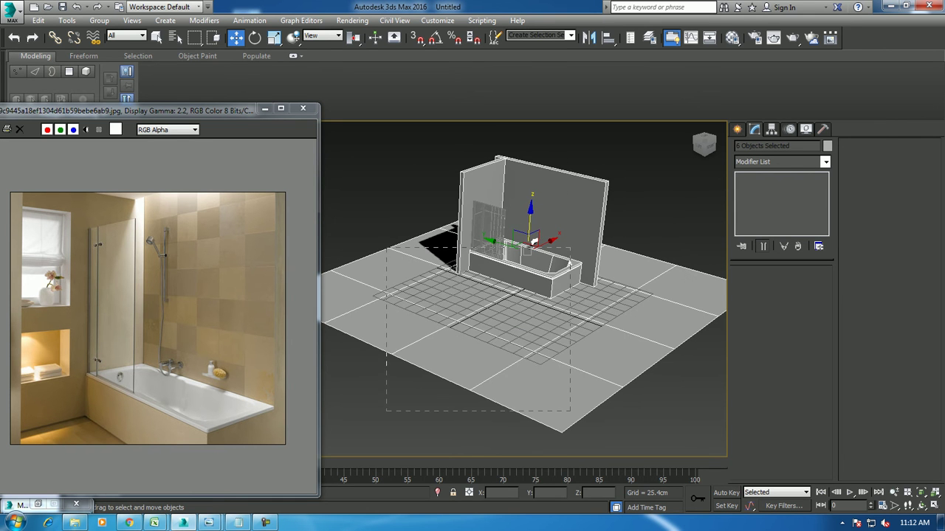
drag(570, 411, 569, 407)
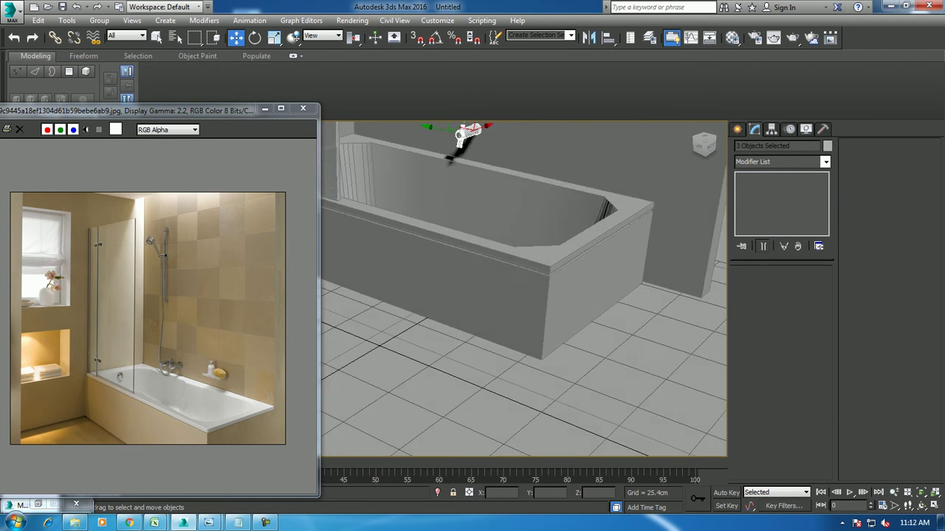
scroll(469, 210, up, 2)
Place a Copy of the tap beside the original on the bathtub rim
shift+drag(470, 209, 441, 193)
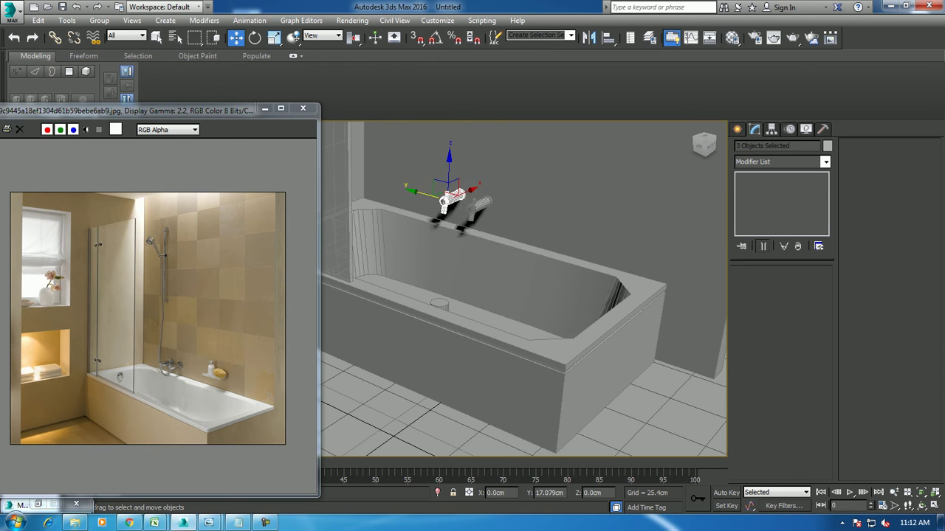
key(Return)
scroll(517, 310, down, 5)
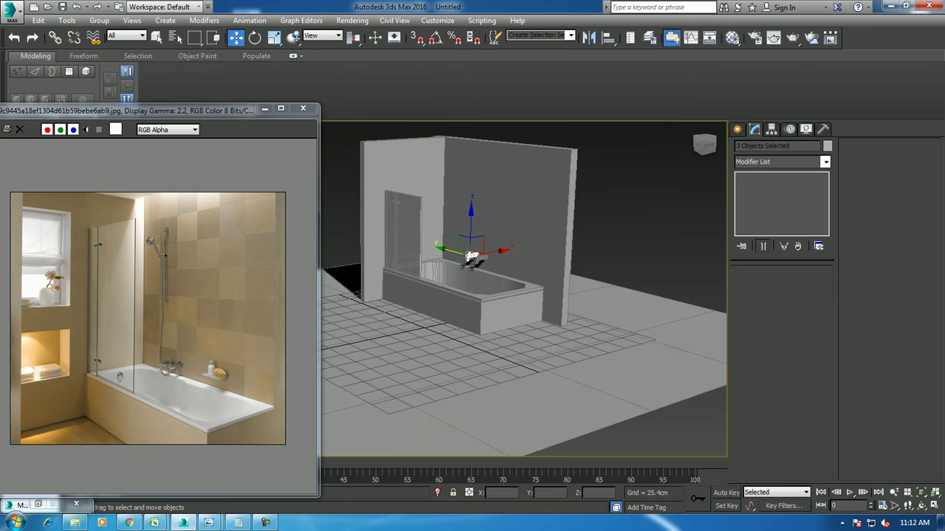
scroll(544, 296, up, 2)
scroll(544, 295, up, 1)
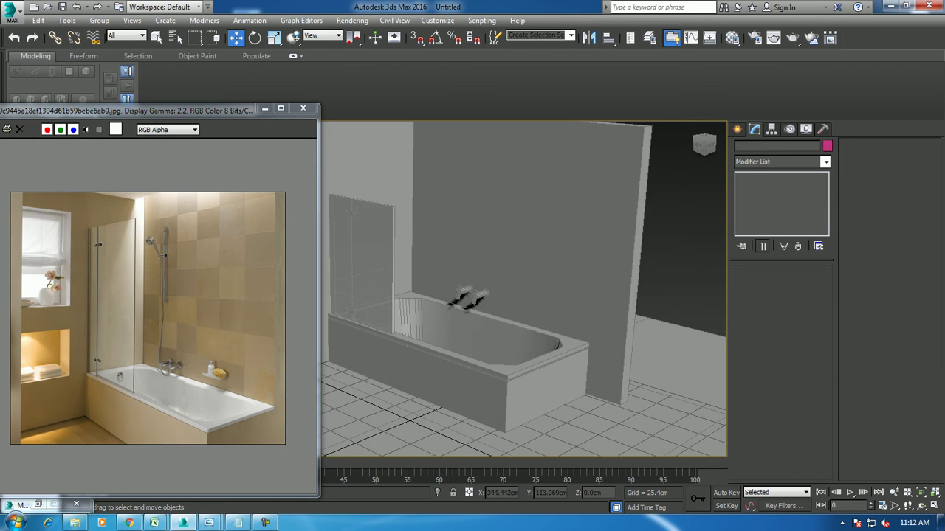
scroll(544, 296, up, 2)
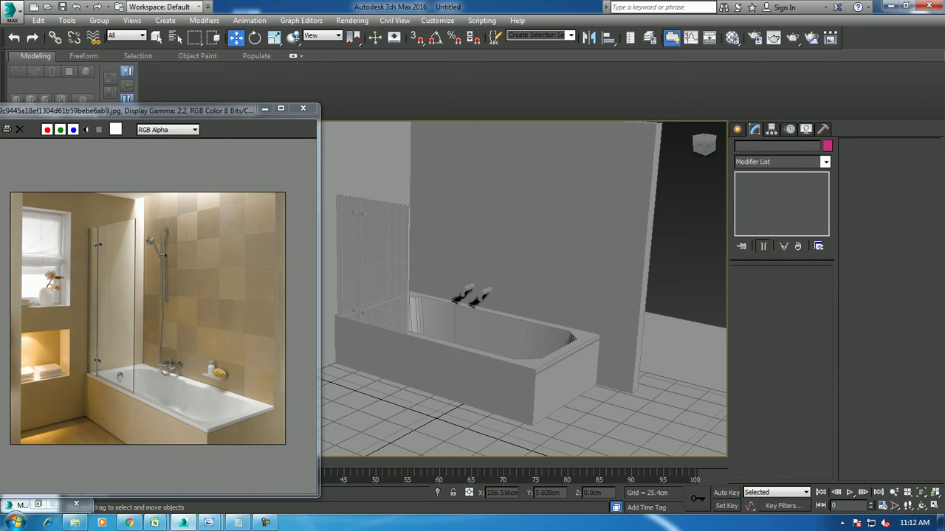
click(736, 129)
Draw a two-point straight Line spline rising vertically from the taps up the wall
click(755, 148)
click(757, 213)
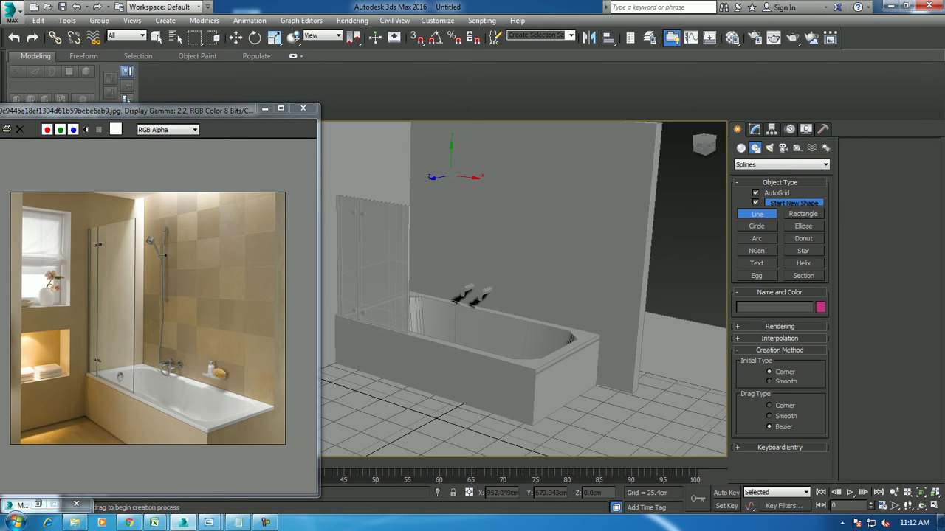
alt+middle_drag(458, 178, 462, 201)
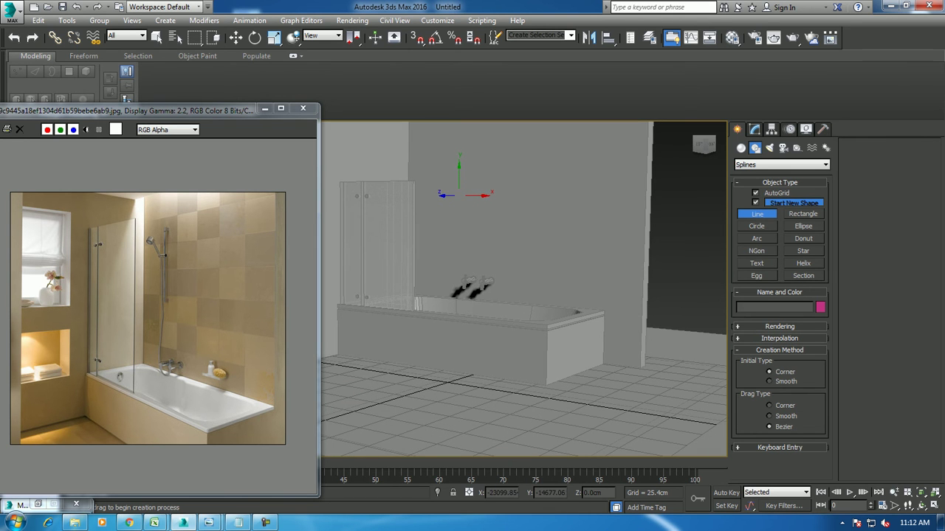
click(458, 195)
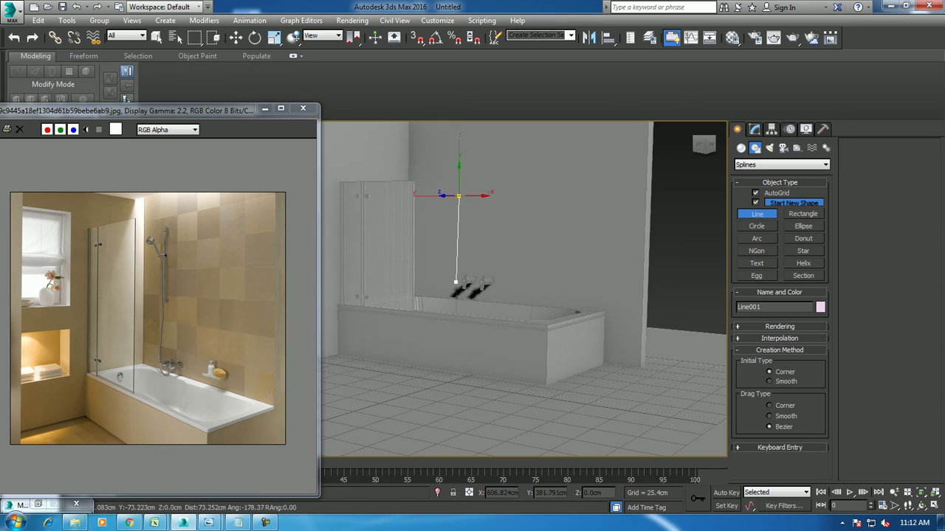
click(455, 281)
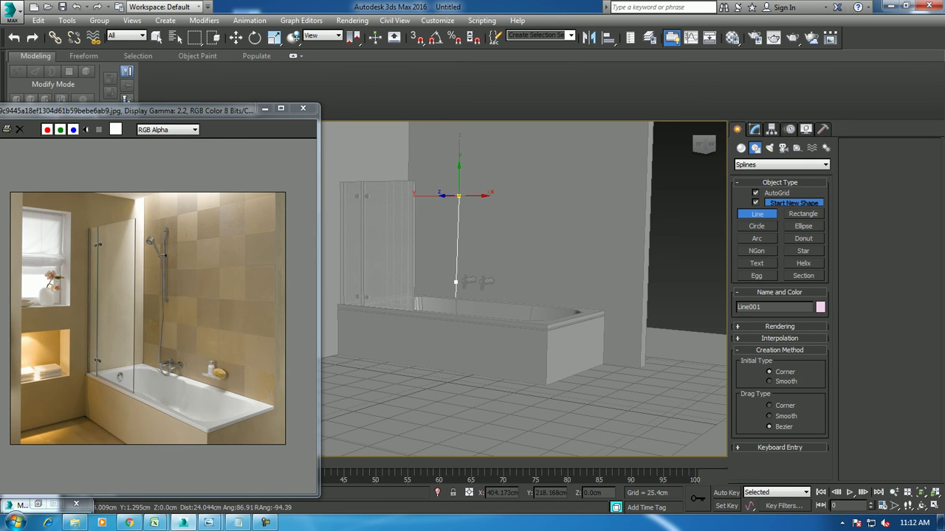
key(w)
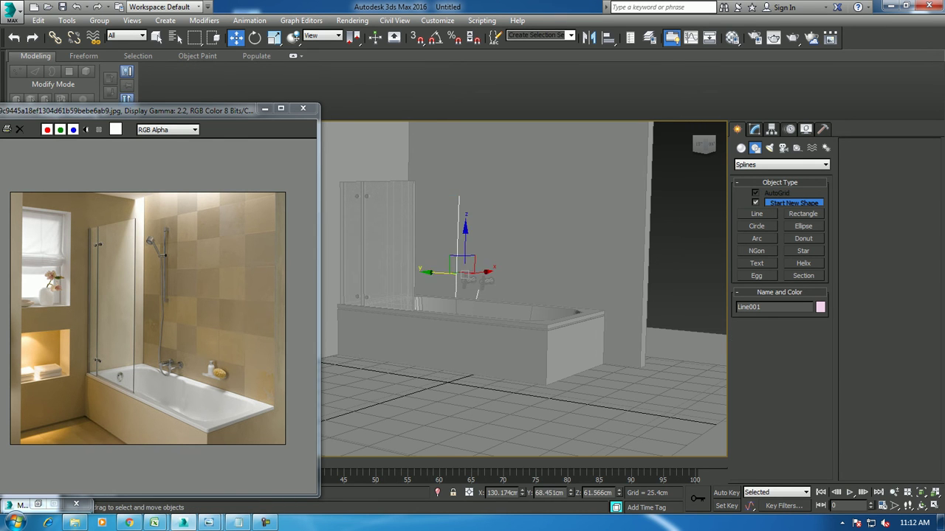
alt+middle_drag(456, 281, 473, 244)
scroll(457, 294, up, 3)
scroll(457, 293, up, 2)
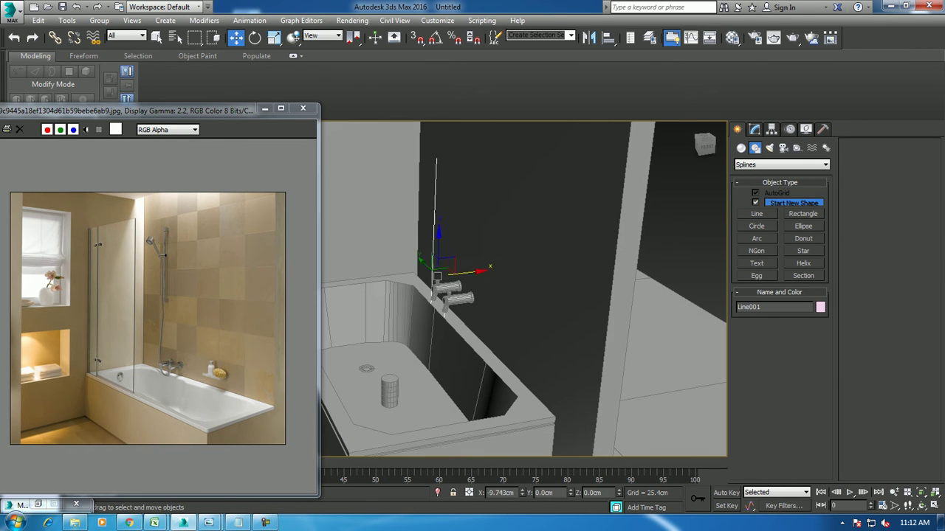
mouse_move(439, 276)
alt+middle_down()
mouse_move(447, 271)
mouse_move(459, 289)
mouse_move(472, 222)
mouse_move(476, 243)
alt+middle_up()
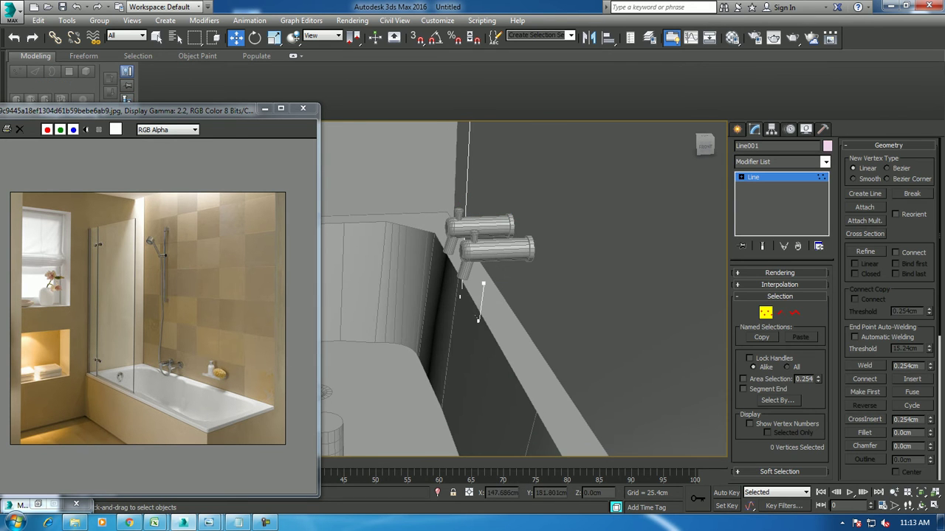
In Vertex mode, raise a line vertex and round the lower corners into a curve
key(1)
click(478, 319)
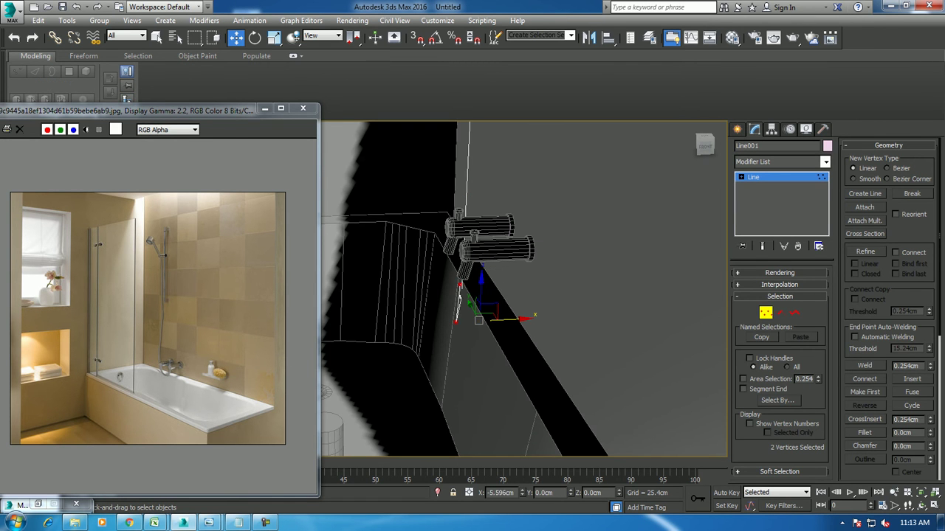
alt+middle_drag(478, 318, 450, 310)
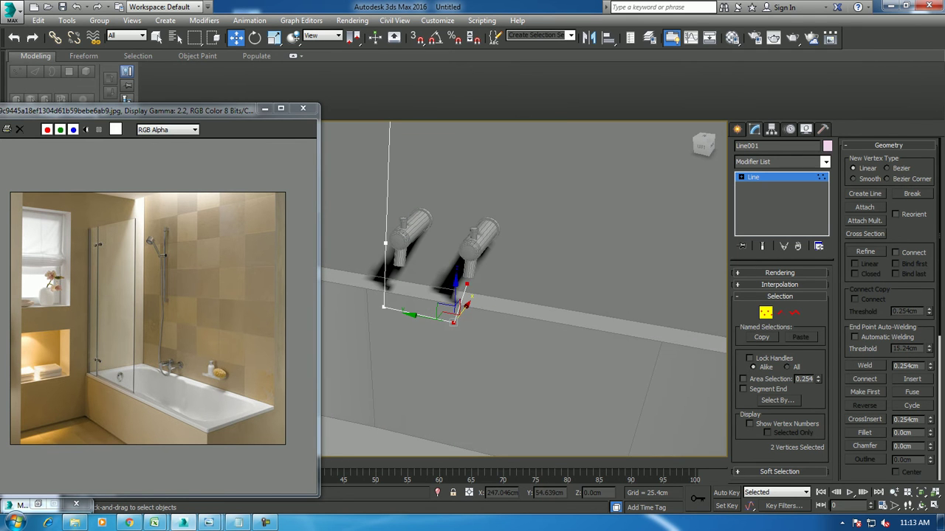
drag(454, 320, 454, 305)
alt+middle_drag(454, 319, 458, 308)
key(F3)
key(F3)
drag(480, 317, 382, 299)
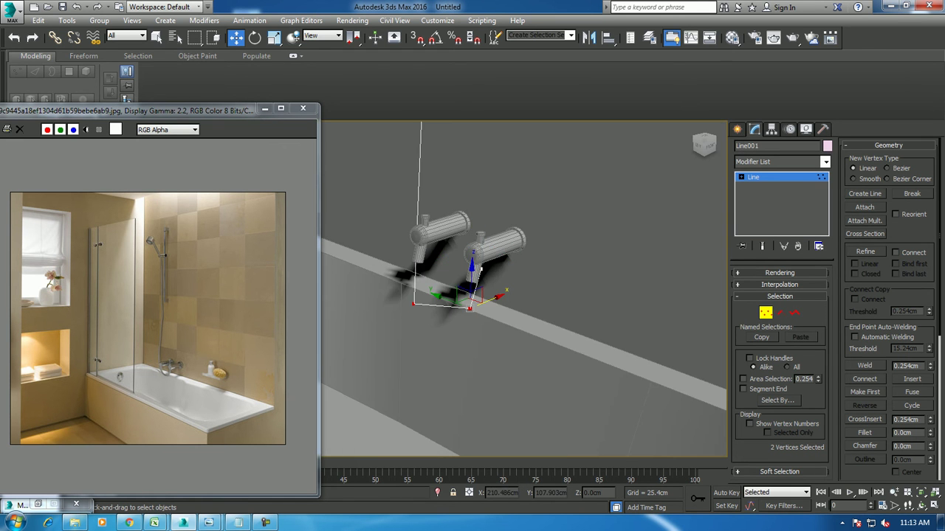
click(913, 379)
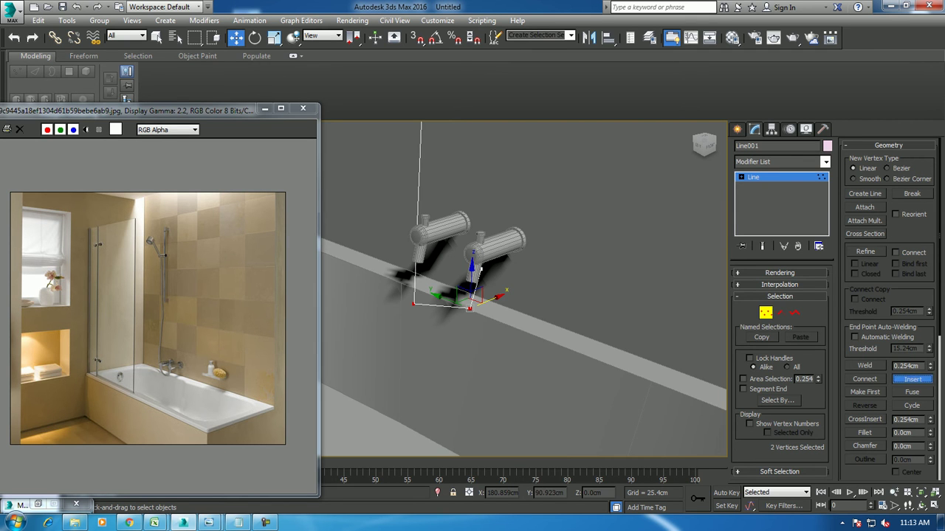
right_click(472, 295)
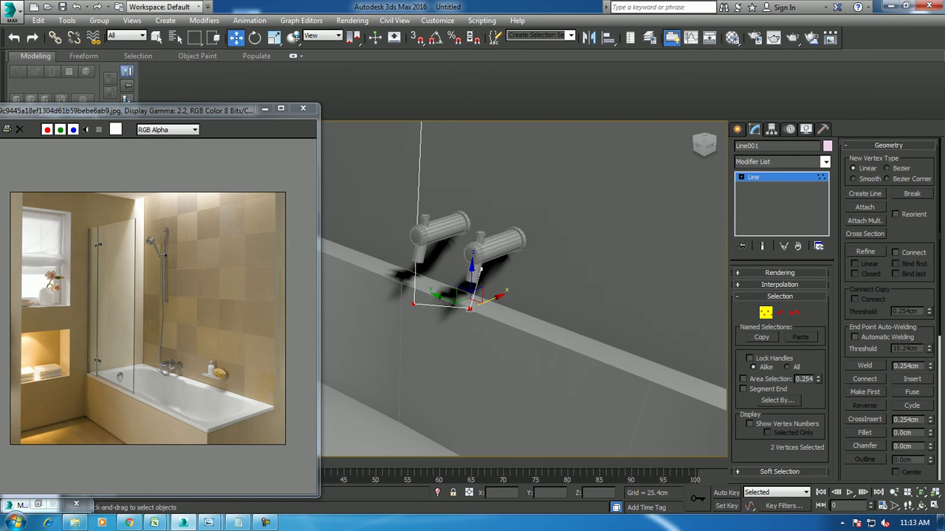
drag(469, 309, 504, 290)
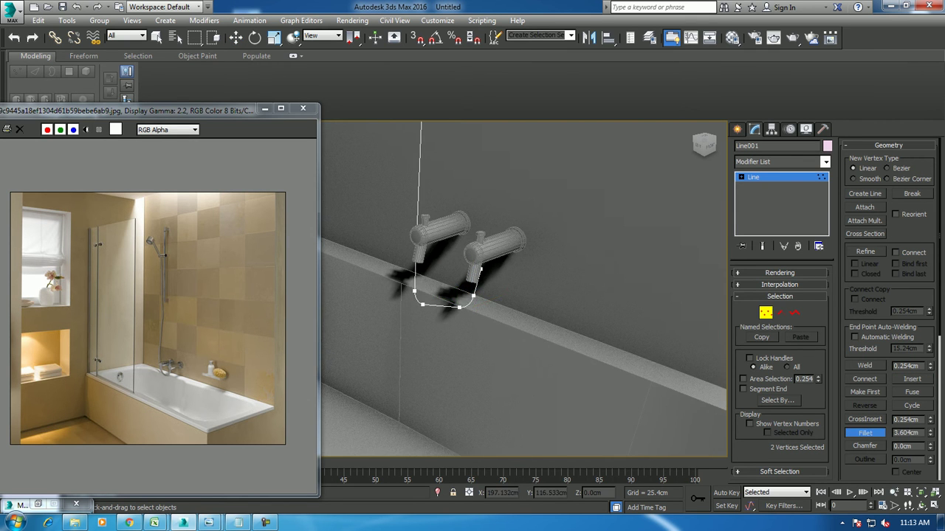
mouse_move(419, 295)
alt+middle_down()
mouse_move(461, 243)
mouse_move(472, 295)
alt+middle_up()
Move the line's top vertex right and add a refined vertex to the line
click(476, 233)
key(w)
drag(476, 233, 492, 231)
mouse_move(492, 231)
alt+middle_down()
mouse_move(480, 281)
mouse_move(461, 258)
alt+middle_up()
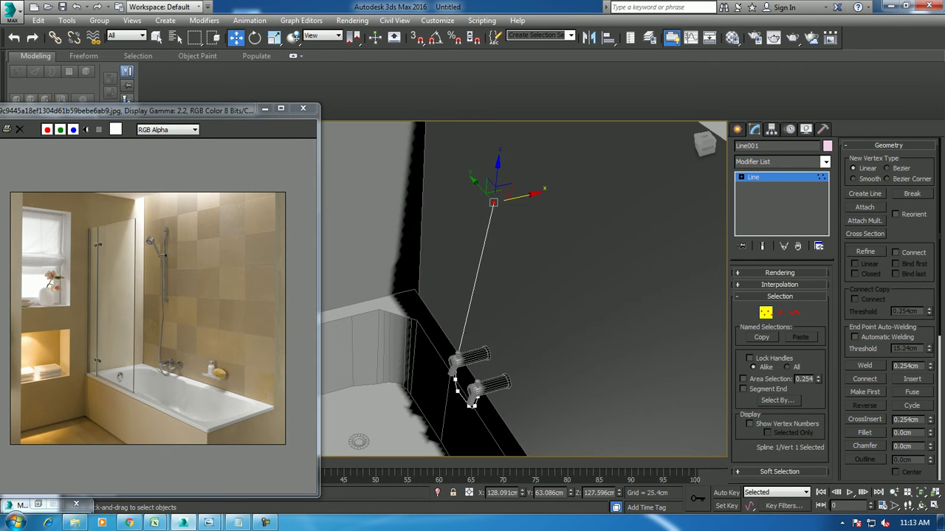
right_click(455, 248)
click(413, 304)
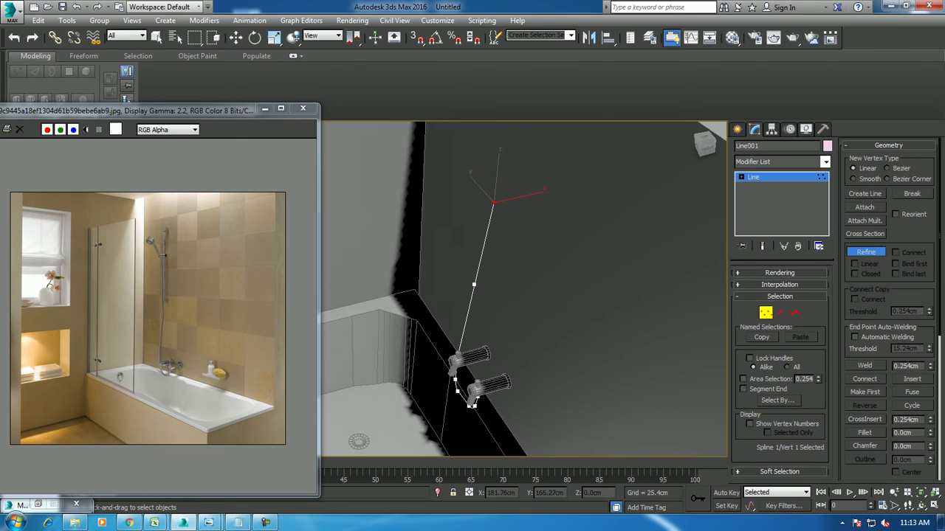
key(w)
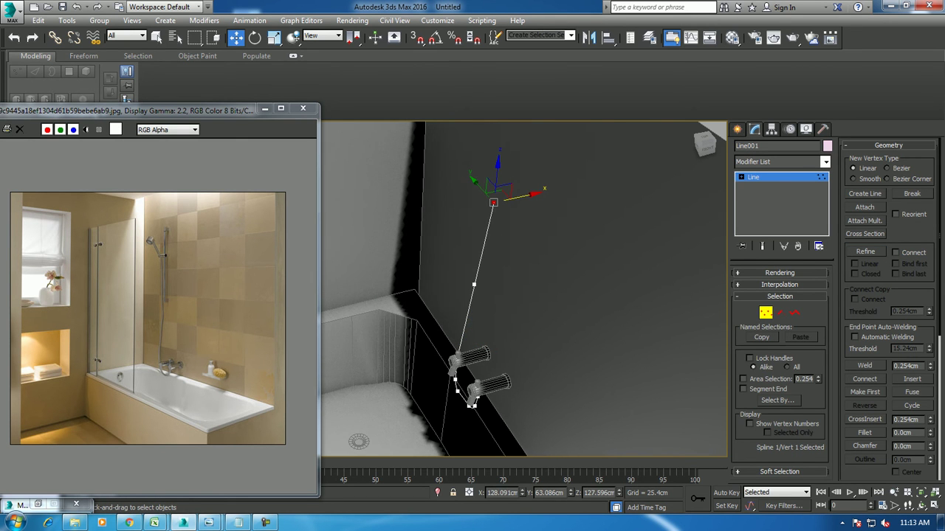
drag(493, 202, 498, 201)
Shift the middle and top vertices to finish the shower-hose path above the taps
click(473, 285)
drag(496, 279, 507, 276)
mouse_move(561, 332)
alt+middle_down()
mouse_move(591, 325)
mouse_move(605, 295)
alt+middle_up()
click(499, 239)
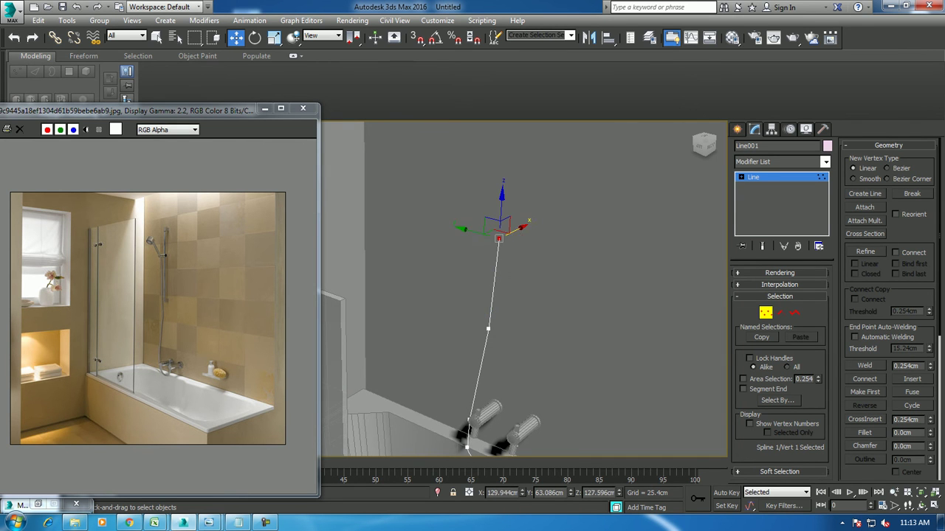
drag(497, 236, 493, 237)
mouse_move(493, 236)
alt+middle_down()
mouse_move(484, 274)
mouse_move(516, 355)
alt+middle_up()
click(736, 129)
Create small Cylinder013 at the line's top and rotate it 90° with Angle Snap
click(741, 147)
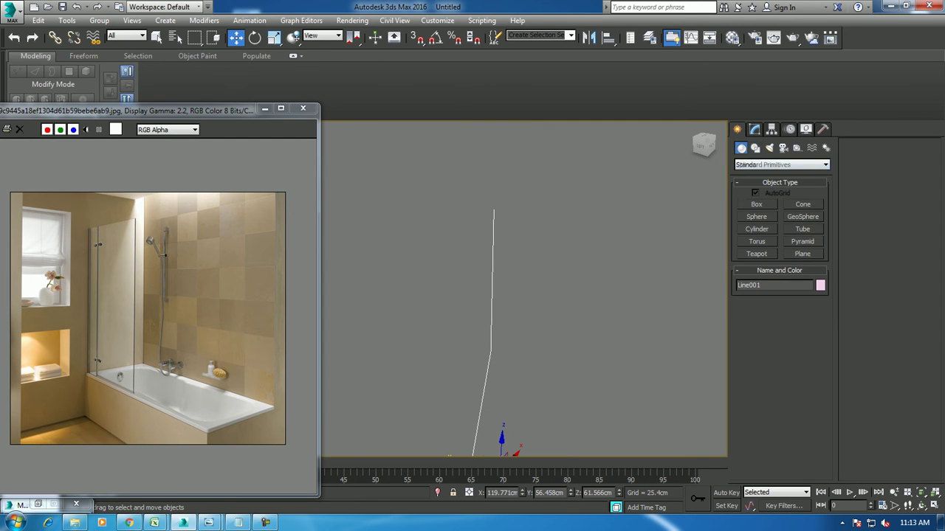
click(756, 229)
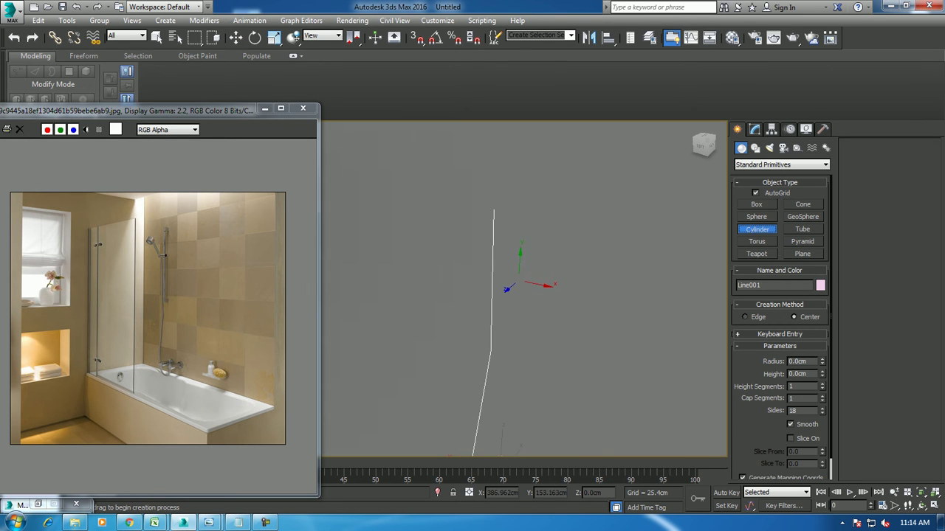
drag(510, 265, 516, 259)
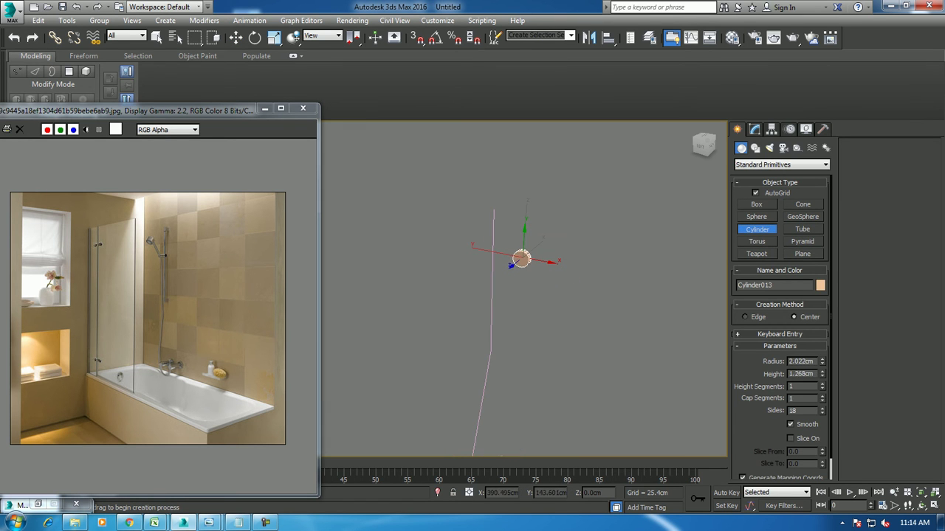
click(517, 259)
right_click(517, 260)
key(e)
mouse_move(526, 271)
mouse_down()
mouse_move(546, 266)
mouse_move(561, 222)
mouse_move(529, 183)
mouse_up()
key(a)
key(w)
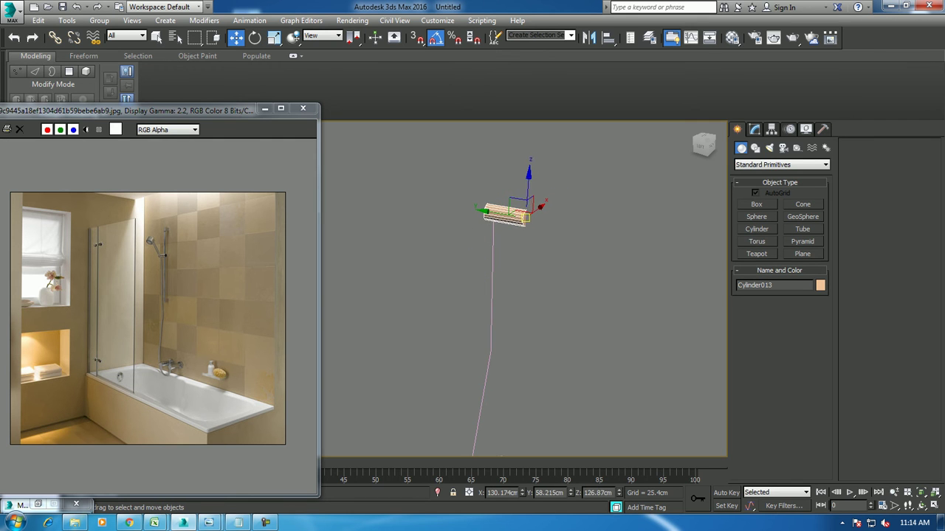
click(561, 310)
Enable In Viewport rendering on Line001 and reduce its thickness to 1.27 cm
click(491, 332)
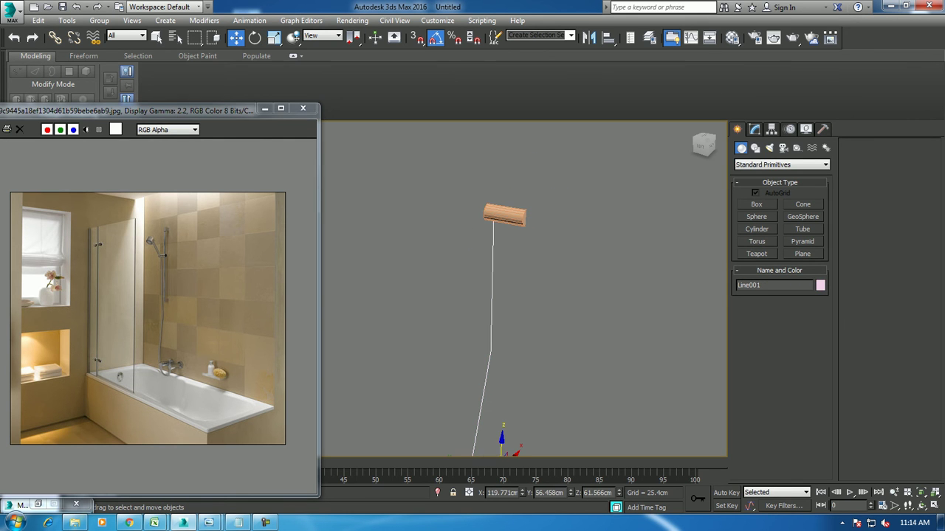
click(754, 129)
click(779, 272)
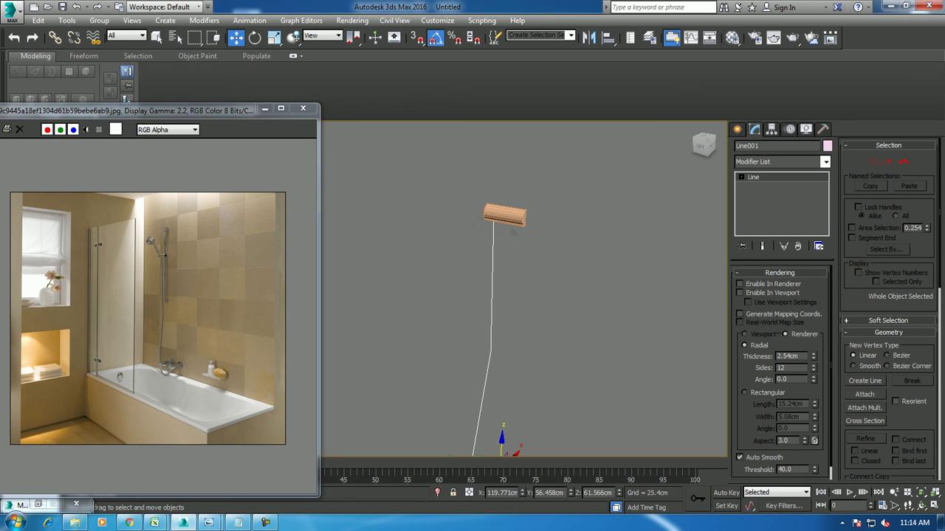
click(739, 292)
drag(812, 356, 812, 391)
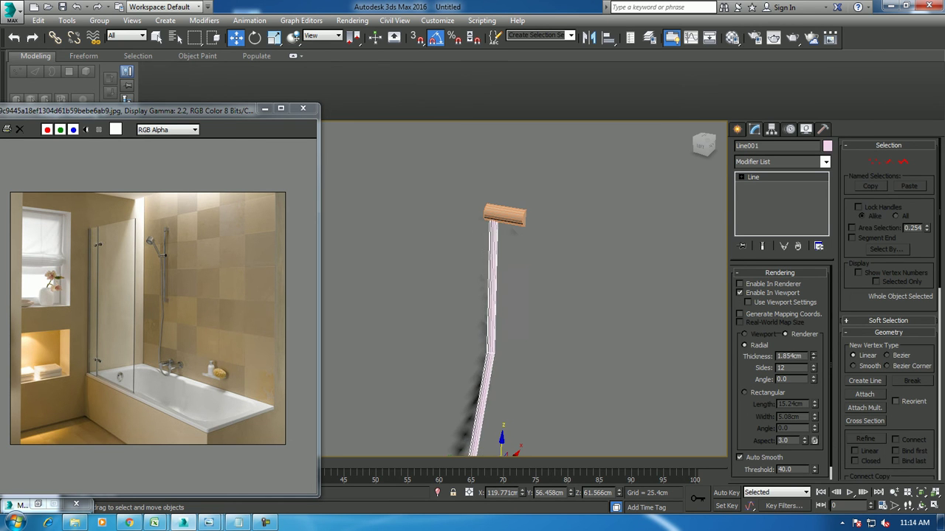
text(1.27)
mouse_move(516, 296)
alt+middle_down()
mouse_move(472, 310)
mouse_move(472, 300)
alt+middle_up()
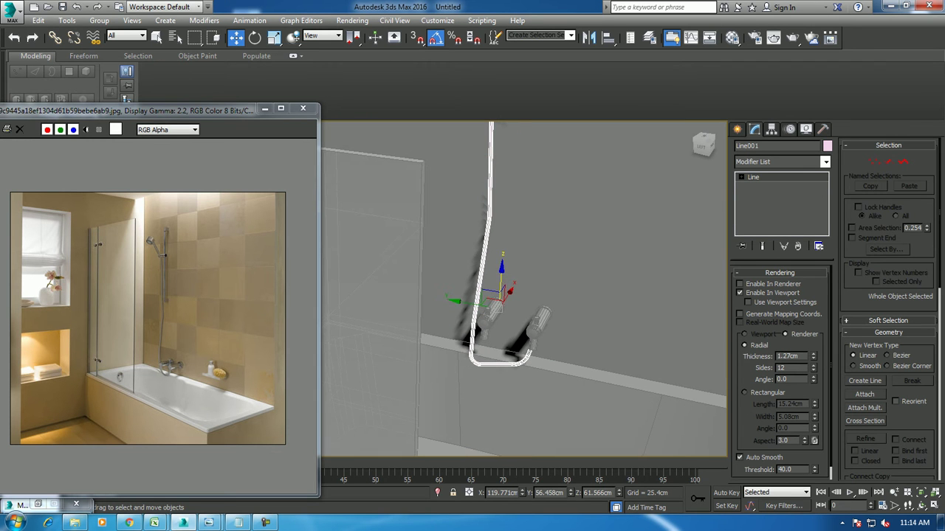
Raise the hose's bend vertices and select its upper vertex
key(1)
drag(453, 384, 451, 372)
drag(473, 325, 473, 325)
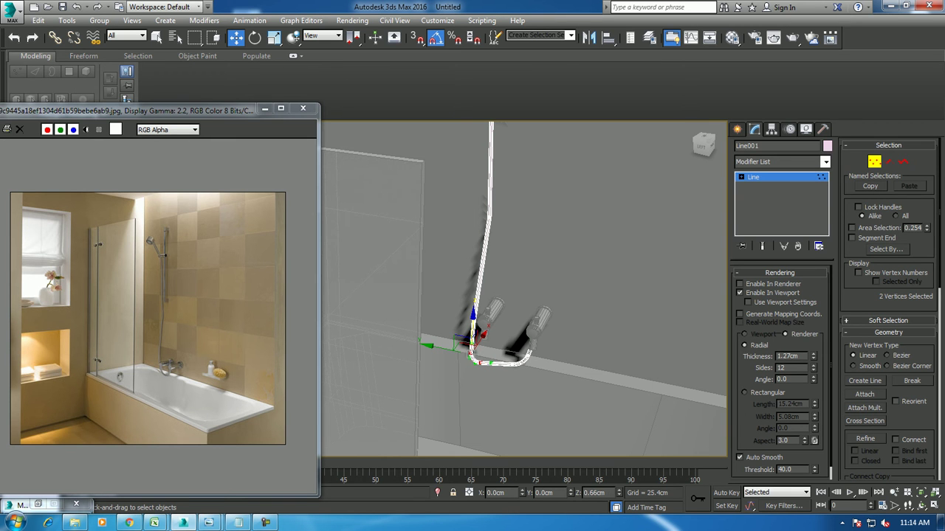
alt+middle_drag(476, 332, 483, 329)
click(499, 216)
mouse_move(499, 215)
alt+middle_down()
mouse_move(497, 293)
mouse_move(460, 302)
alt+middle_up()
alt+middle_drag(516, 295, 487, 324)
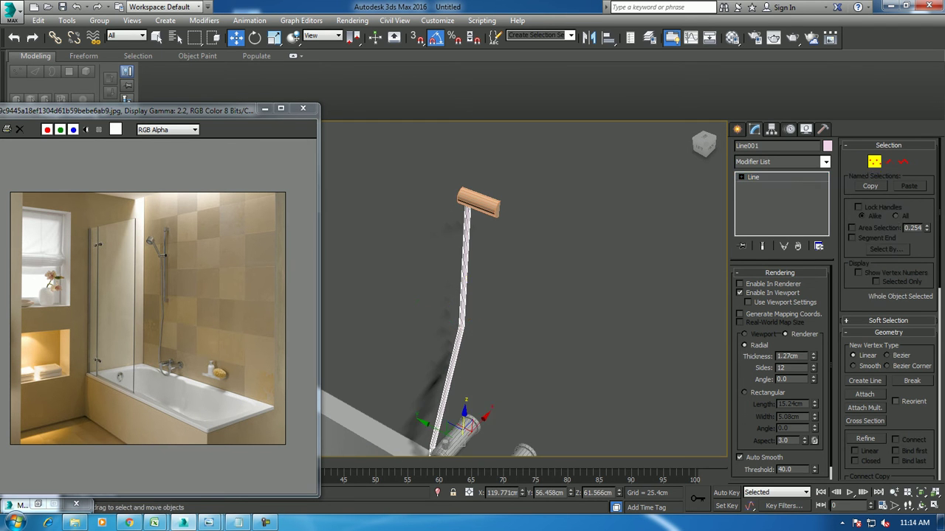
Colour the shower head and hose grey and shift them slightly along X
click(478, 203)
ctrl+click(462, 296)
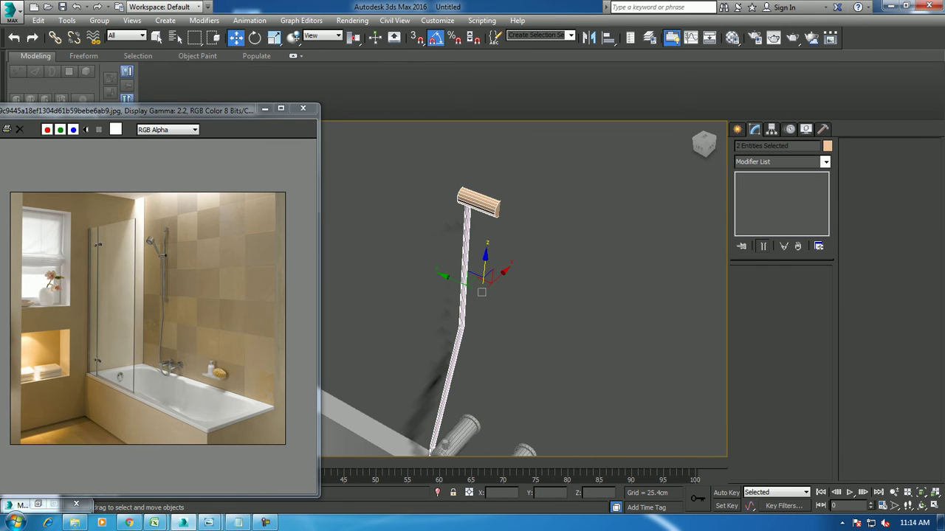
click(826, 146)
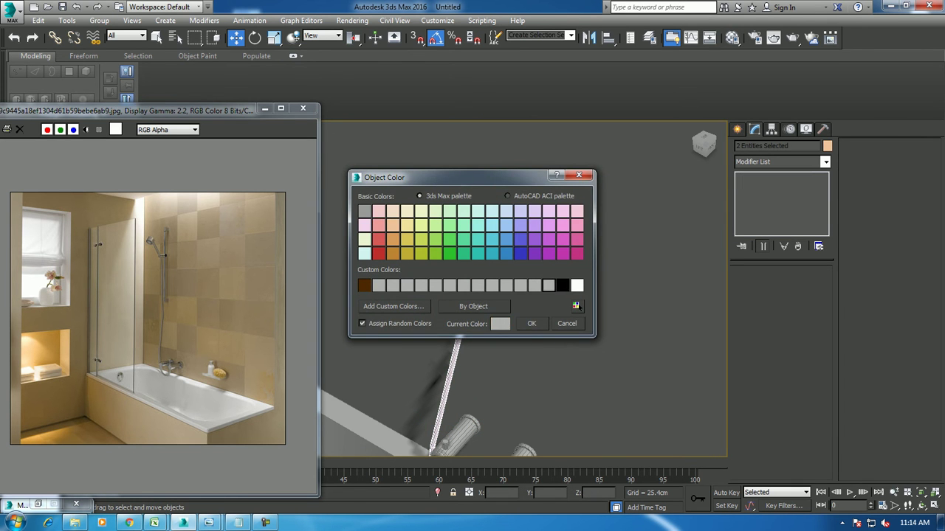
click(532, 323)
drag(493, 279, 491, 280)
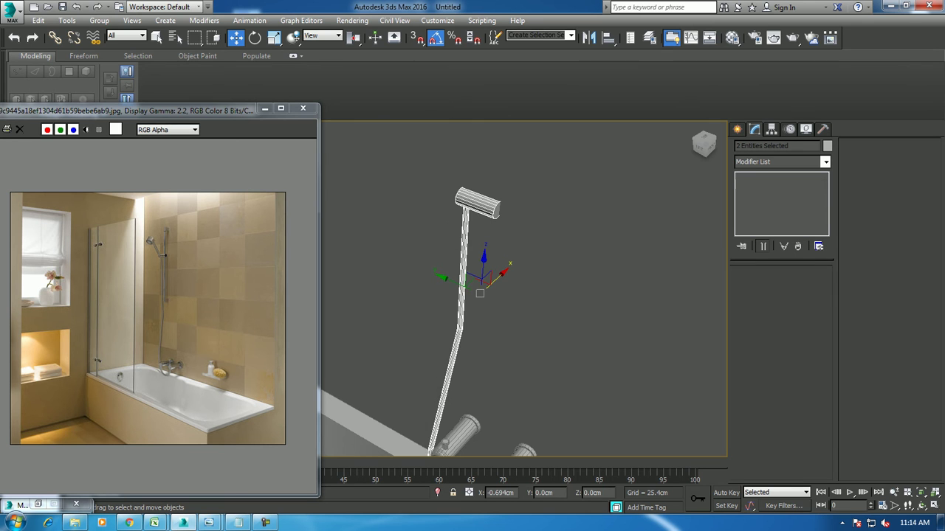
mouse_move(480, 346)
middle_down()
mouse_move(490, 221)
mouse_move(516, 221)
middle_up()
Raise the hose's bottom vertices and set its middle vertex to Smooth
click(487, 221)
key(1)
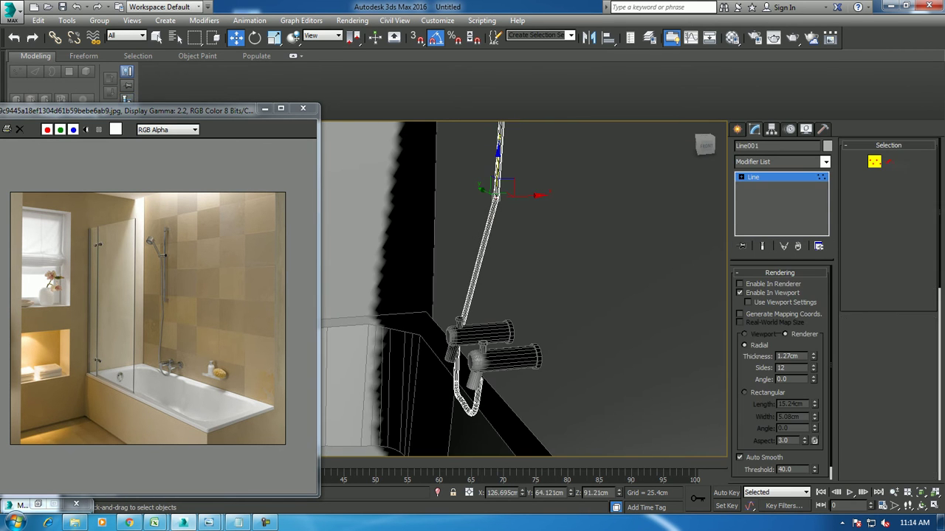
drag(458, 347, 487, 410)
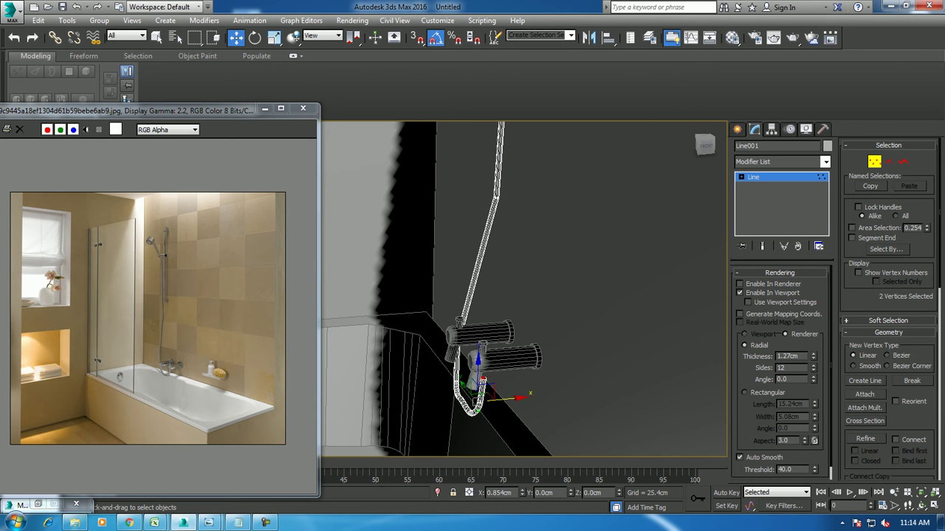
drag(479, 362, 484, 338)
mouse_move(484, 338)
alt+middle_down()
mouse_move(516, 347)
mouse_move(532, 325)
alt+middle_up()
click(474, 283)
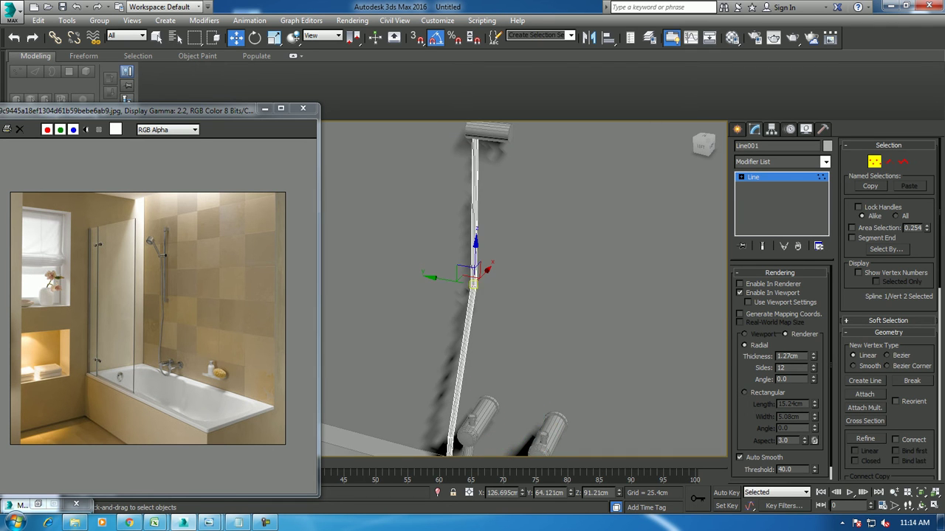
right_click(469, 283)
click(447, 222)
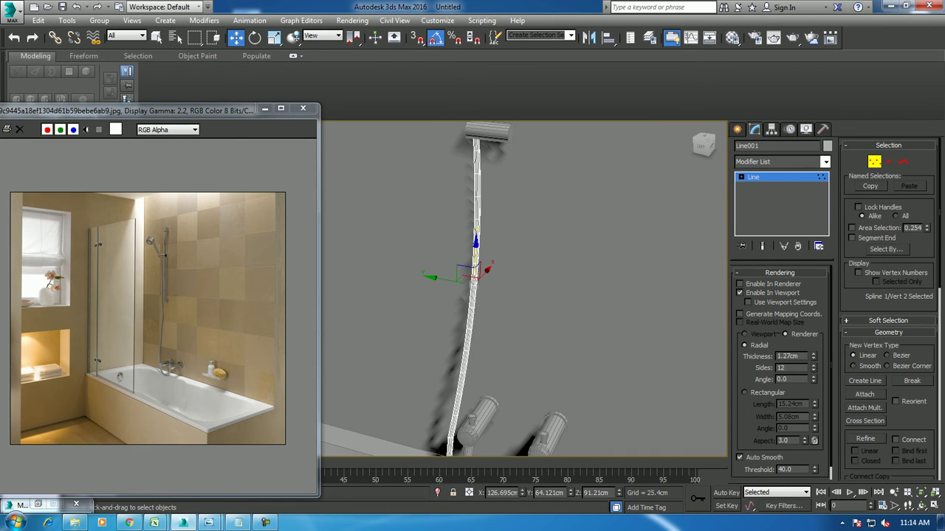
alt+middle_drag(532, 325, 509, 273)
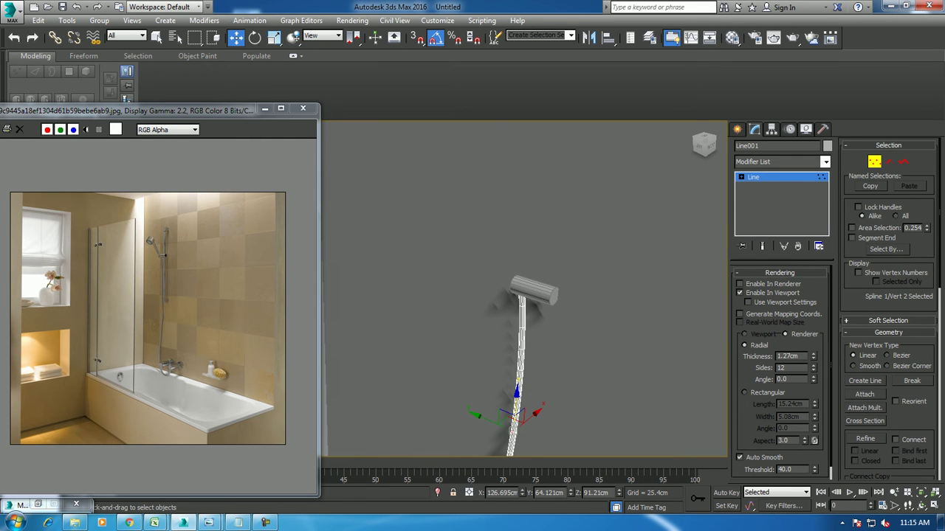
click(737, 130)
Create a new disc-shaped cylinder above the shower head and zoom to it in Left view
click(757, 228)
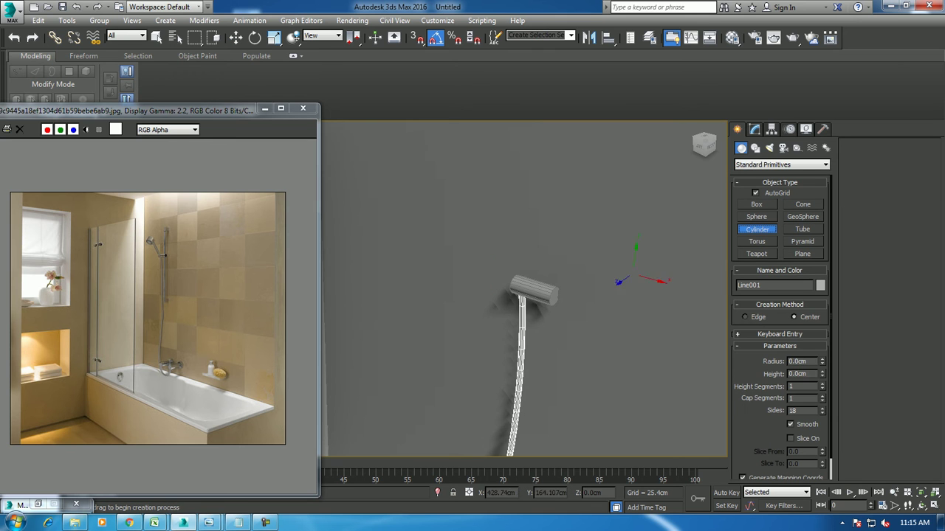
drag(487, 235, 499, 237)
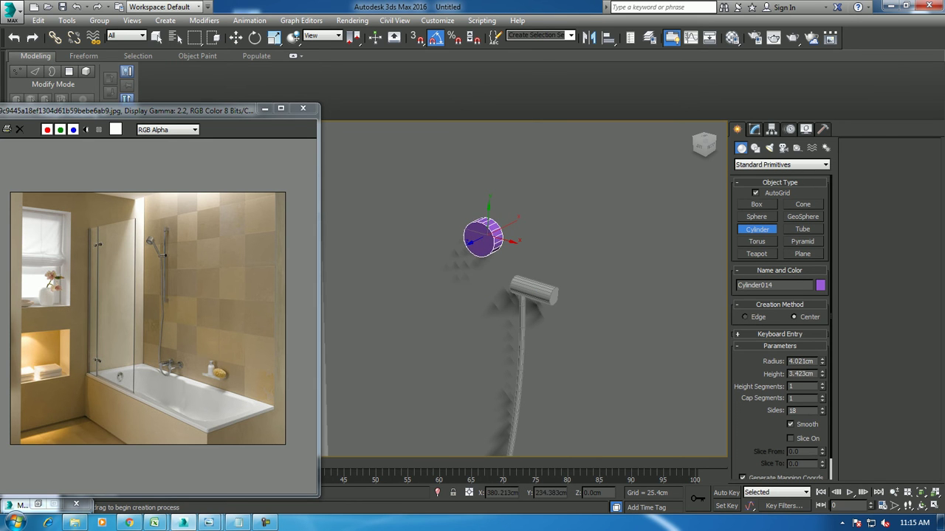
key(w)
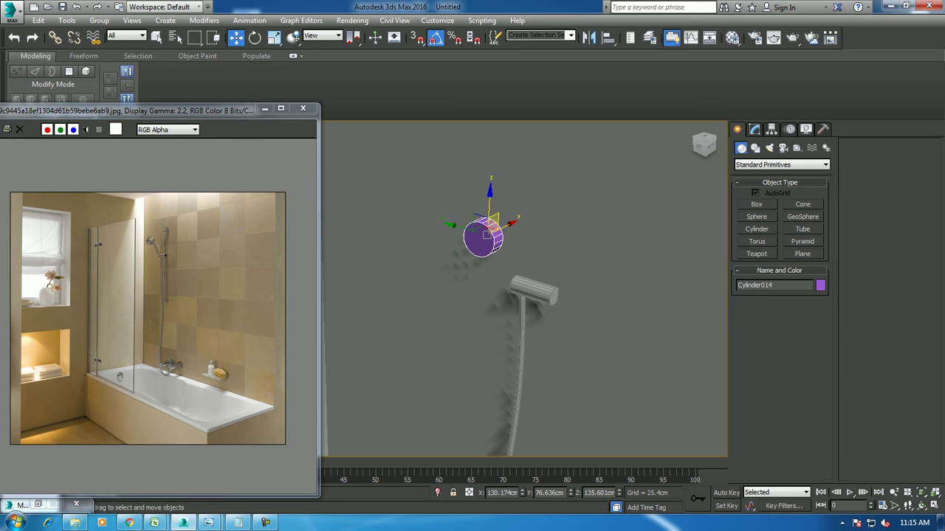
alt+middle_drag(517, 295, 546, 325)
key(l)
key(z)
Convert the disc to Editable Poly, then undo back to the plain cylinder
right_click(508, 229)
click(679, 362)
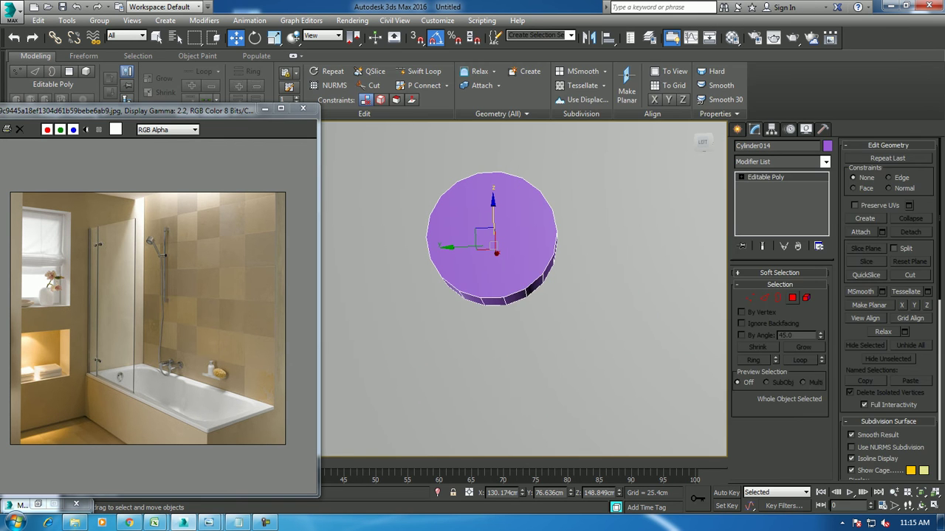
key(4)
click(497, 292)
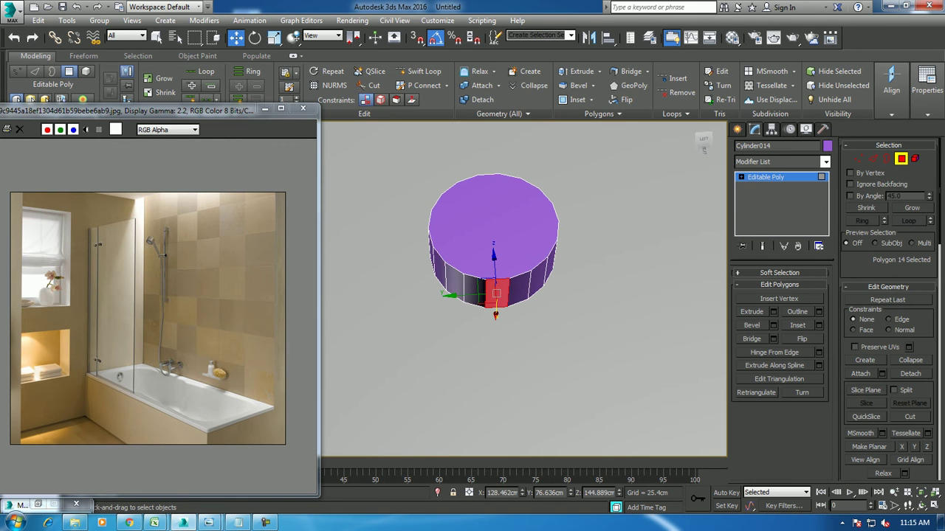
key(shift+z)
key(ctrl+z)
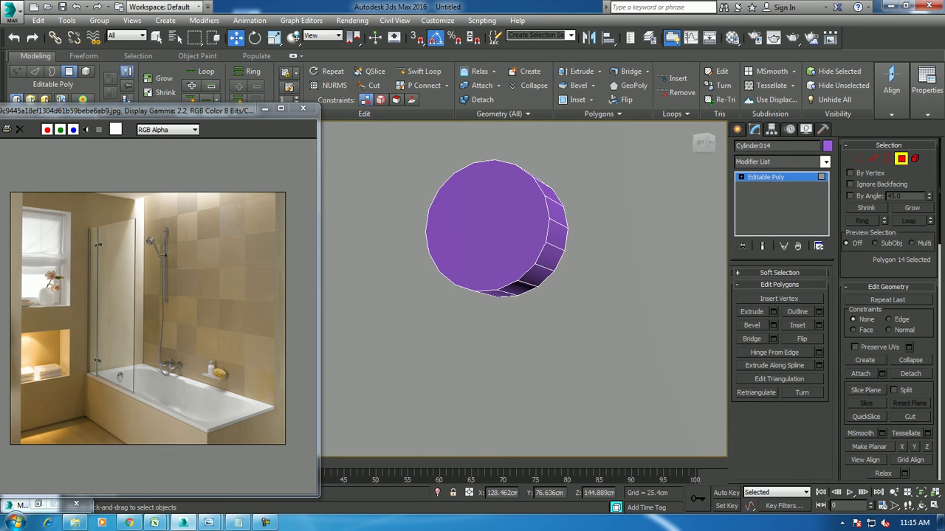
key(ctrl+z)
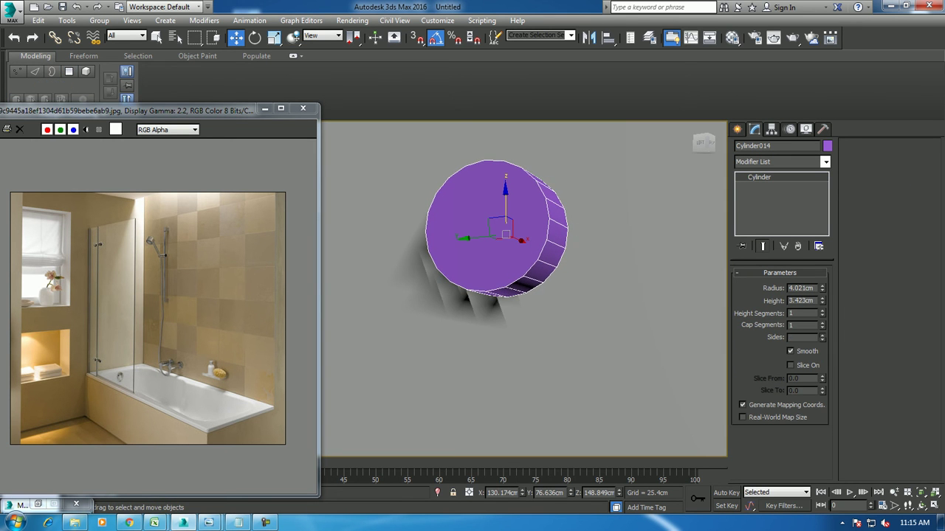
Reconvert the disc to Editable Poly and extrude its bottom faces 22.92 cm into a handle
right_click(523, 246)
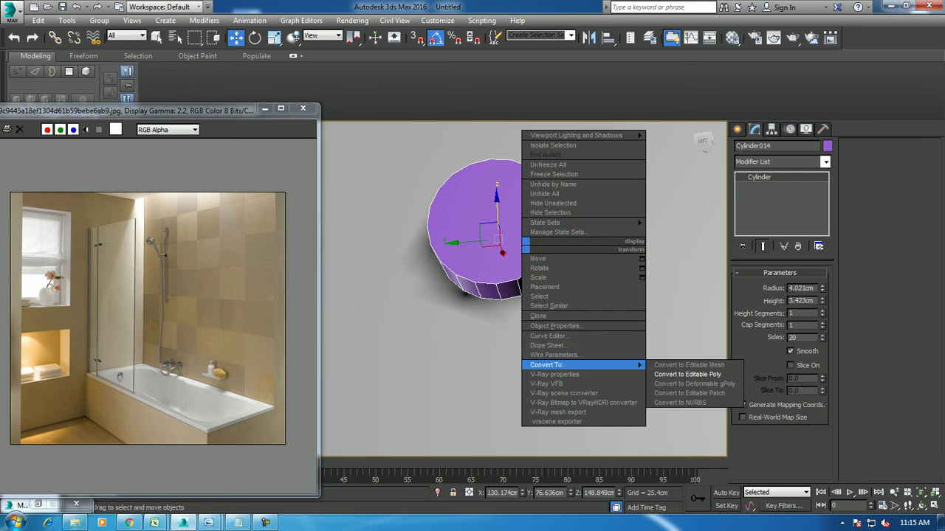
click(687, 374)
key(4)
click(496, 294)
alt+middle_drag(496, 294, 498, 290)
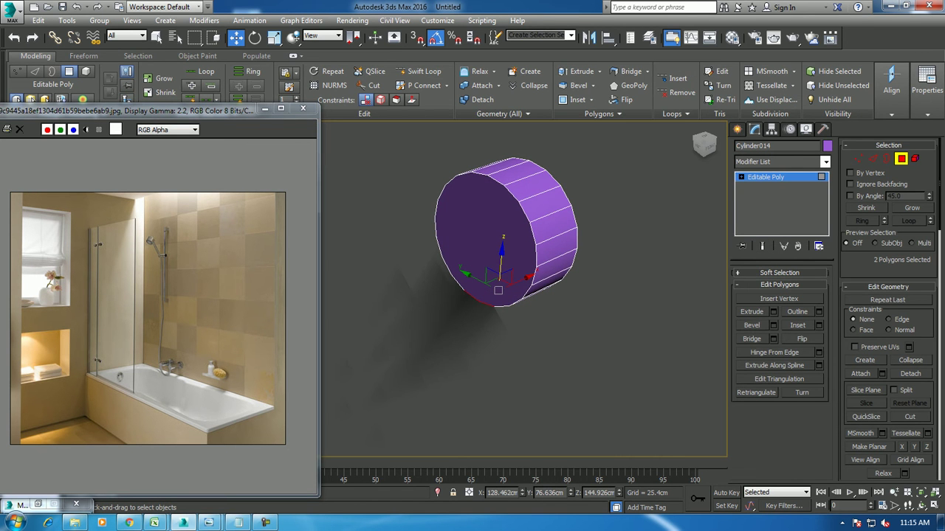
click(772, 311)
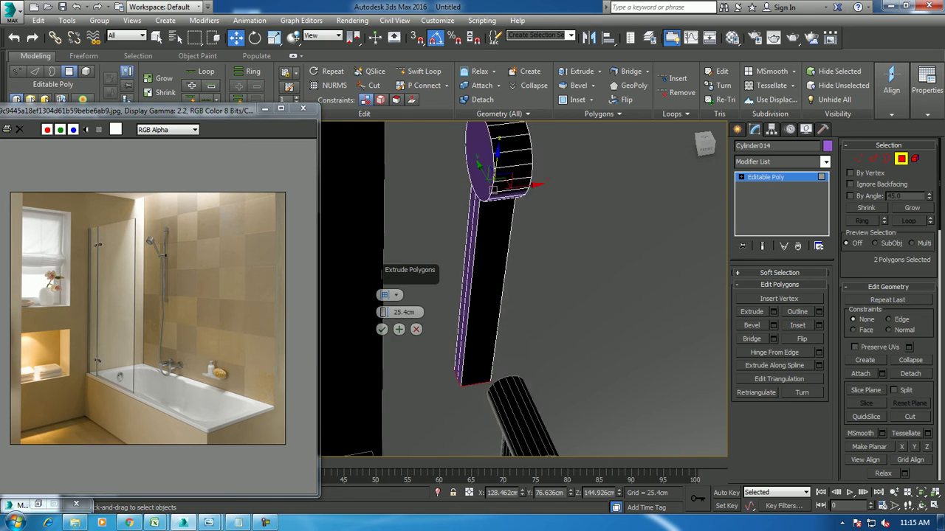
alt+middle_drag(517, 295, 510, 281)
drag(402, 312, 402, 318)
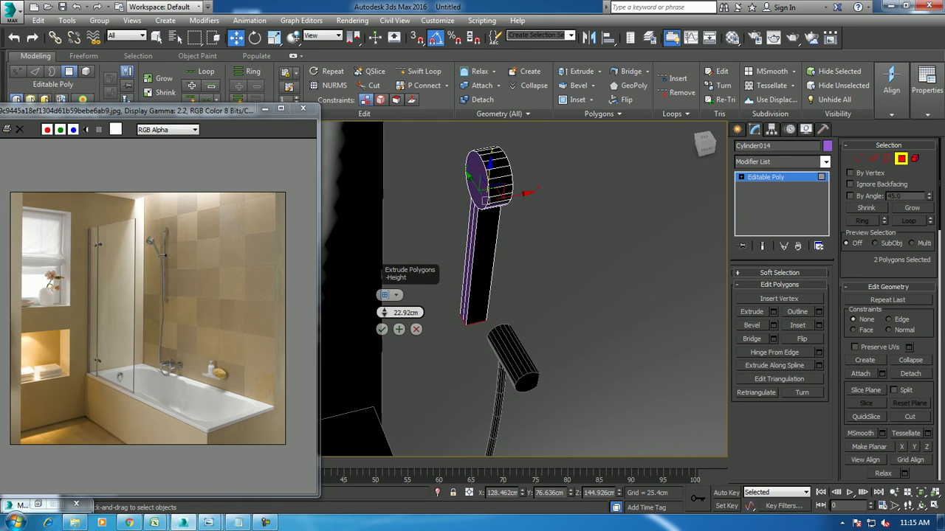
click(382, 329)
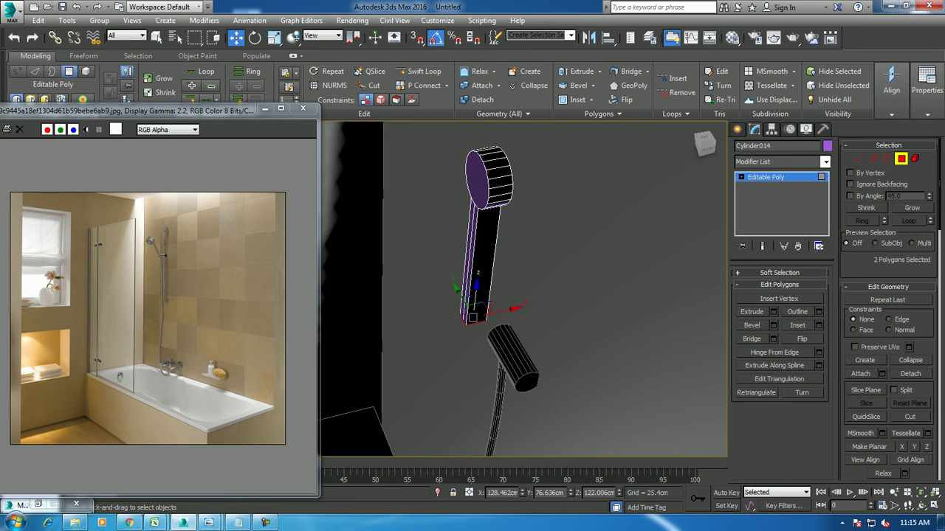
Reposition the round head's vertices and scale down the handle-bottom vertices to taper it
key(r)
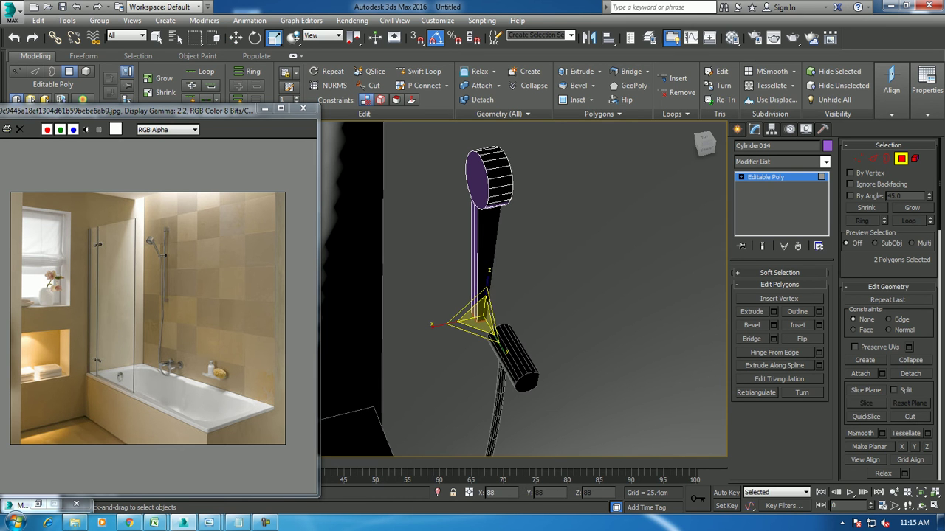
key(w)
key(1)
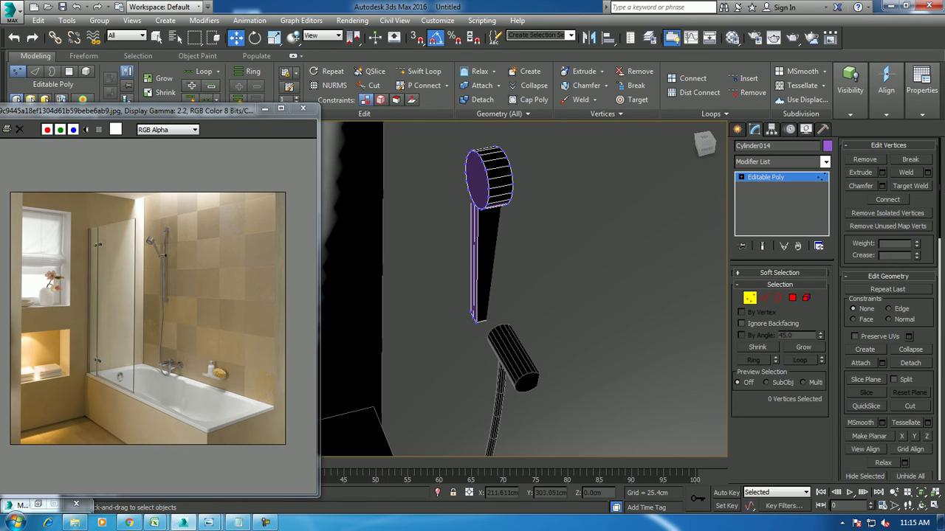
drag(432, 124, 549, 238)
key(e)
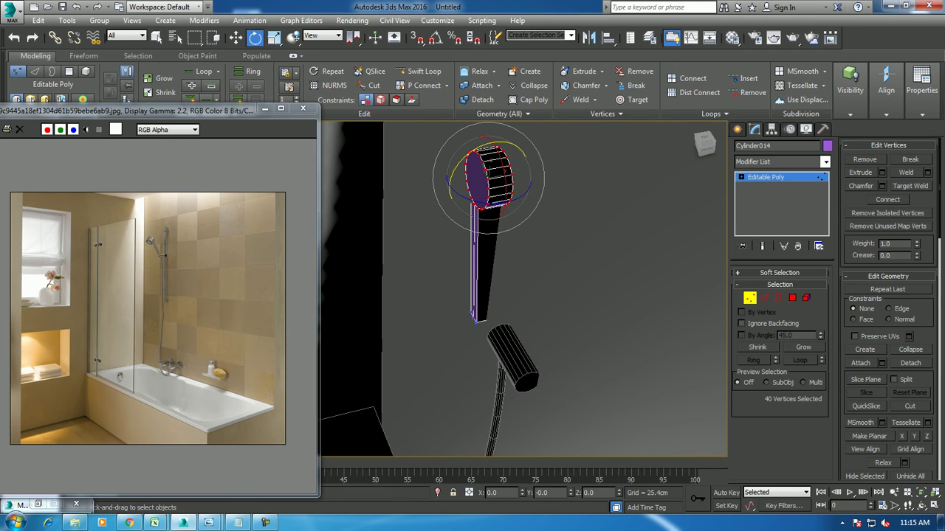
key(w)
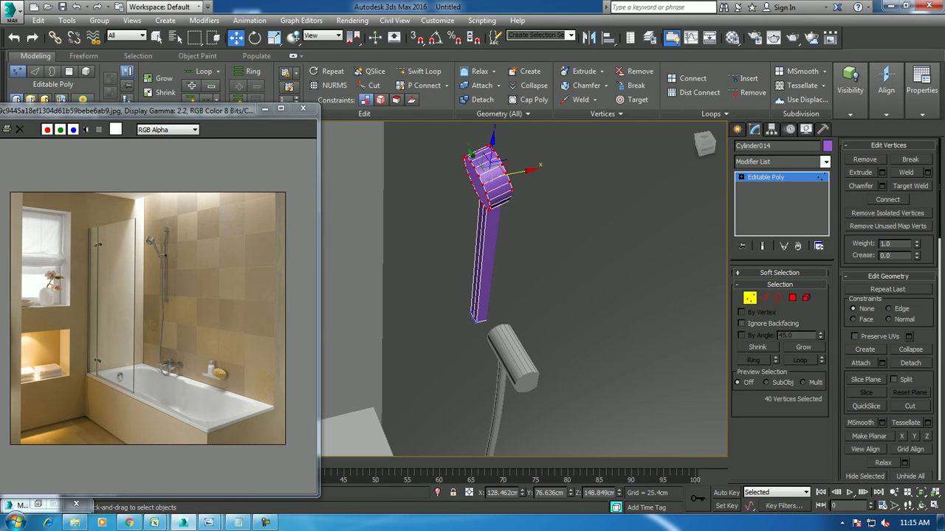
drag(521, 170, 505, 169)
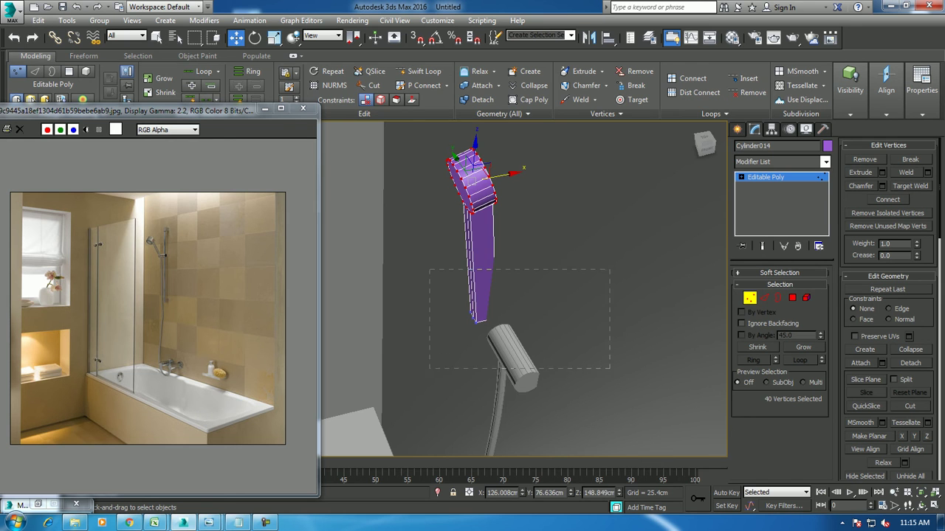
drag(429, 270, 609, 368)
key(r)
mouse_move(517, 295)
alt+middle_down()
mouse_move(561, 265)
mouse_move(531, 280)
mouse_move(546, 273)
alt+middle_up()
Inset the shower head's front face by 1.123cm, dismissing the autobackup warnings
key(4)
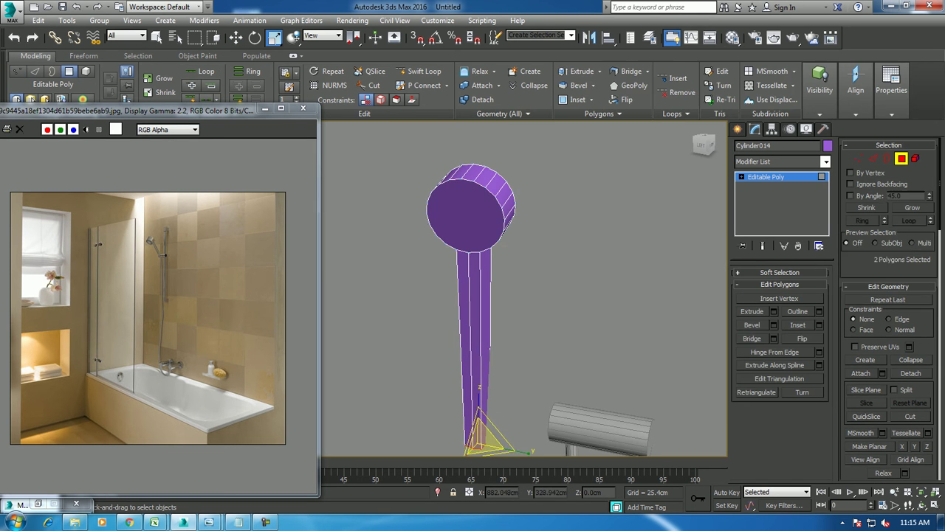
click(818, 325)
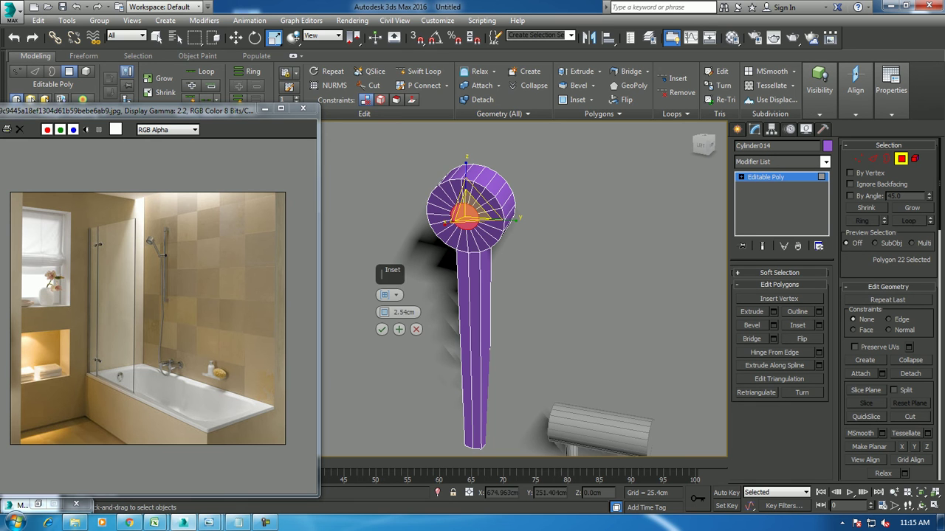
drag(384, 312, 381, 329)
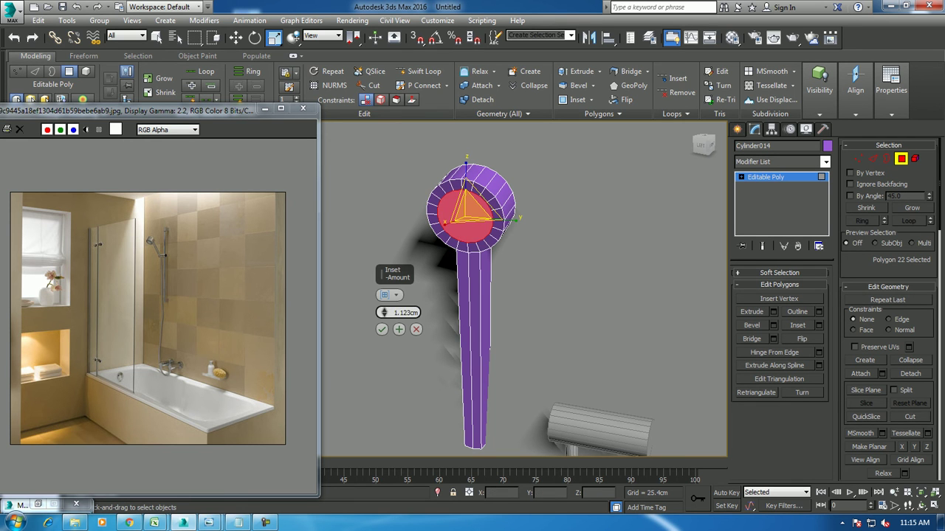
key(Return)
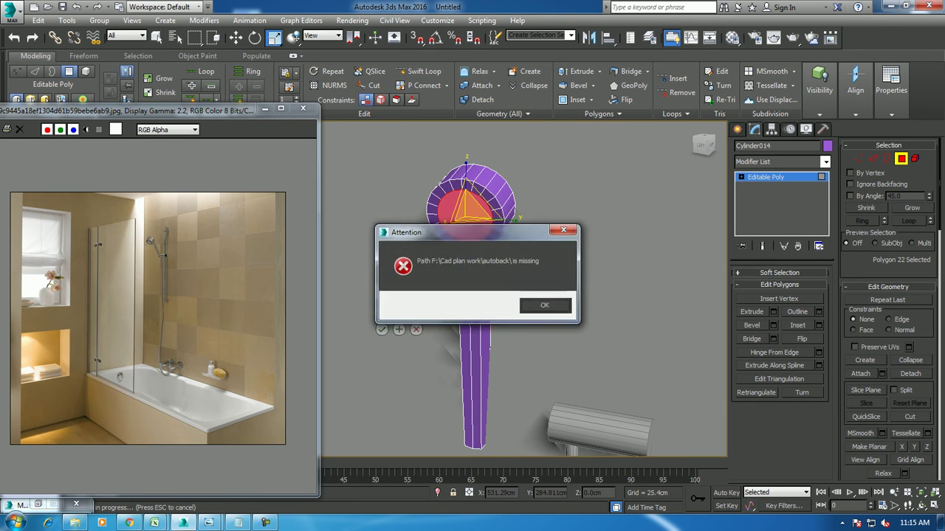
key(Return)
click(381, 329)
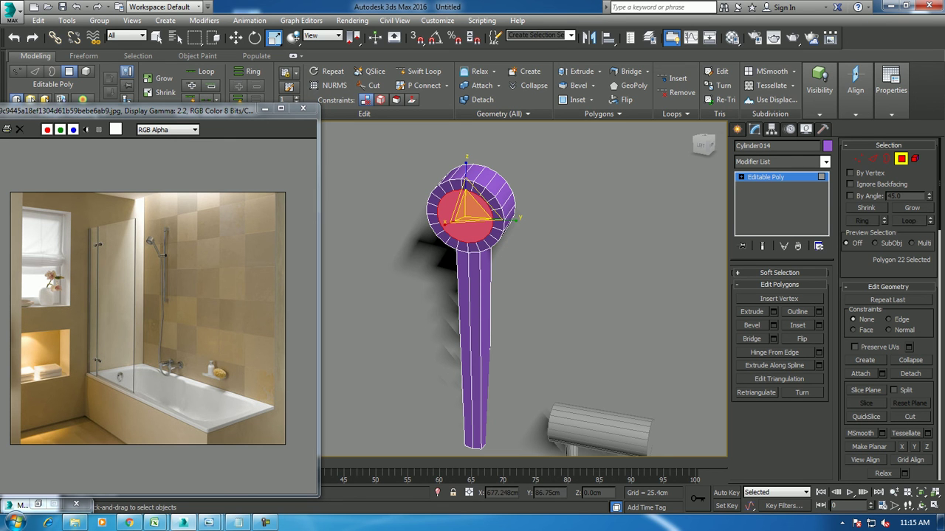
Bevel the inset face slightly inward to recess the inner circle
click(772, 325)
drag(382, 311, 382, 292)
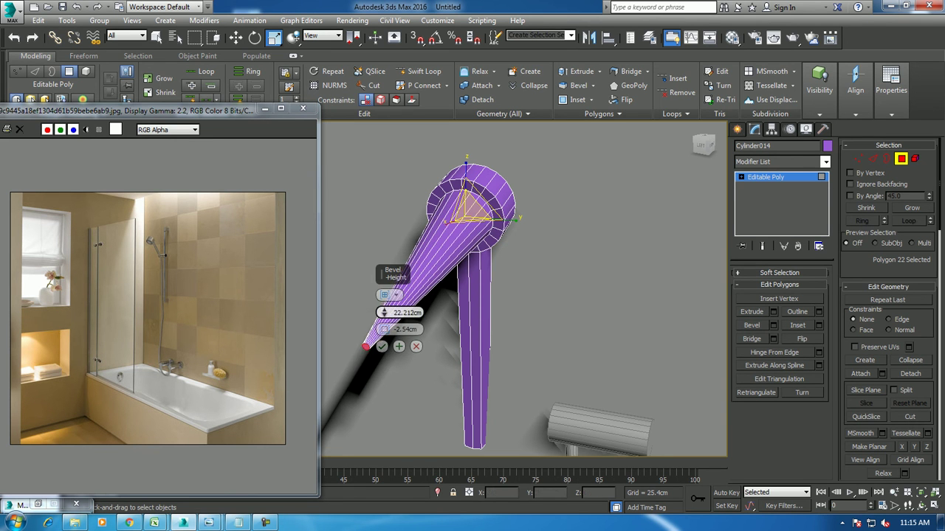
mouse_move(384, 329)
mouse_down()
mouse_move(384, 317)
mouse_move(383, 347)
mouse_up()
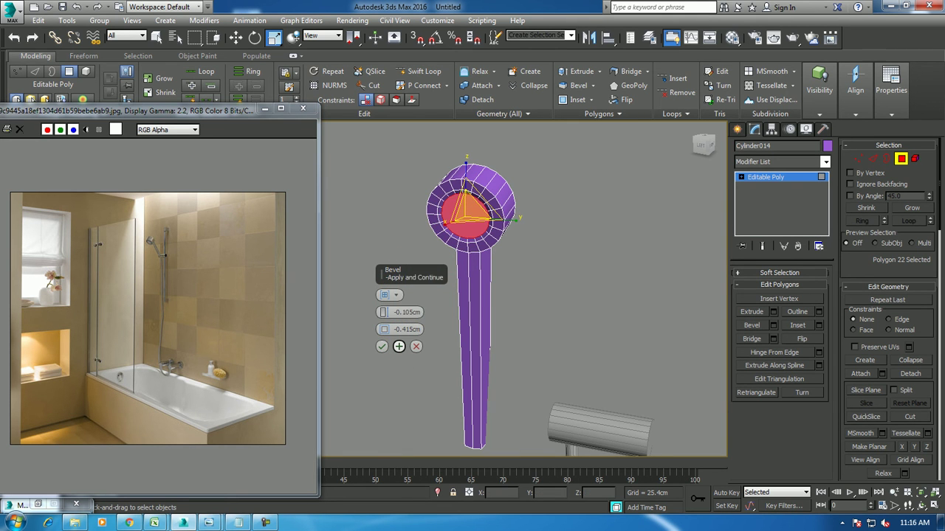
click(382, 346)
Scale the edge rings near the joint and head cap, then exit edge level
mouse_move(524, 288)
alt+middle_down()
mouse_move(487, 284)
mouse_move(516, 288)
mouse_move(495, 292)
alt+middle_up()
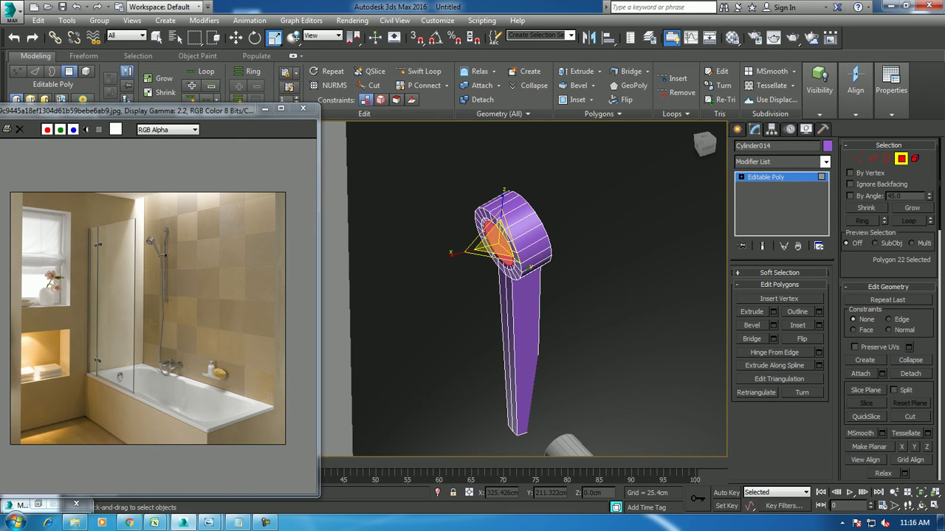
click(417, 71)
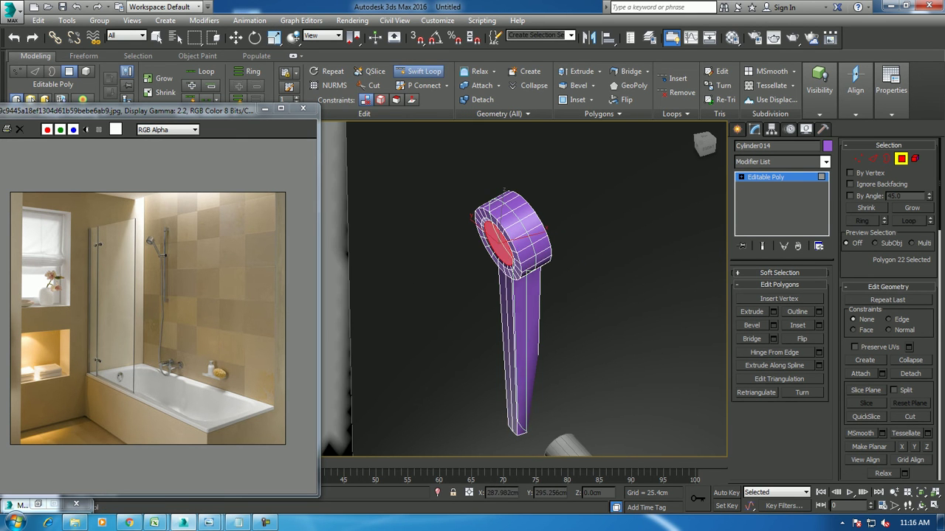
key(w)
key(2)
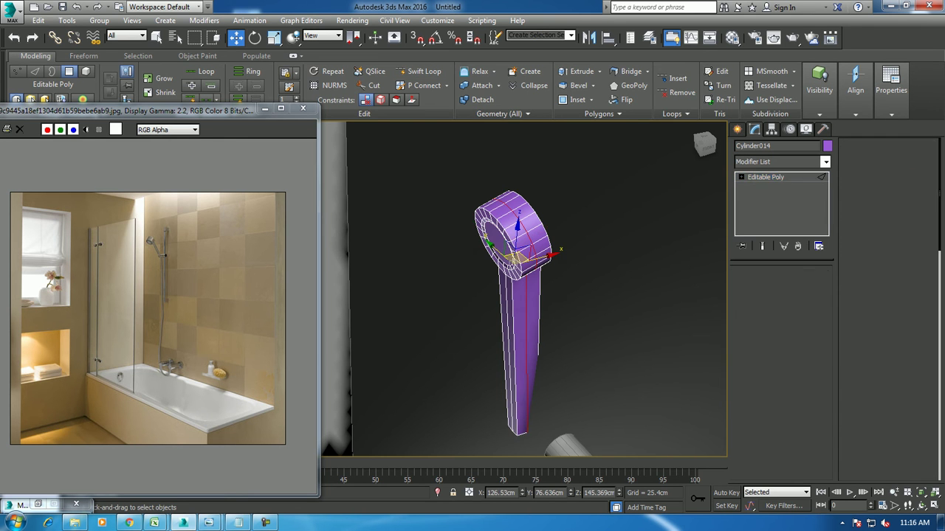
key(e)
key(r)
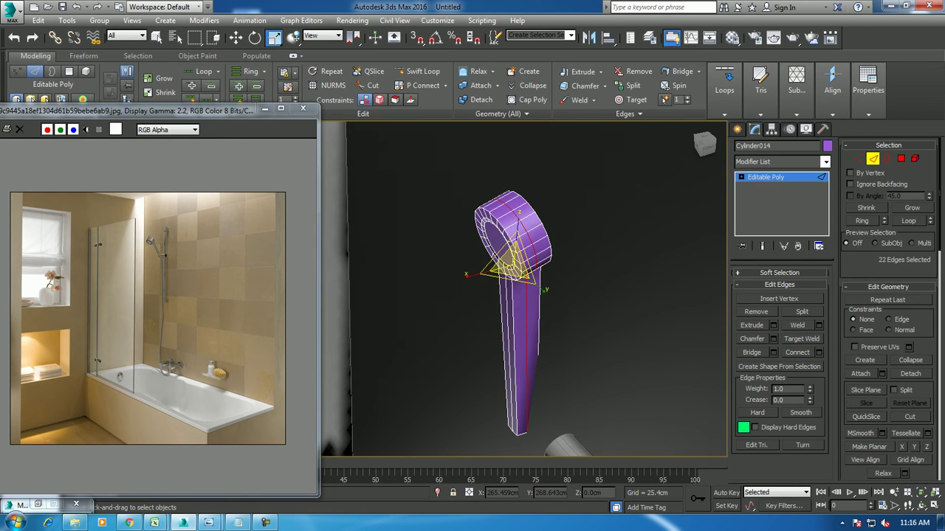
drag(509, 266, 509, 251)
drag(522, 288, 522, 284)
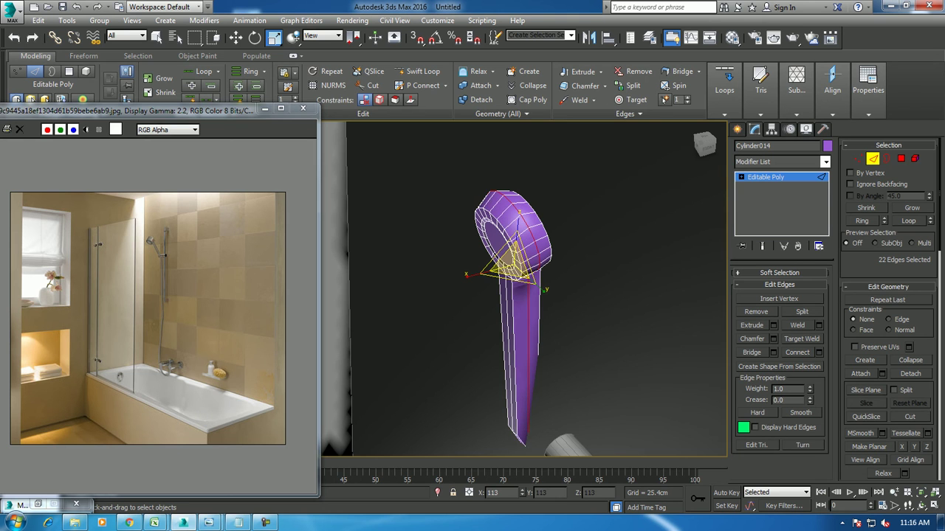
double_click(517, 222)
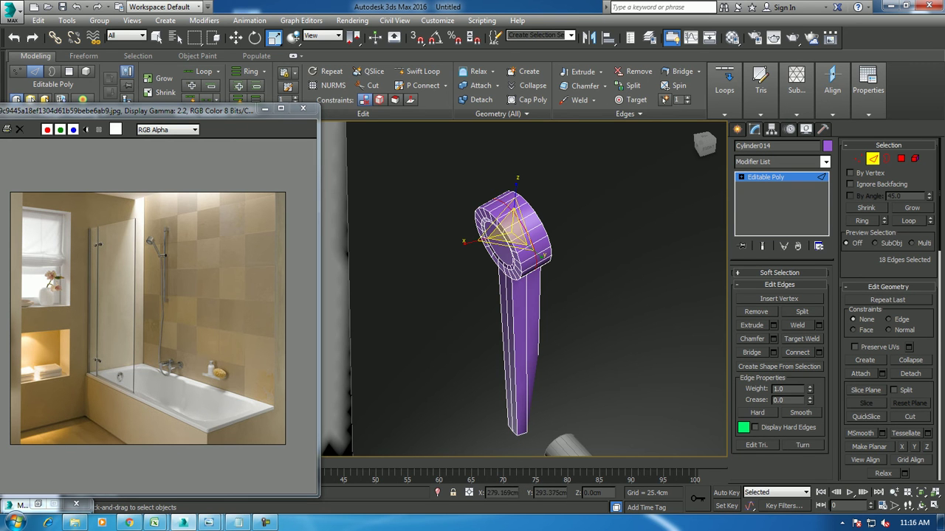
alt+middle_drag(517, 295, 546, 295)
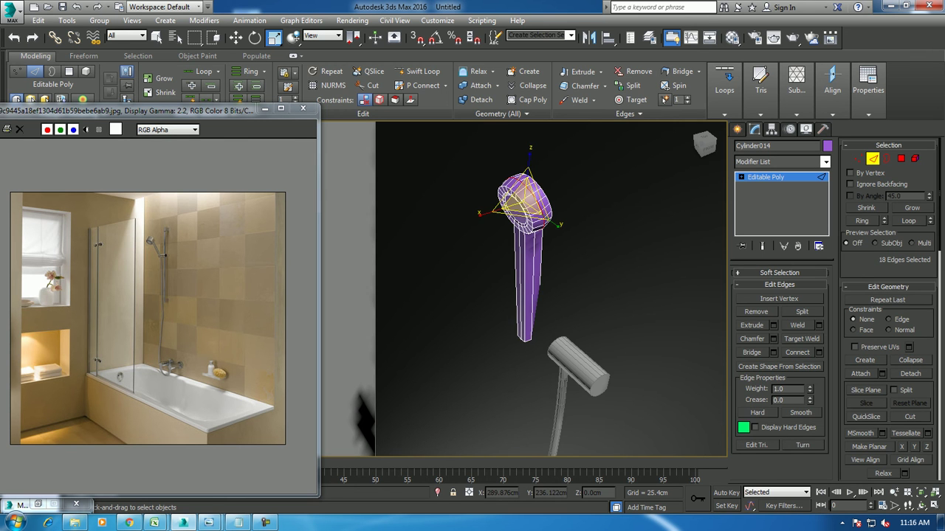
key(2)
alt+middle_drag(517, 295, 516, 243)
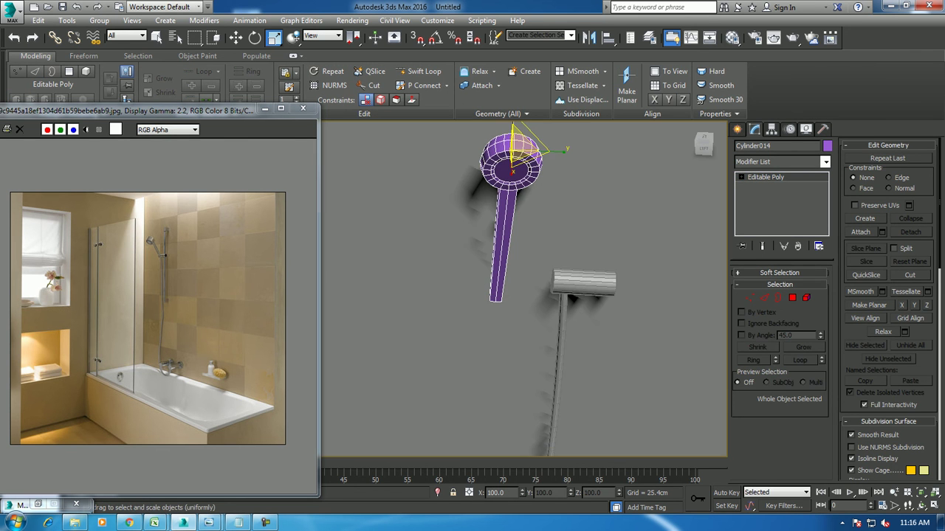
Select the grey holder cylinder and convert it to an editable poly
scroll(235, 290, up, 2)
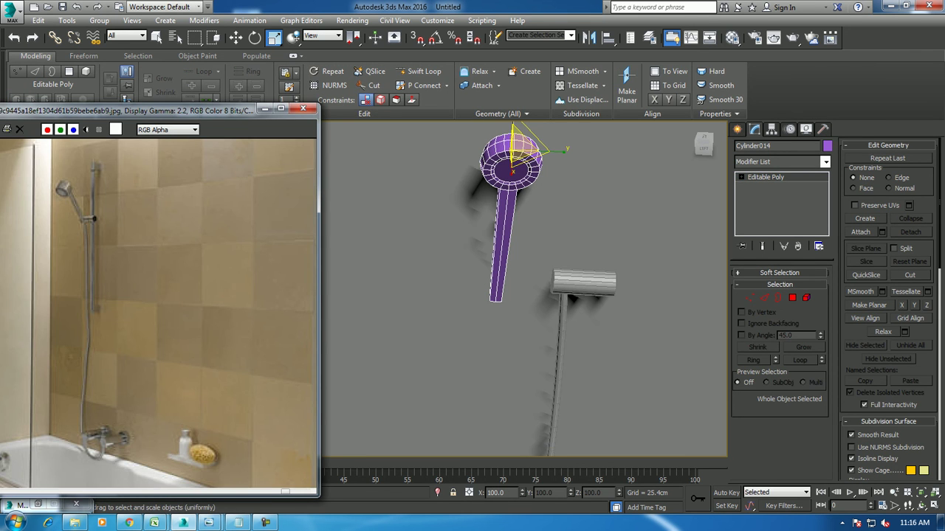
scroll(579, 281, up, 3)
click(561, 273)
scroll(580, 280, up, 2)
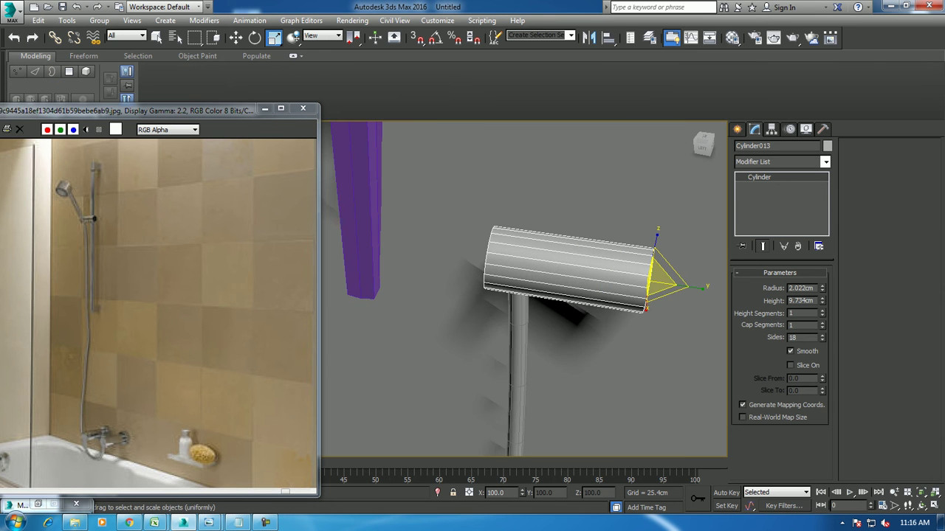
alt+middle_drag(516, 295, 457, 292)
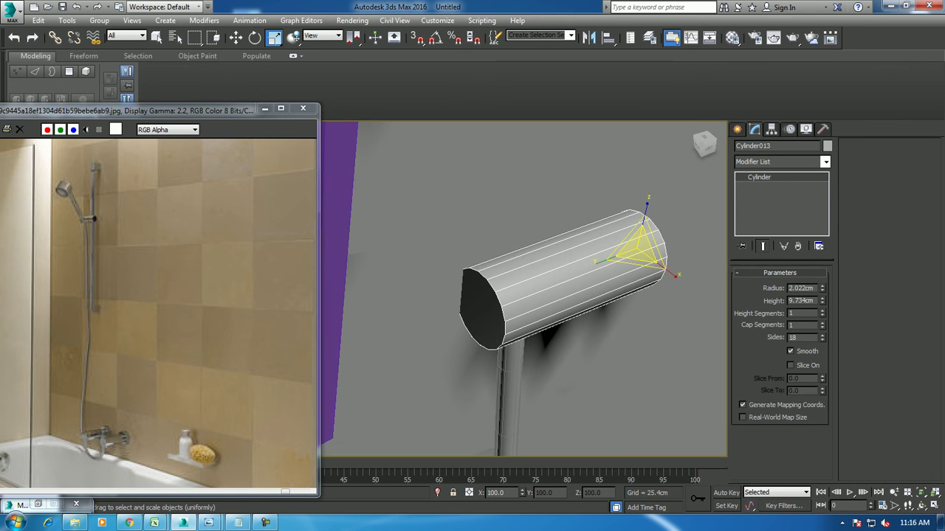
right_click(757, 177)
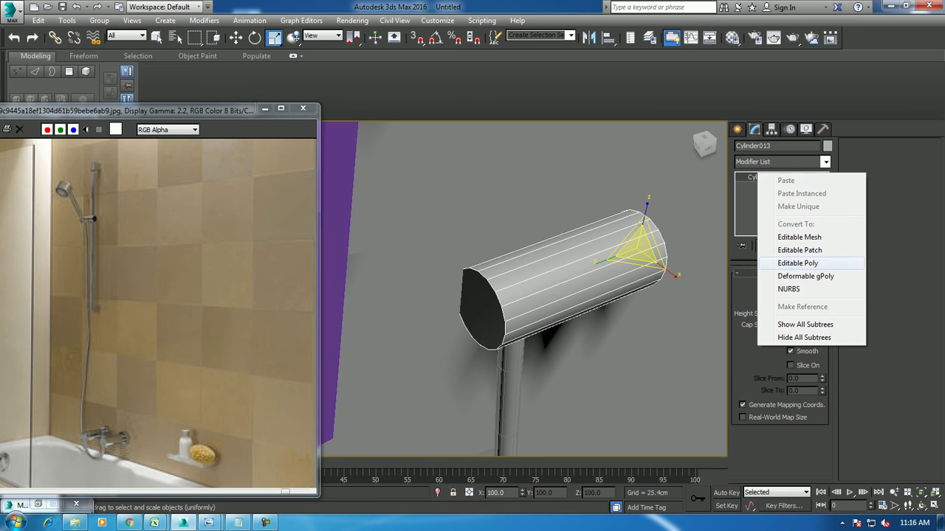
click(797, 263)
Pull the cylinder's end cap outward and shift the cylinder slightly along X
key(4)
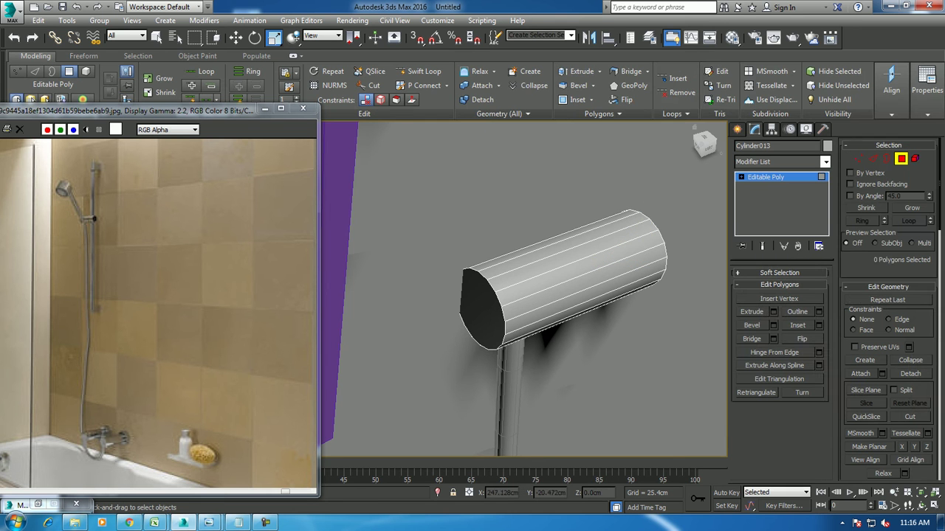
click(481, 309)
key(w)
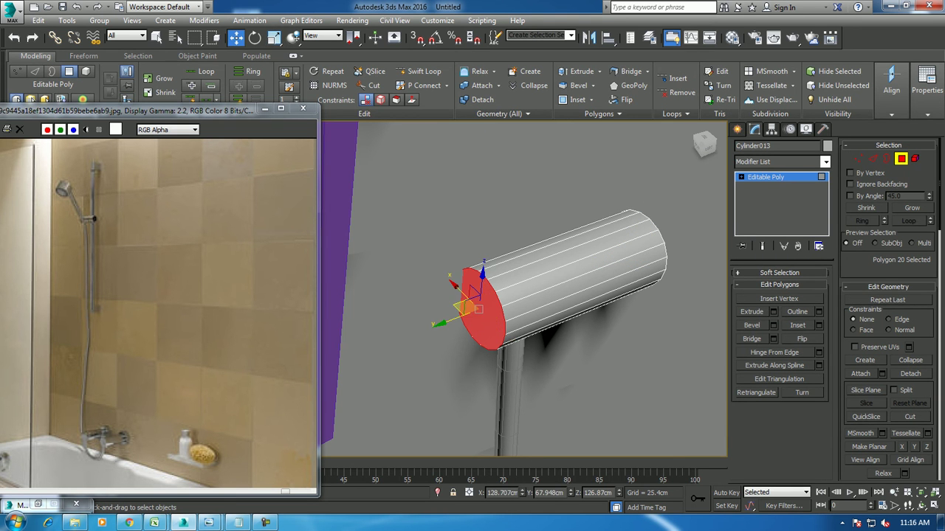
drag(479, 314, 492, 323)
key(4)
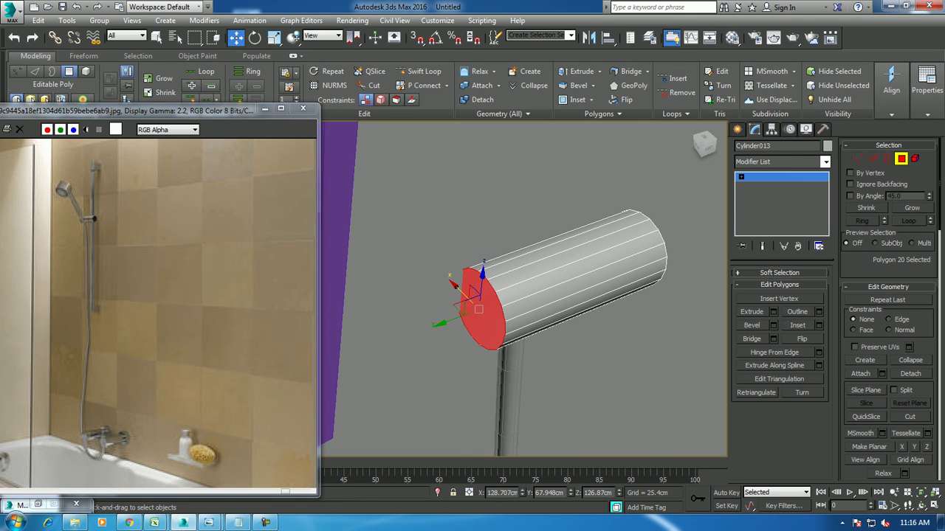
drag(623, 232, 635, 243)
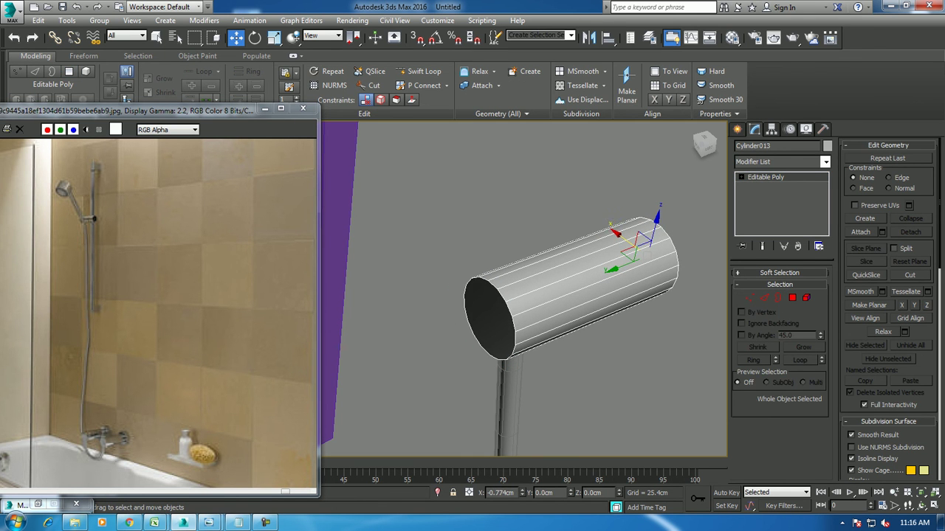
Cut a new edge across the end cap to split it into two halves
click(792, 297)
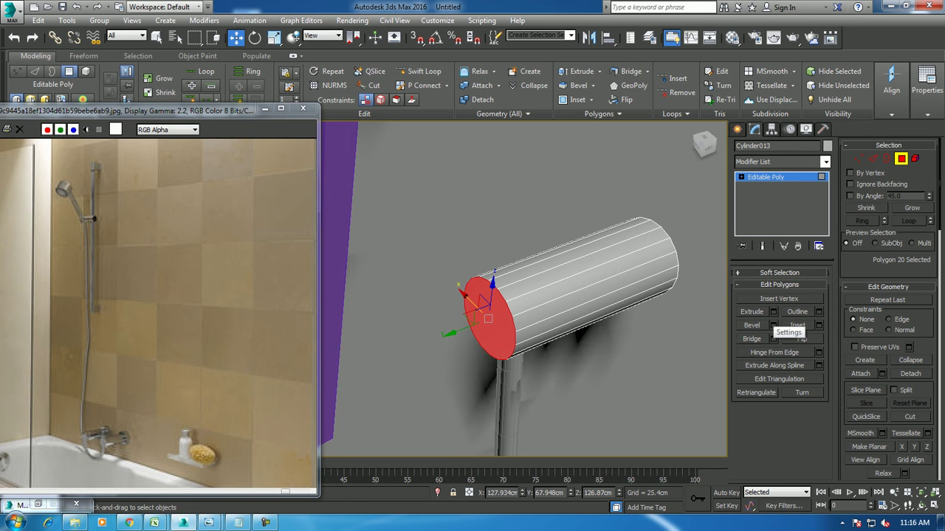
alt+middle_drag(516, 310, 543, 223)
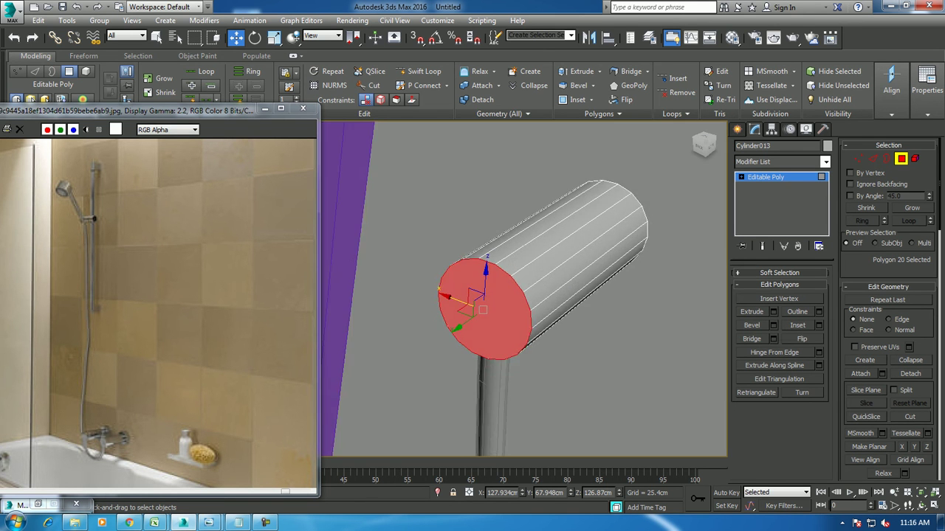
right_click(543, 223)
key(Escape)
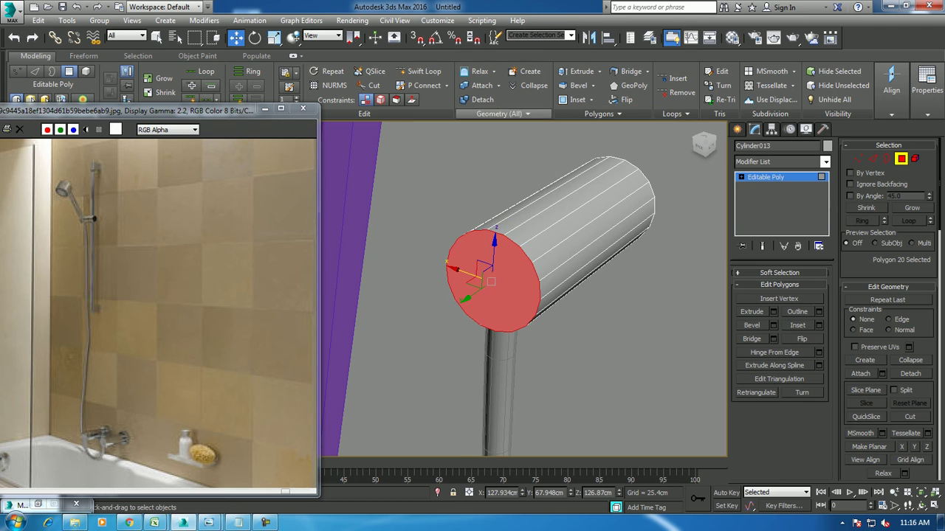
right_click(514, 332)
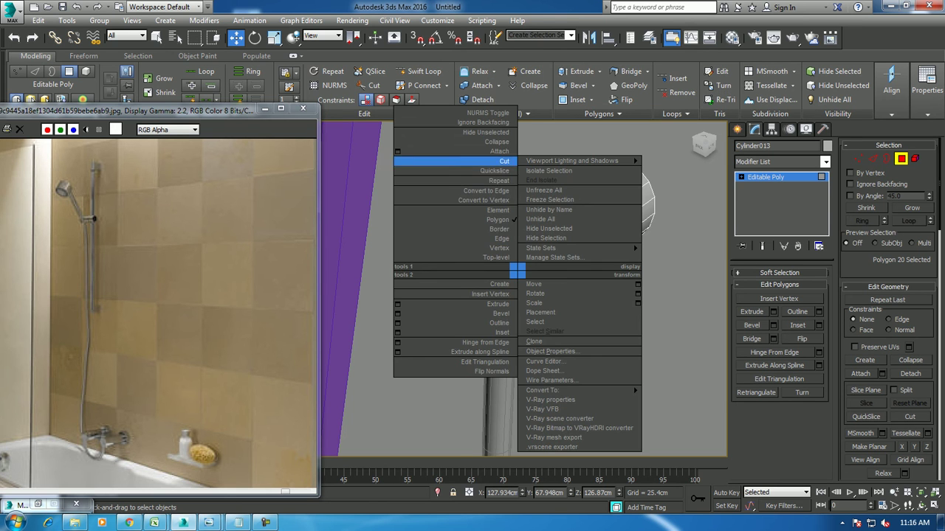
click(439, 160)
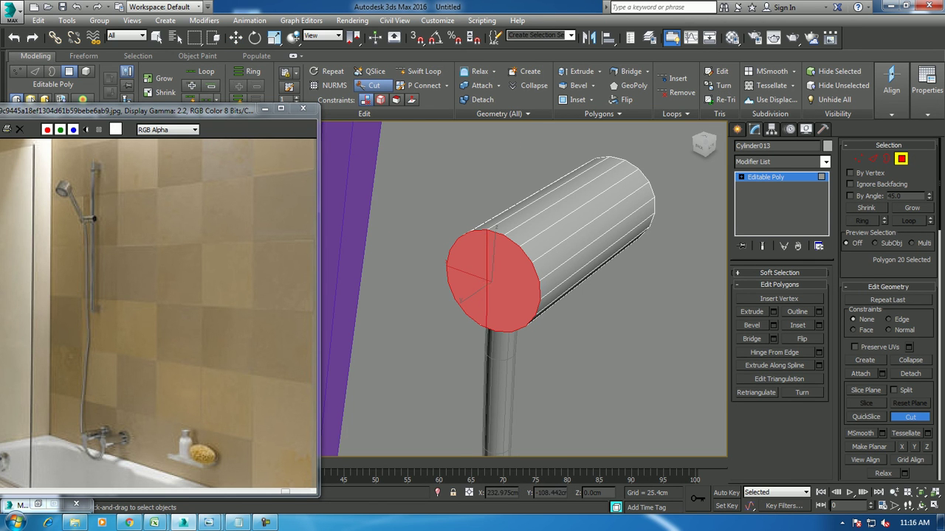
right_click(488, 283)
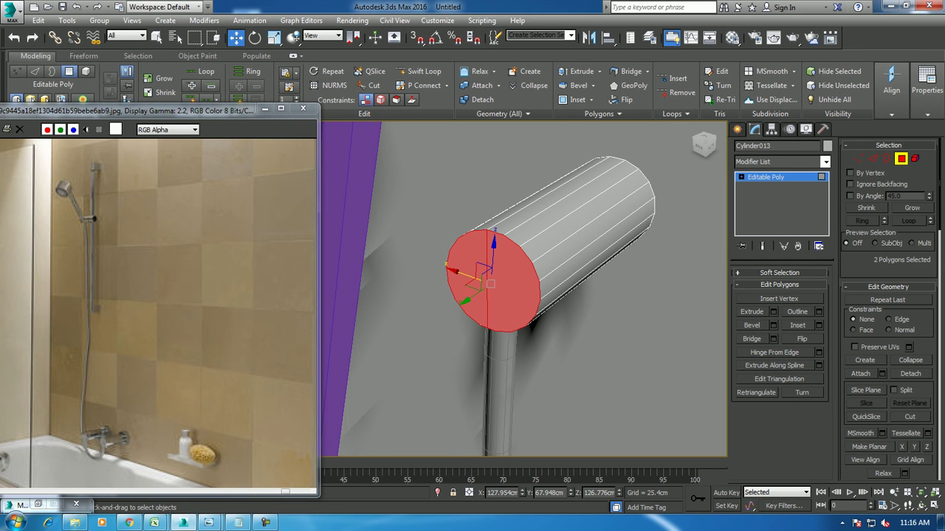
Try inset settings on both cap polygons, then cancel the inset
click(818, 325)
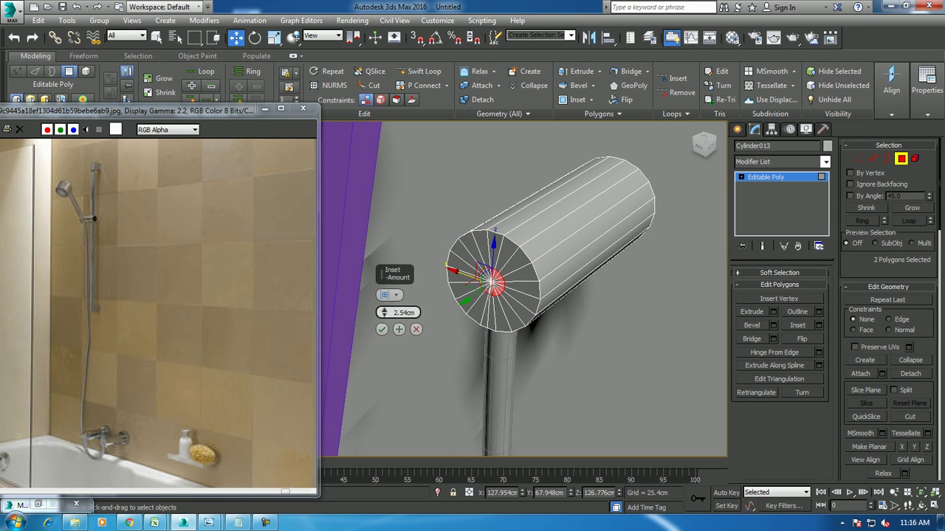
click(390, 294)
click(420, 314)
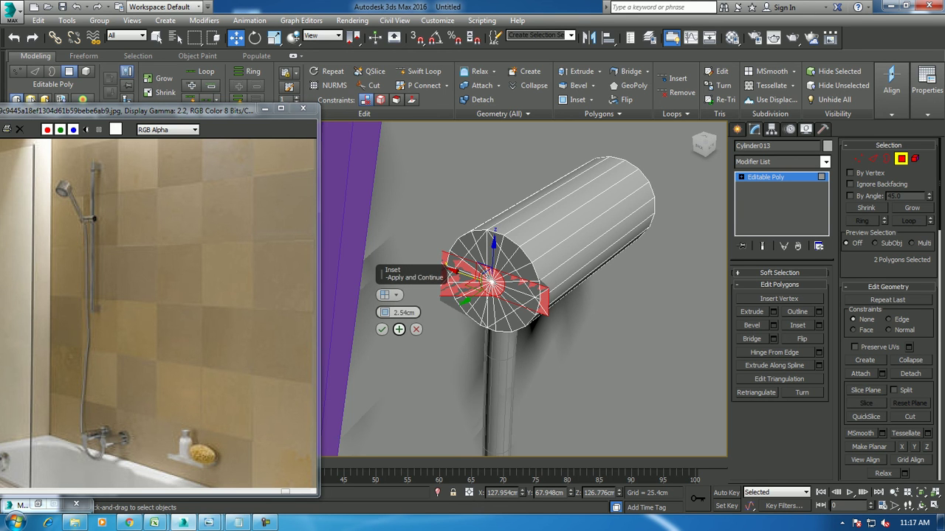
drag(398, 313, 398, 324)
right_click(384, 312)
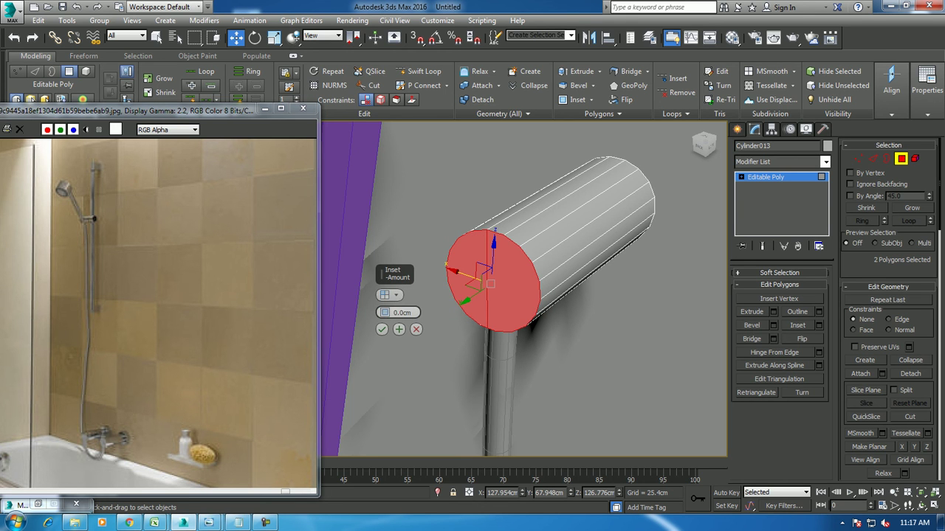
click(390, 295)
click(420, 314)
drag(383, 312, 384, 302)
right_click(384, 312)
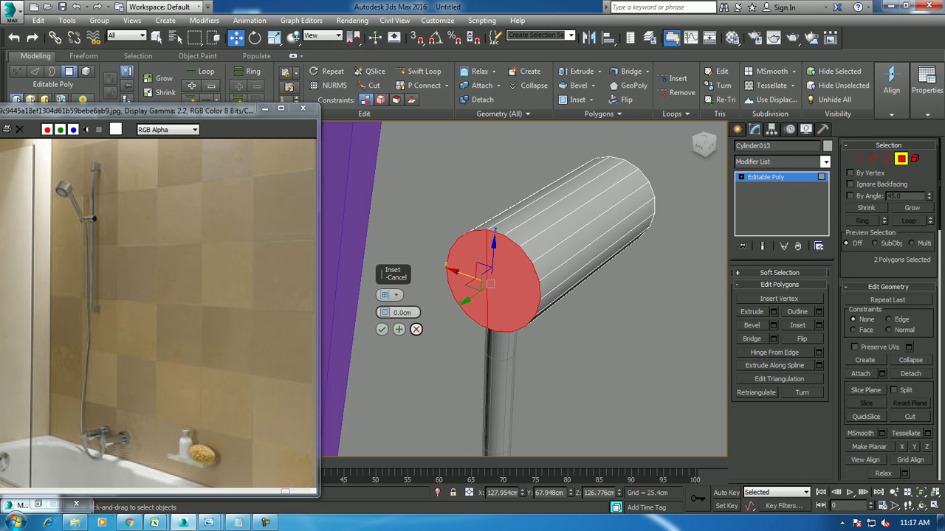
key(Escape)
Inset the left half of the cap and scale the inset polygon smaller
click(472, 295)
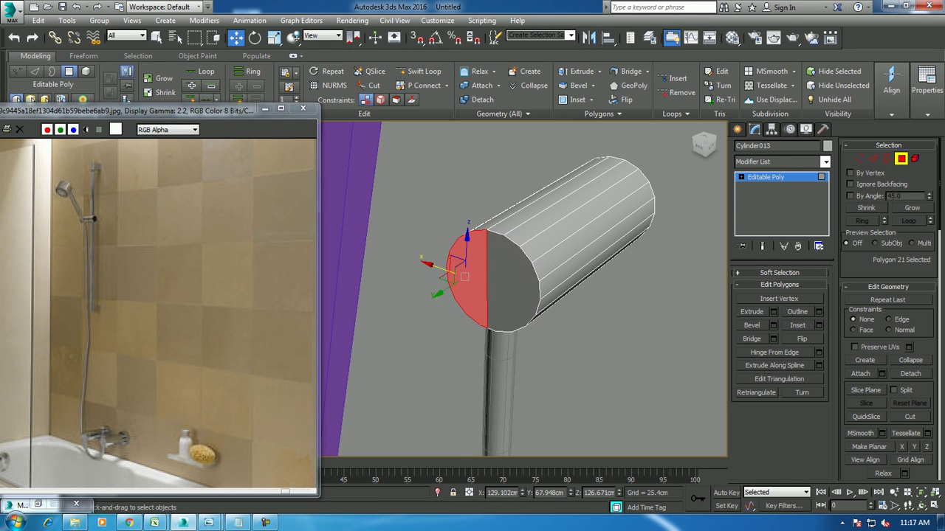
key(shift+ctrl+i)
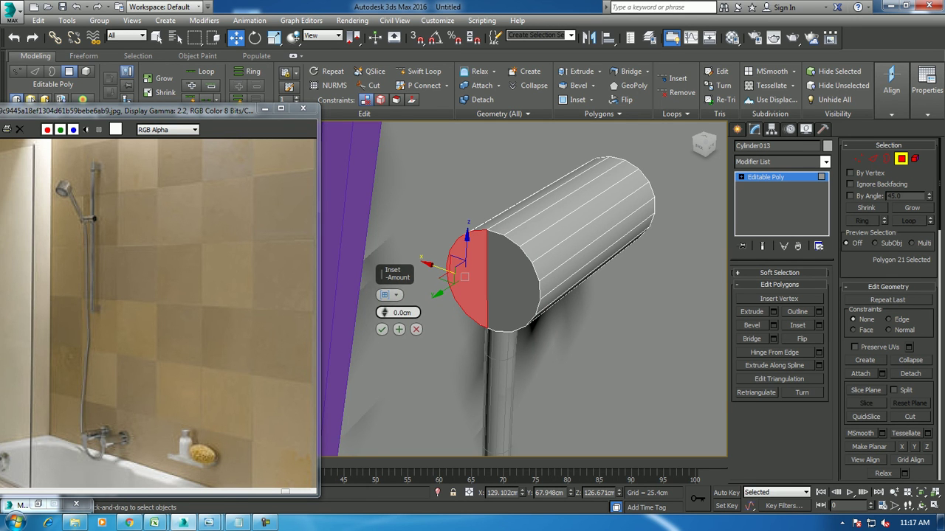
key(Return)
key(r)
drag(467, 279, 463, 283)
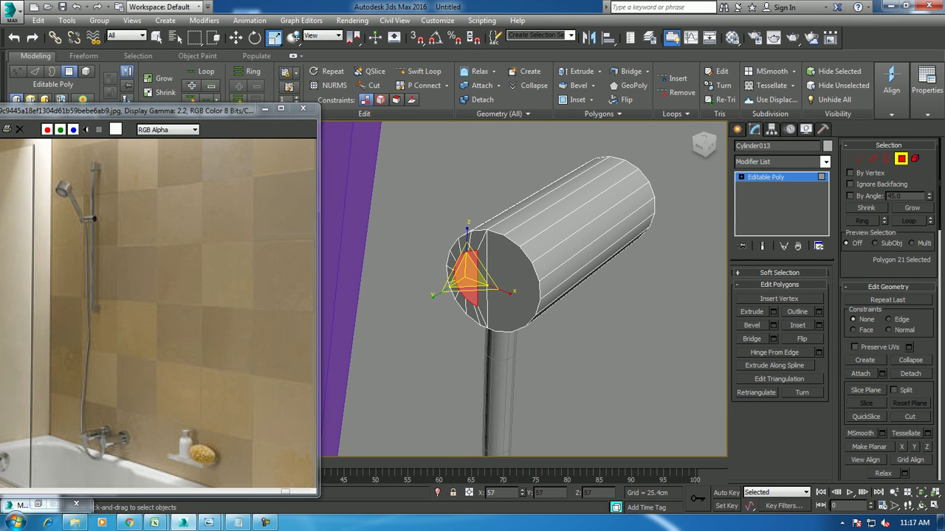
key(w)
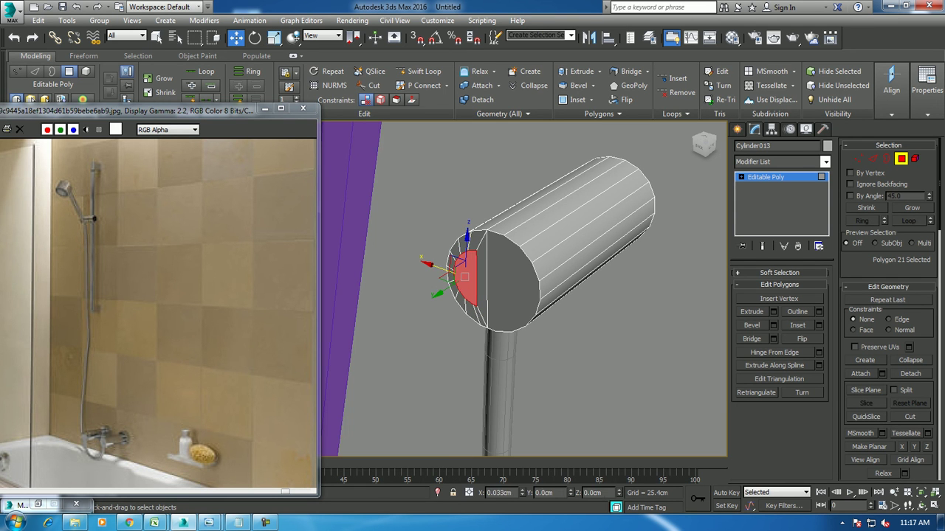
Inset the right half, scale it to about 69% and slide it toward the edge
click(515, 290)
click(818, 325)
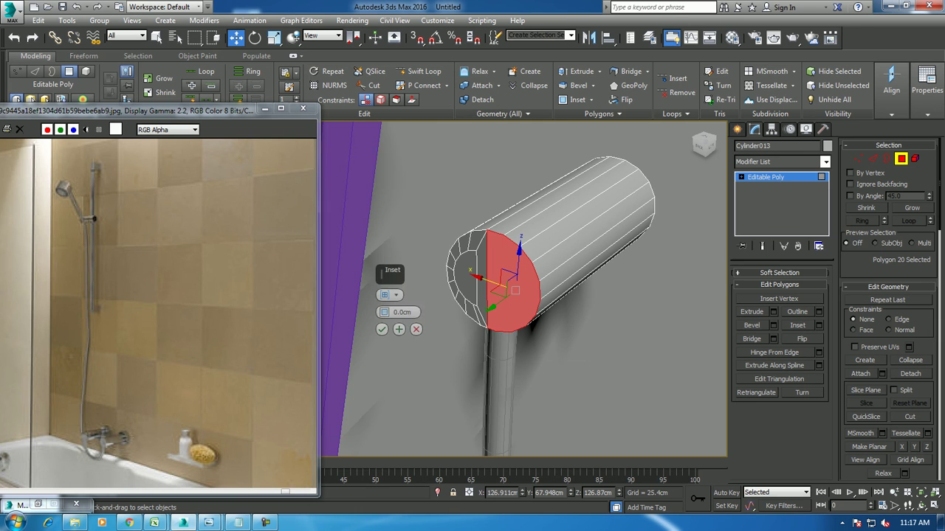
click(381, 329)
key(r)
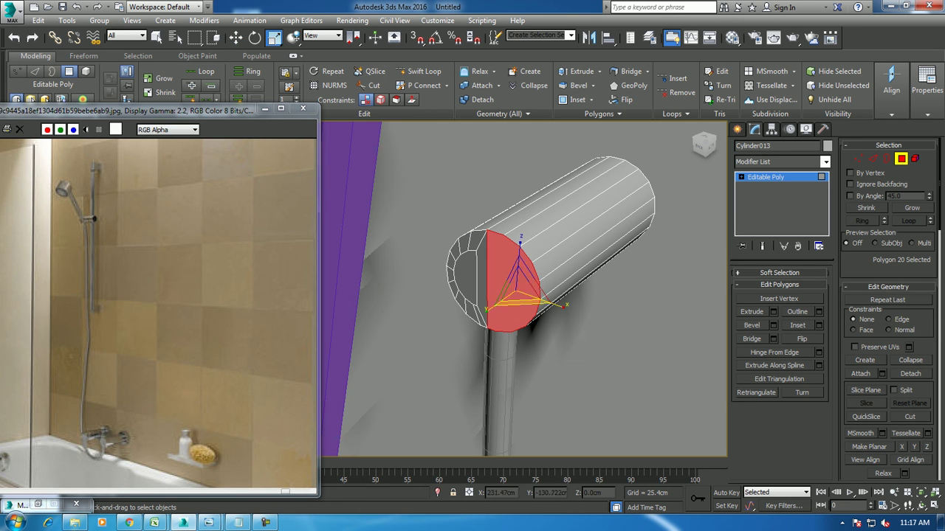
drag(516, 288, 521, 310)
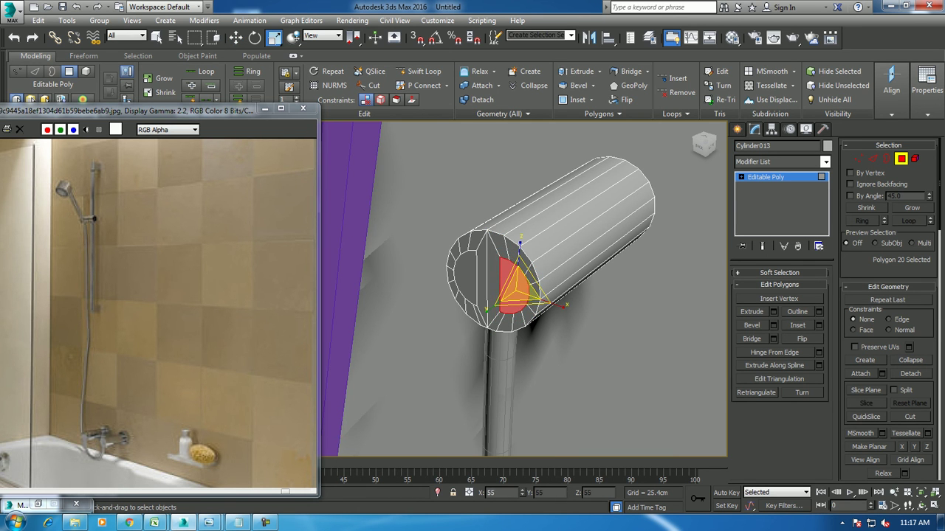
key(w)
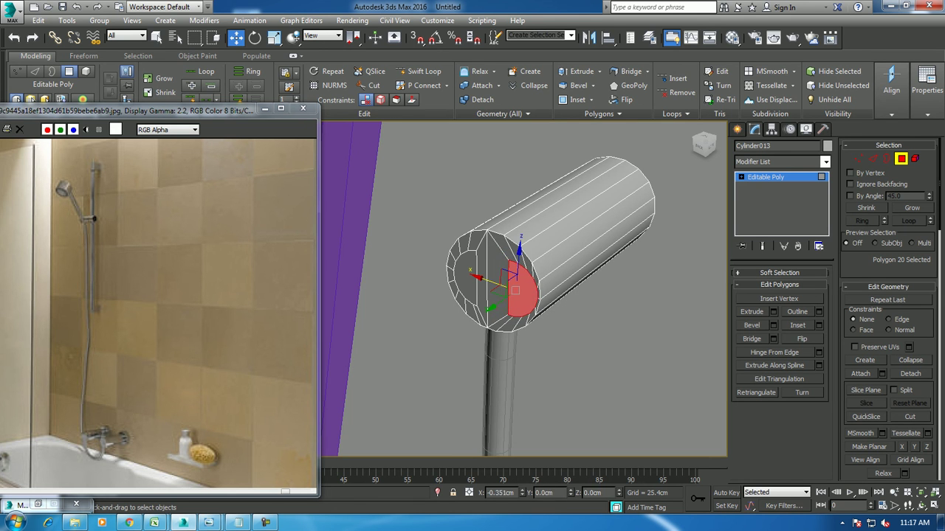
mouse_move(509, 281)
mouse_down()
mouse_move(450, 281)
mouse_move(458, 275)
mouse_up()
Extrude both inset half polygons outward by about 1.311cm
ctrl+click(519, 290)
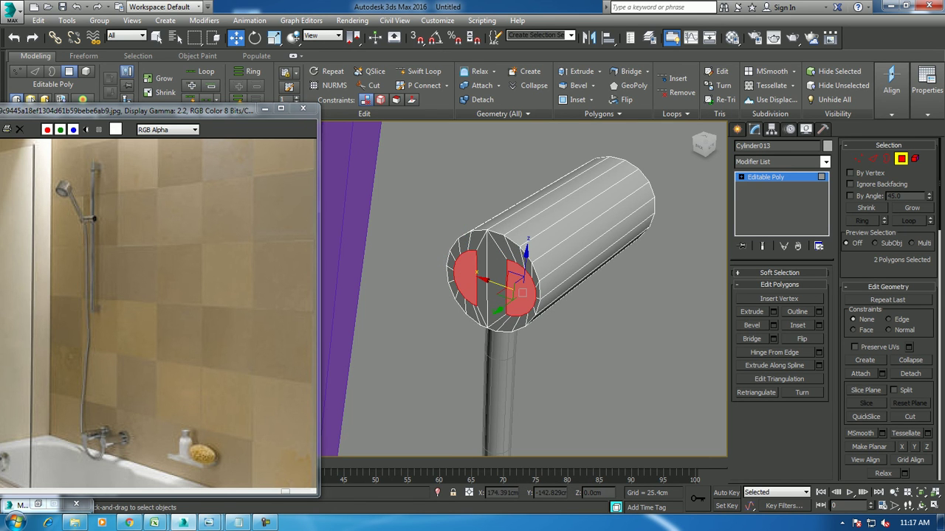
key(shift+e)
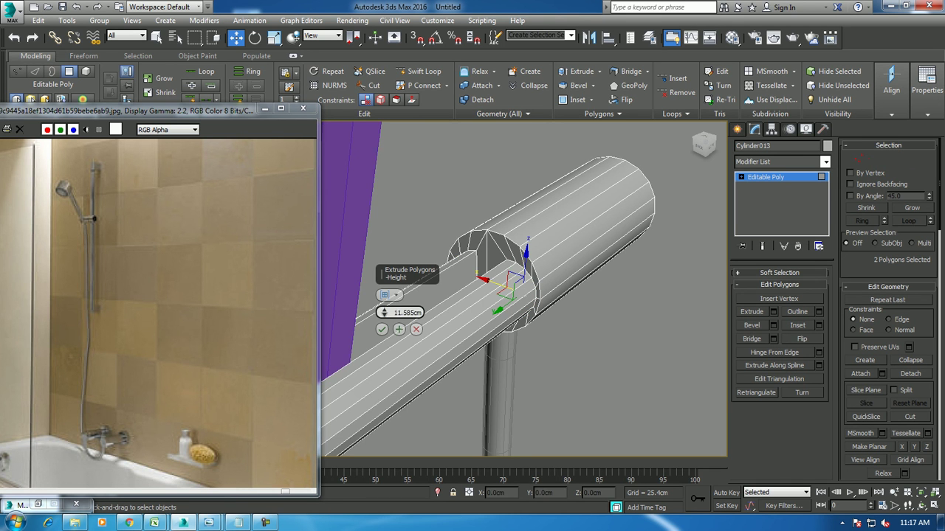
drag(383, 312, 384, 325)
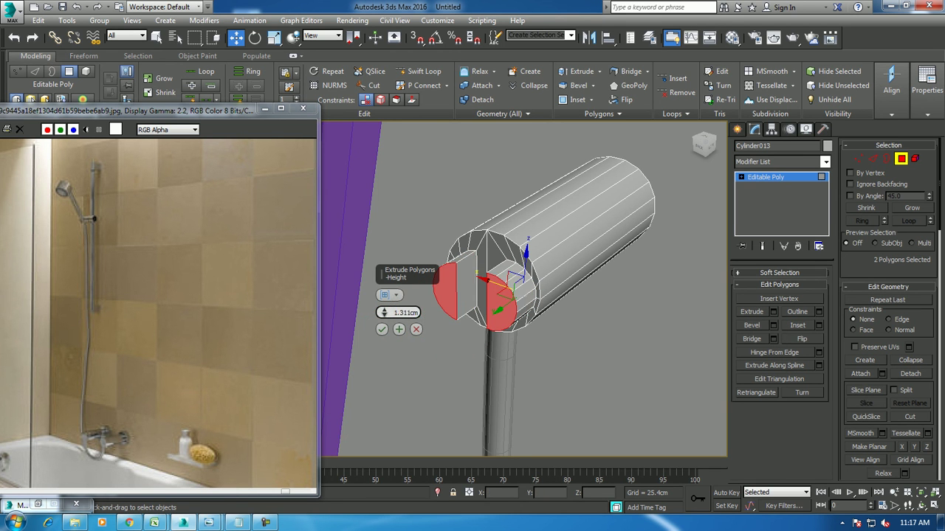
click(382, 329)
key(l)
scroll(477, 314, up, 2)
alt+middle_drag(477, 314, 623, 290)
Bend the shower pipe by moving its top vertex
key(4)
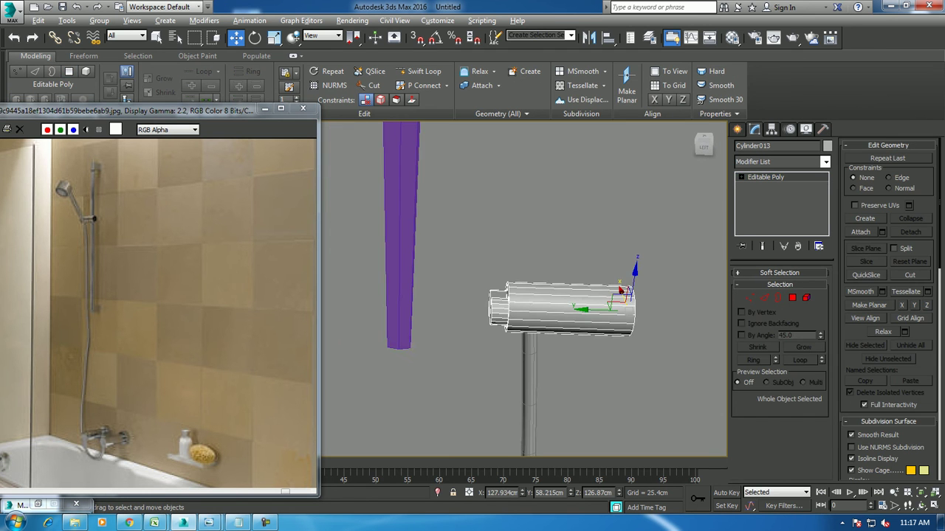
click(402, 236)
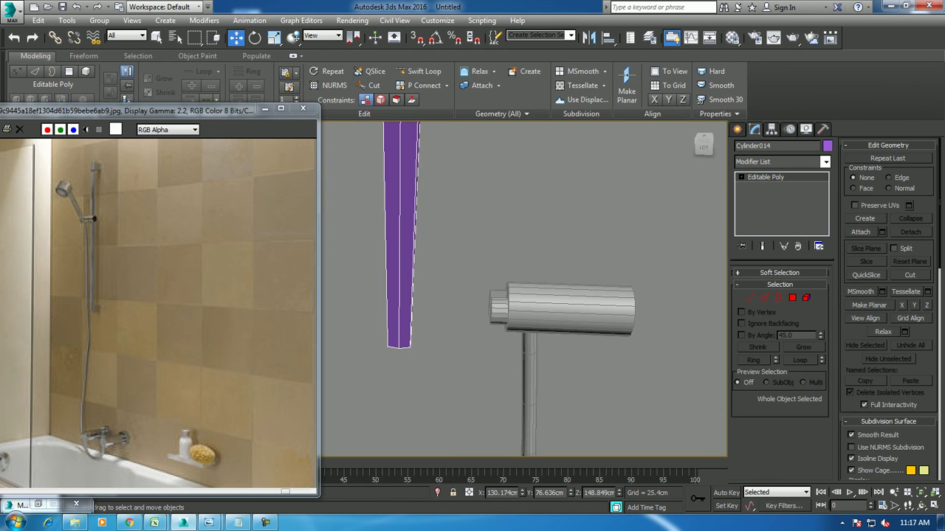
click(529, 391)
key(1)
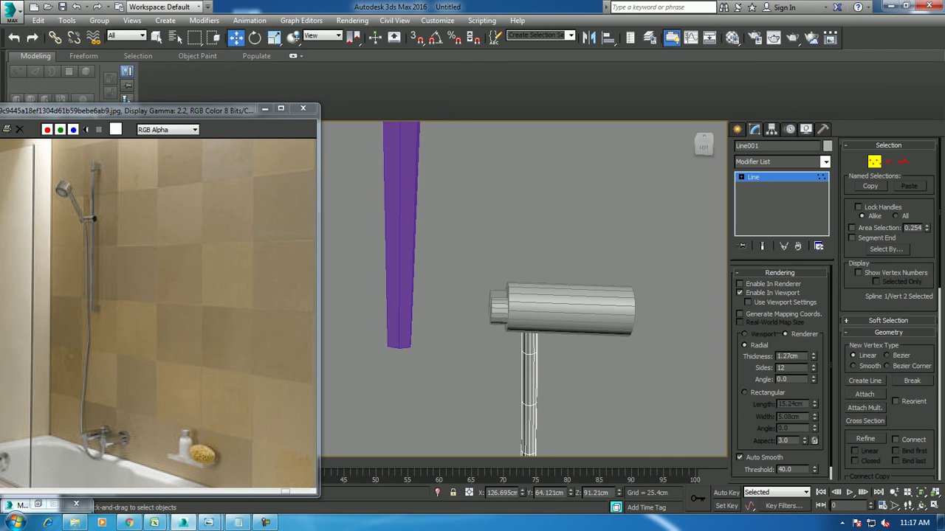
click(526, 278)
scroll(526, 278, down, 4)
drag(516, 357, 497, 356)
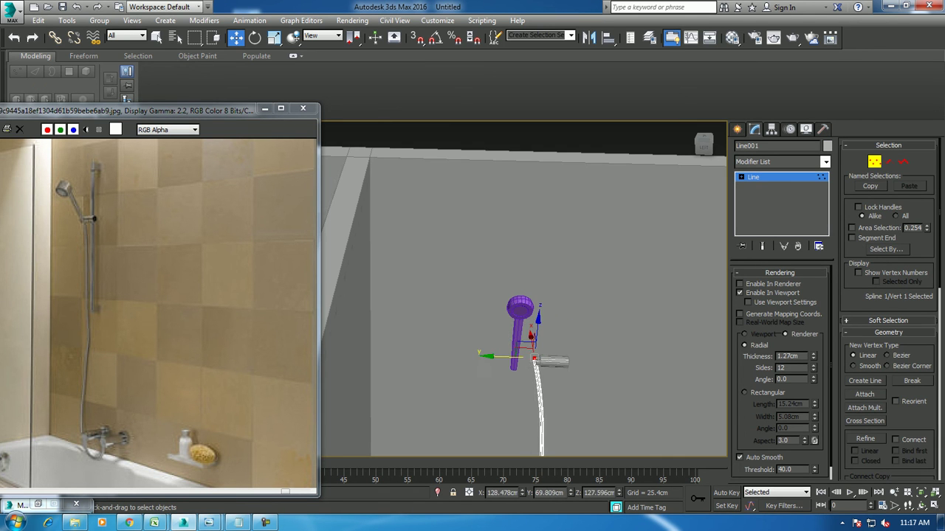
Select the shower head and move it along Y in the side view
click(518, 332)
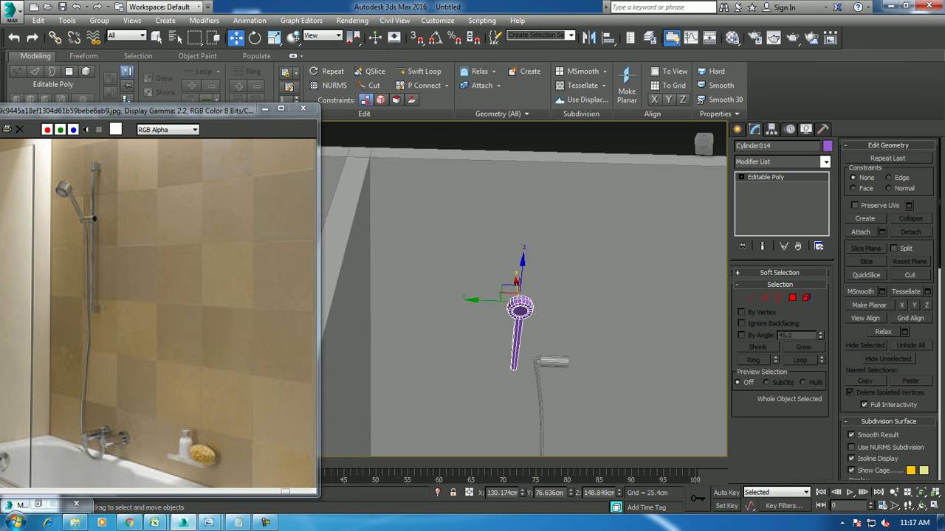
alt+middle_drag(519, 332, 539, 310)
key(r)
key(l)
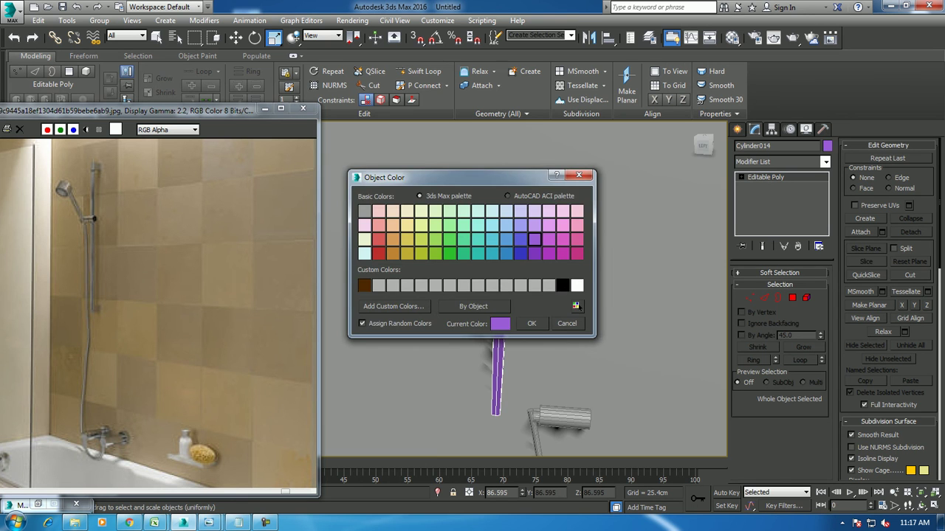
click(532, 323)
middle_drag(516, 295, 514, 348)
key(w)
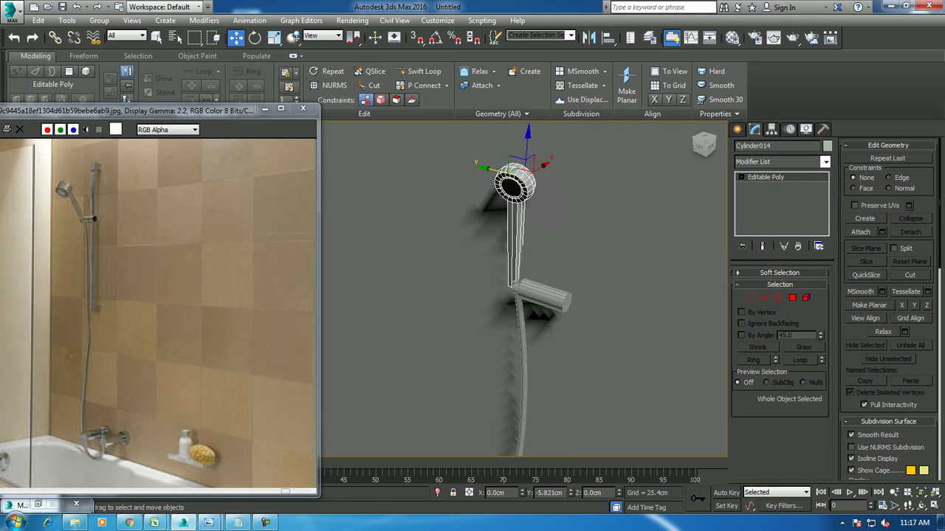
drag(487, 177, 506, 180)
Nudge the shower head along X and lower it slightly
alt+middle_drag(517, 295, 561, 266)
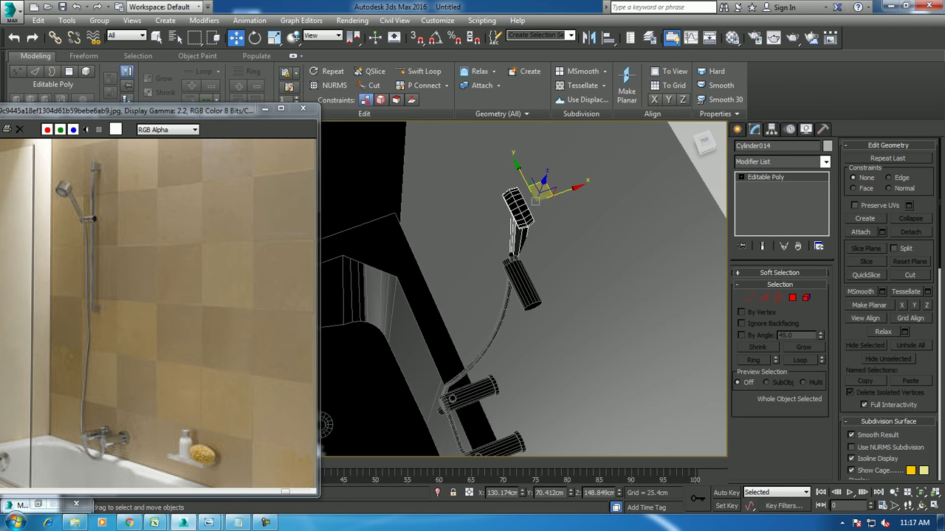
drag(535, 200, 526, 198)
mouse_move(517, 296)
alt+middle_down()
mouse_move(473, 310)
mouse_move(473, 295)
alt+middle_up()
scroll(520, 287, up, 5)
key(r)
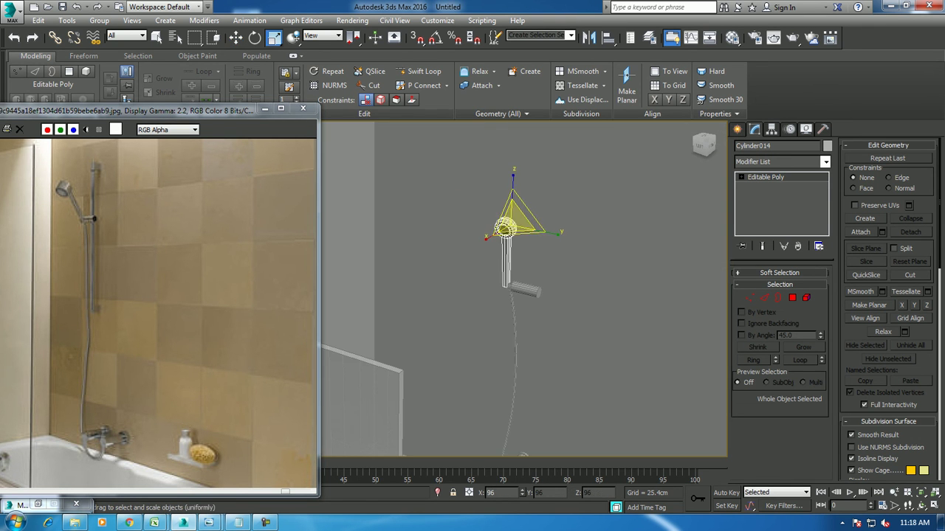
scroll(521, 288, up, 5)
key(w)
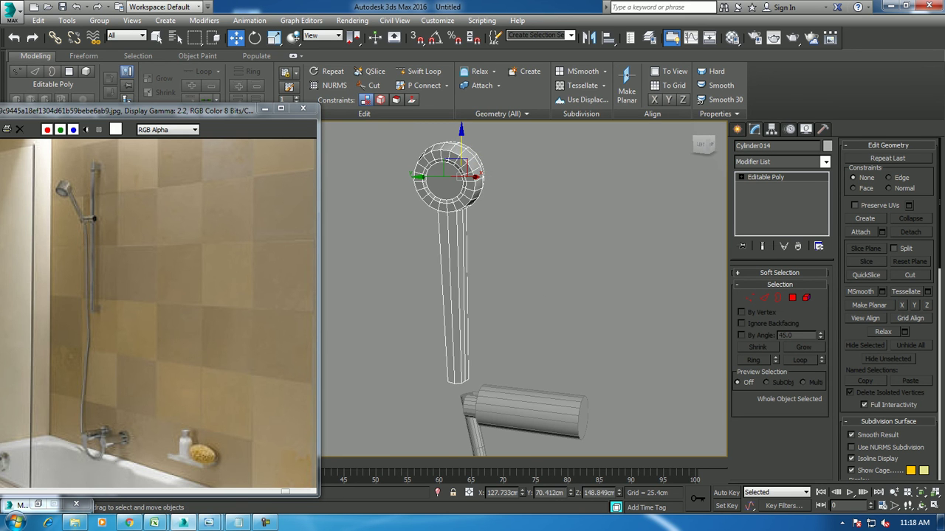
drag(460, 156, 461, 190)
alt+middle_drag(461, 190, 487, 207)
scroll(465, 203, down, 5)
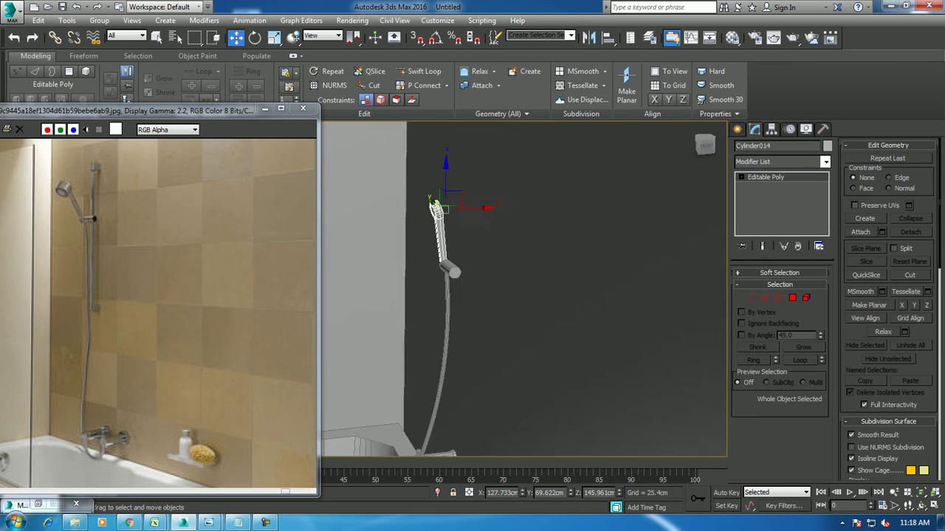
Tilt the shower head slightly, nudge it onto the hose, and select the hose line
key(e)
mouse_move(413, 181)
mouse_down()
mouse_move(406, 192)
mouse_move(434, 212)
mouse_up()
key(w)
alt+middle_drag(458, 295, 501, 280)
scroll(483, 191, up, 2)
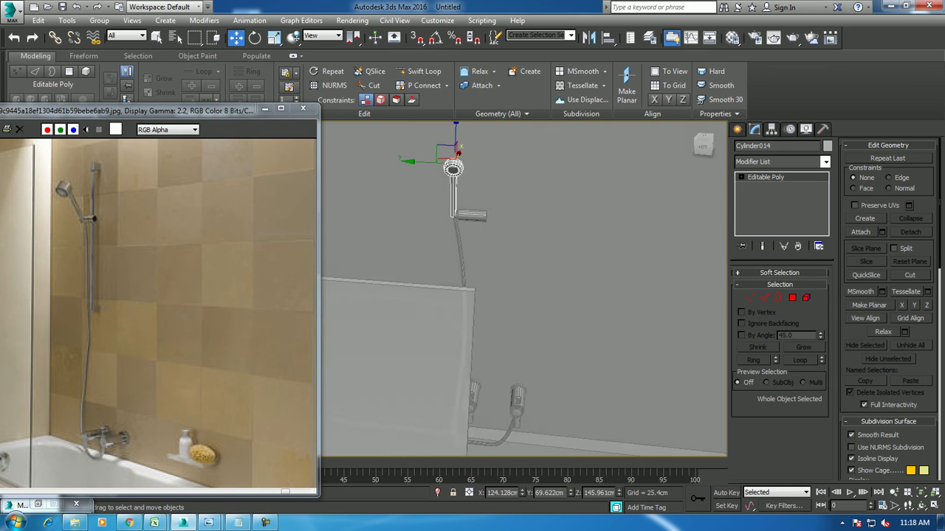
scroll(483, 190, up, 4)
scroll(399, 196, up, 4)
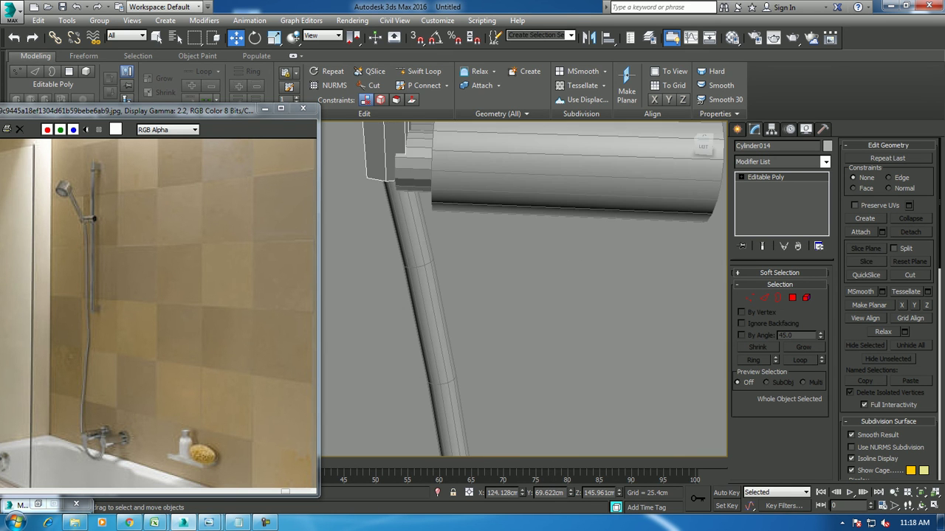
click(414, 295)
scroll(413, 296, up, 1)
Put the hose line at vertex level, then reselect the Cylinder014 shower head
key(1)
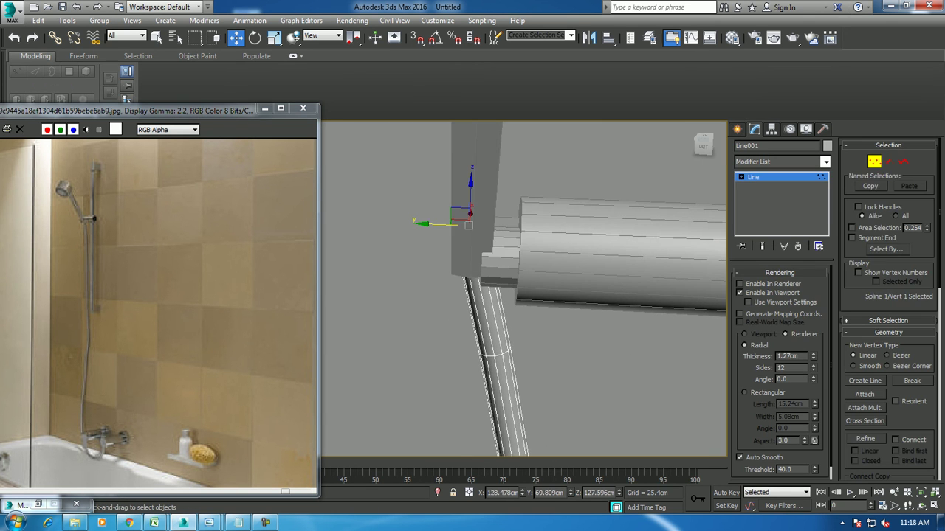
scroll(433, 214, down, 3)
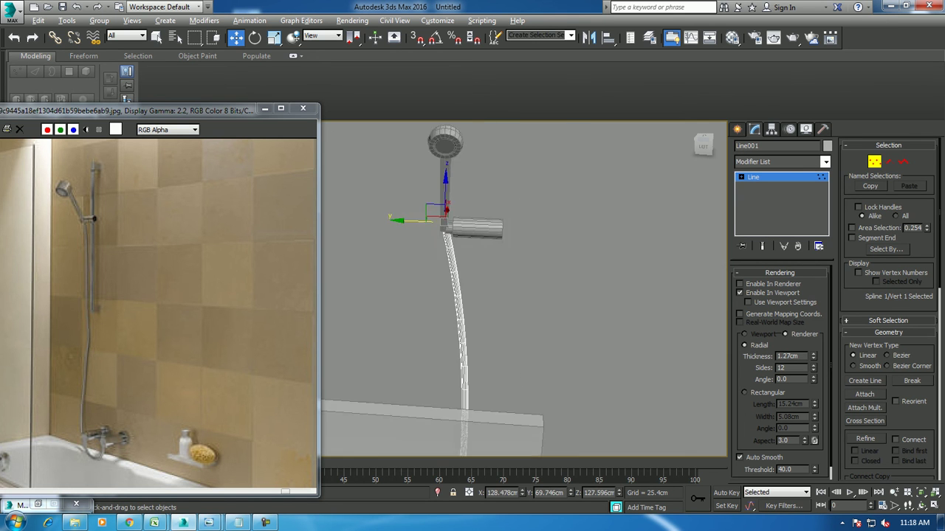
click(439, 144)
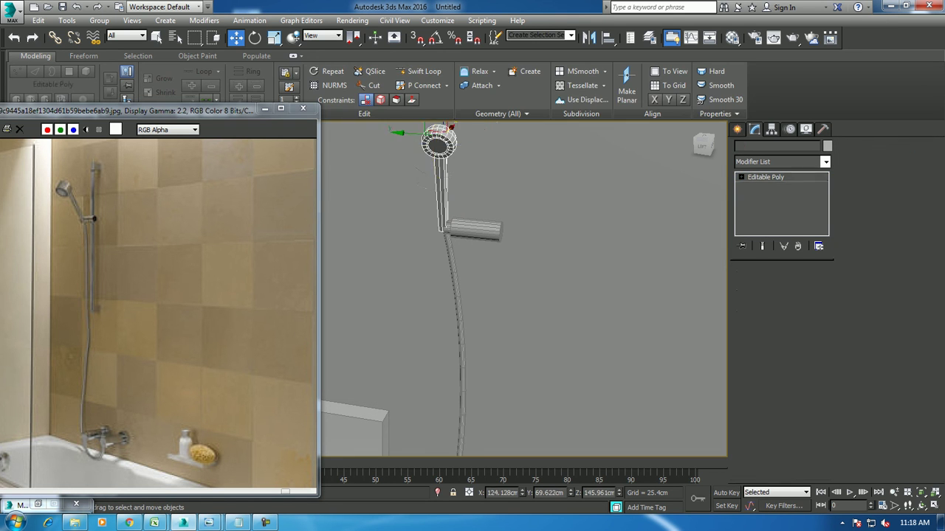
key(e)
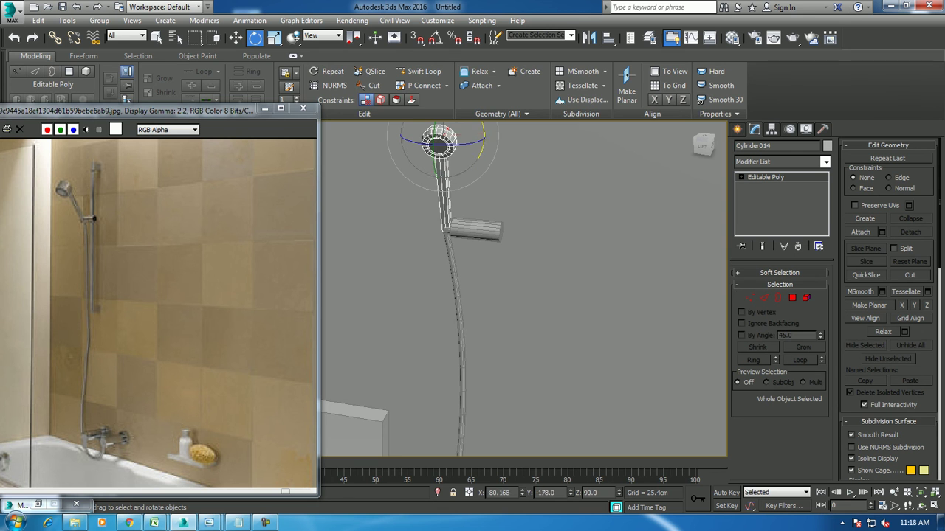
key(w)
scroll(458, 214, down, 5)
scroll(522, 288, up, 6)
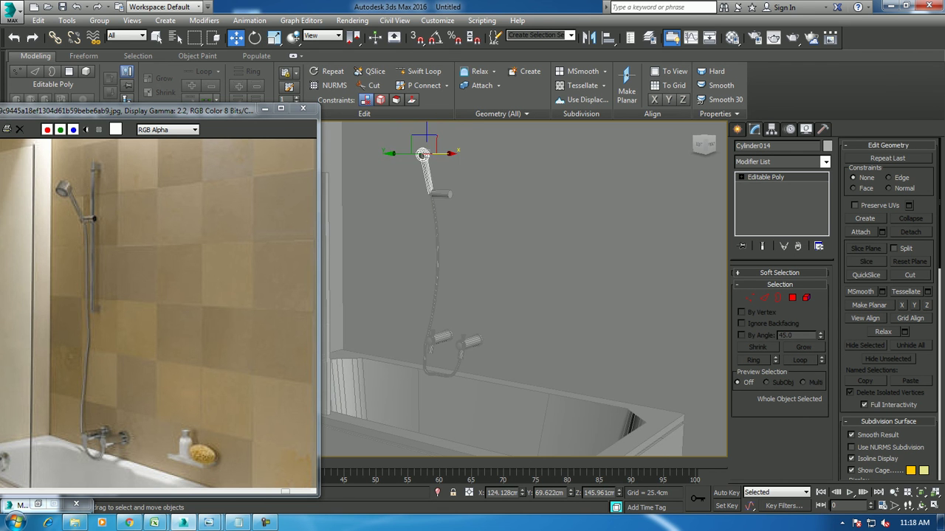
Pan and fit the reference photo to show the whole bathroom, then select Box003
alt+middle_drag(517, 295, 516, 266)
scroll(522, 288, down, 4)
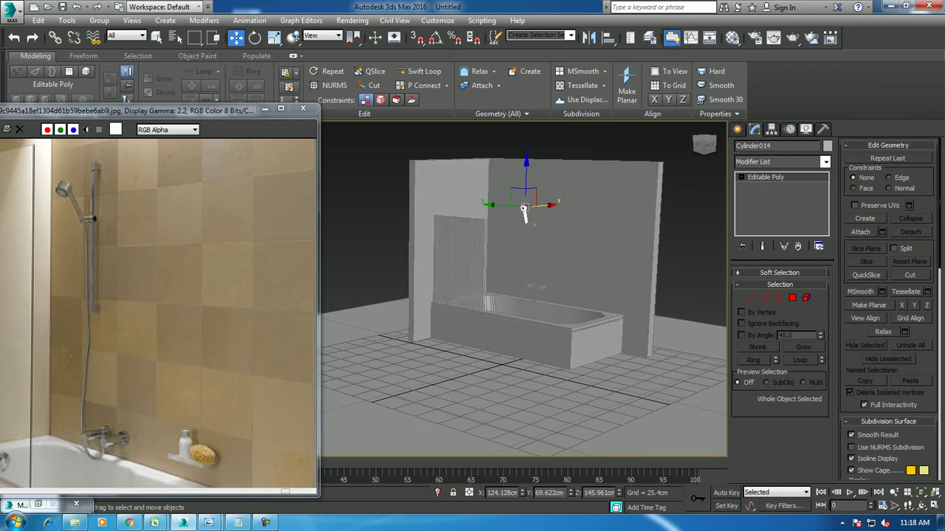
scroll(522, 288, up, 3)
scroll(546, 284, up, 4)
scroll(546, 283, up, 1)
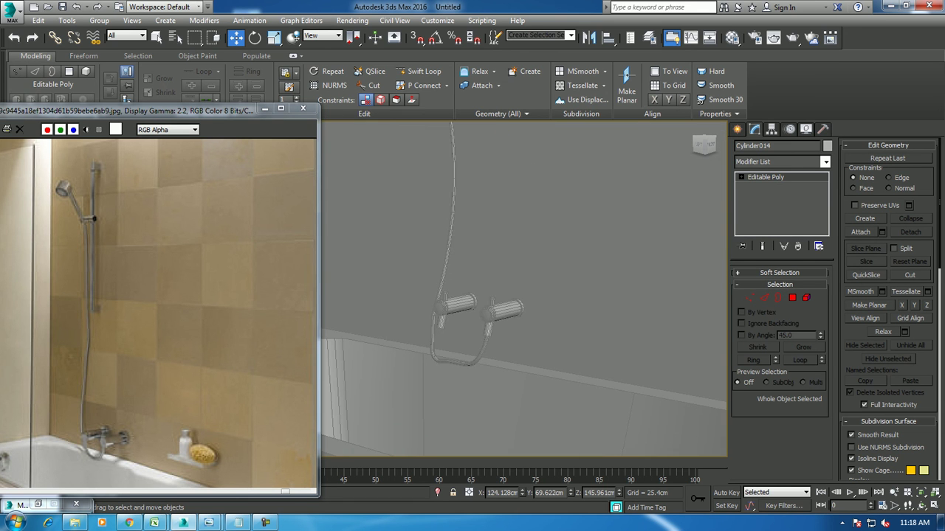
scroll(523, 288, down, 4)
scroll(524, 287, up, 2)
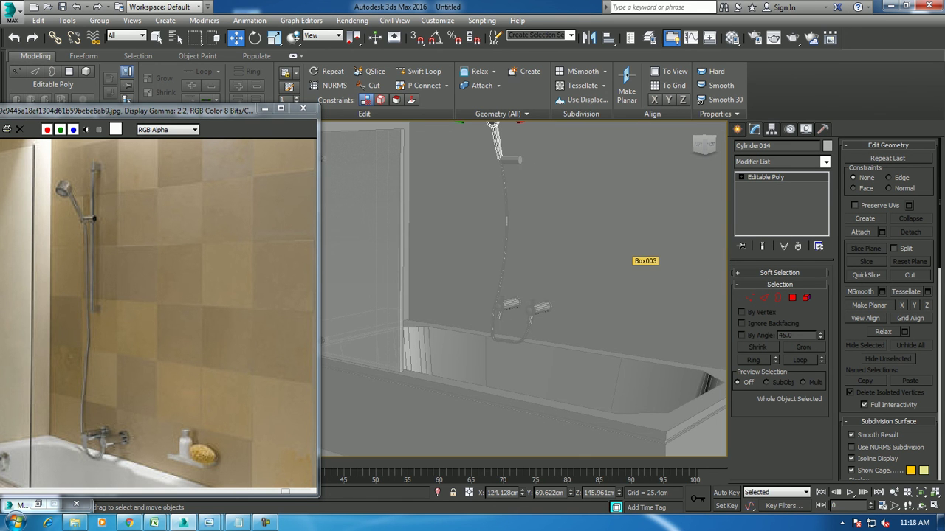
mouse_move(509, 243)
alt+middle_down()
mouse_move(479, 174)
mouse_move(489, 198)
alt+middle_up()
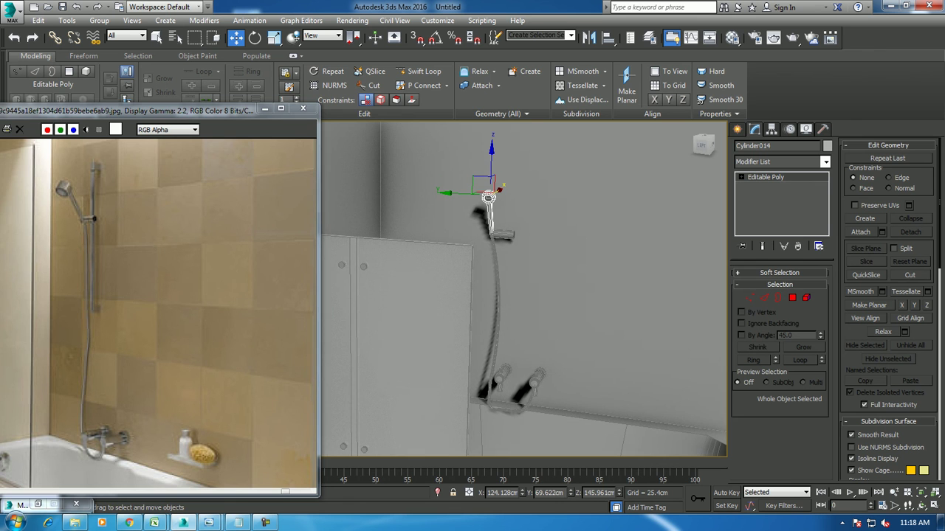
middle_drag(222, 332, 254, 266)
scroll(158, 317, down, 3)
mouse_move(489, 198)
alt+middle_down()
mouse_move(500, 152)
mouse_move(520, 138)
alt+middle_up()
click(599, 399)
alt+middle_drag(599, 399, 606, 415)
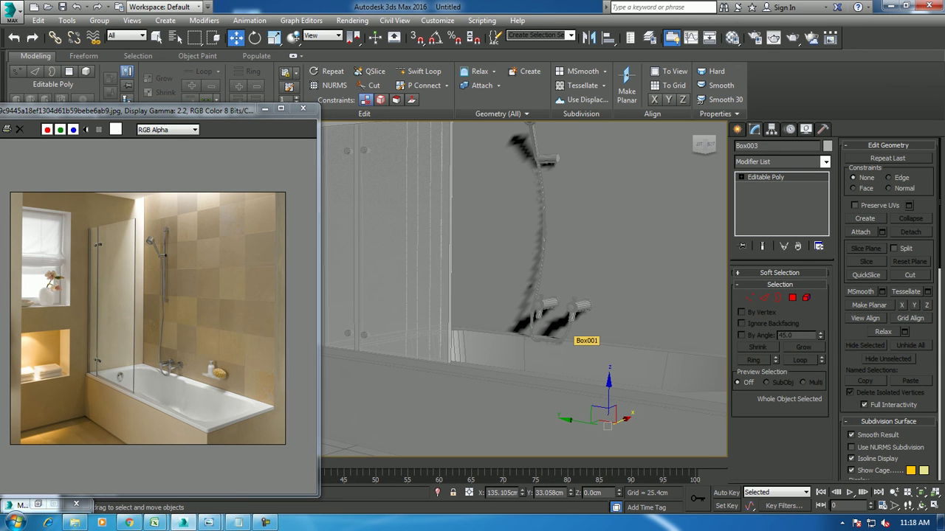
Delete the small cylinder (Cylinder002) sitting on the tub rim
alt+middle_drag(606, 415, 607, 362)
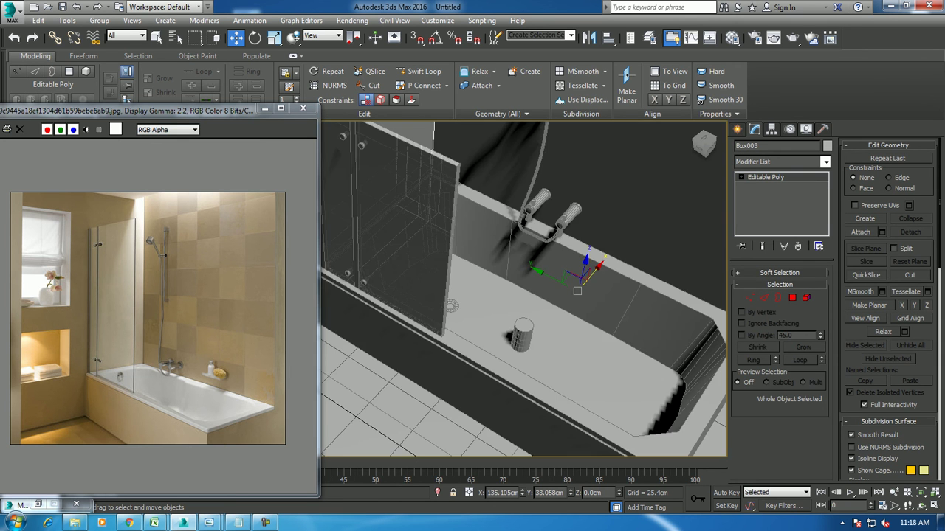
click(521, 336)
key(Delete)
mouse_move(607, 362)
alt+middle_down()
mouse_move(607, 417)
mouse_move(568, 435)
alt+middle_up()
Select the bathtub Box001 and switch to Polygon sub-object mode
click(559, 385)
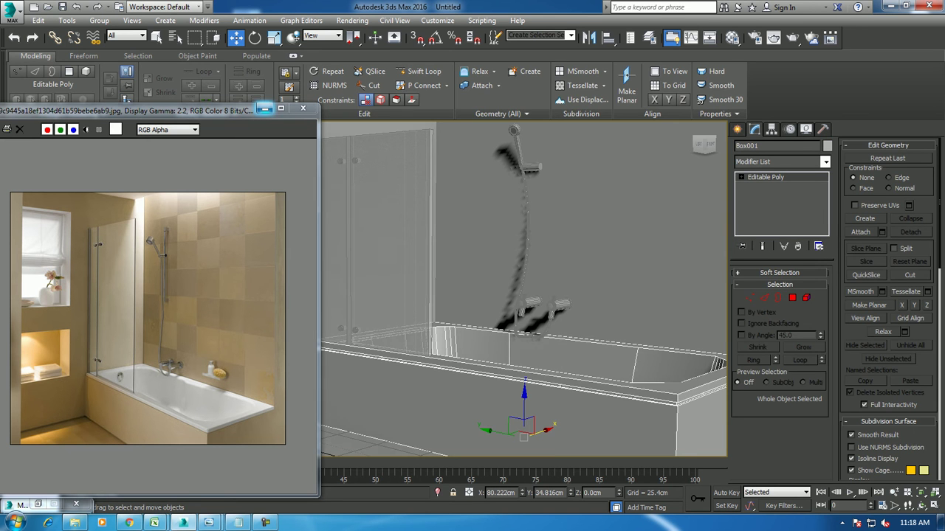
click(434, 255)
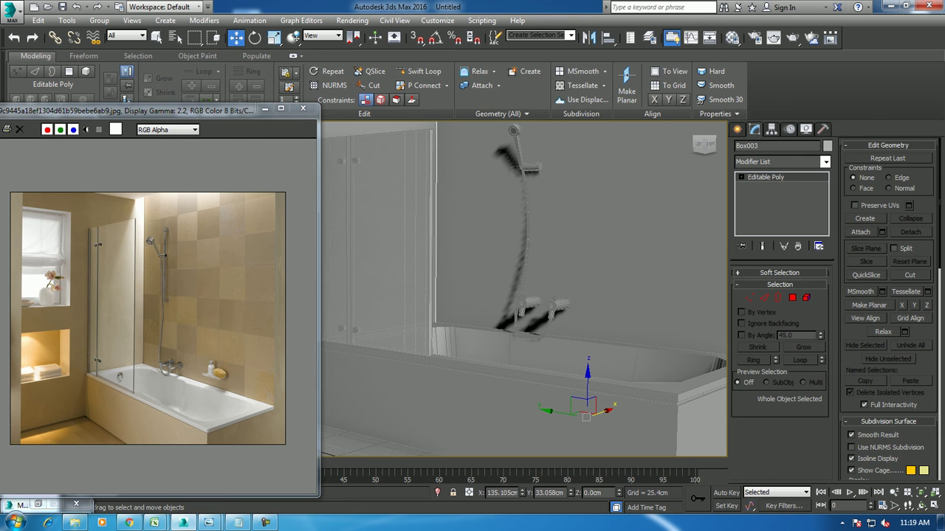
click(559, 385)
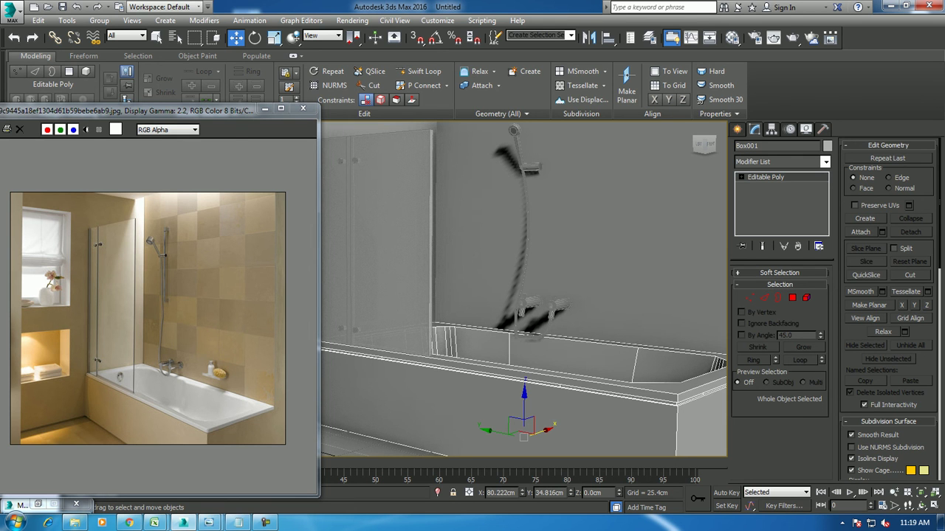
click(792, 297)
Select the tub's inner wall loop, side walls and floor polygons
alt+middle_drag(516, 310, 516, 236)
click(415, 262)
shift+click(443, 258)
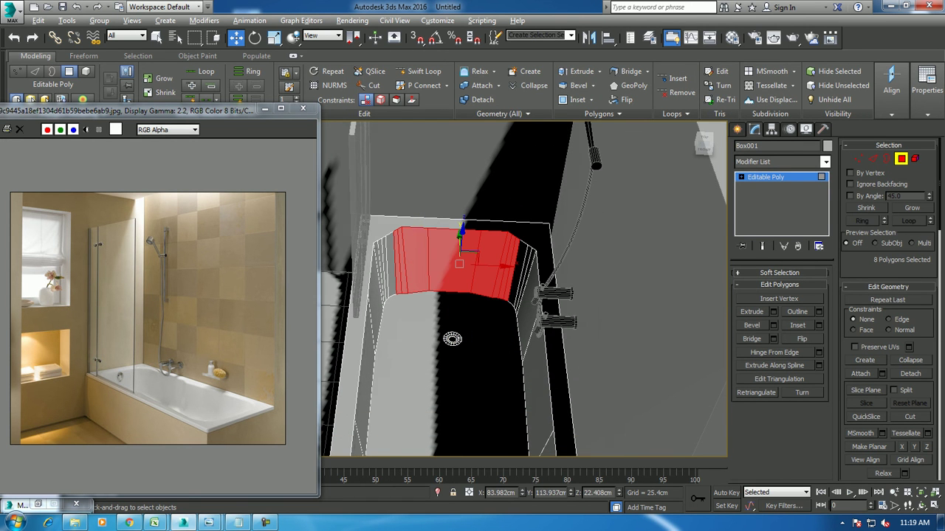
ctrl+click(539, 391)
ctrl+click(363, 369)
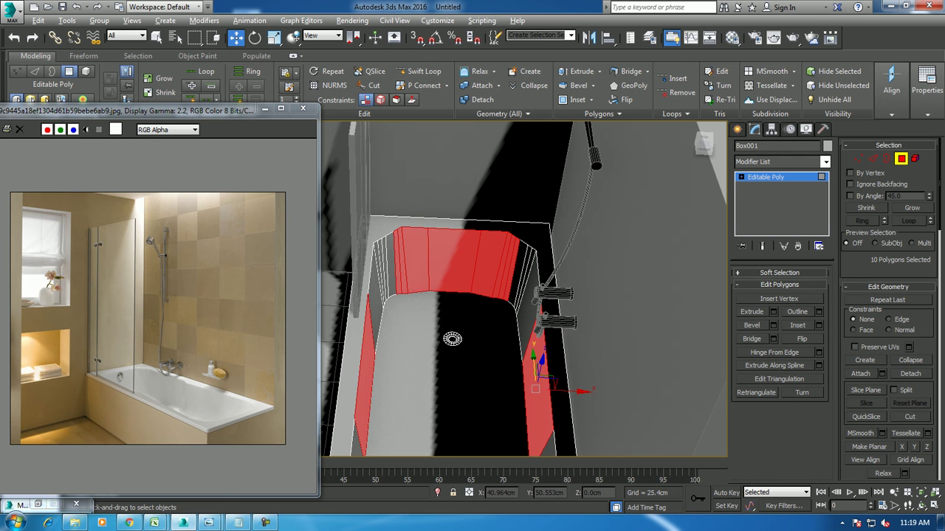
shift+click(373, 332)
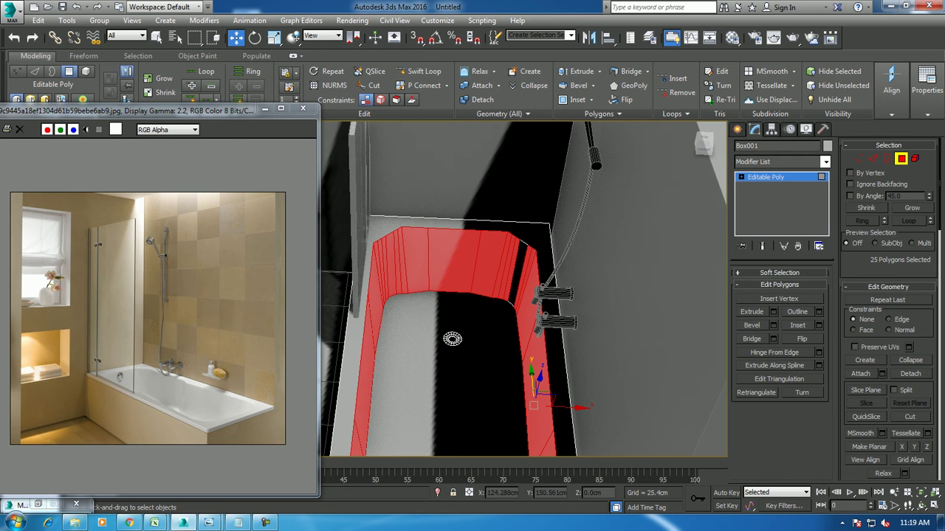
ctrl+click(443, 383)
scroll(451, 332, down, 5)
alt+middle_drag(451, 332, 487, 310)
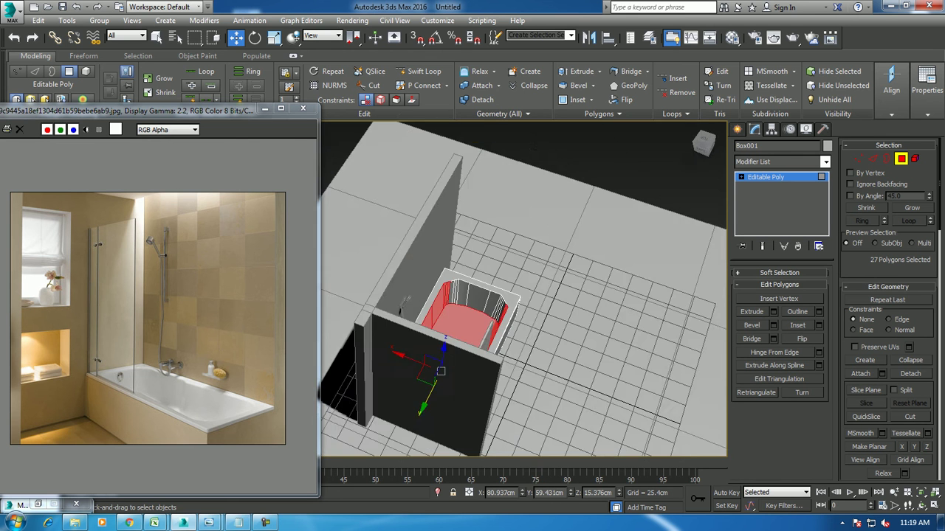
scroll(457, 317, up, 4)
Add the back-wall and right inner wall strips to the polygon selection
ctrl+click(490, 262)
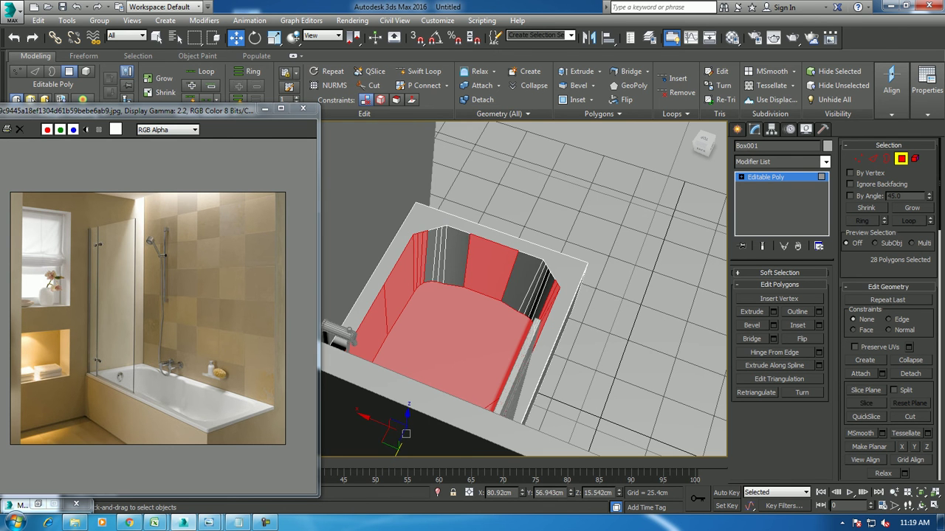
key(alt+l)
ctrl+click(430, 254)
ctrl+click(544, 291)
mouse_move(516, 295)
alt+middle_down()
mouse_move(487, 280)
mouse_move(473, 244)
mouse_move(443, 332)
mouse_move(472, 295)
alt+middle_up()
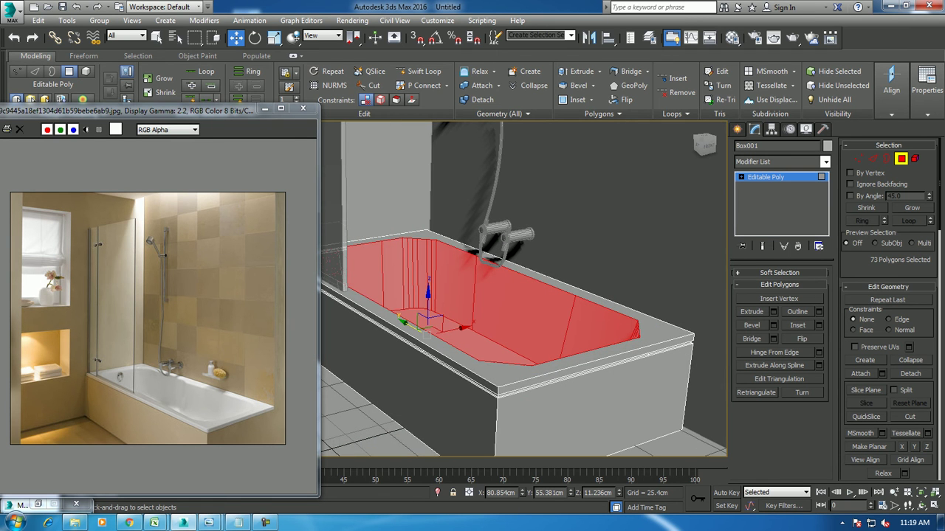
Add the tub's top, front and left rim faces, then show the Material Editor's second slot
key(ctrl+Page_Up)
mouse_move(473, 296)
alt+middle_down()
mouse_move(443, 299)
mouse_move(502, 288)
mouse_move(517, 266)
mouse_move(531, 292)
mouse_move(535, 273)
mouse_move(539, 303)
alt+middle_up()
ctrl+click(568, 352)
ctrl+click(384, 325)
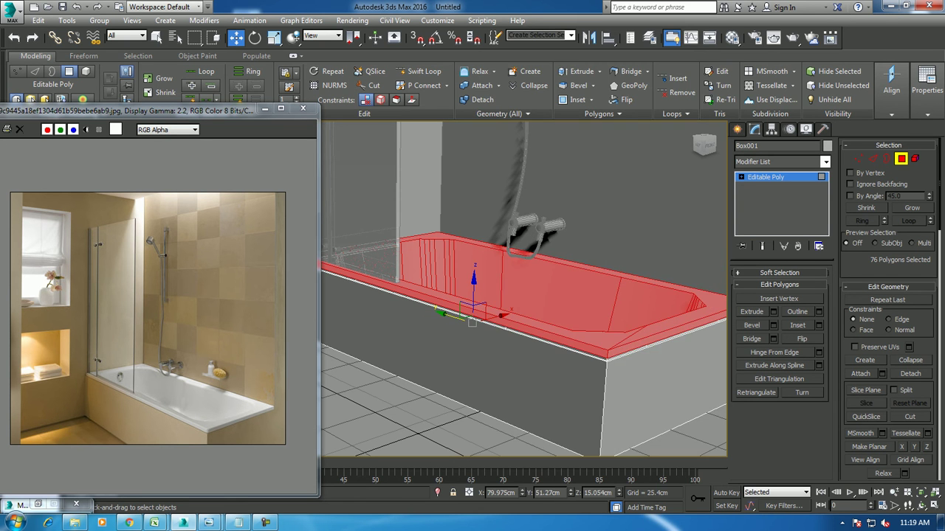
key(m)
click(535, 47)
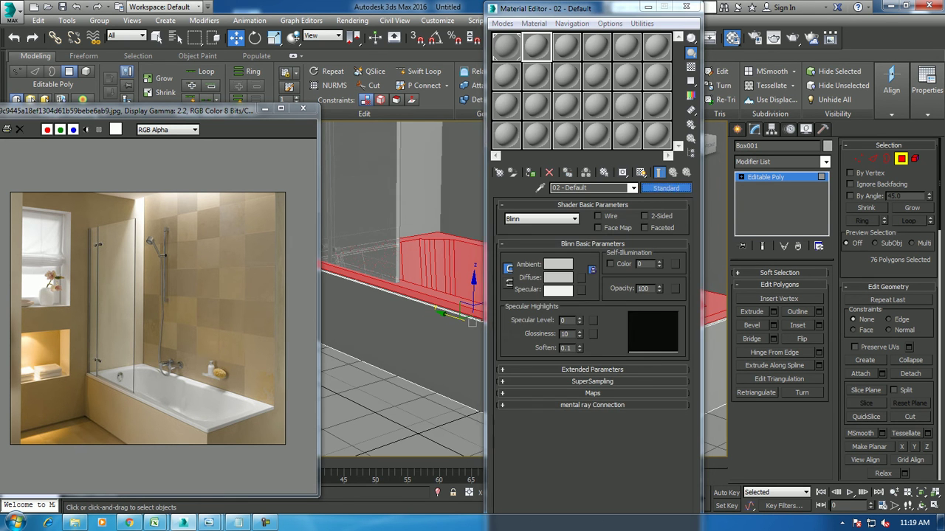
Make slot 02 an Architectural Ceramic Tile, Glazed material with a pure white diffuse
click(665, 188)
double_click(410, 286)
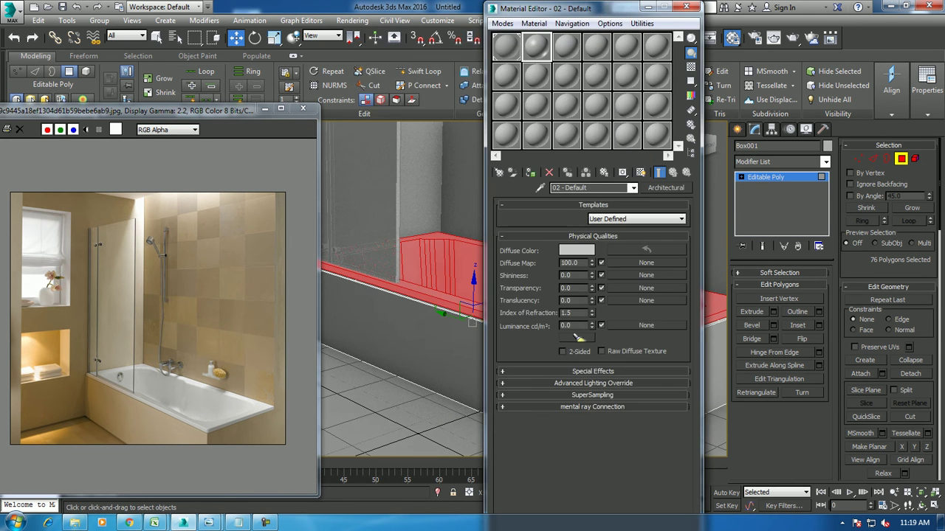
click(636, 219)
click(617, 229)
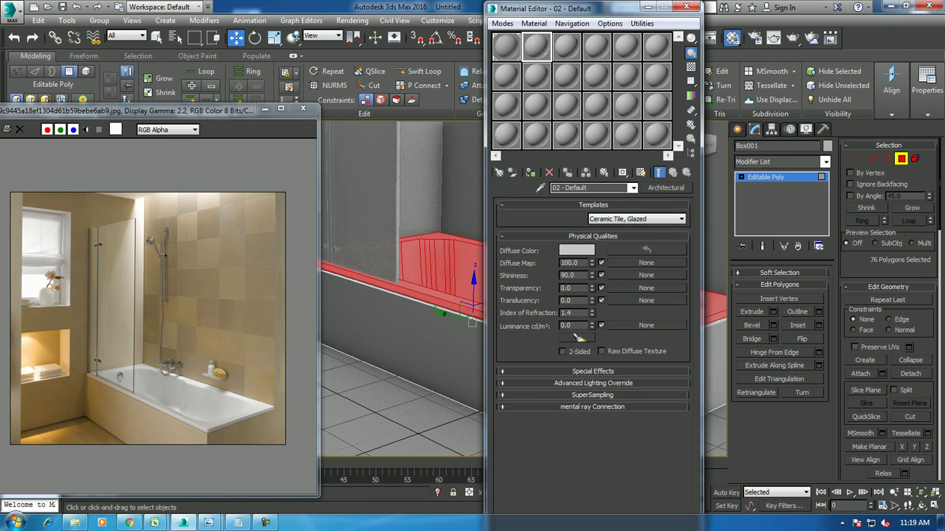
click(576, 250)
drag(340, 130, 339, 167)
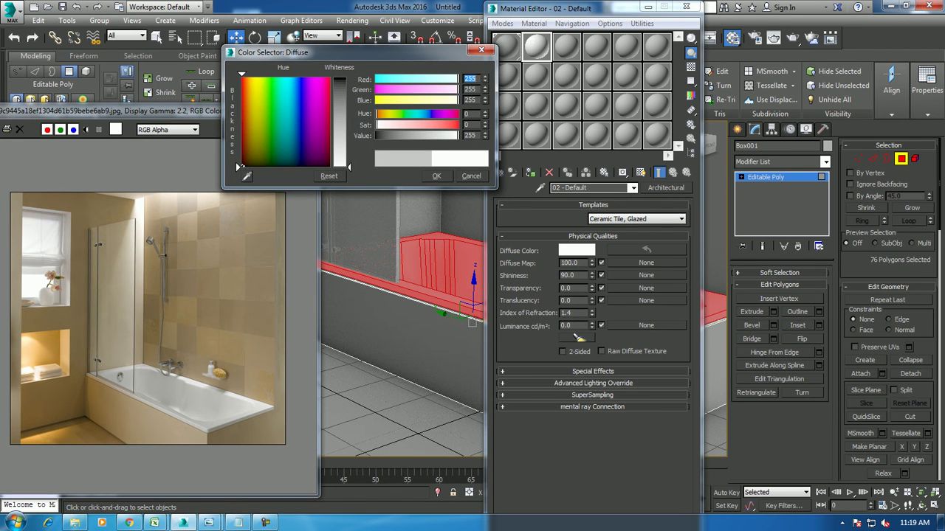
click(436, 176)
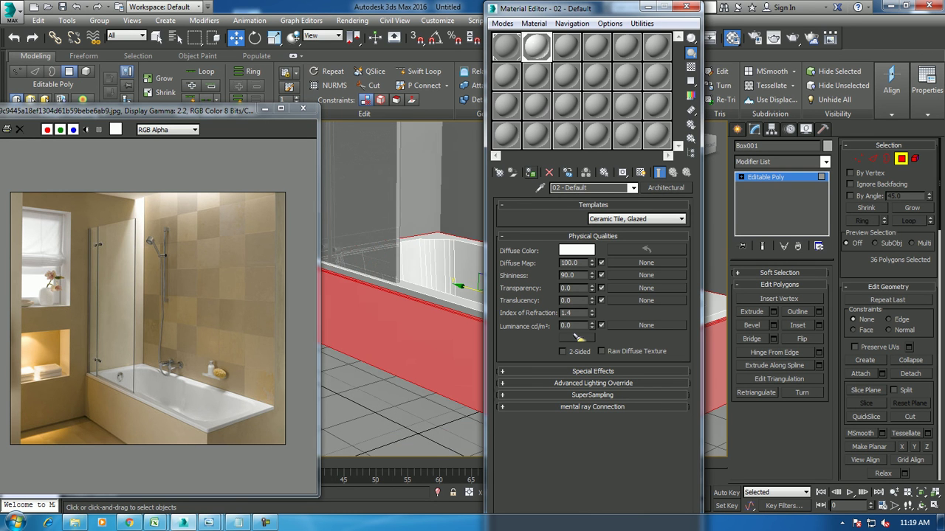
Give slot 03 a beige diffuse colour, then close the editor and clear the tub's polygon selection
click(565, 46)
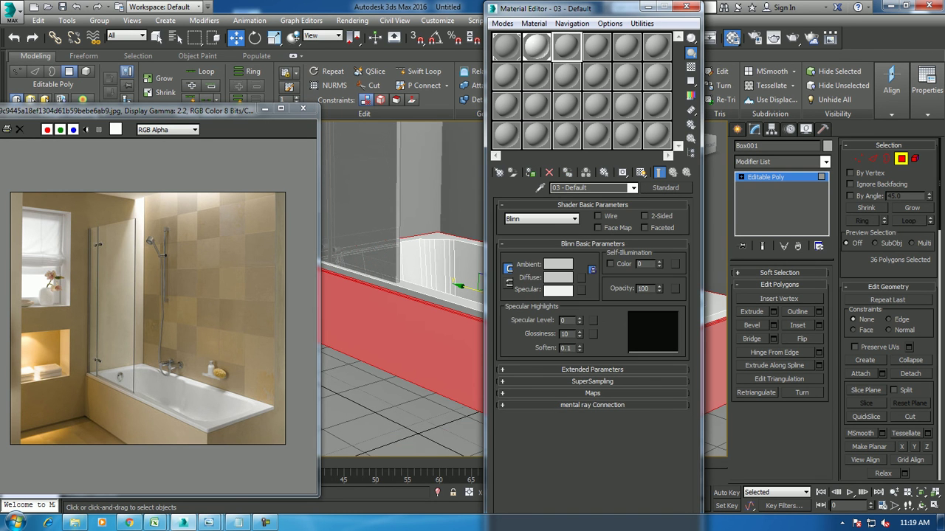
click(558, 276)
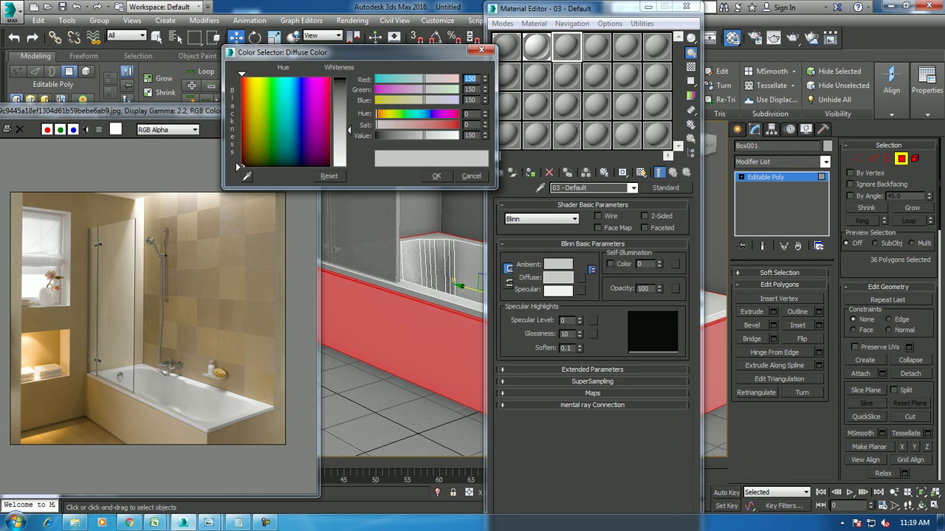
drag(239, 168, 251, 106)
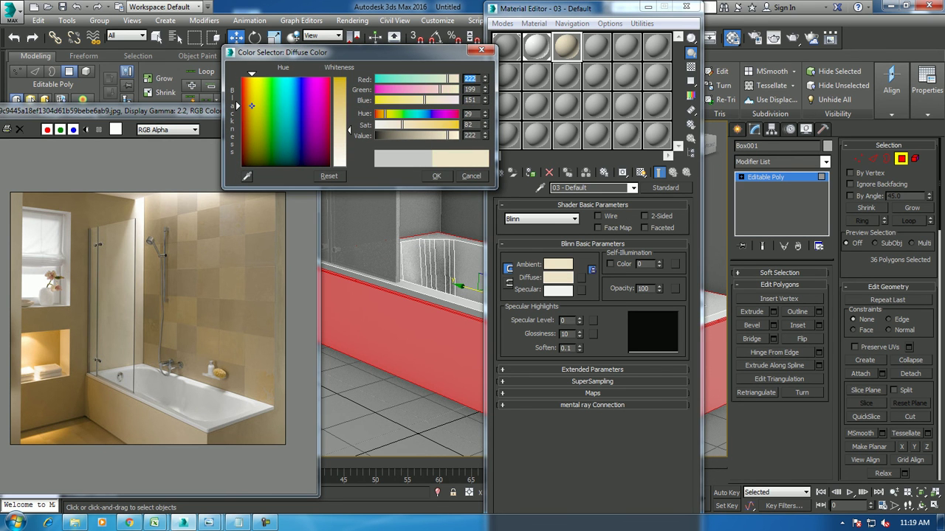
click(436, 175)
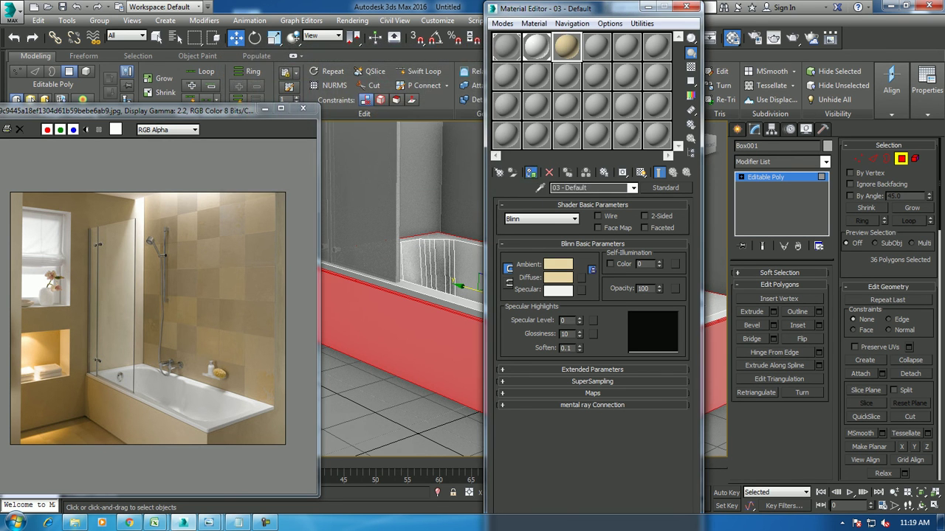
click(686, 7)
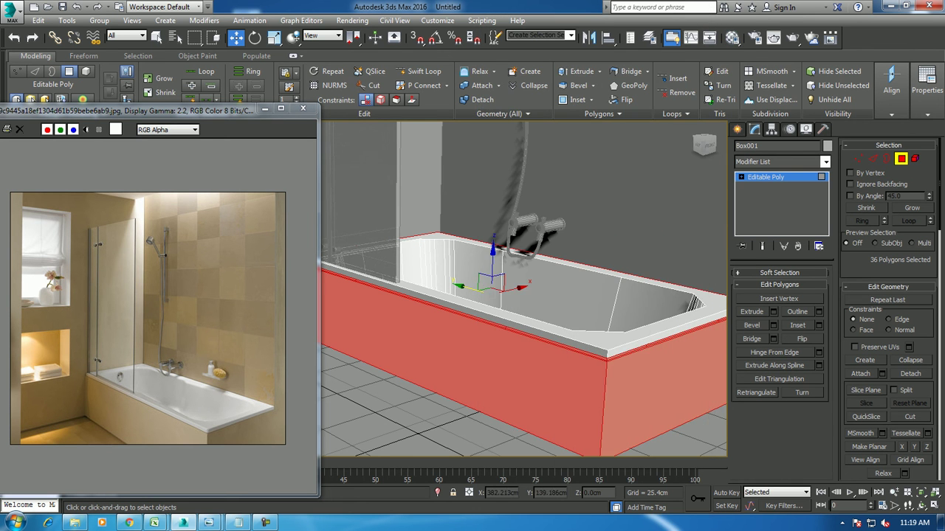
click(440, 274)
alt+middle_drag(516, 288, 661, 359)
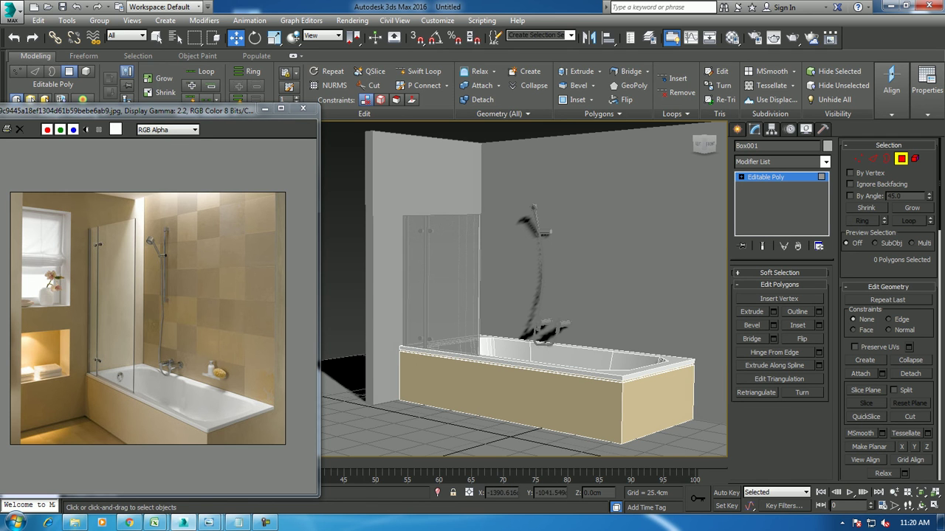
Return to object level and select and zoom to the shower mixer and hose
key(4)
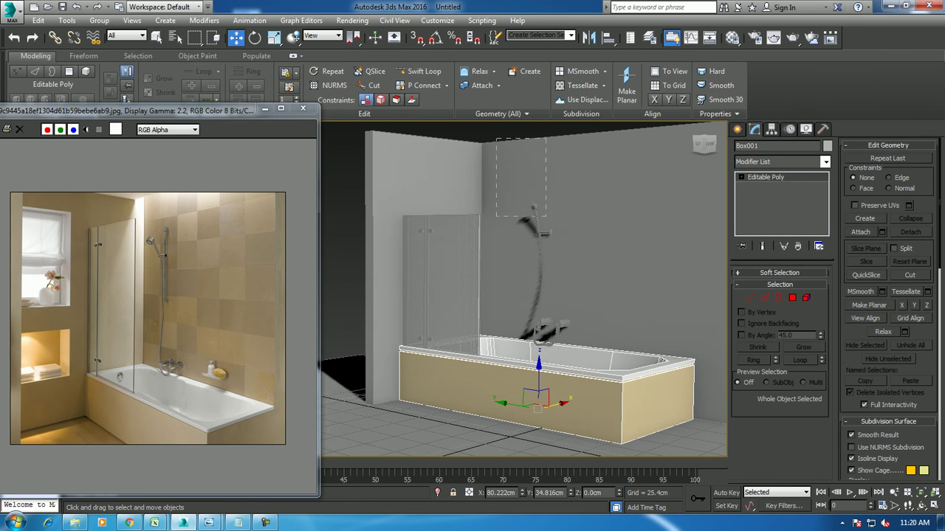
key(ctrl+a)
key(z)
click(585, 317)
key(z)
scroll(524, 288, down, 2)
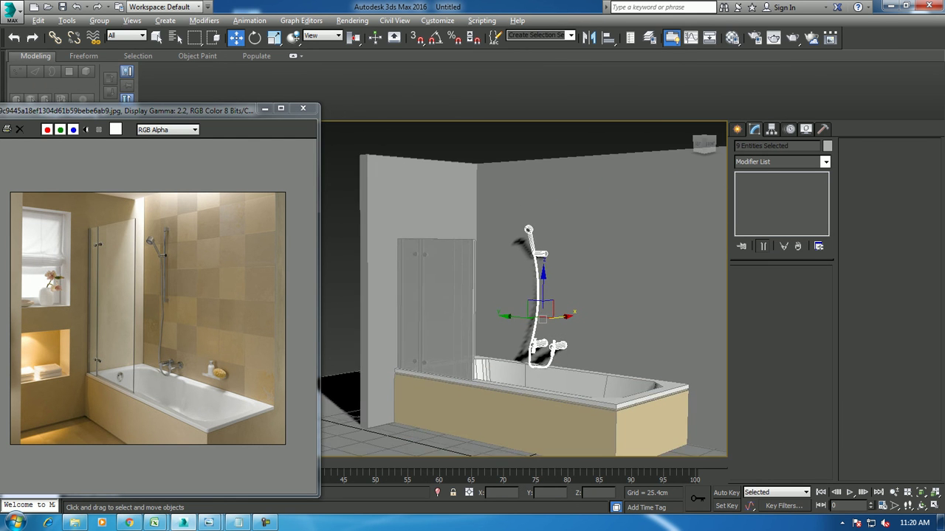
scroll(543, 295, up, 2)
Set material 04 - Default to the Anisotropic shader with Specular Level 77
key(m)
click(596, 45)
click(541, 219)
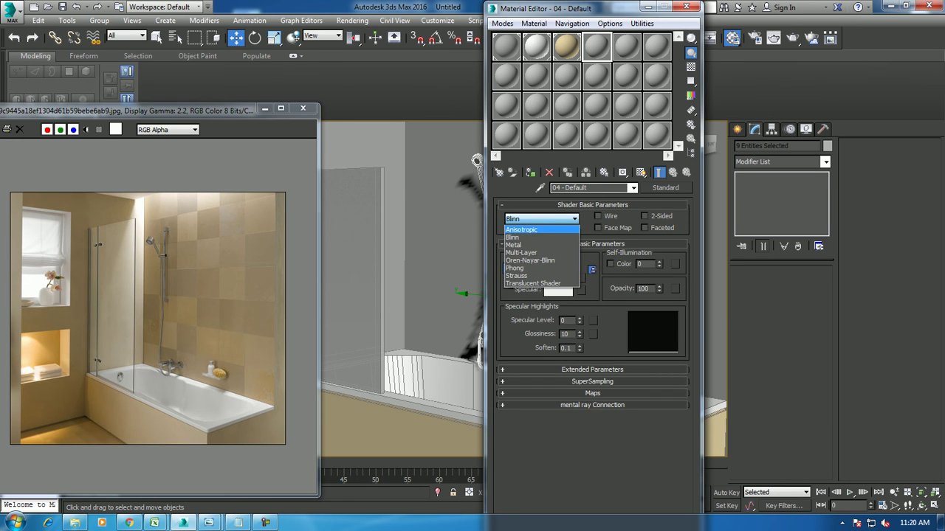
click(531, 228)
drag(578, 339, 578, 296)
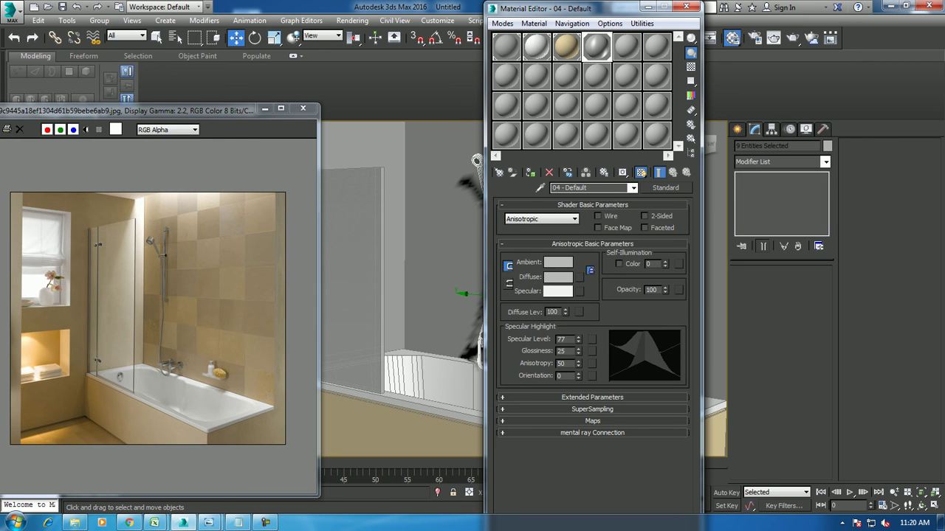
click(686, 7)
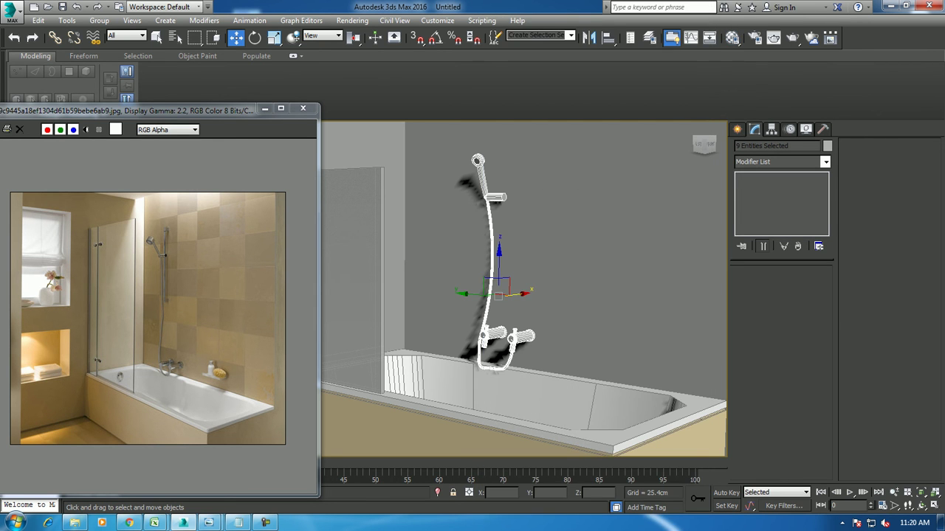
Try selecting the tub front panel, the glass panel, then a group of four objects
click(527, 400)
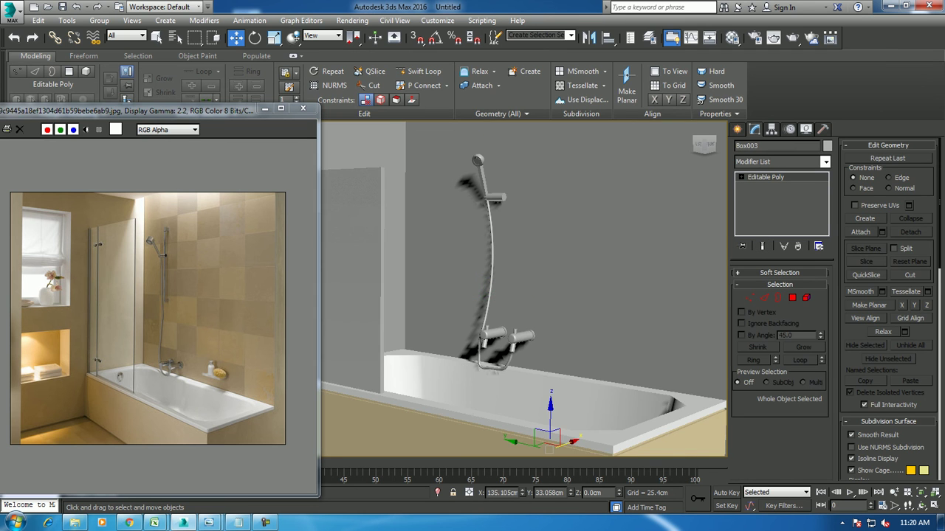
mouse_move(523, 287)
alt+middle_down()
mouse_move(561, 280)
mouse_move(543, 279)
alt+middle_up()
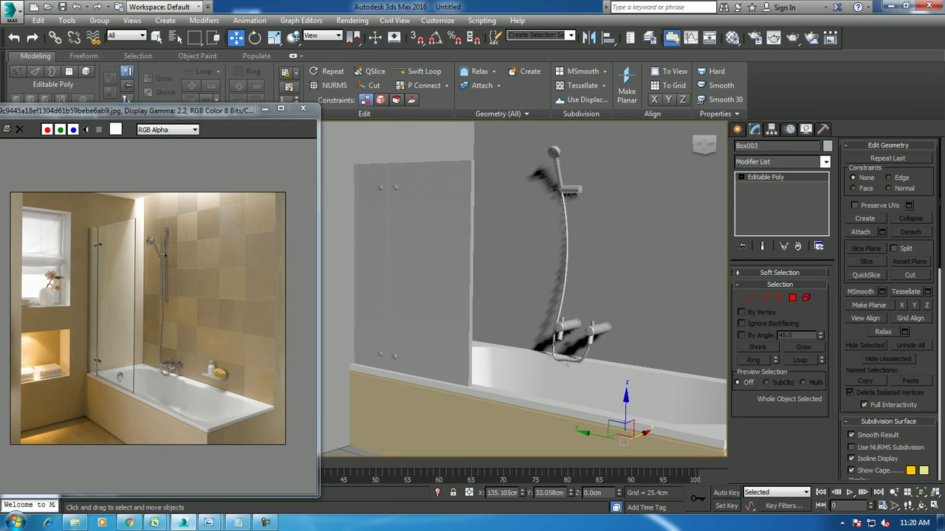
click(417, 343)
scroll(417, 344, down, 4)
scroll(417, 343, down, 5)
drag(384, 155, 479, 325)
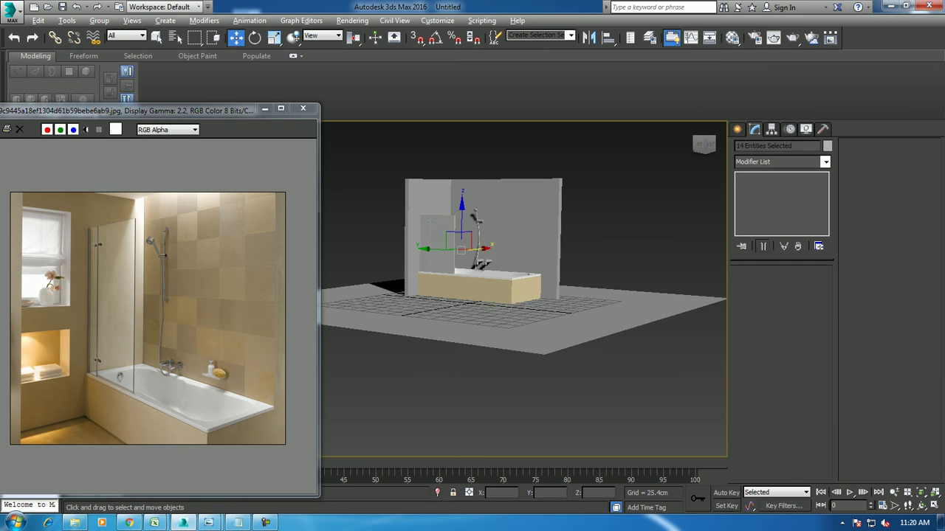
middle_drag(479, 243, 532, 288)
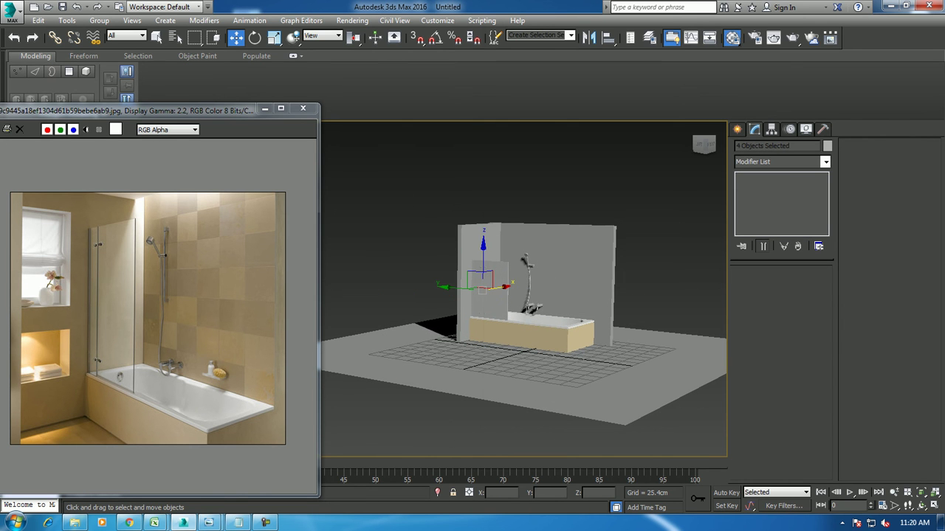
Open and close the Material Editor, then select Box003
key(m)
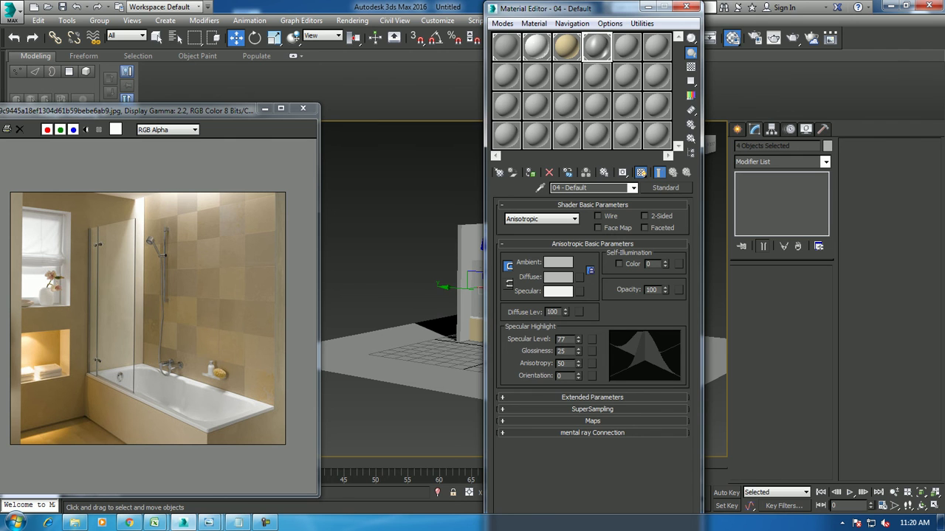
click(686, 6)
scroll(538, 276, up, 3)
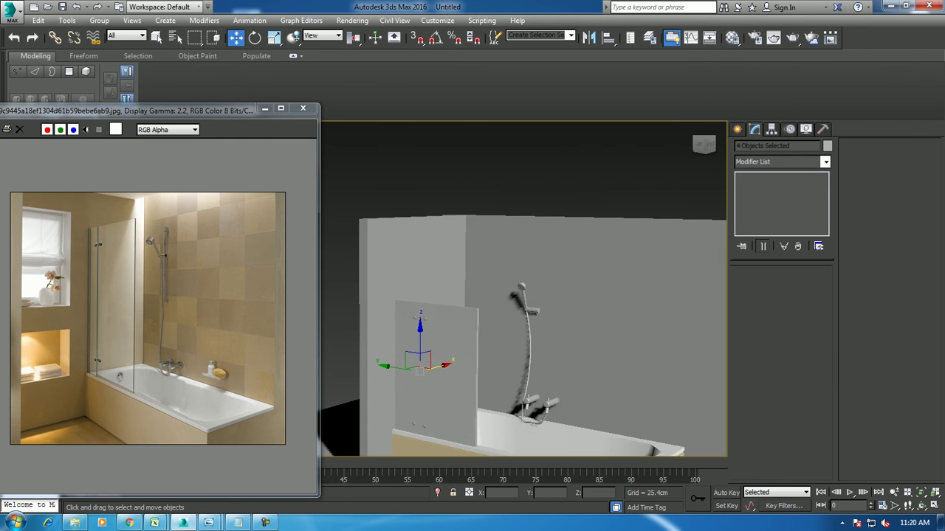
scroll(538, 277, up, 3)
click(516, 428)
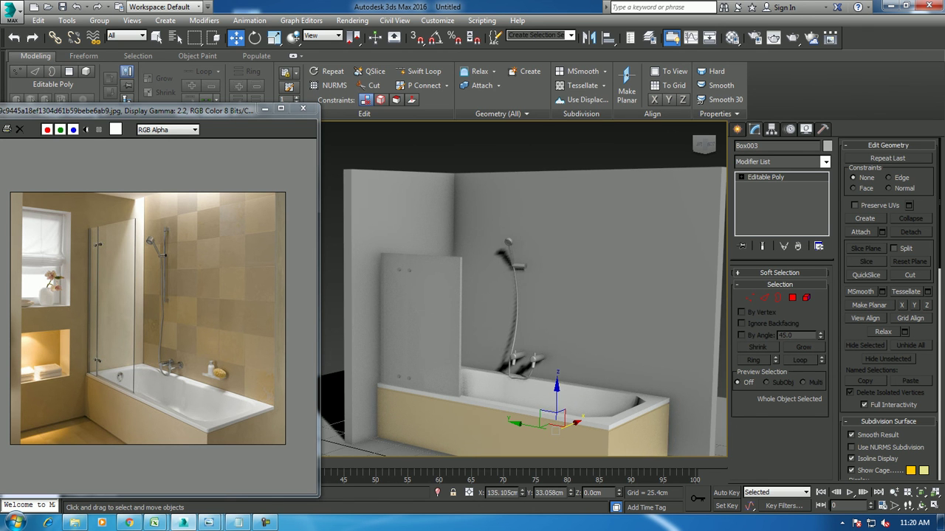
Choose a Bitmap as the diffuse map of the new material
click(732, 37)
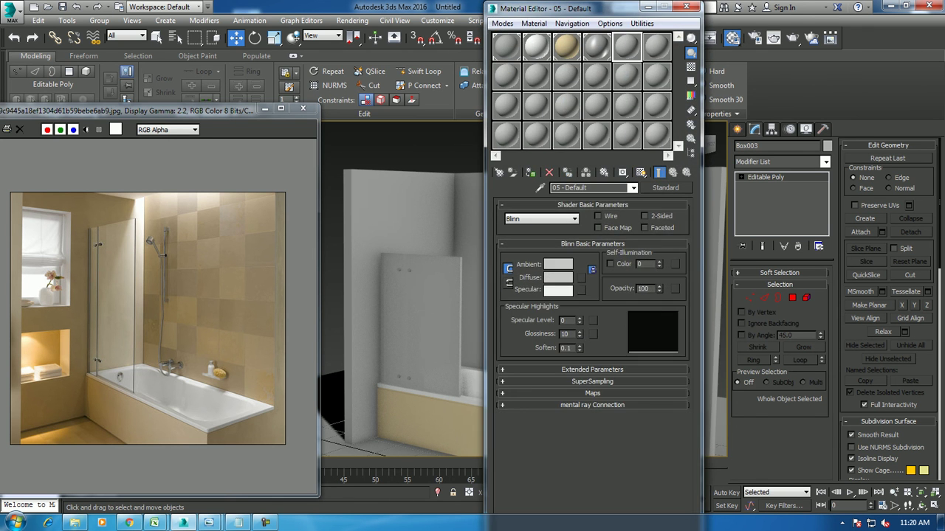
click(580, 276)
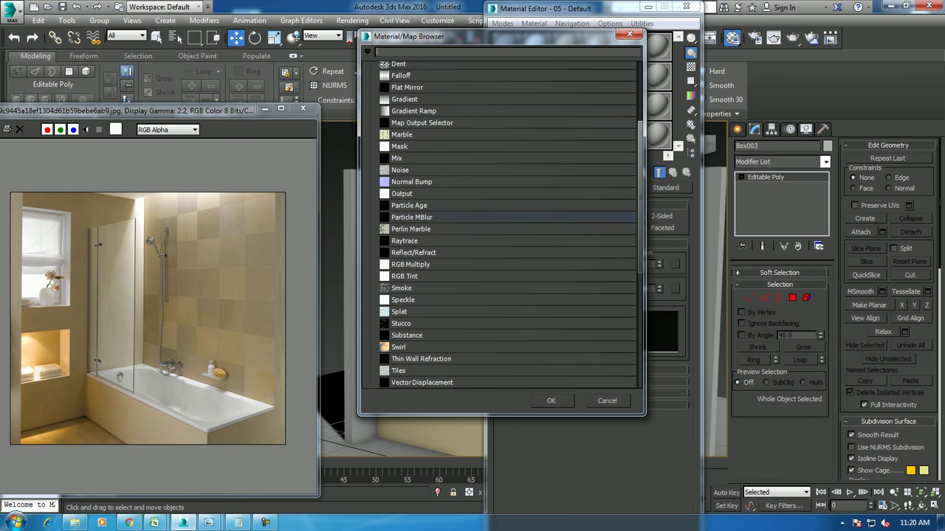
scroll(501, 222, up, 10)
scroll(501, 221, up, 2)
double_click(413, 108)
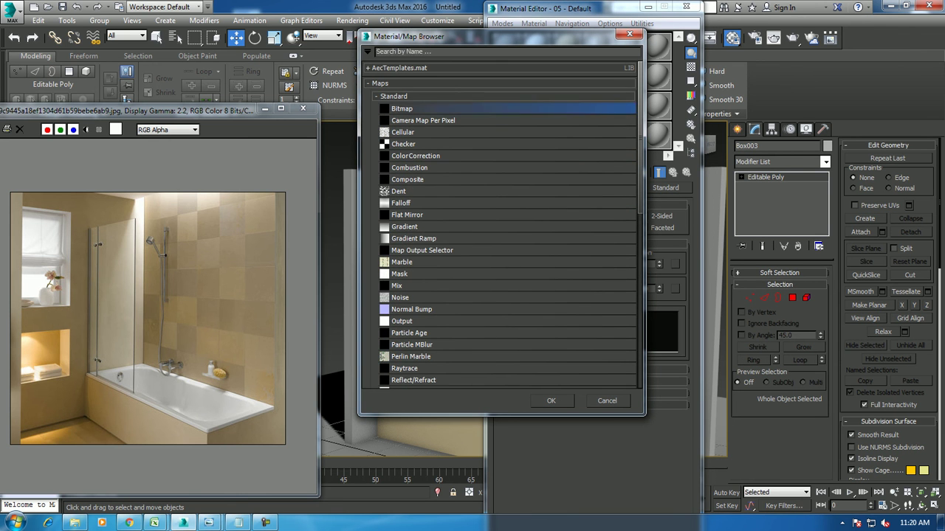
Browse to D:\kayo\Texture lib\Architectural and preview the stucco textures
click(40, 183)
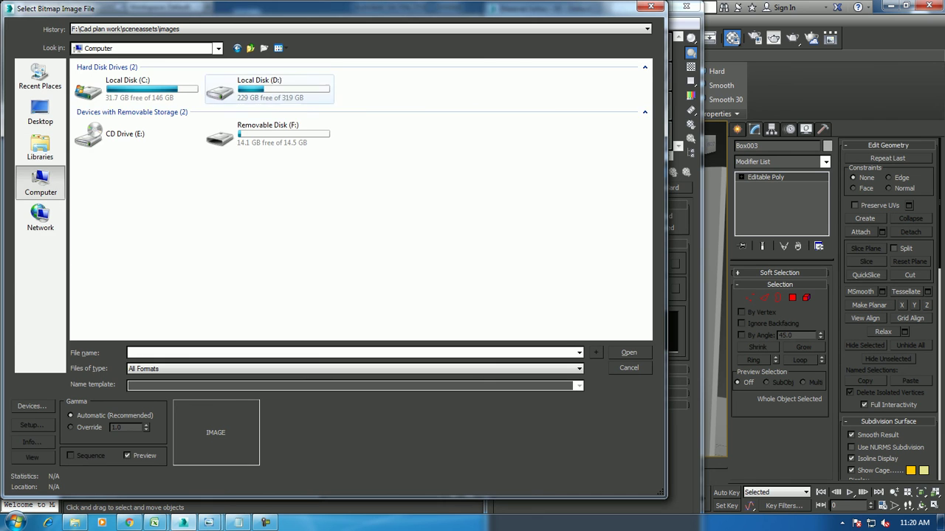
double_click(228, 89)
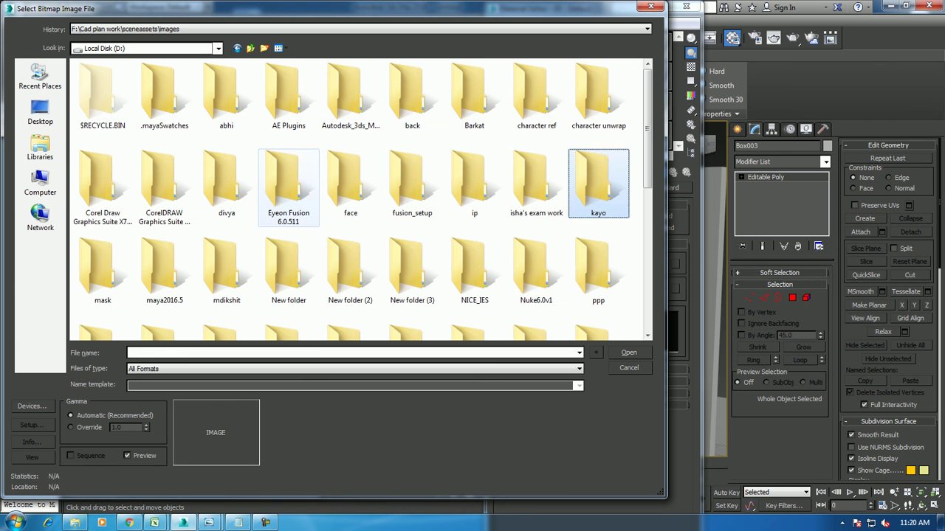
double_click(598, 181)
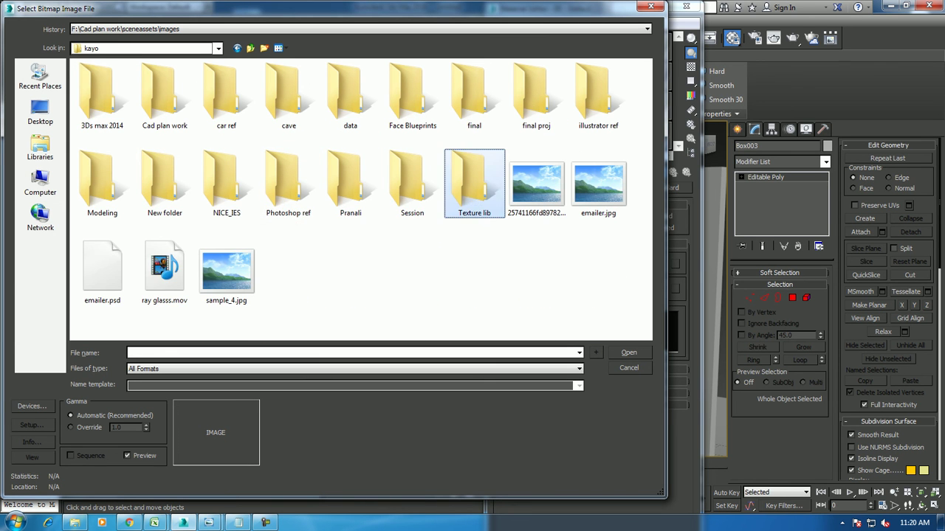
double_click(474, 185)
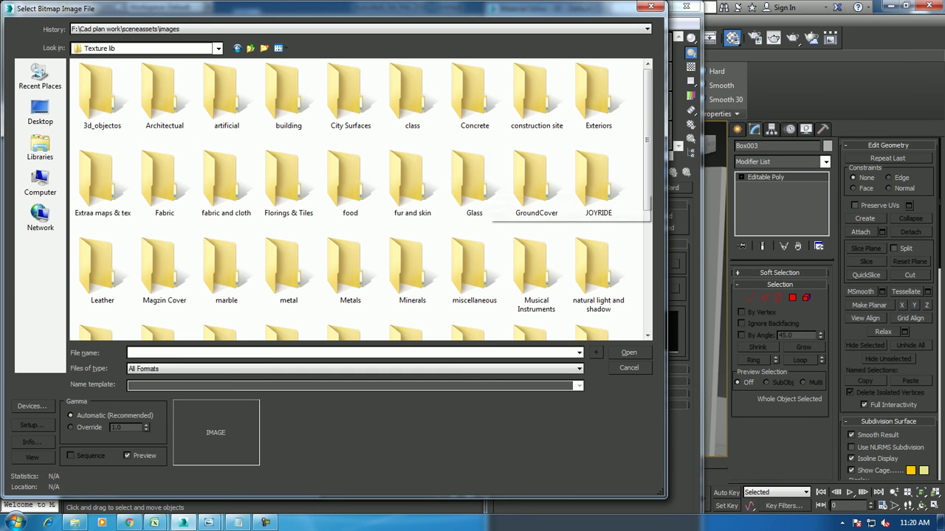
click(289, 96)
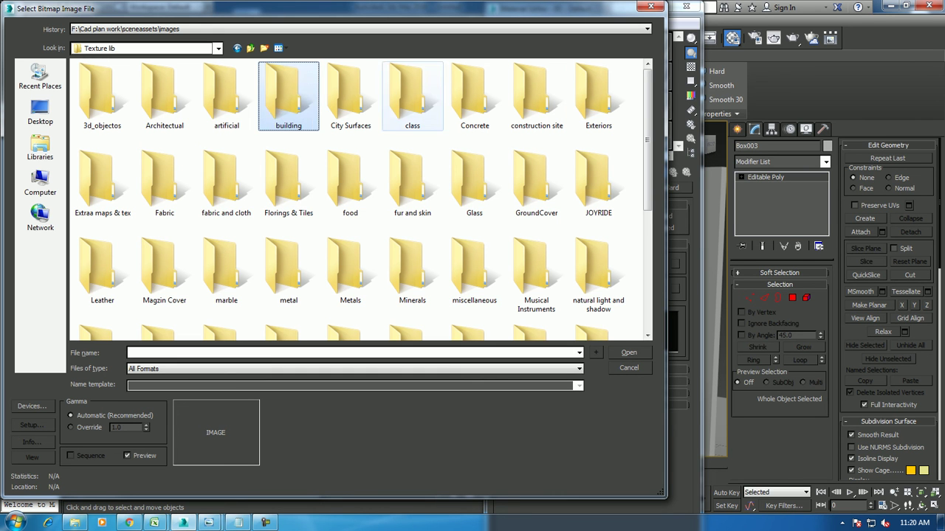
double_click(177, 96)
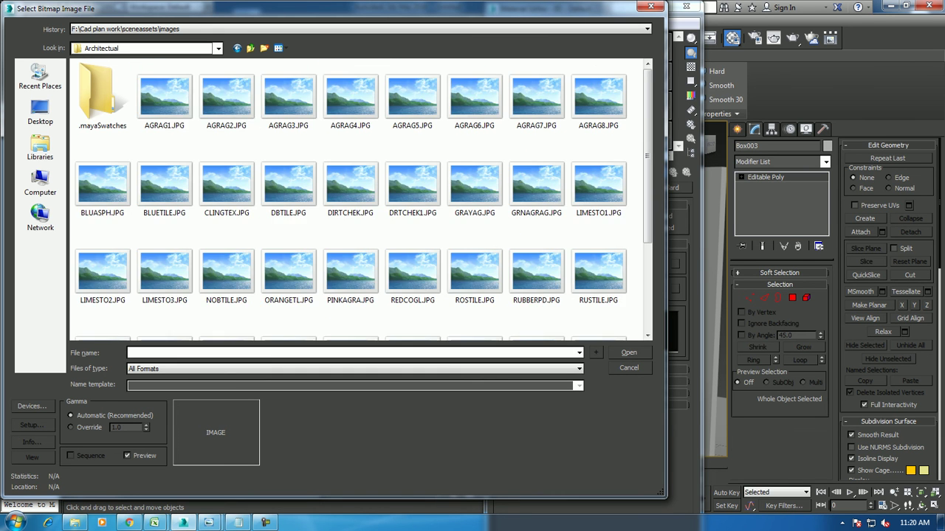
scroll(225, 184, down, 2)
click(288, 221)
click(288, 304)
click(288, 219)
click(226, 218)
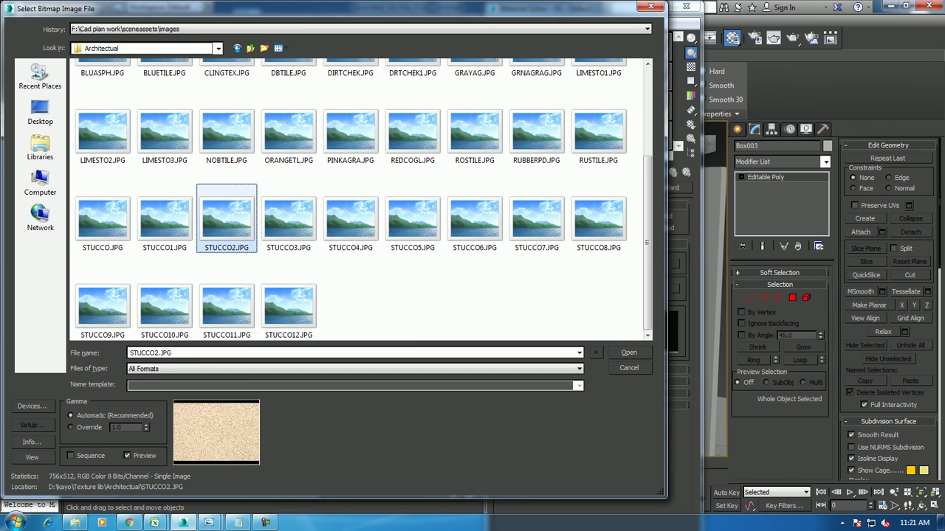
Pick ZStucco09.jpg from the construction site folder as the diffuse bitmap
click(251, 48)
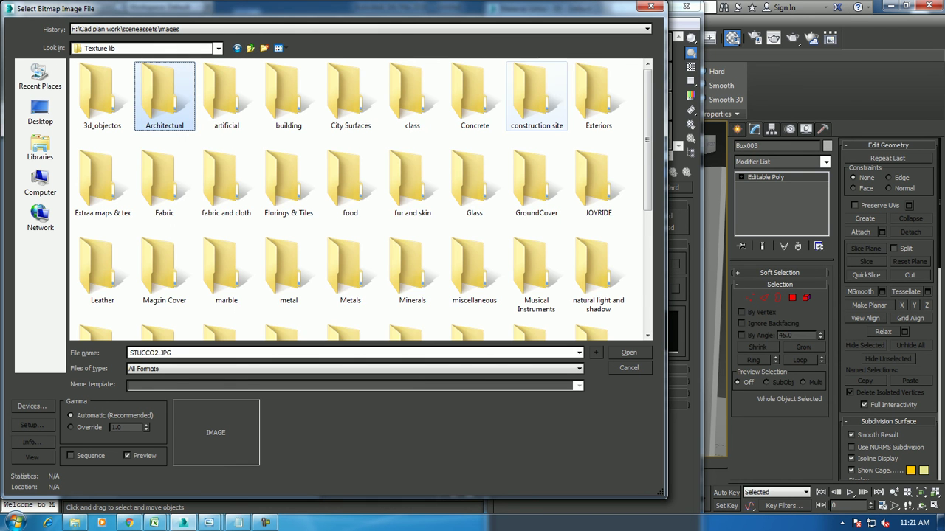
double_click(599, 92)
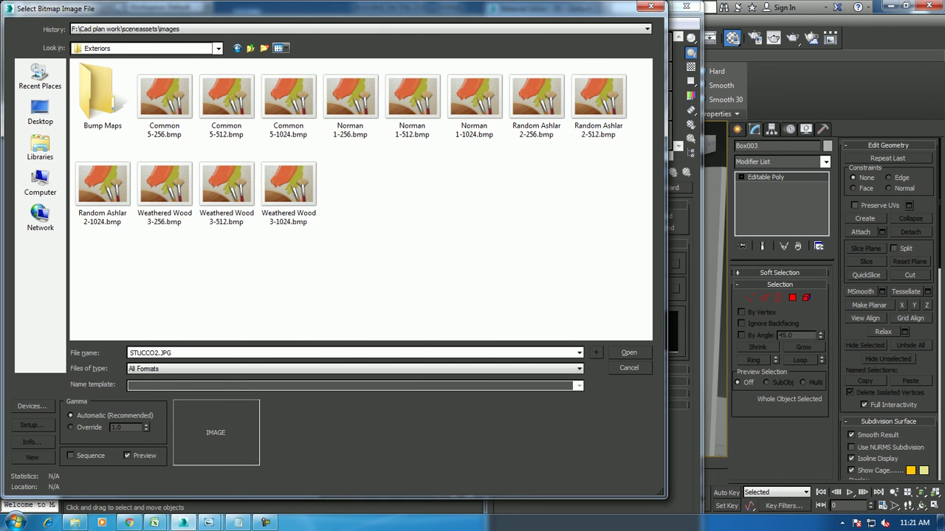
click(251, 48)
double_click(536, 93)
click(164, 96)
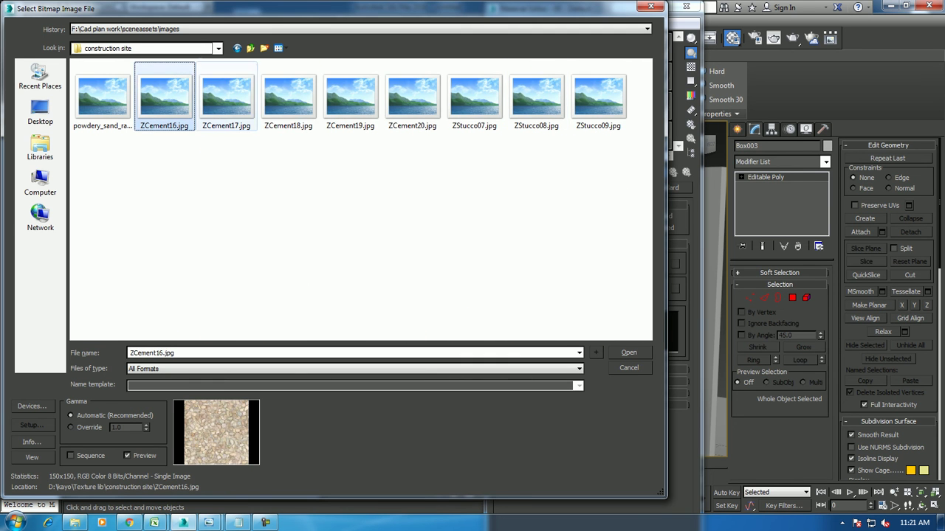
click(288, 96)
key(Right)
key(Right)
key(Right)
key(Right)
key(Right)
key(Right)
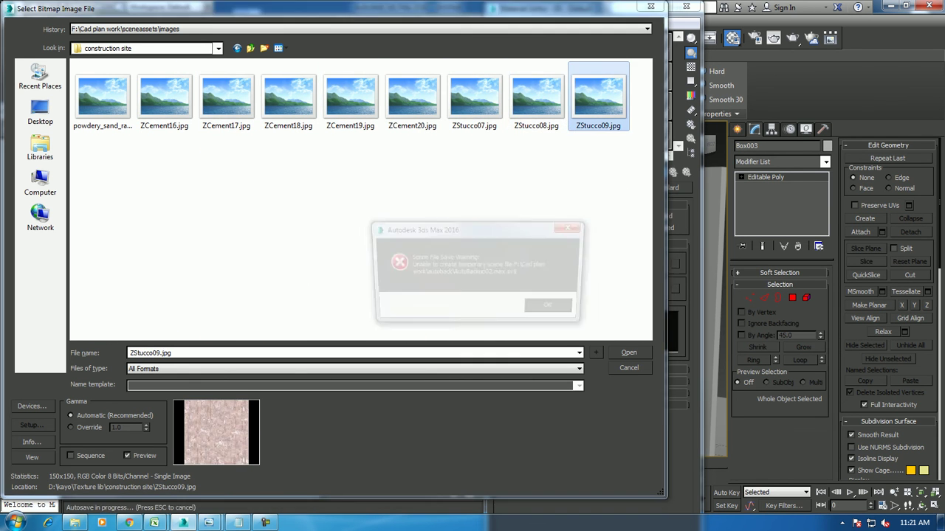
key(Return)
key(Return)
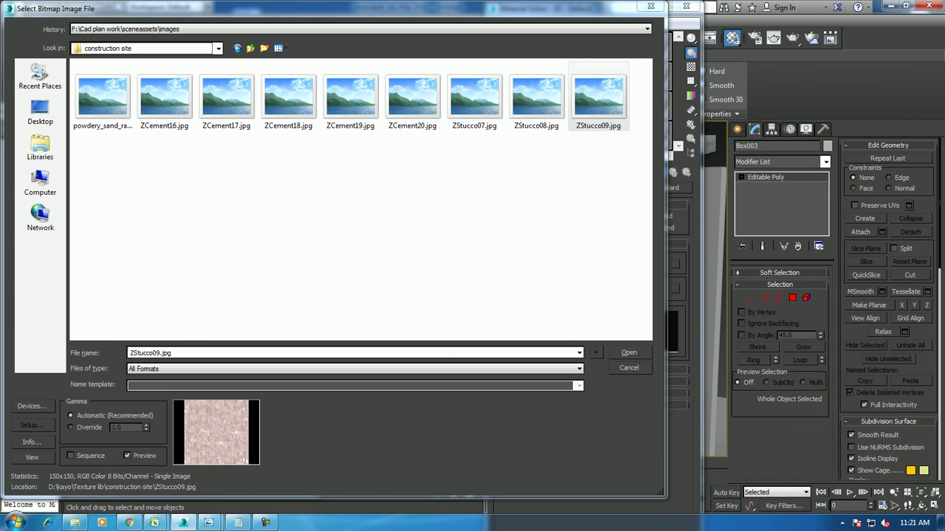
key(Return)
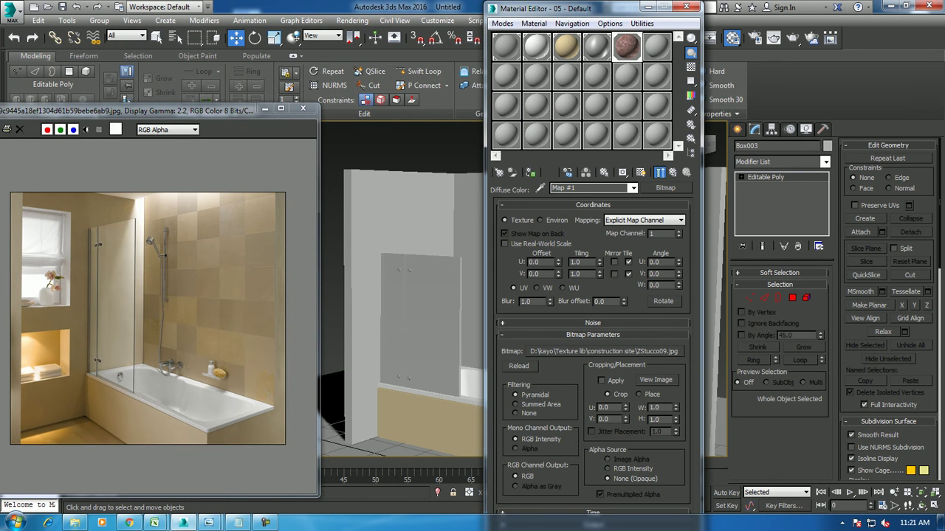
Show the stucco material shaded in the viewport and close the editor
click(641, 172)
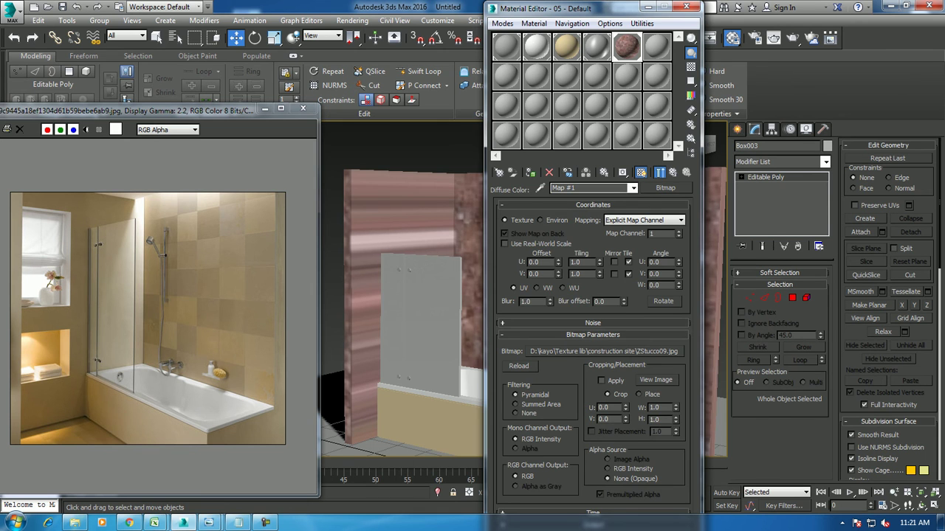
click(686, 7)
scroll(521, 298, up, 2)
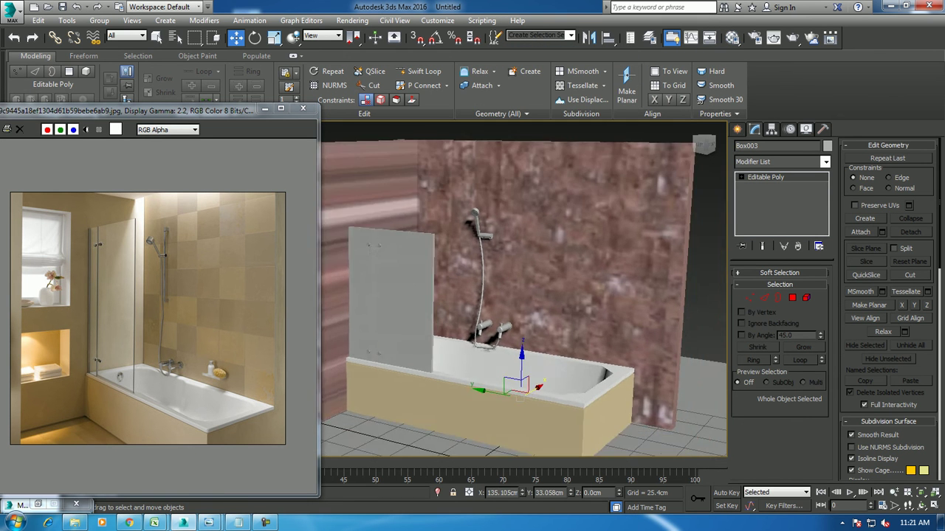
alt+middle_drag(521, 287, 579, 288)
Try 10x tiling on the stucco map, then reset U and V tiling to 1.0
click(732, 37)
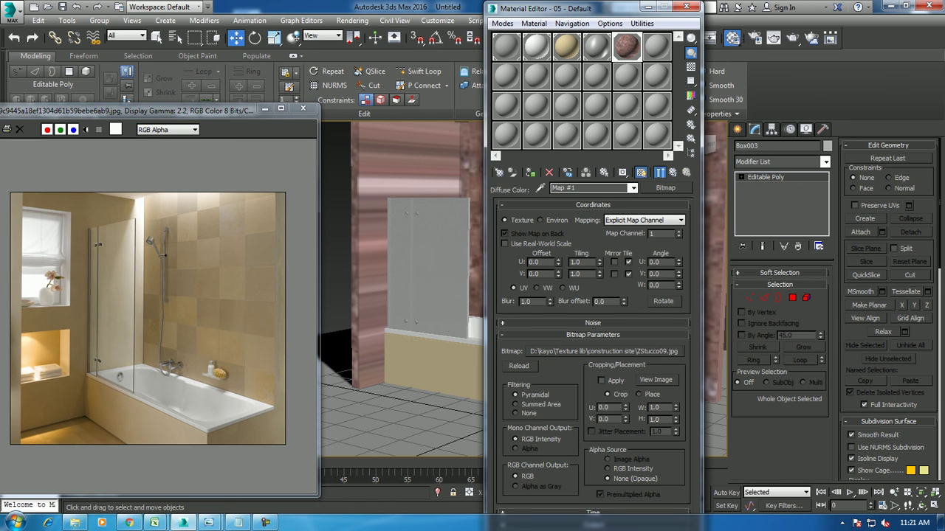
click(575, 262)
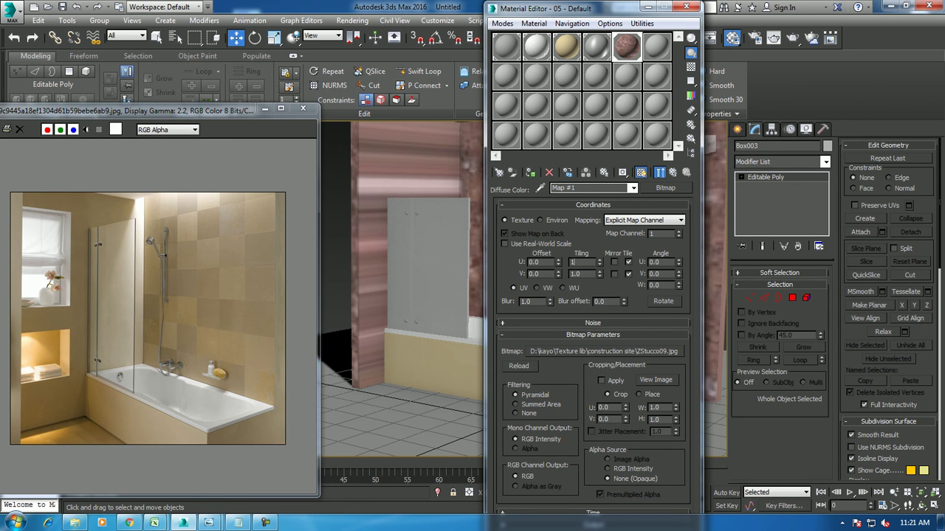
text(0)
key(Tab)
text(10)
key(Return)
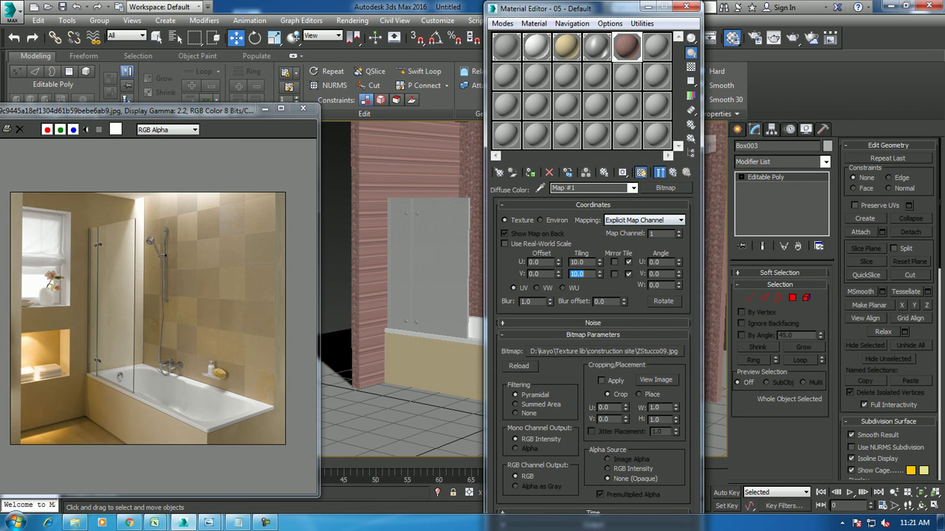
key(Tab)
text(1)
key(Return)
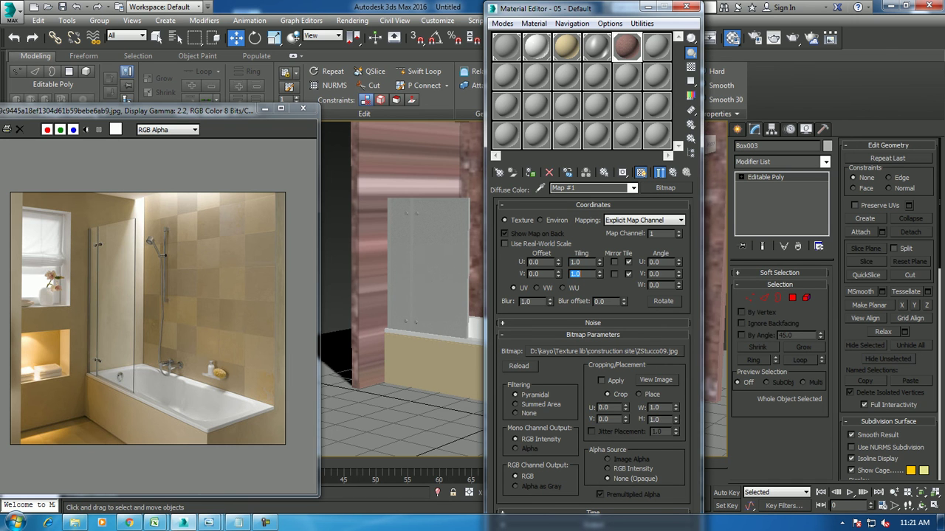
Add a UVW Map modifier to the wall with Box mapping, keeping U tiling at 1.0
click(779, 162)
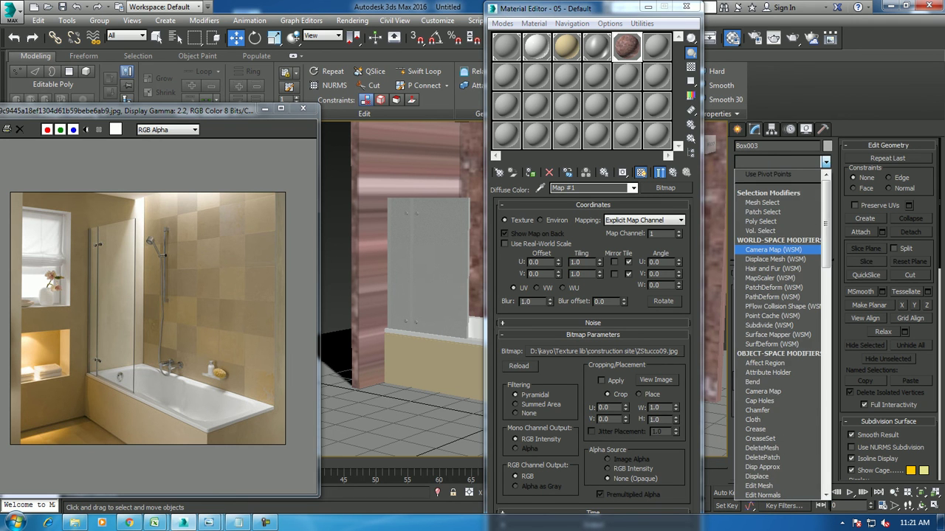
click(768, 390)
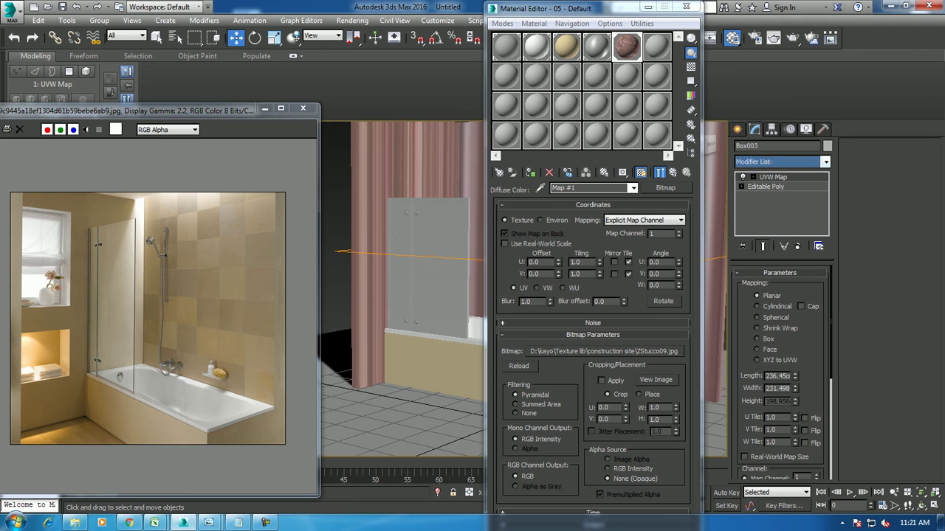
click(756, 338)
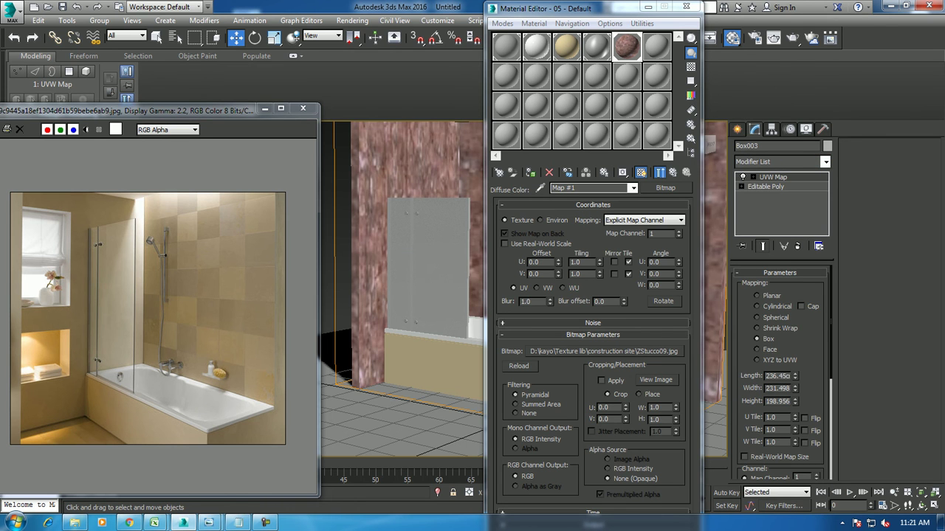
text(2.5)
drag(558, 262, 558, 310)
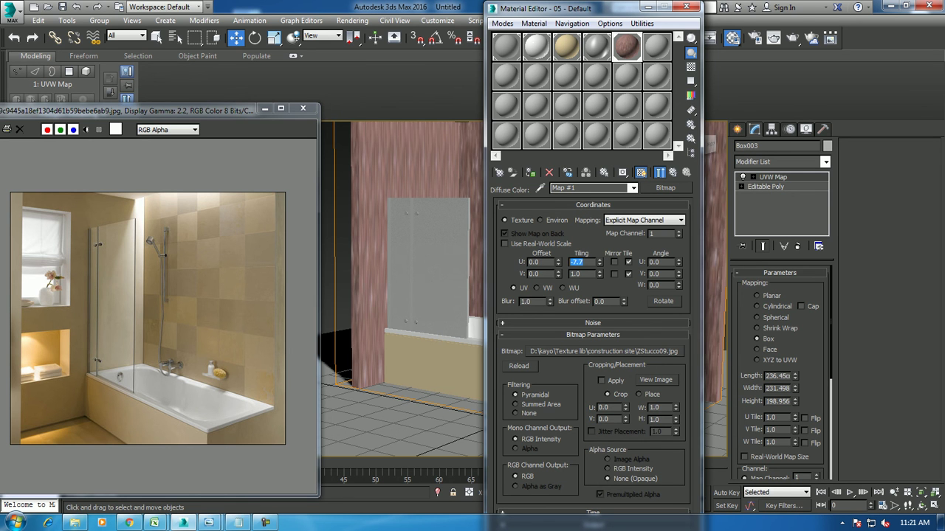
text(1)
key(Return)
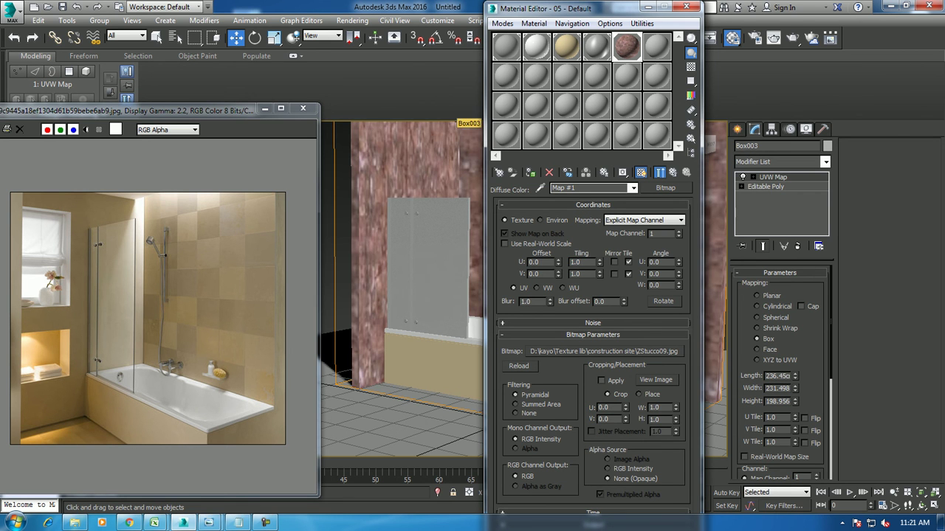
Minimize the Material Editor, pan to show more of the bathtub, and restore the editor
click(647, 6)
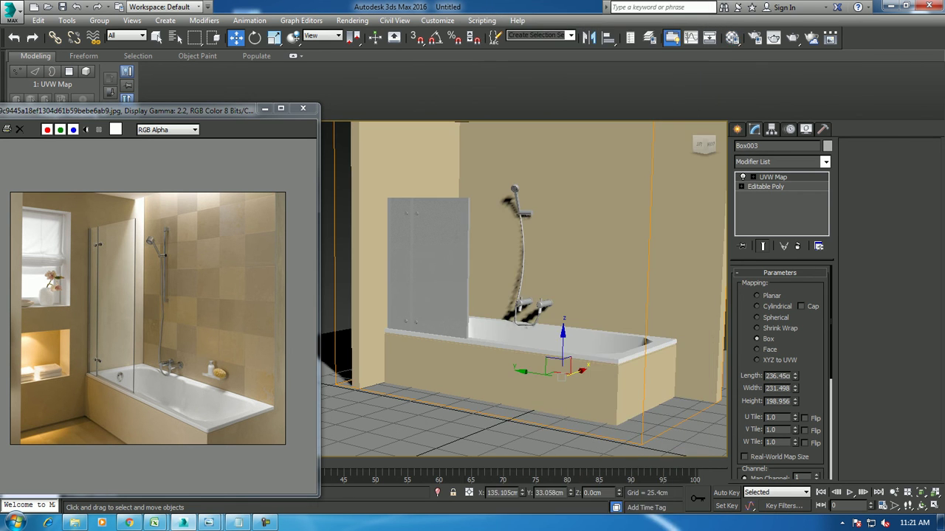
scroll(510, 310, up, 5)
middle_drag(509, 310, 500, 284)
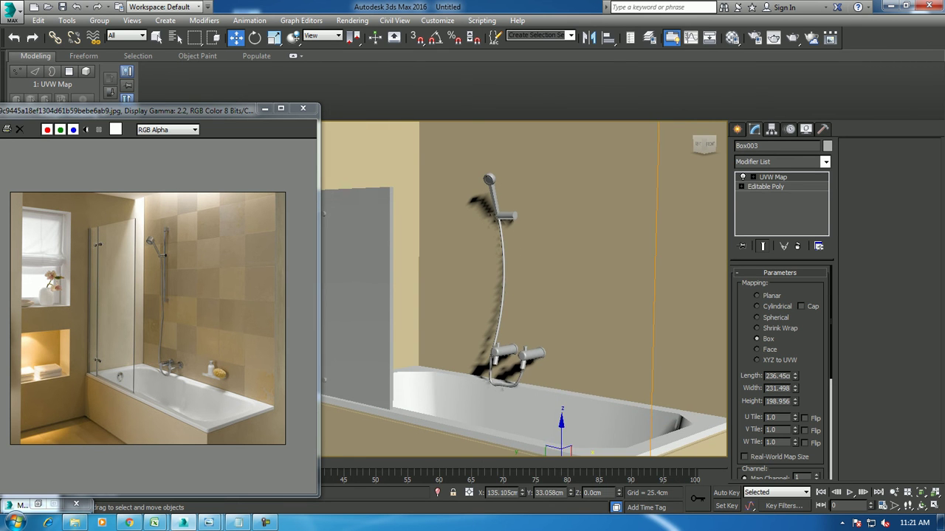
click(38, 504)
Lighten the beige 03 - Default diffuse to cream (227,208,168)
click(566, 46)
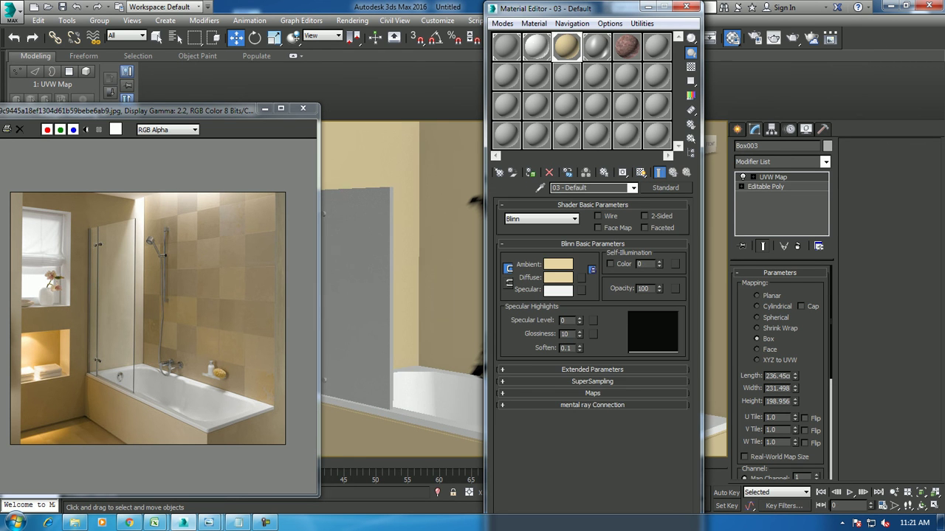
click(558, 277)
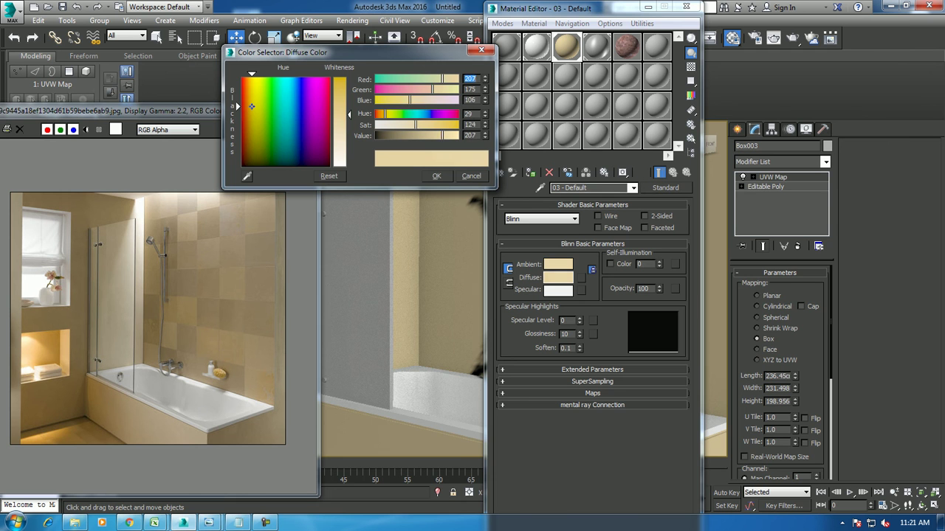
drag(349, 114, 349, 136)
key(Return)
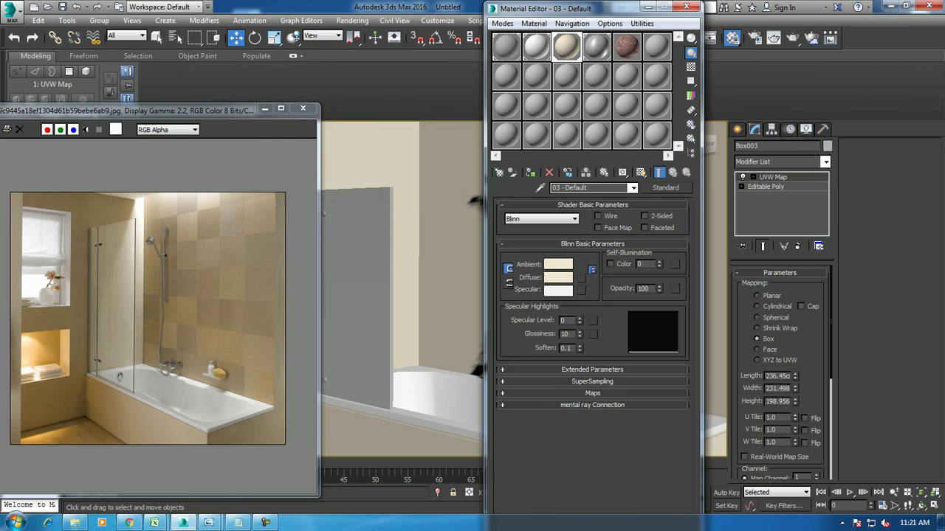
key(m)
mouse_move(516, 295)
alt+middle_down()
mouse_move(527, 266)
mouse_move(509, 267)
mouse_move(502, 288)
alt+middle_up()
Set the glass 01 - Default material's transparency to 92
click(732, 37)
click(507, 46)
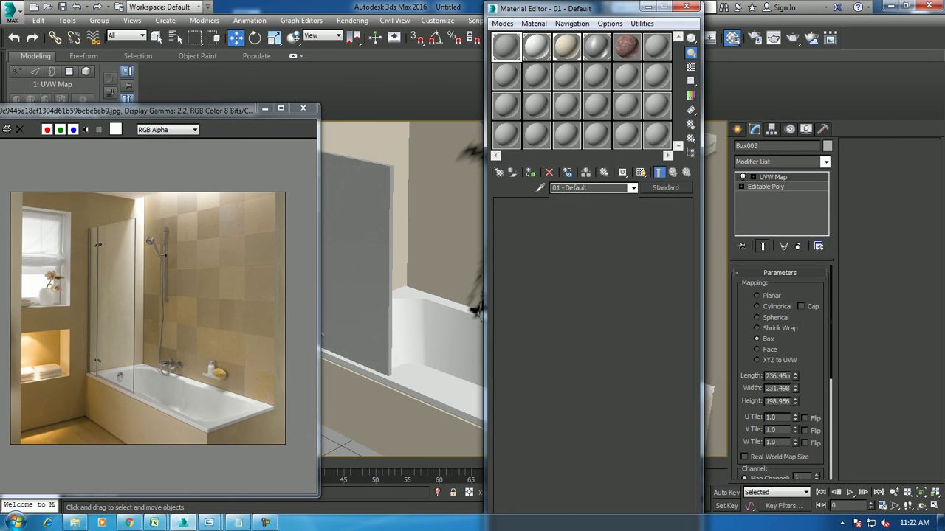
drag(591, 288, 591, 265)
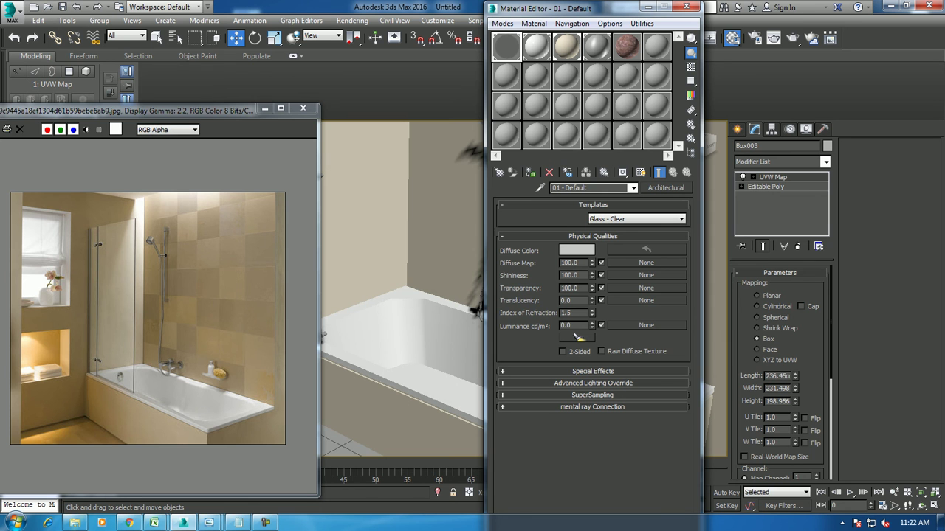
drag(591, 287, 591, 297)
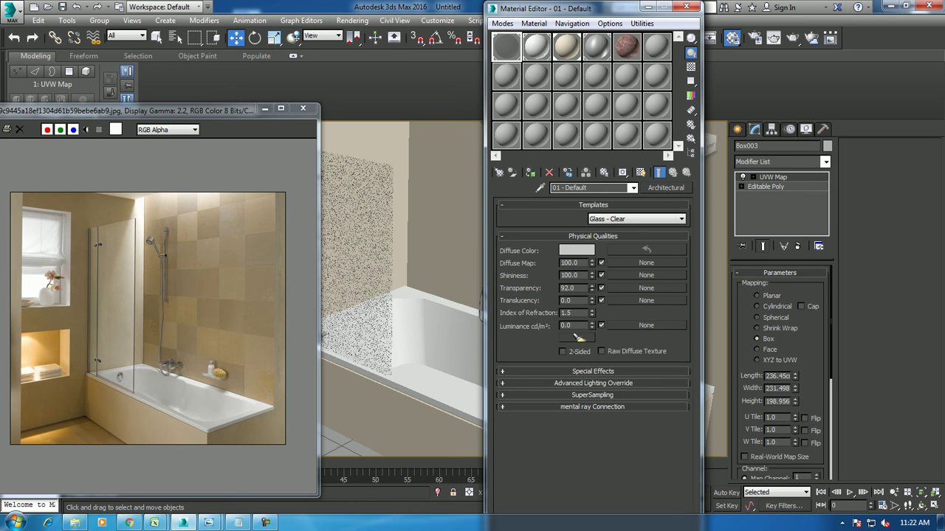
key(m)
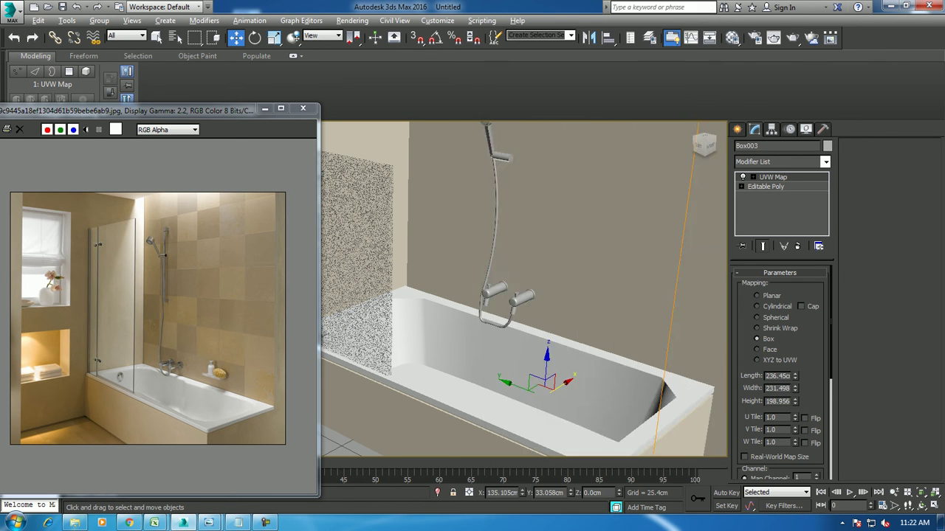
alt+middle_drag(579, 337, 546, 310)
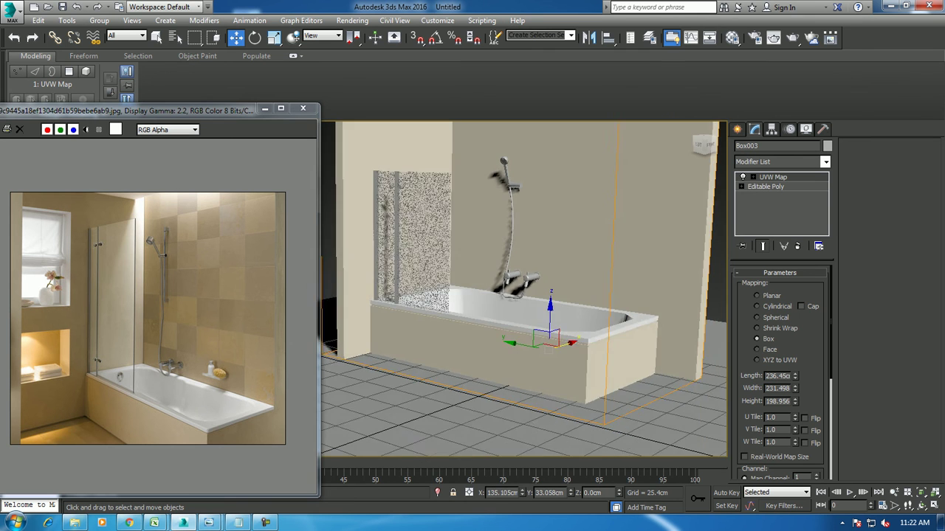
scroll(491, 188, up, 3)
scroll(517, 288, down, 5)
scroll(517, 288, up, 3)
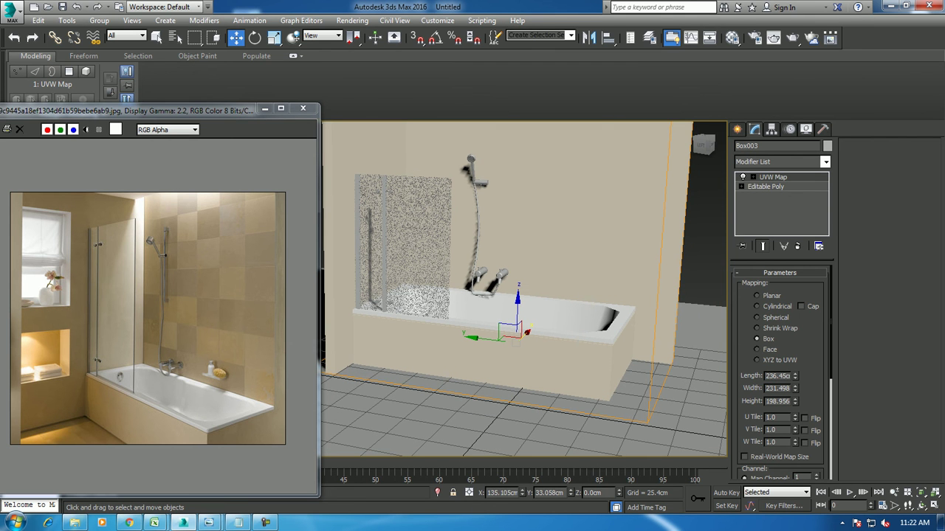
Select the Box002 shower screen and select its polygons at Polygon level
click(487, 347)
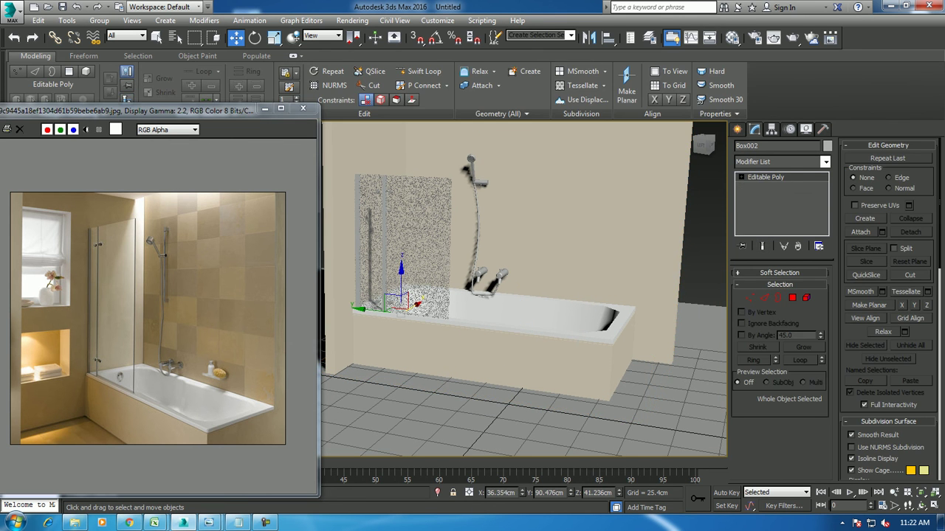
key(4)
click(403, 244)
alt+middle_drag(413, 243, 516, 310)
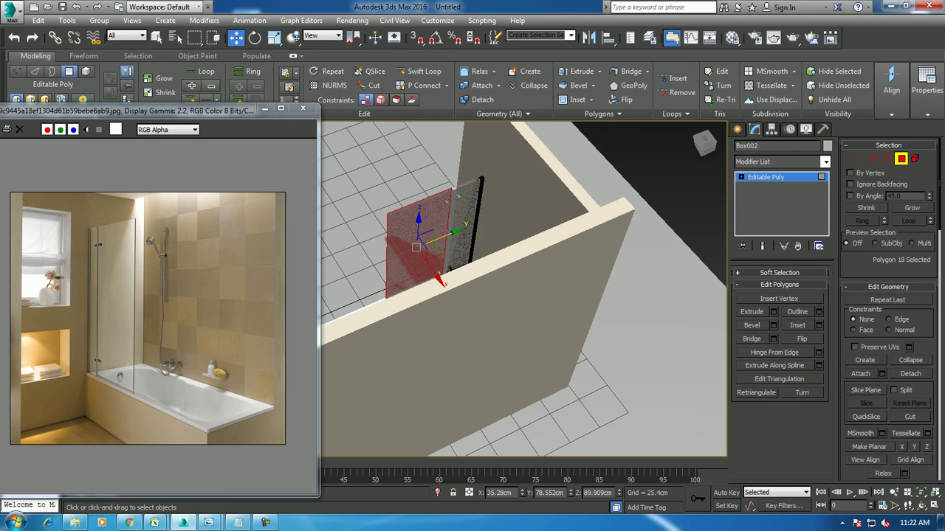
click(421, 236)
alt+middle_drag(443, 243, 502, 243)
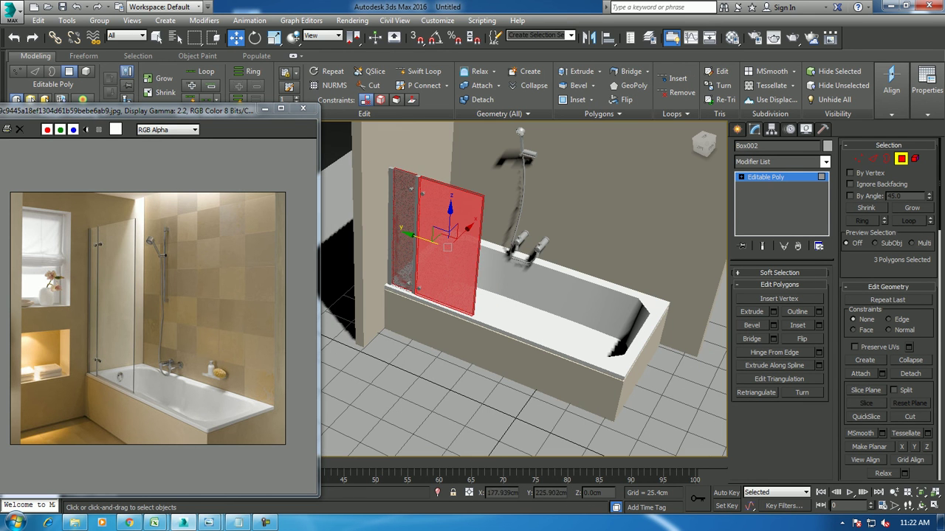
ctrl+click(402, 222)
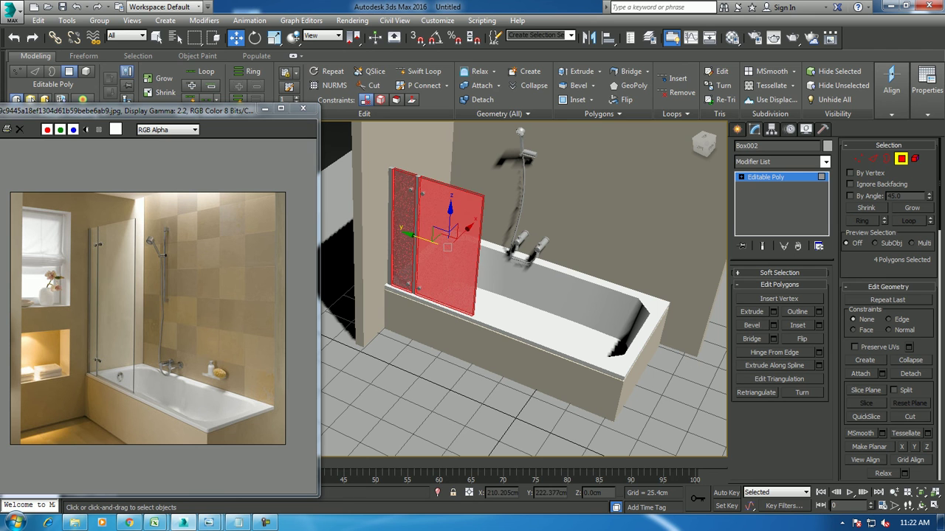
key(ctrl+a)
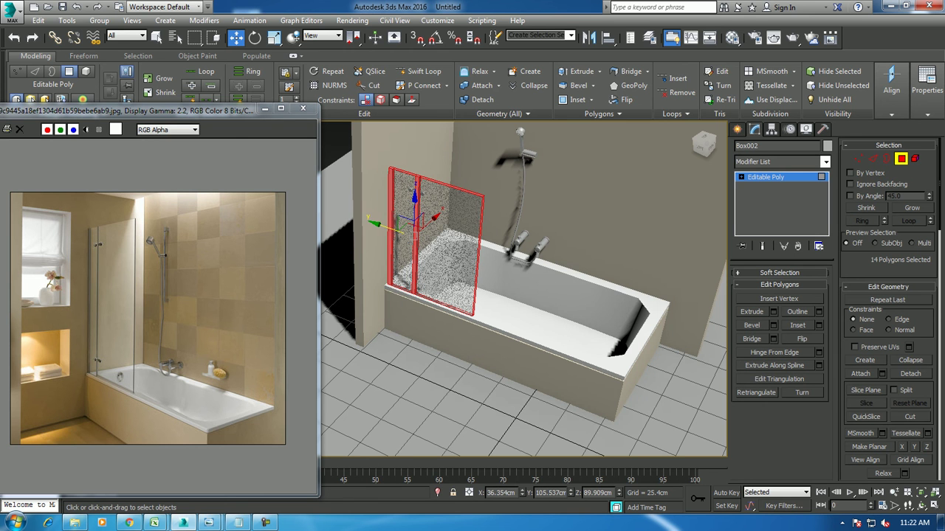
alt+middle_drag(516, 296, 322, 251)
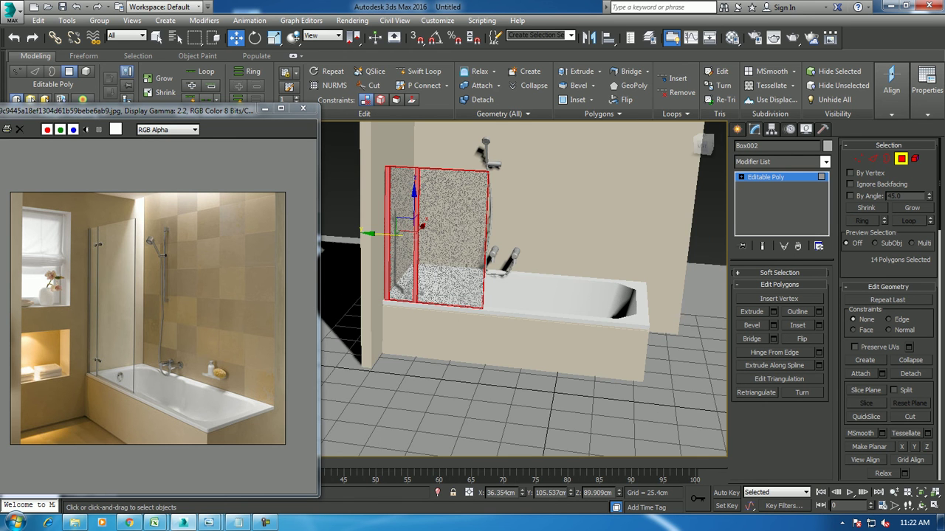
ctrl+click(416, 236)
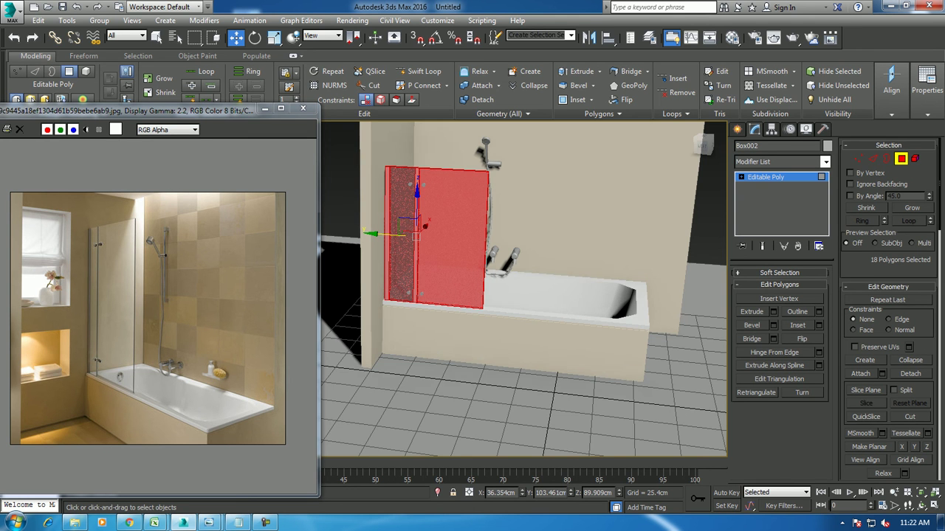
alt+click(421, 214)
scroll(426, 196, up, 3)
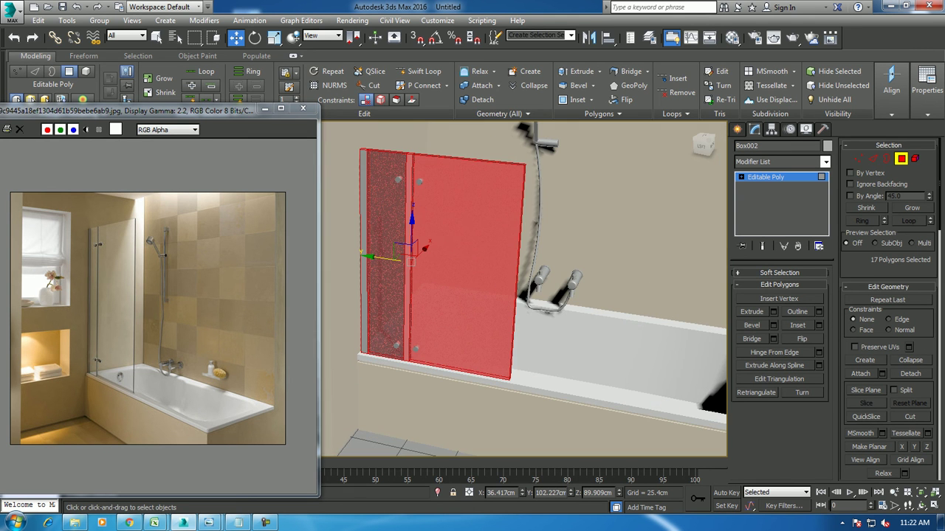
Deselect the glass and door-panel faces so only the thin frame strips stay selected
alt+middle_drag(517, 295, 516, 383)
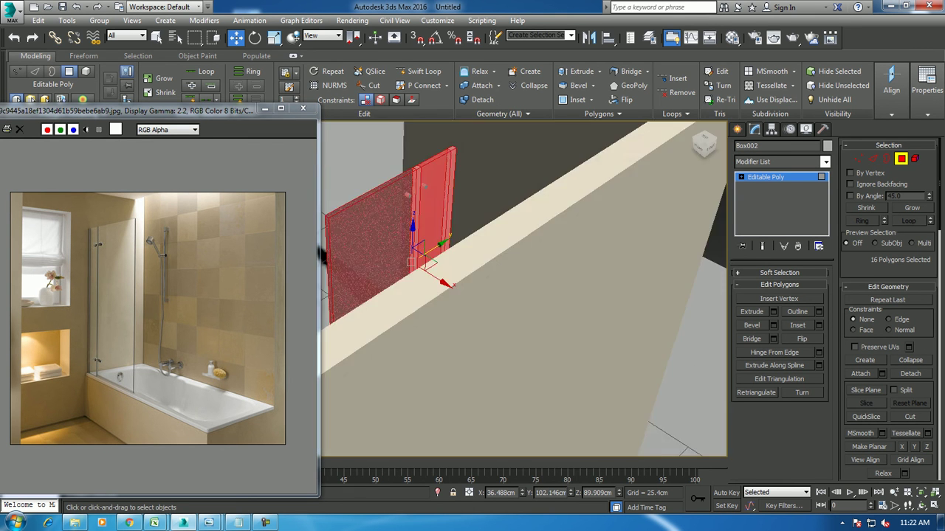
alt+middle_drag(517, 332, 517, 296)
alt+click(409, 295)
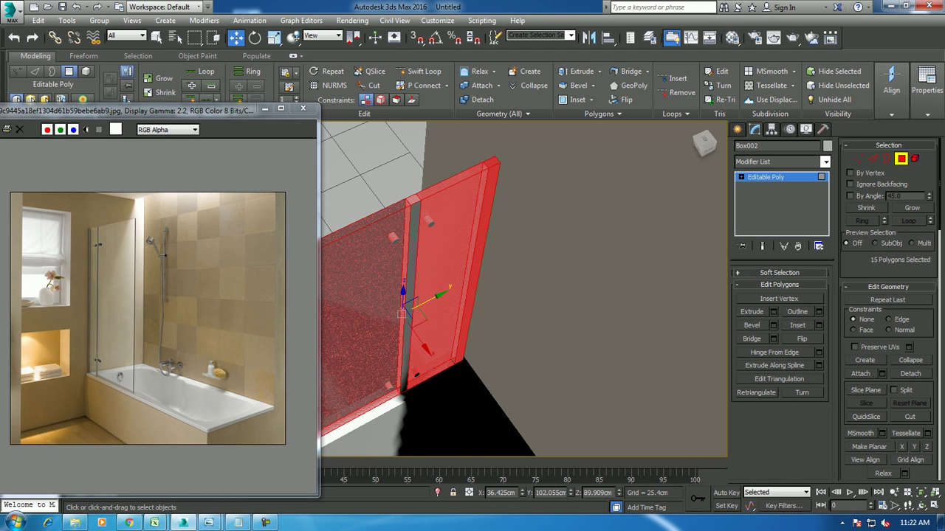
alt+click(443, 280)
alt+middle_drag(443, 280, 457, 288)
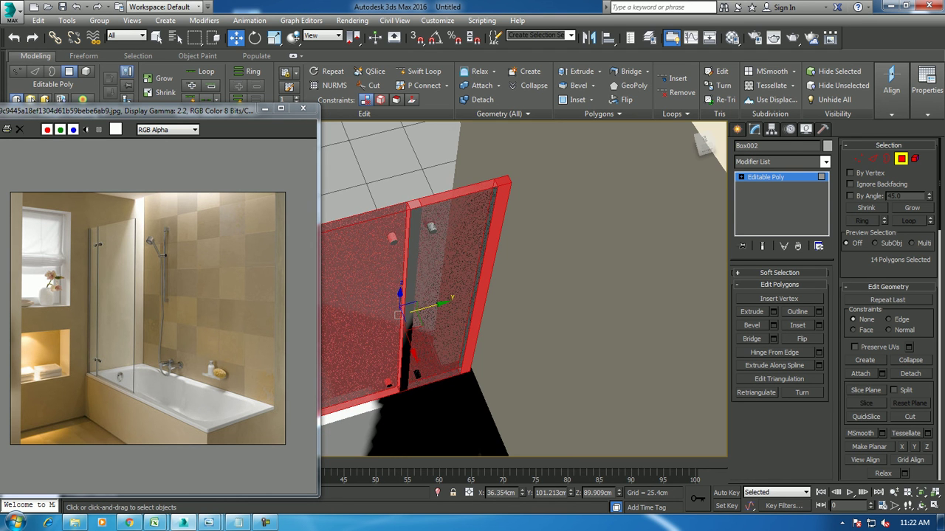
drag(424, 306, 421, 308)
alt+click(404, 369)
alt+middle_drag(406, 332, 388, 332)
scroll(387, 332, up, 3)
mouse_move(488, 310)
alt+middle_down()
mouse_move(435, 310)
mouse_move(435, 281)
alt+middle_up()
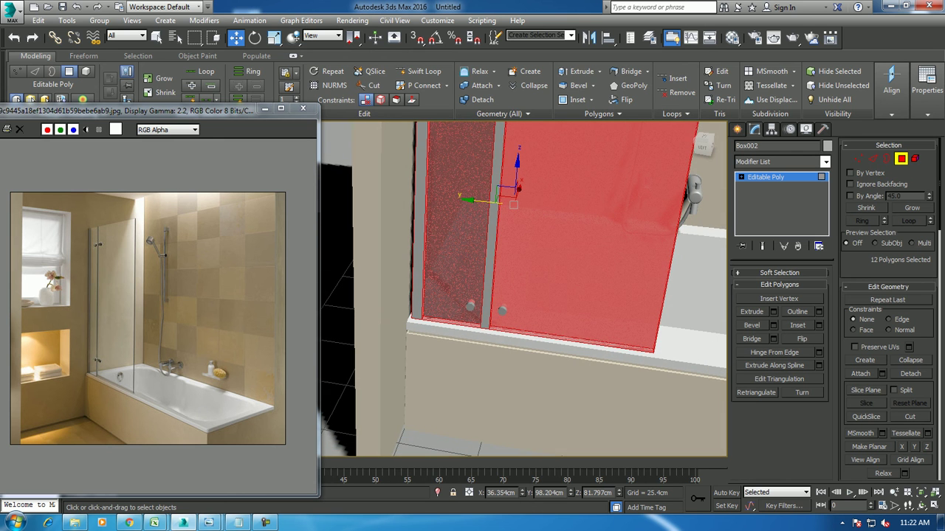
alt+drag(549, 397, 590, 295)
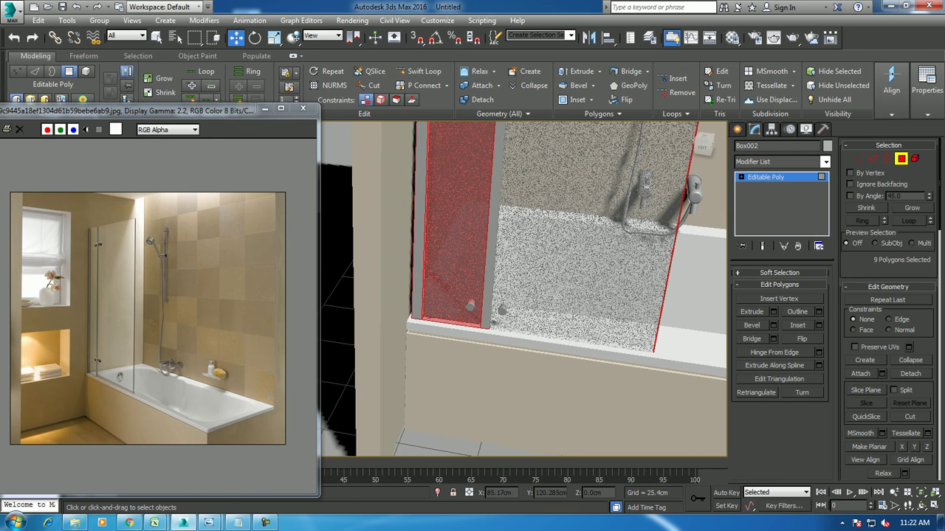
key(ctrl+z)
alt+click(513, 204)
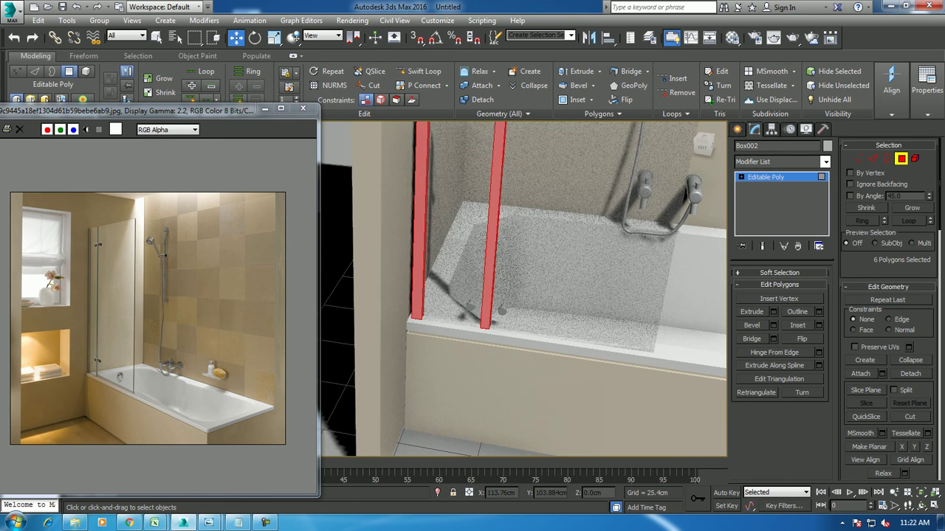
alt+middle_drag(517, 295, 517, 339)
Assign the 04 - Default anisotropic material to the frame strips, then clear the selection
click(732, 37)
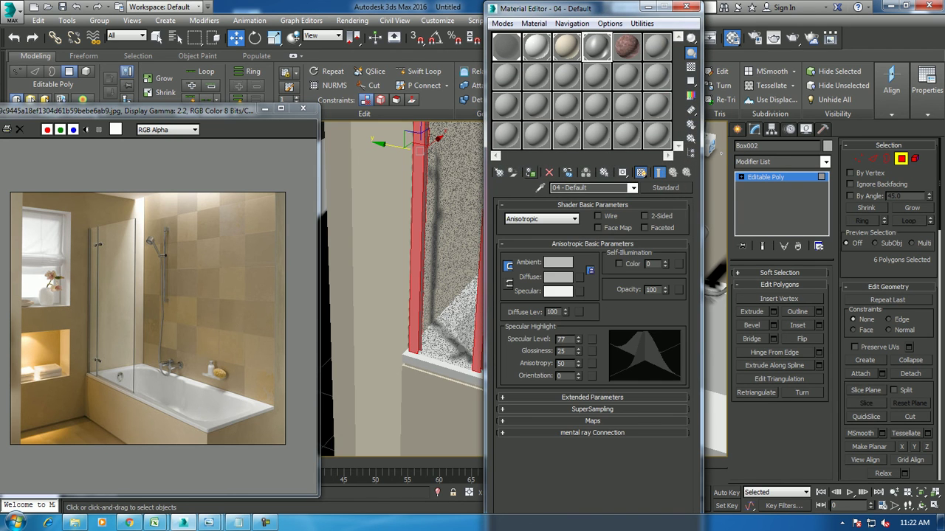
click(690, 6)
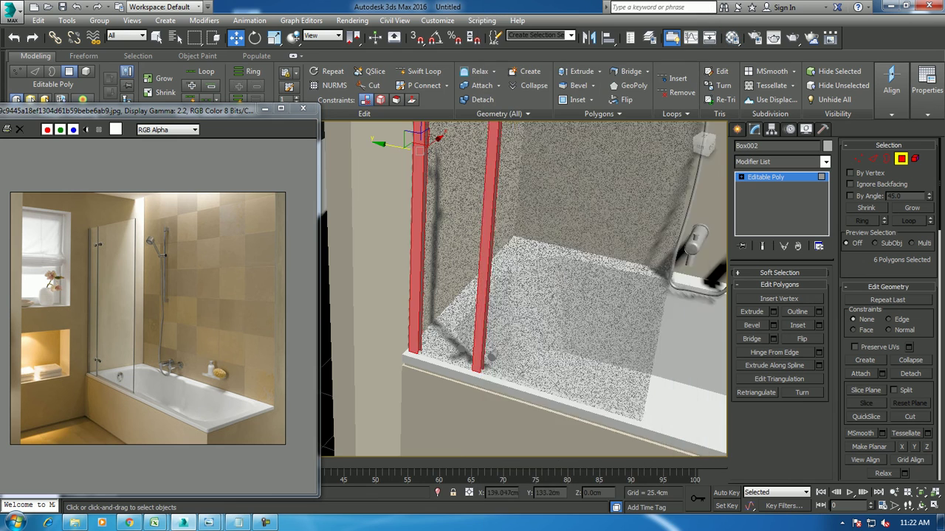
scroll(480, 310, down, 5)
click(516, 170)
scroll(494, 336, up, 2)
scroll(494, 336, up, 2)
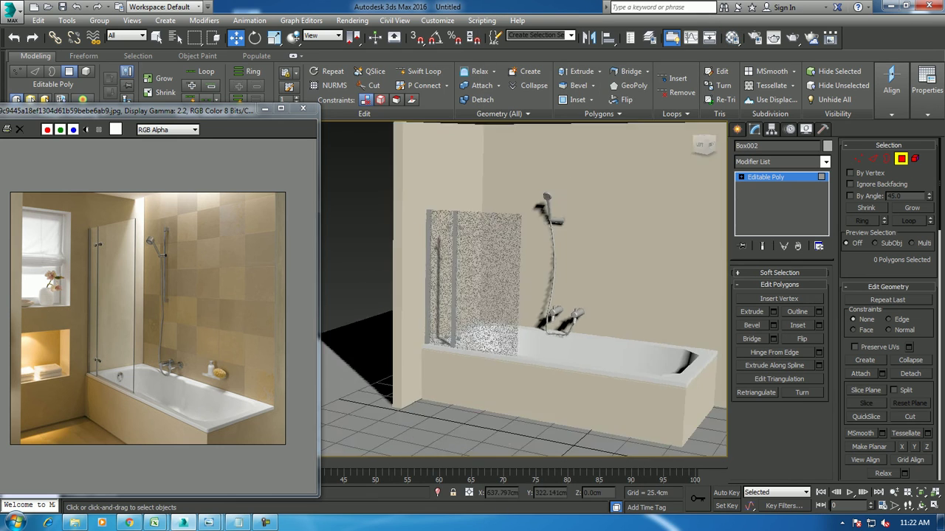
scroll(494, 336, up, 2)
Zoom in on the bathtub, select Box001 and enter its sub-object editing
scroll(494, 336, up, 2)
mouse_move(517, 296)
alt+middle_down()
mouse_move(583, 292)
mouse_move(635, 347)
alt+middle_up()
scroll(517, 295, up, 2)
scroll(447, 336, up, 2)
scroll(447, 336, up, 4)
scroll(447, 336, up, 2)
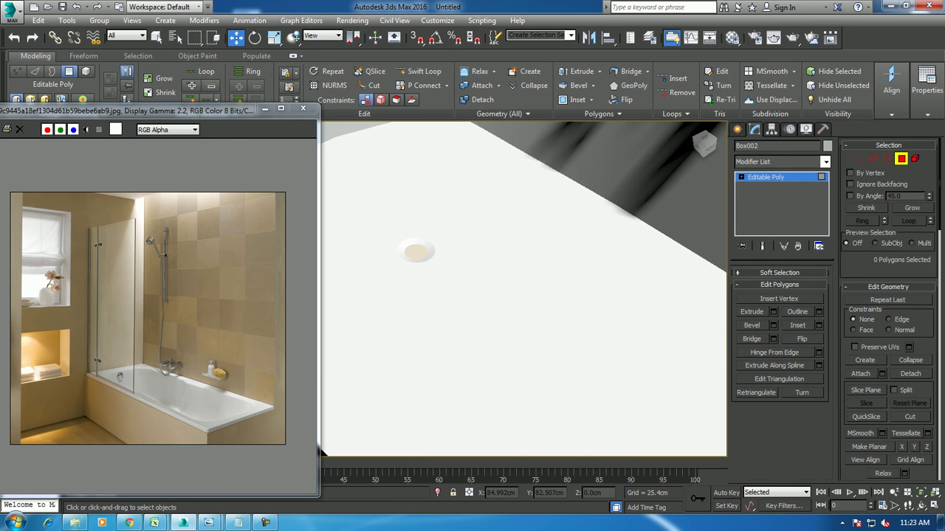
click(612, 421)
scroll(521, 290, down, 3)
scroll(521, 290, down, 2)
alt+middle_drag(521, 290, 531, 280)
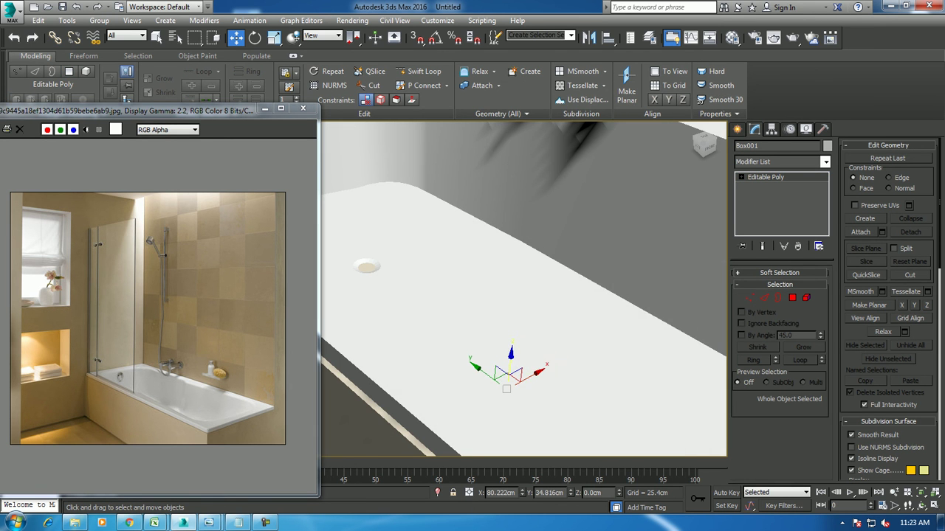
mouse_move(521, 290)
alt+middle_down()
mouse_move(538, 280)
mouse_move(538, 296)
alt+middle_up()
scroll(521, 290, up, 3)
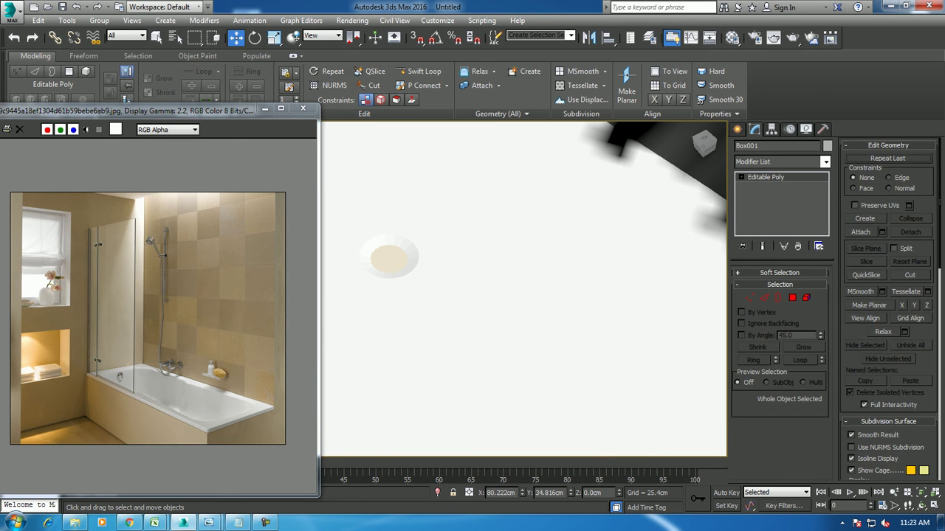
click(778, 298)
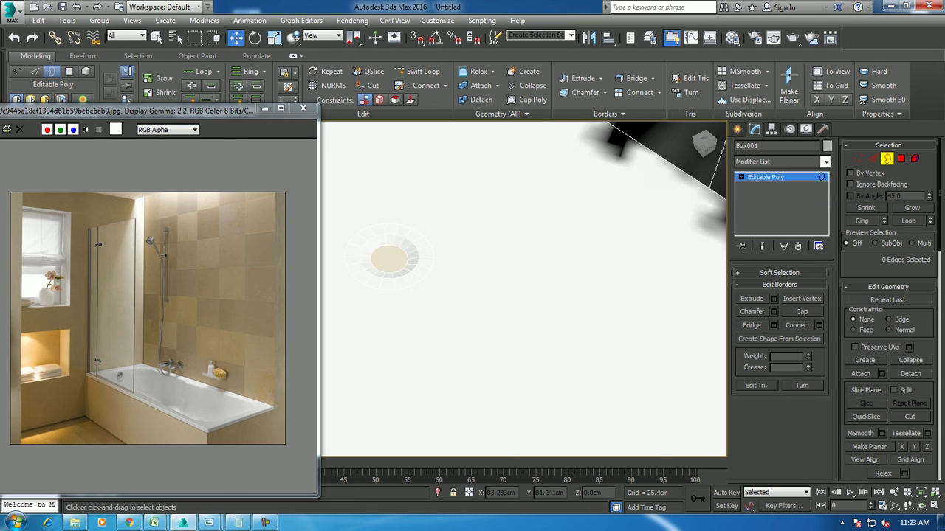
Lower the circular drain cap polygon so it sits flat in the tub floor
key(4)
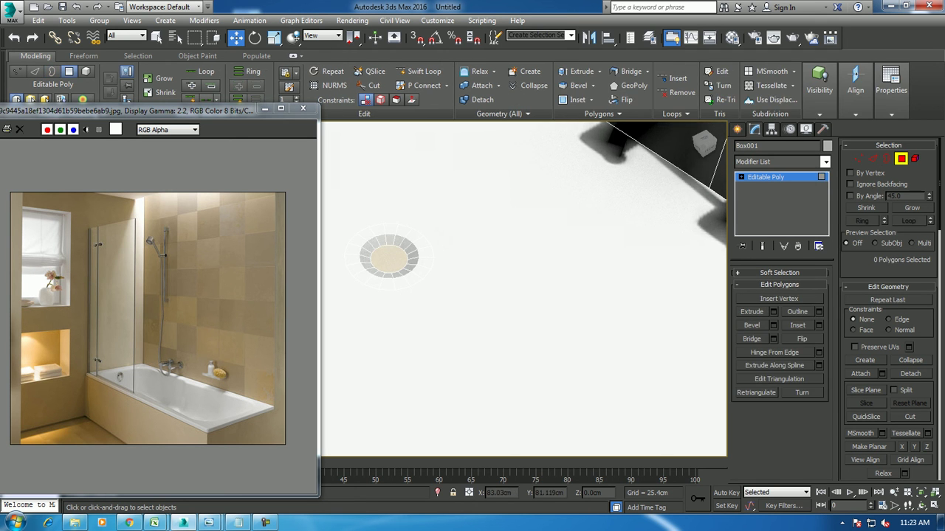
click(389, 253)
drag(389, 235, 389, 245)
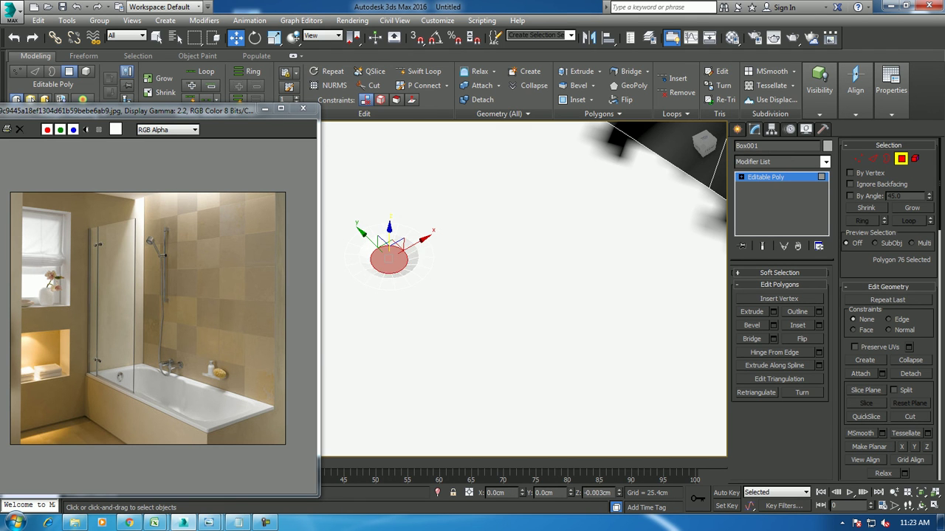
click(516, 332)
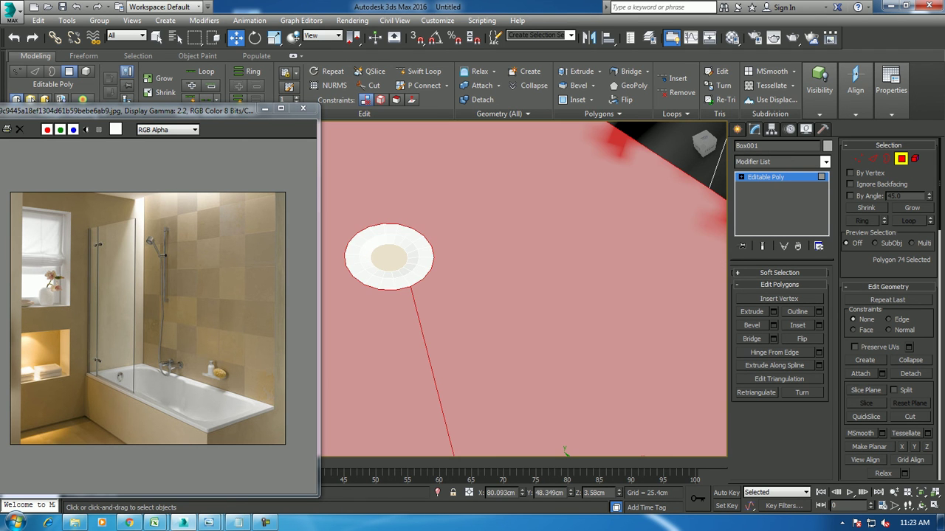
scroll(524, 288, down, 5)
alt+middle_drag(524, 288, 524, 244)
mouse_move(524, 288)
alt+middle_down()
mouse_move(524, 251)
mouse_move(524, 295)
alt+middle_up()
scroll(524, 288, down, 2)
scroll(524, 288, down, 5)
scroll(524, 288, down, 1)
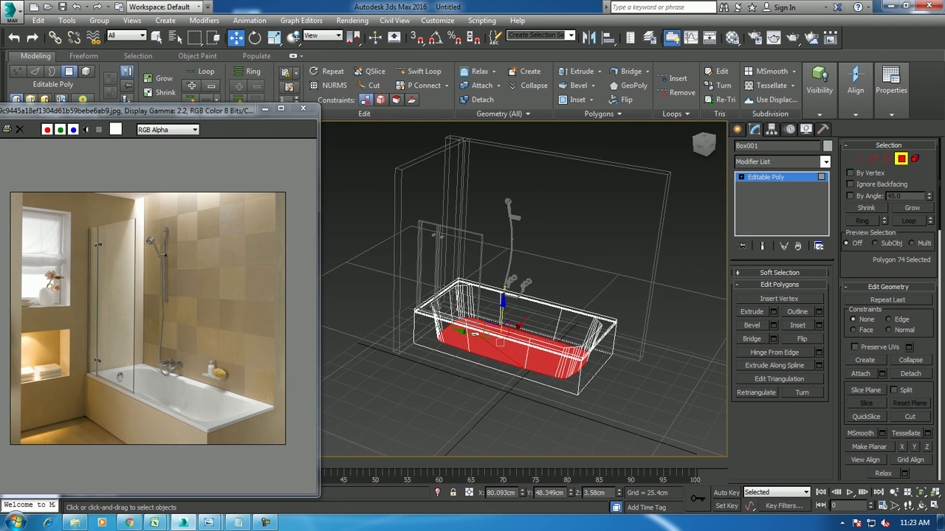
Check the scene in wireframe and shaded views, then type 'Thanks for watching.' in Notepad
key(ctrl+d)
scroll(524, 288, up, 5)
key(F3)
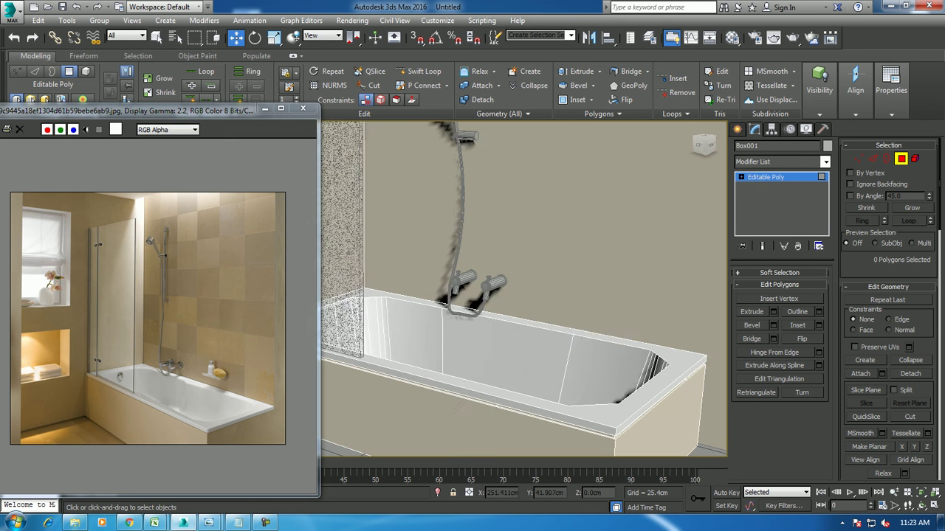
alt+middle_drag(524, 288, 450, 288)
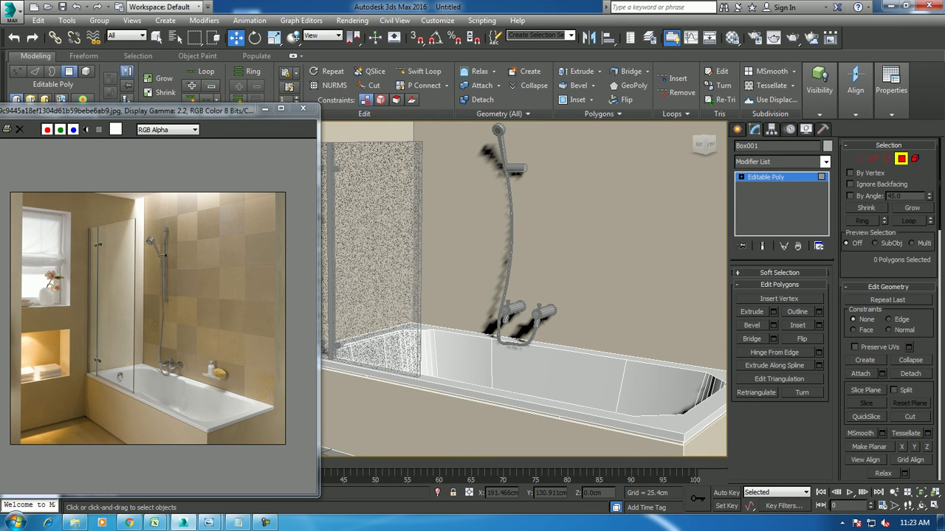
click(238, 523)
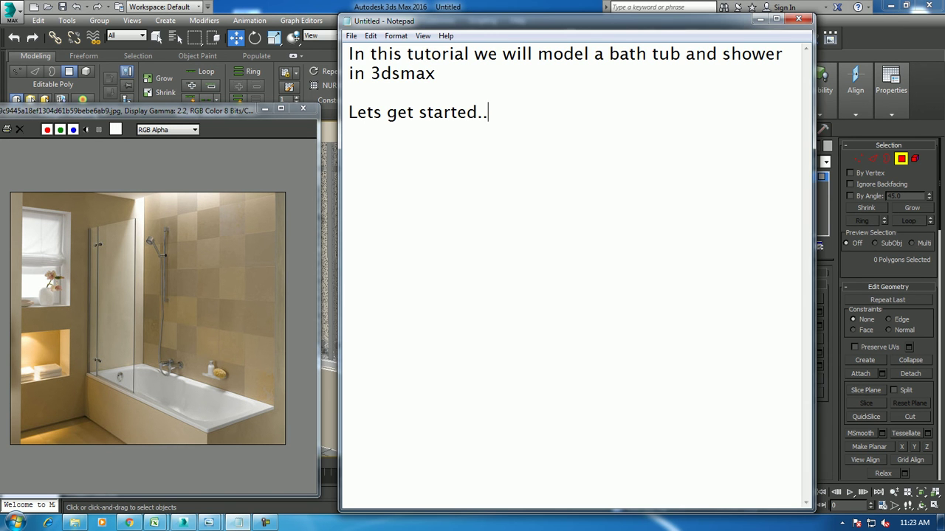
text(Thanks for watchin)
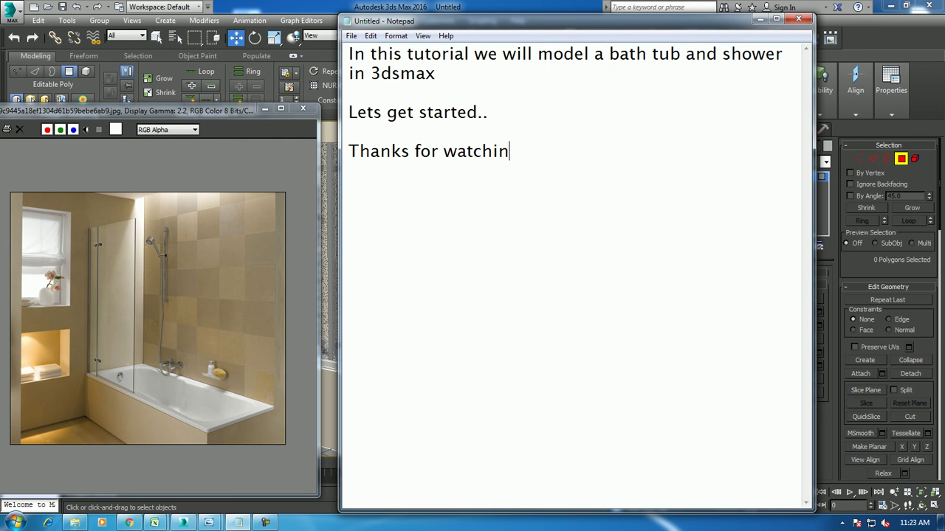